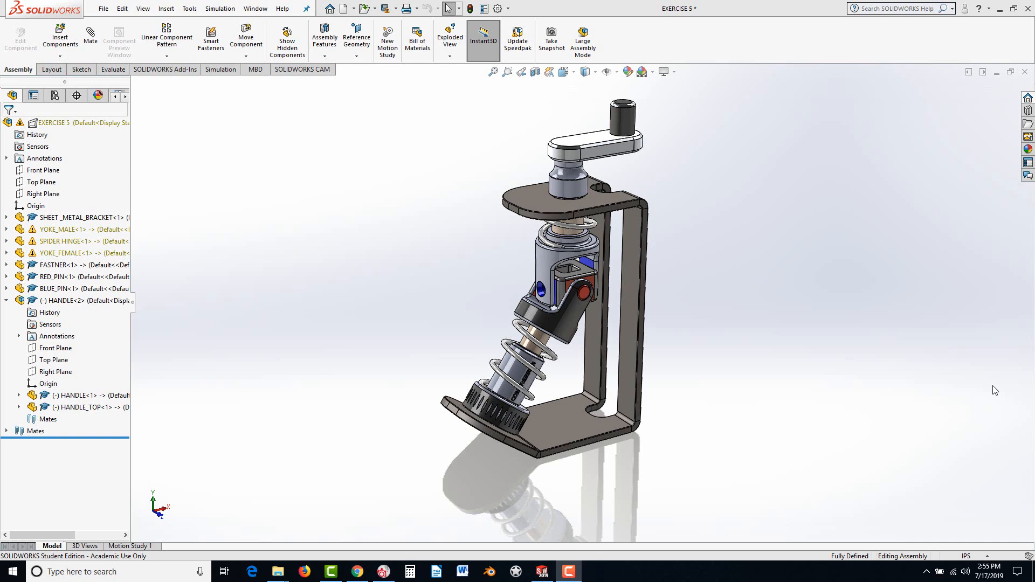
Switch to Chrome, download the SolidWorks Exercise 5 parts archive SHEET _METAL_BRACKET.zip from the part files page and open it.
left_click(357, 572)
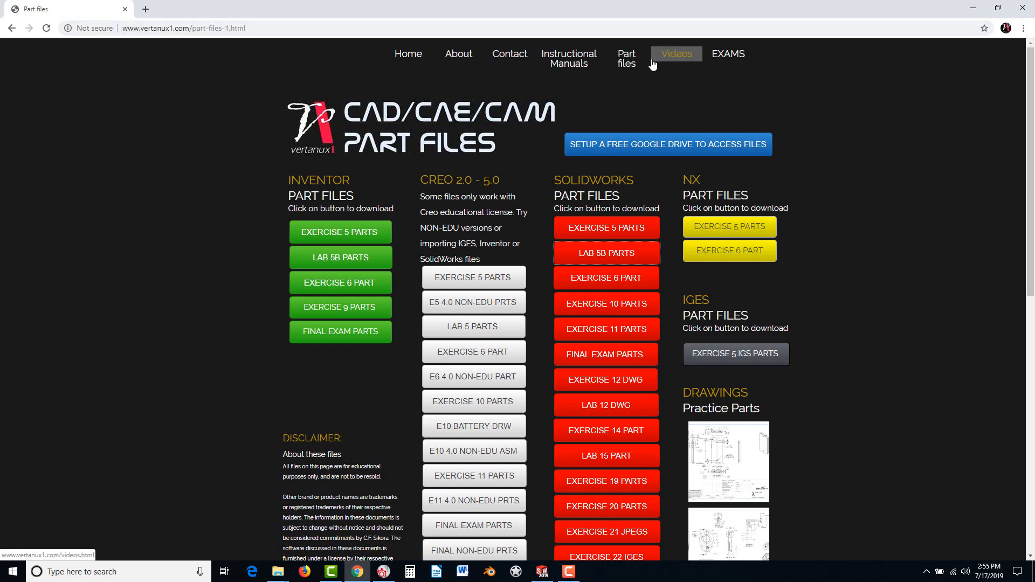
left_click(604, 230)
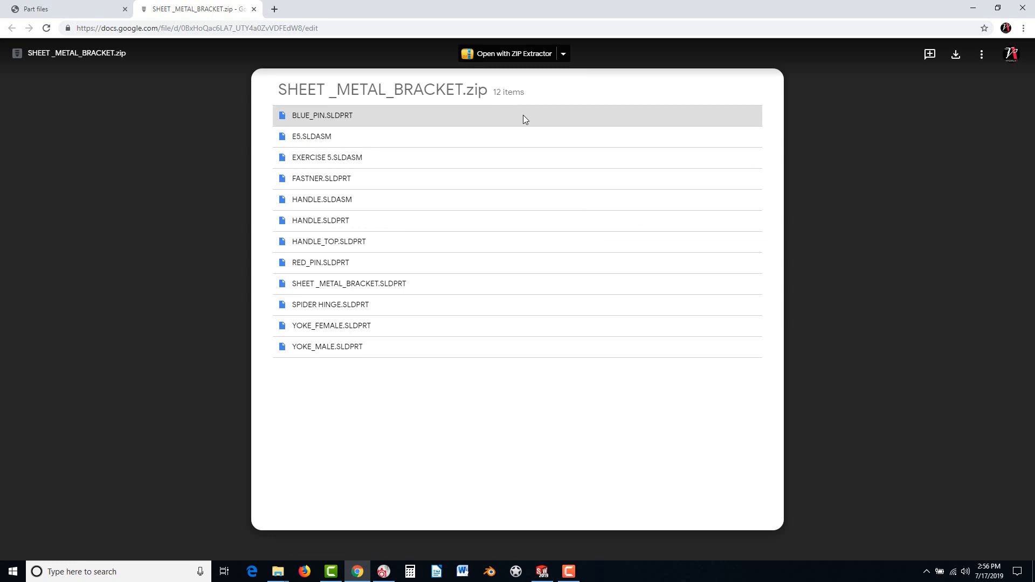
left_click(958, 56)
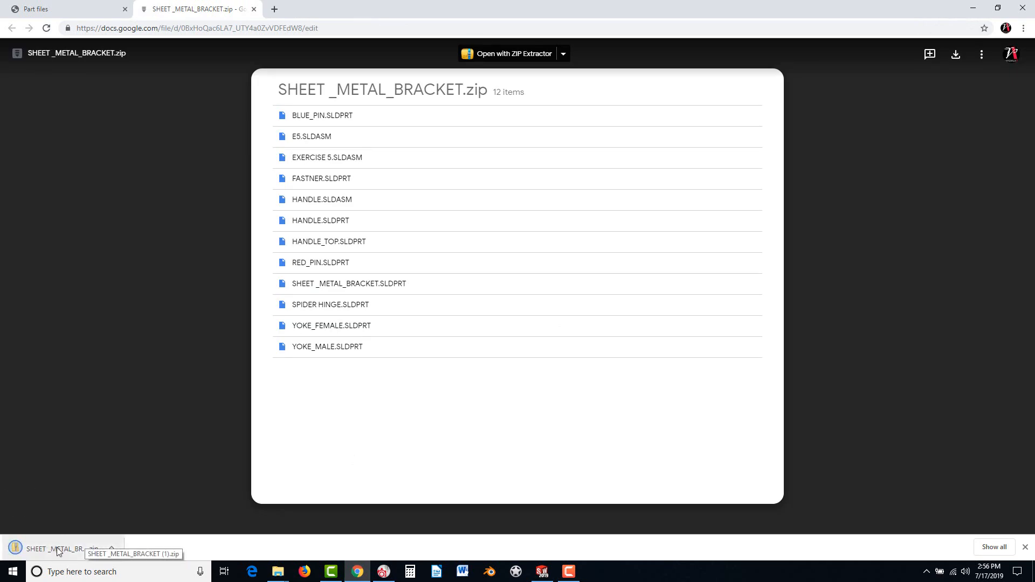
left_click(62, 550)
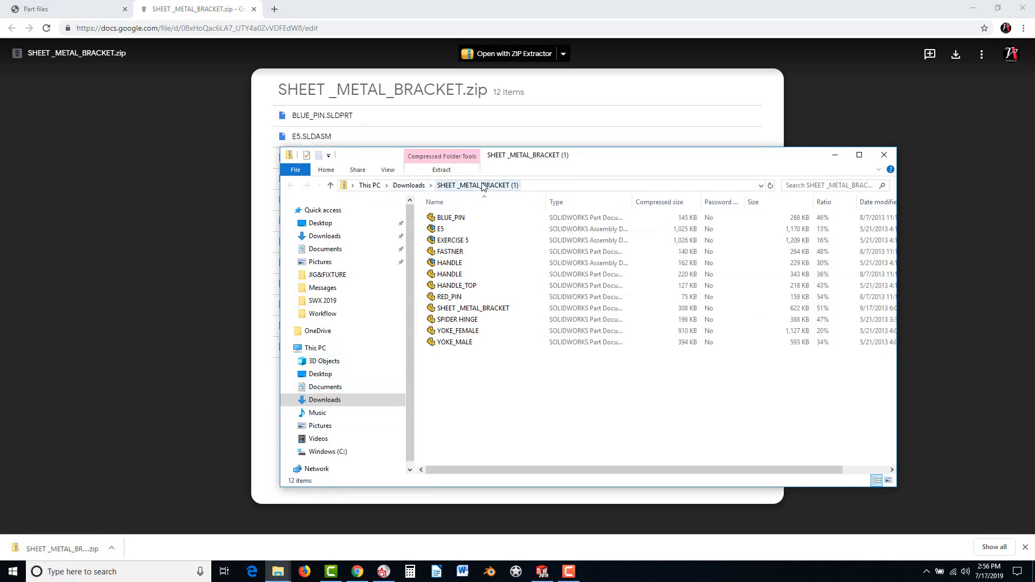
Extract all files from the archive into a new folder named E5x inside the SWX 2019 desktop folder.
left_click(449, 171)
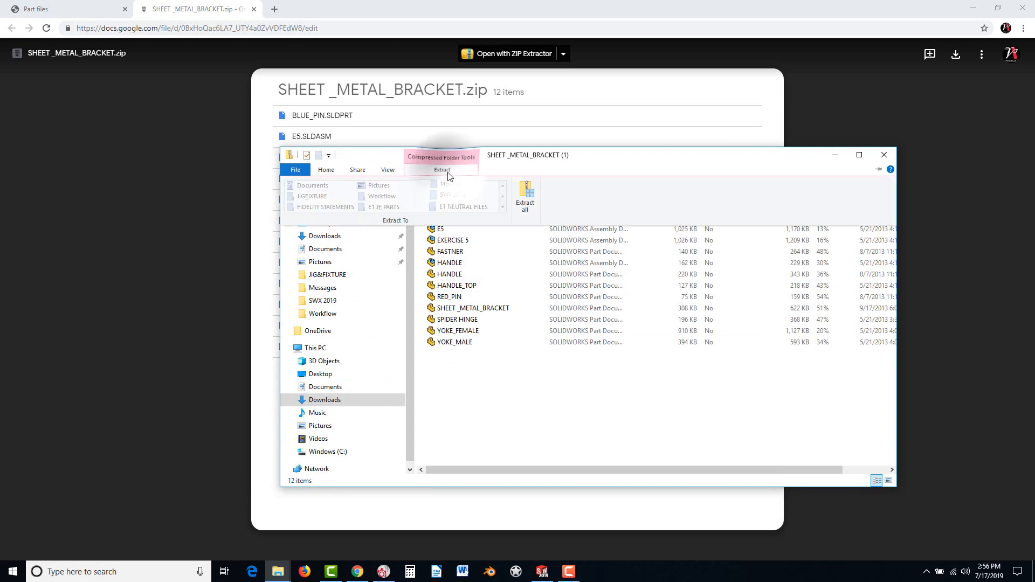
left_click(524, 194)
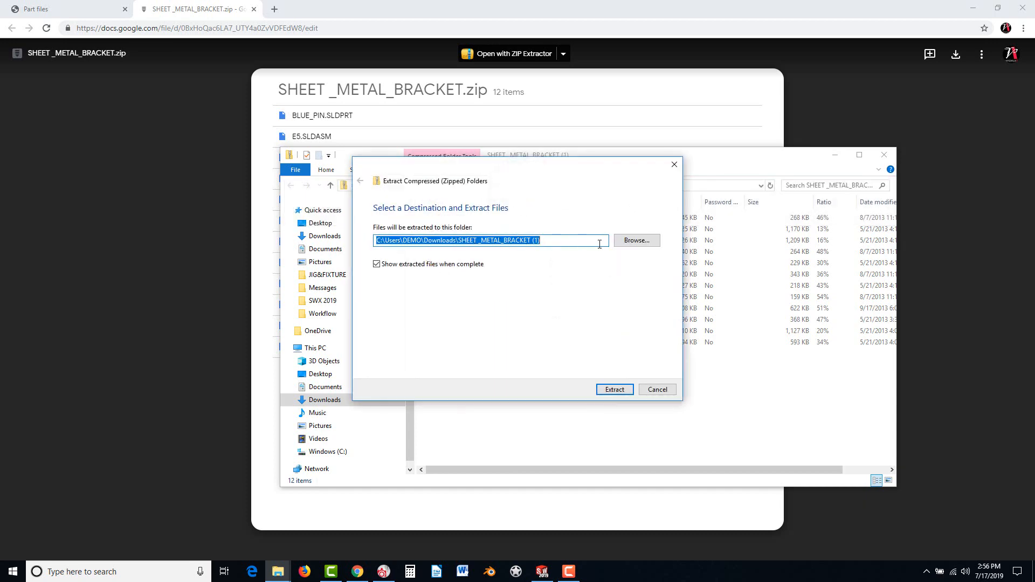
left_click(628, 242)
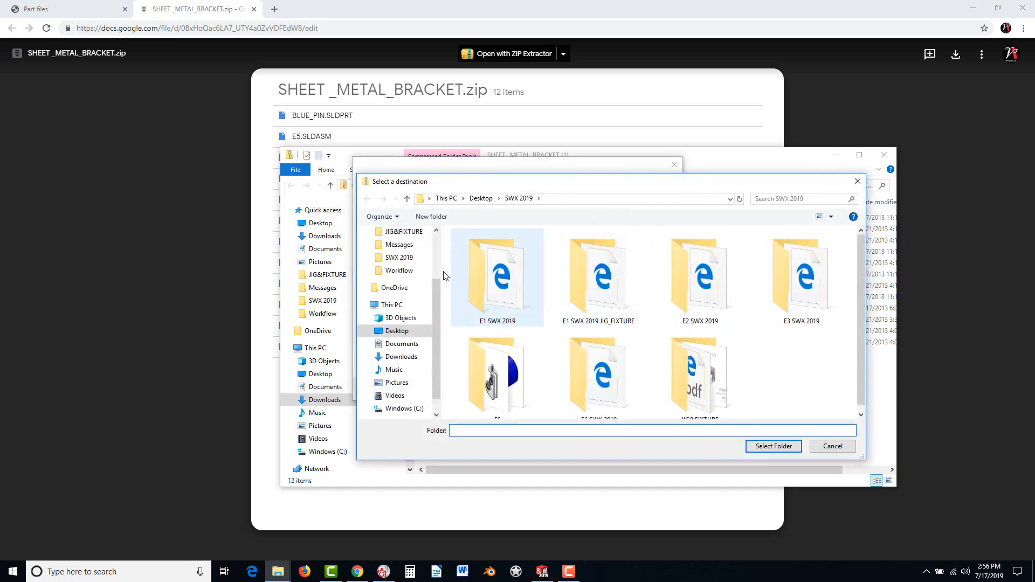
left_click(407, 258)
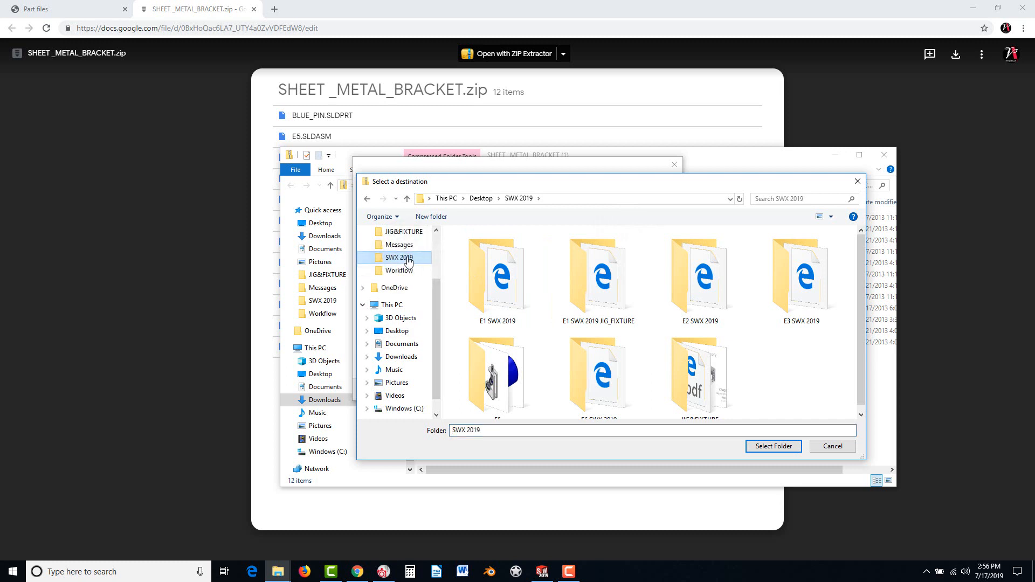
right_click(789, 366)
mouse_move(813, 465)
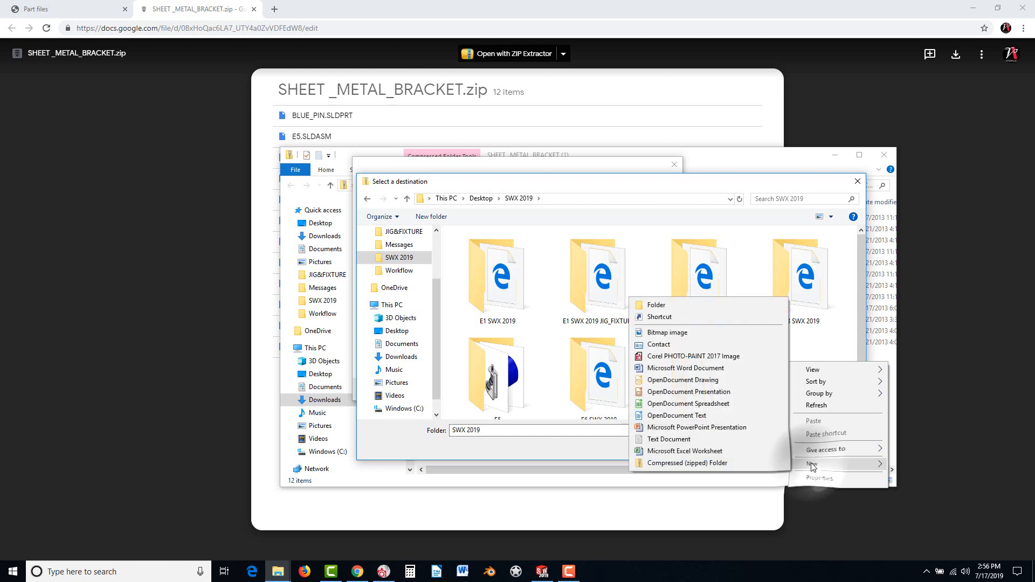
left_click(685, 305)
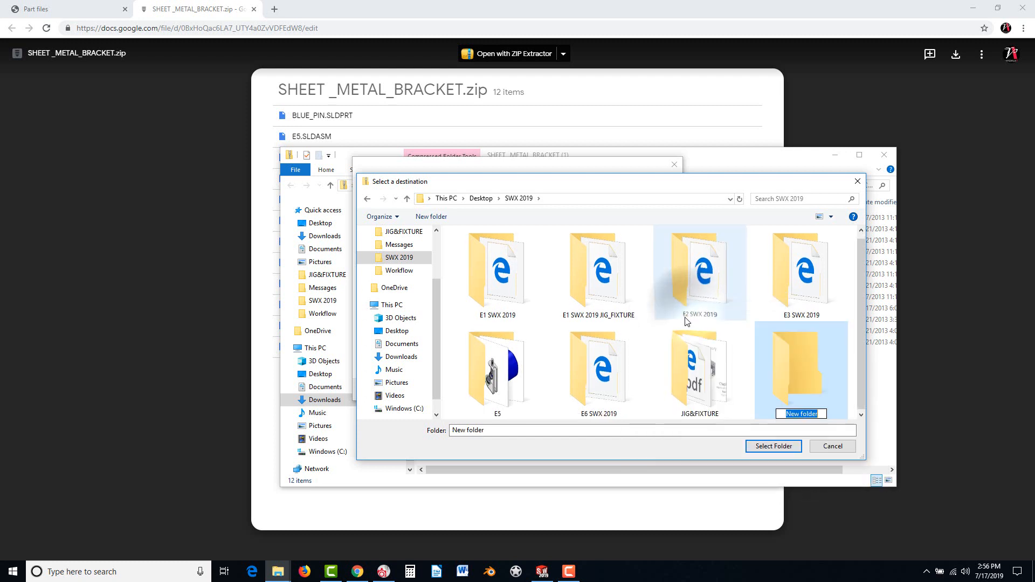
type("E5")
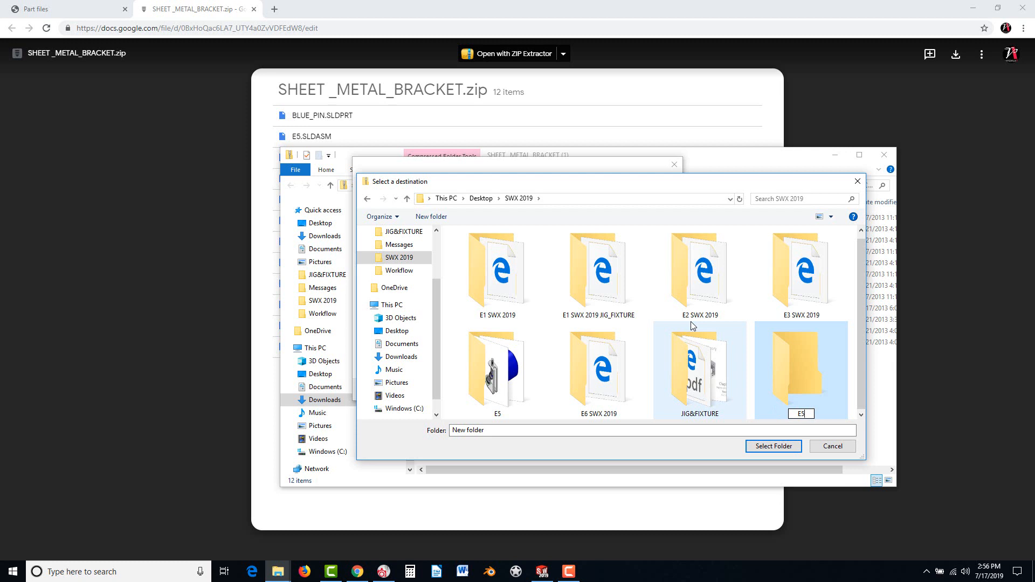
type("x")
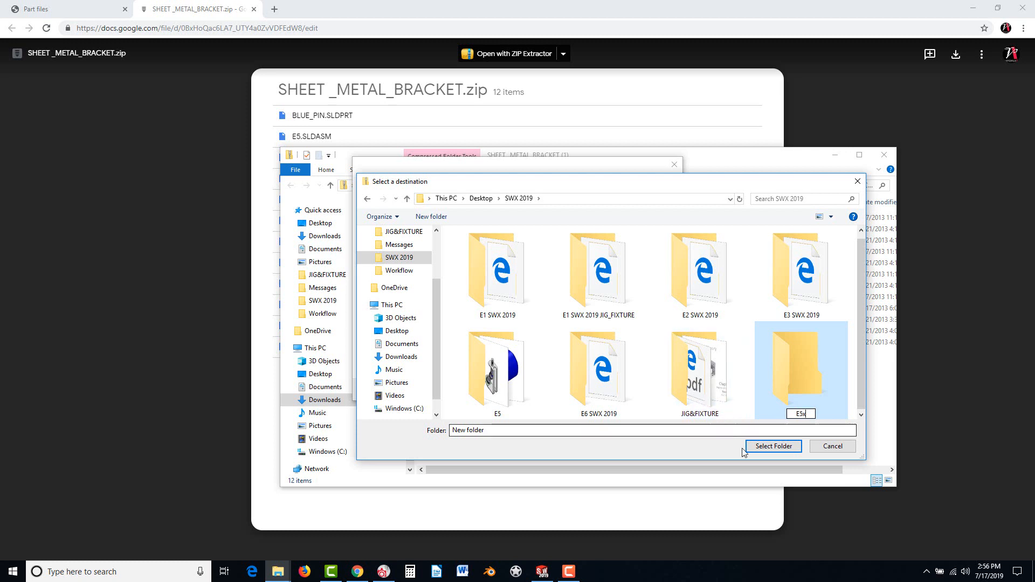
left_click(766, 448)
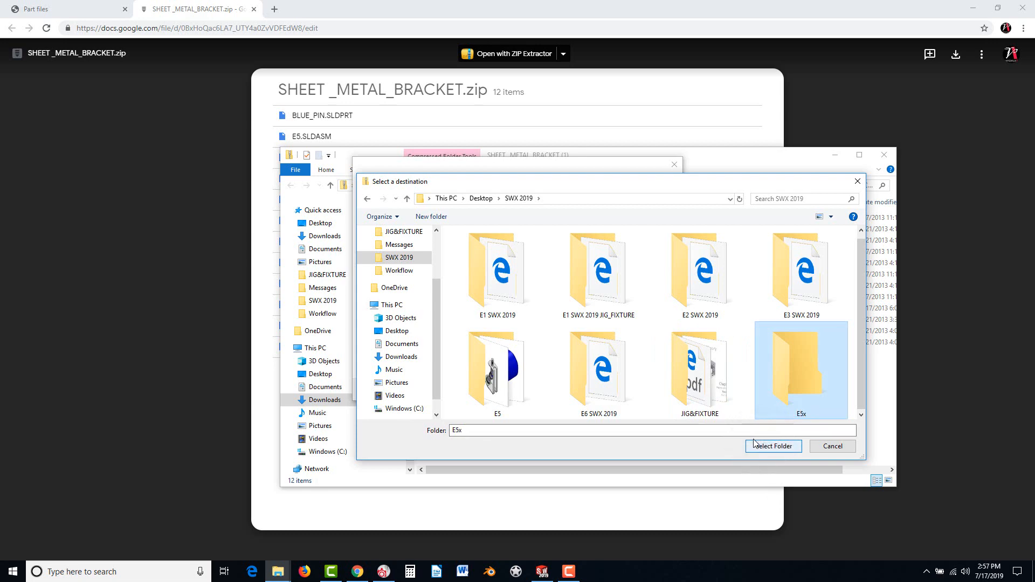
left_click(772, 447)
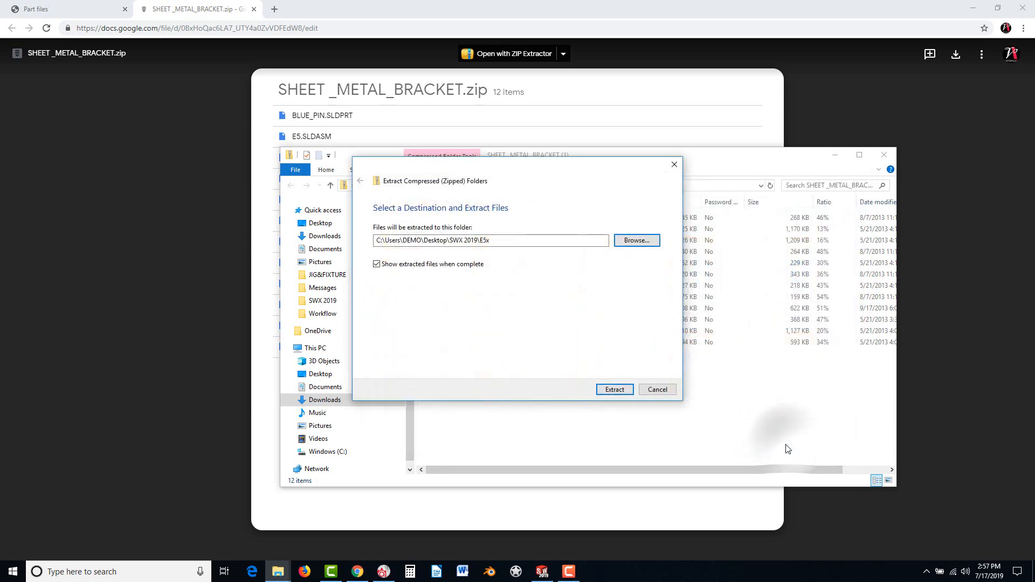
left_click(615, 390)
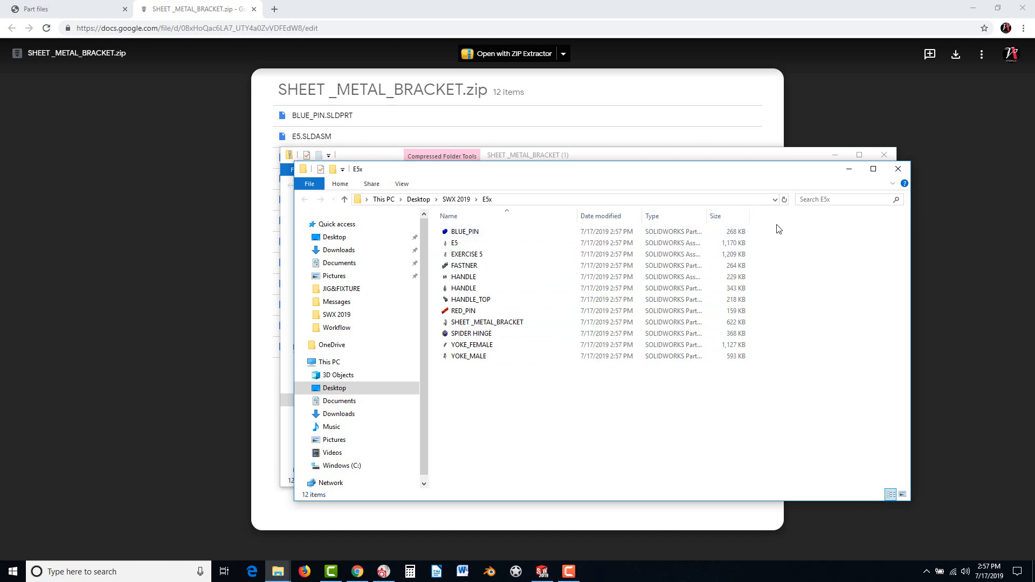
Display the extracted E5x files as extra large icons and look through the part previews.
right_click(793, 279)
mouse_move(813, 283)
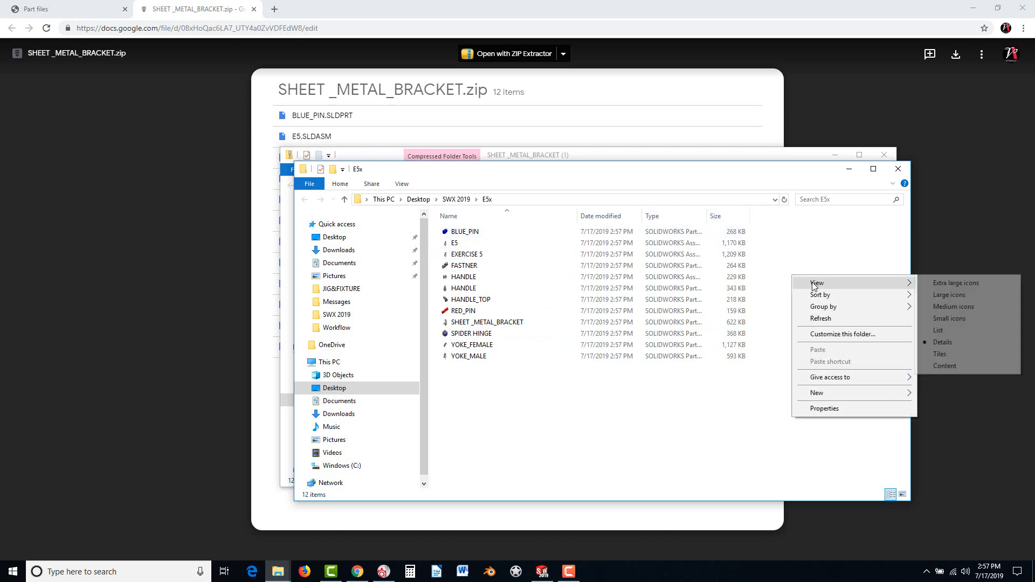
left_click(926, 280)
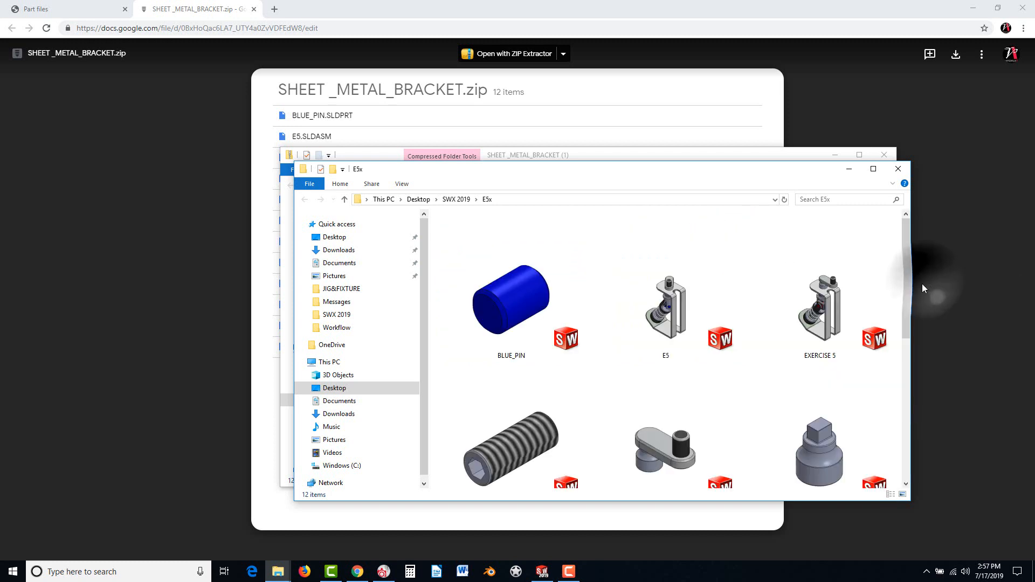
scroll(731, 389, "down", 3)
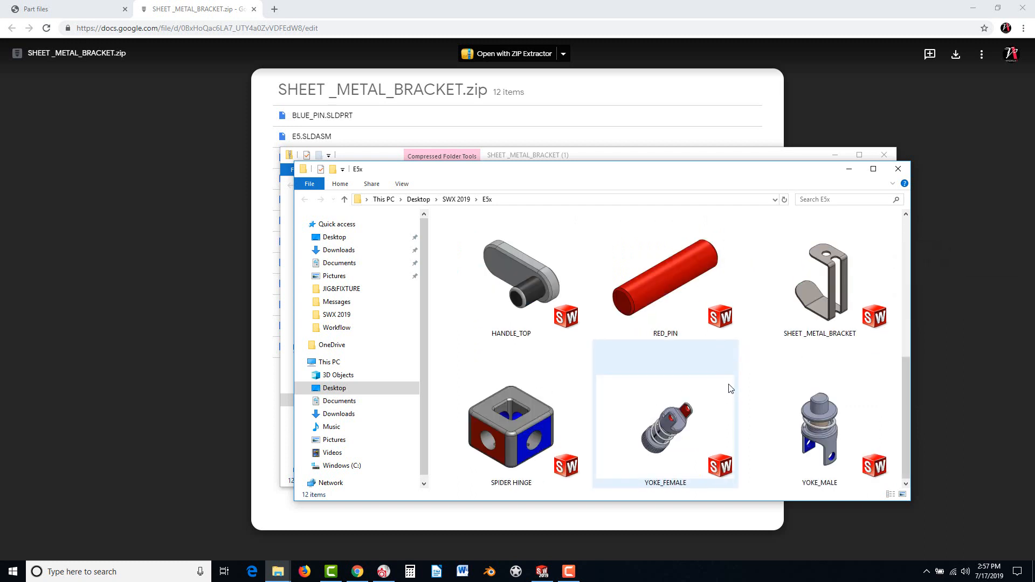
scroll(740, 412, "up", 4)
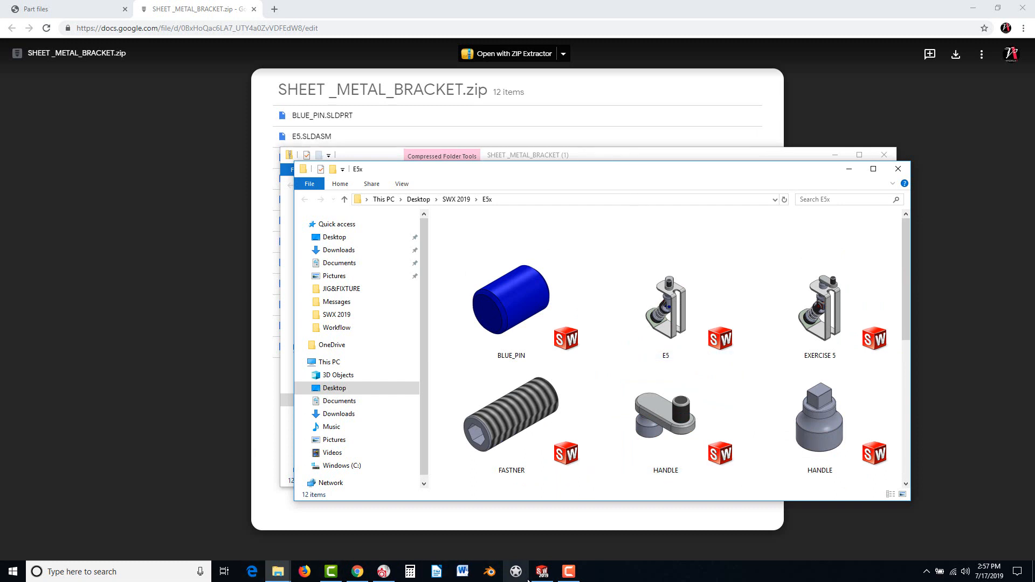
Switch to SOLIDWORKS and create a new assembly document.
left_click(543, 574)
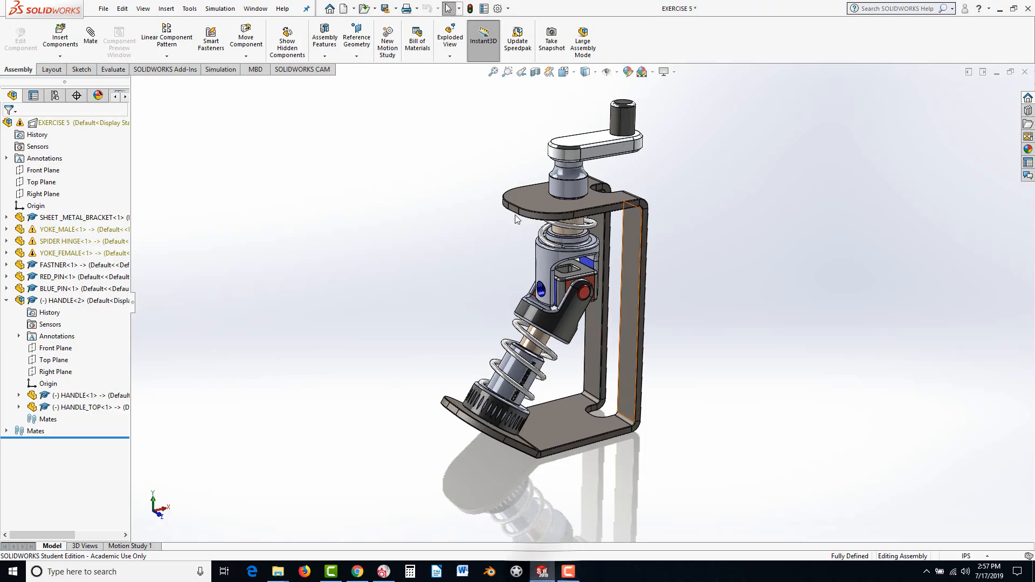
left_click(103, 8)
left_click(106, 26)
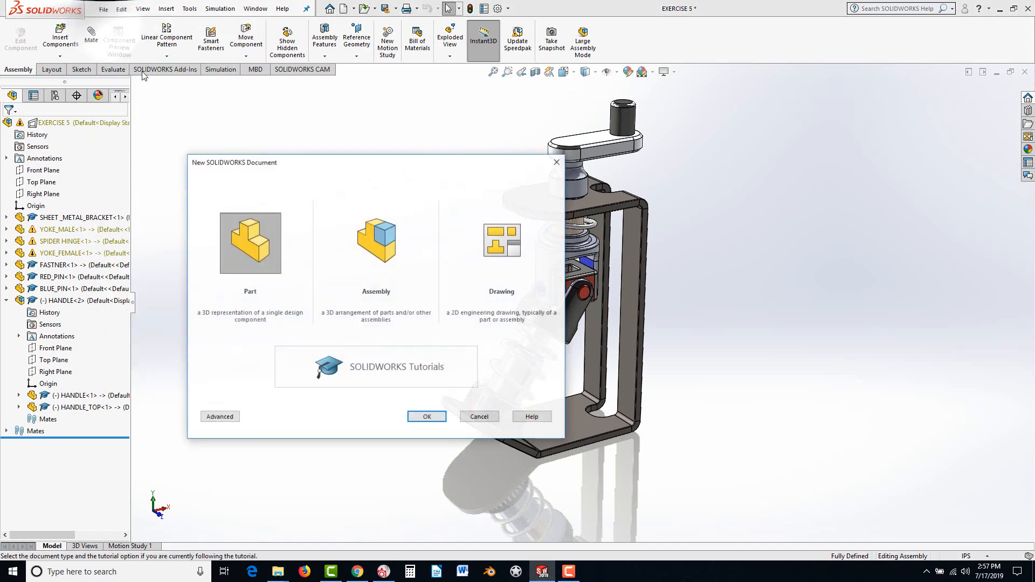
left_click(389, 241)
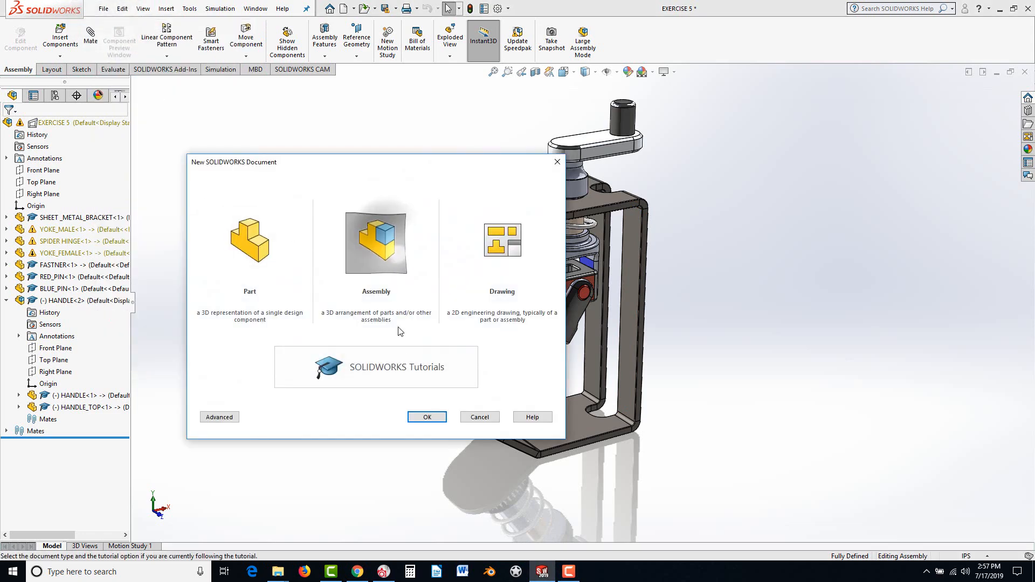
left_click(424, 416)
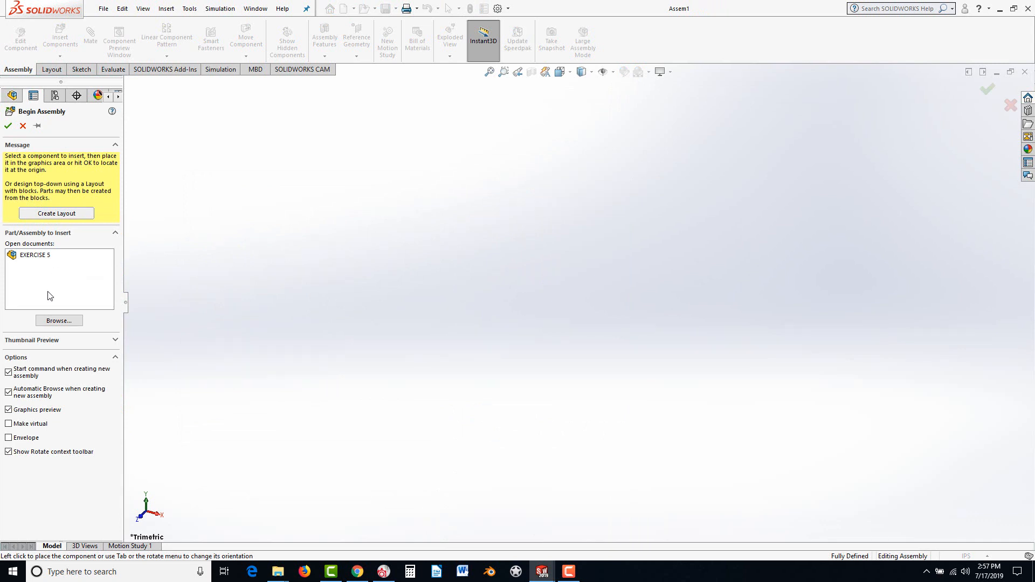
Insert SHEET _METAL_BRACKET from the E5 folder as the first component, located at the assembly origin.
left_click(54, 322)
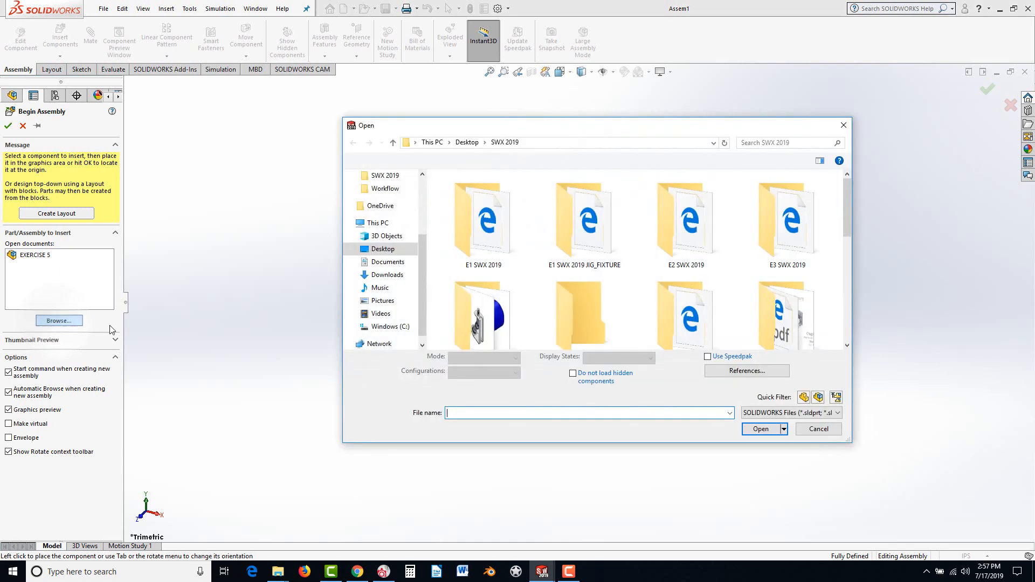
scroll(497, 315, "down", 1)
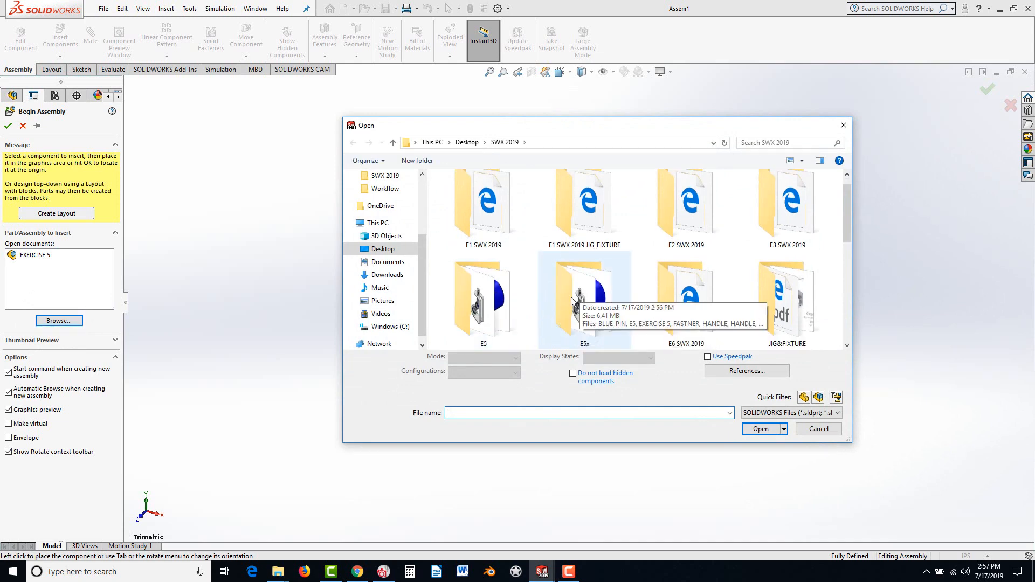
double_click(493, 316)
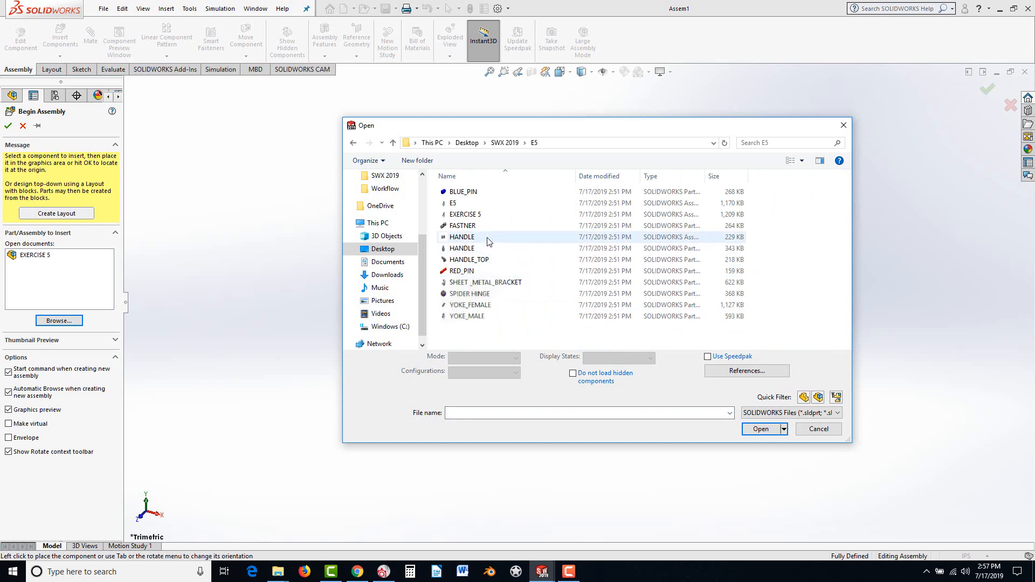
left_click(803, 160)
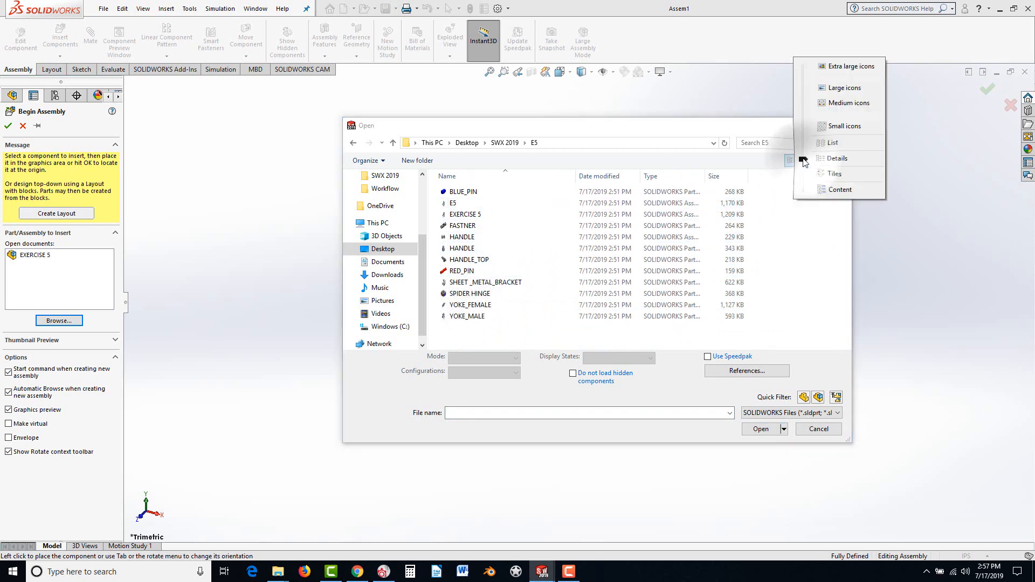
left_click_drag(803, 160, 813, 90)
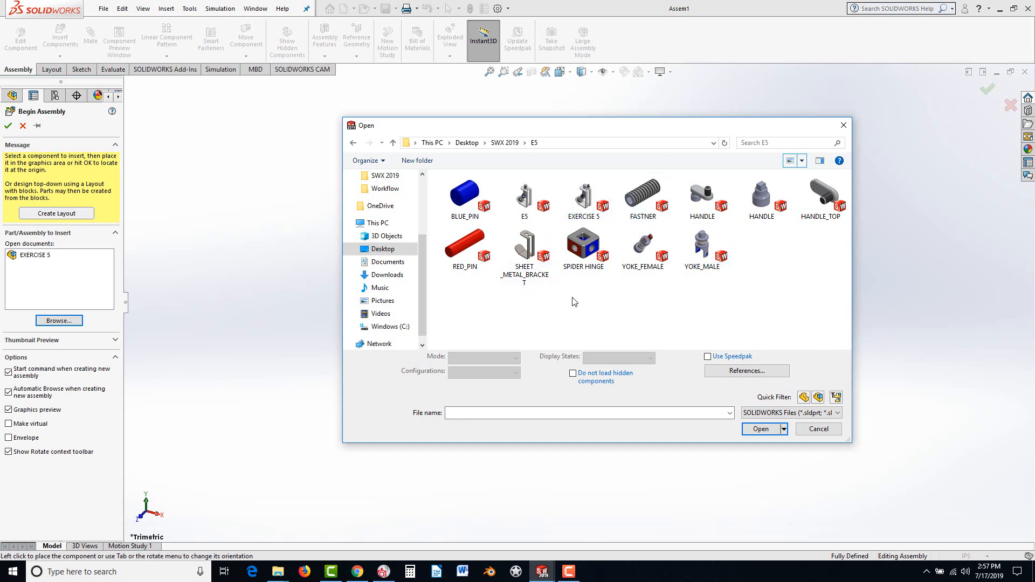
left_click(527, 251)
left_click(758, 423)
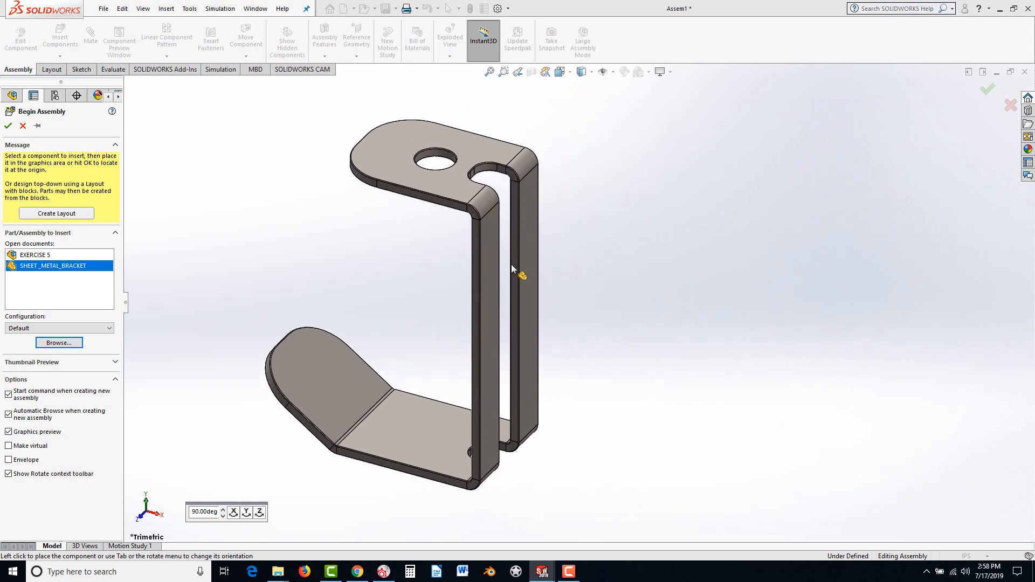
left_click(7, 127)
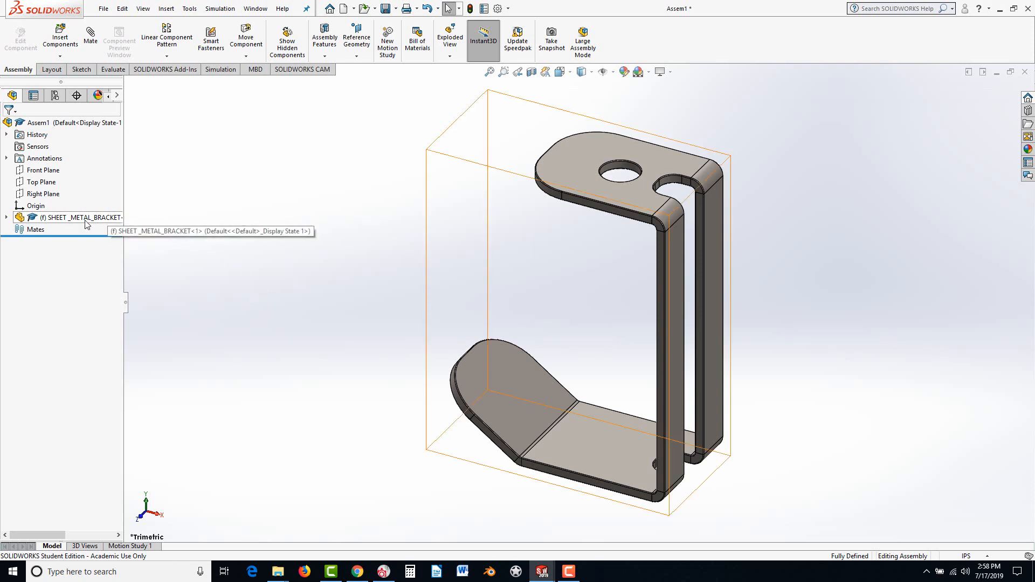
right_click(47, 221)
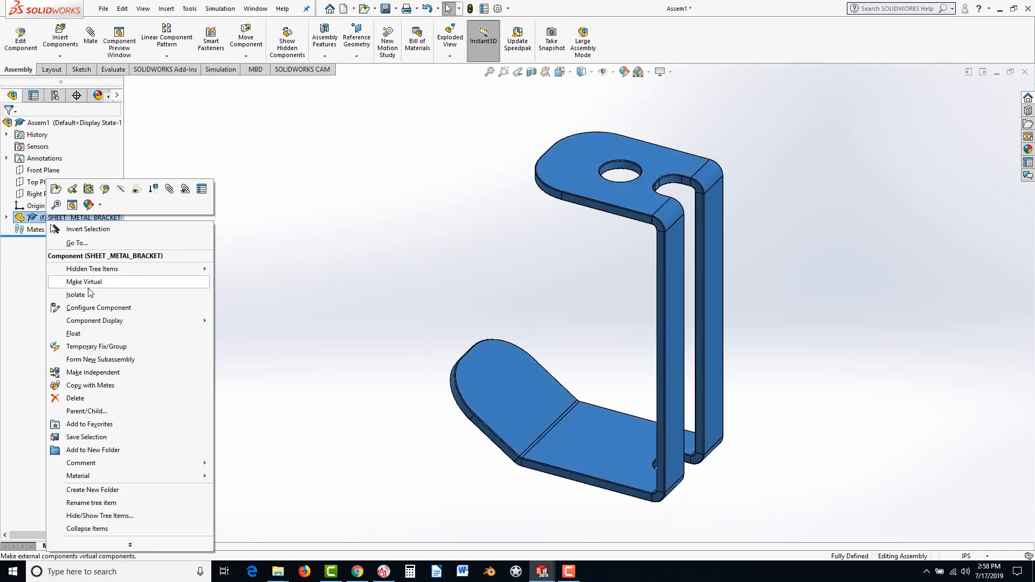
left_click(353, 254)
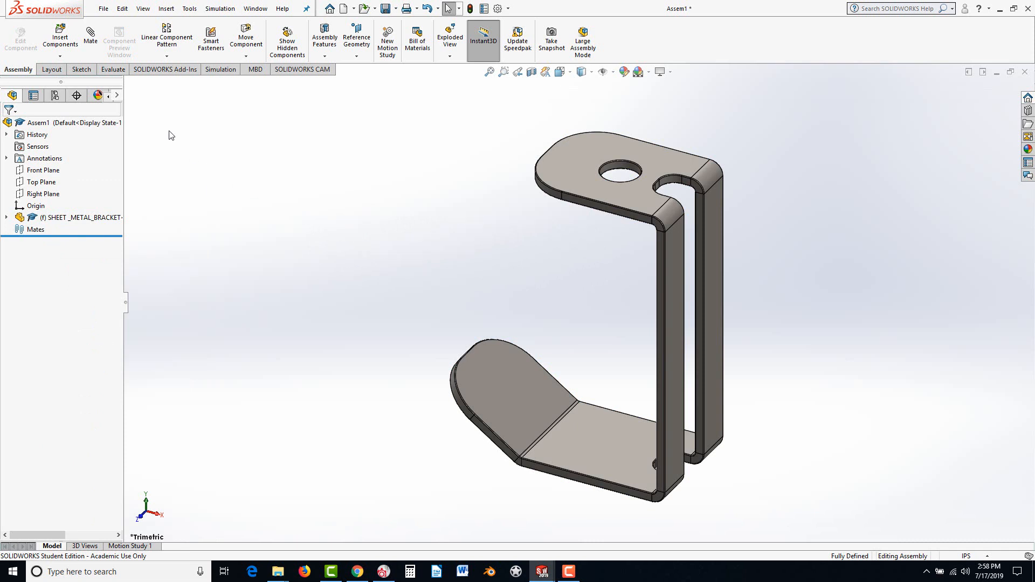
Insert the YOKE_MALE part from the E5 folder and place it beside the bracket, in front of its open side.
left_click(60, 41)
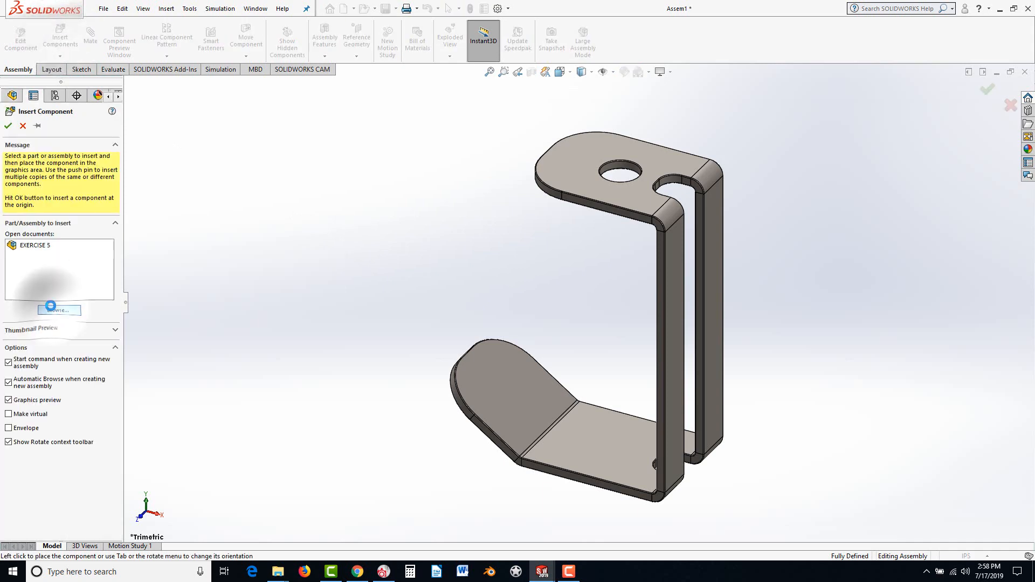
left_click(54, 310)
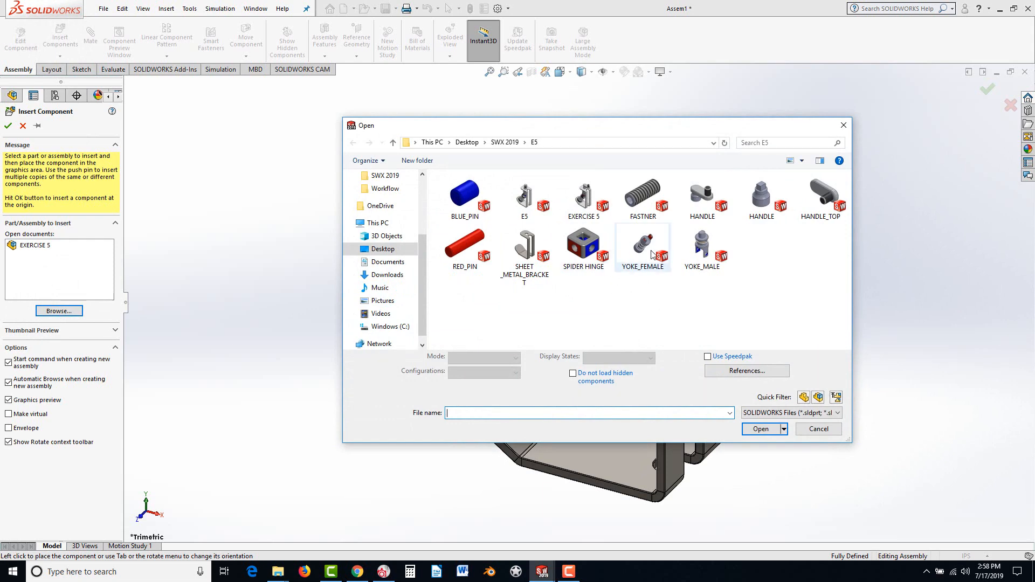
left_click(703, 243)
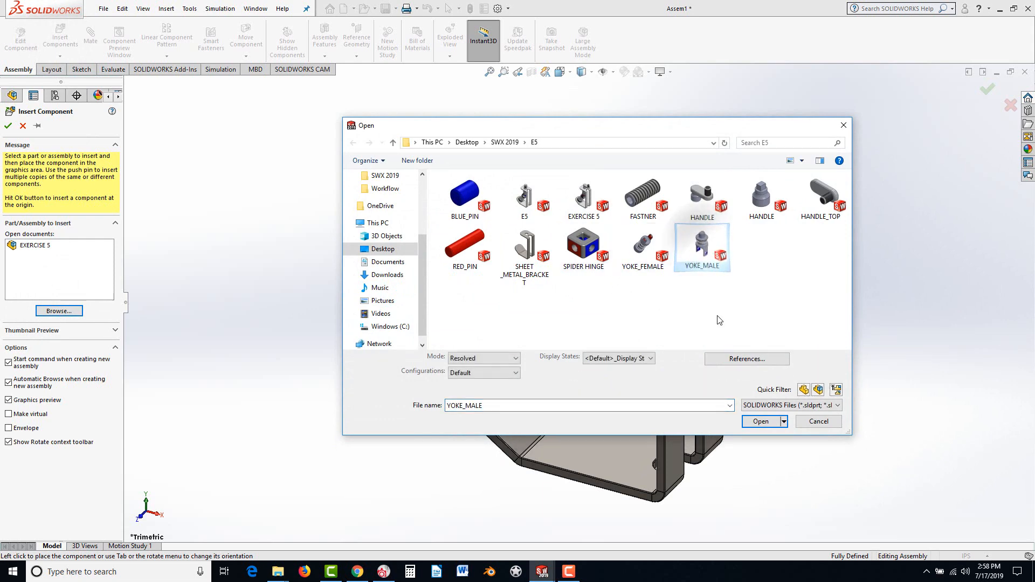
left_click(759, 422)
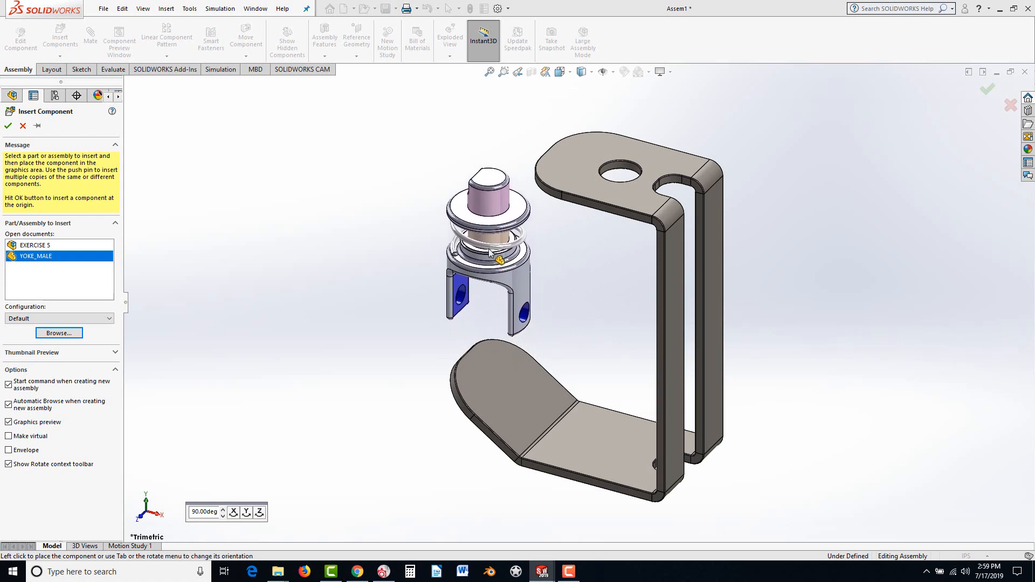
left_click(492, 272)
left_click(492, 271)
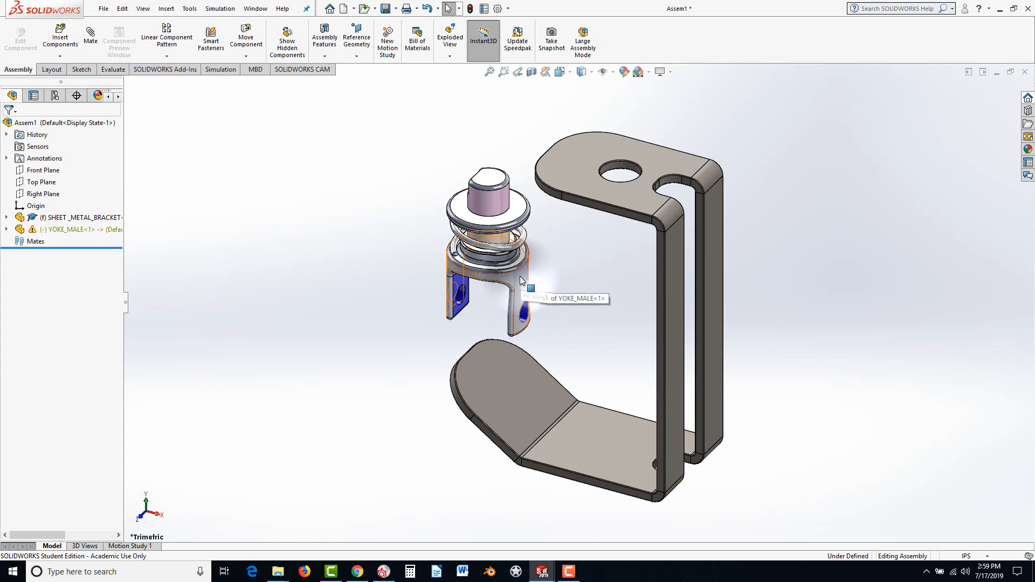
Move YOKE_MALE slightly away from the bracket and tilt it a little with a free-drag Rotate Component.
left_click_drag(520, 276, 492, 261)
left_click(529, 306)
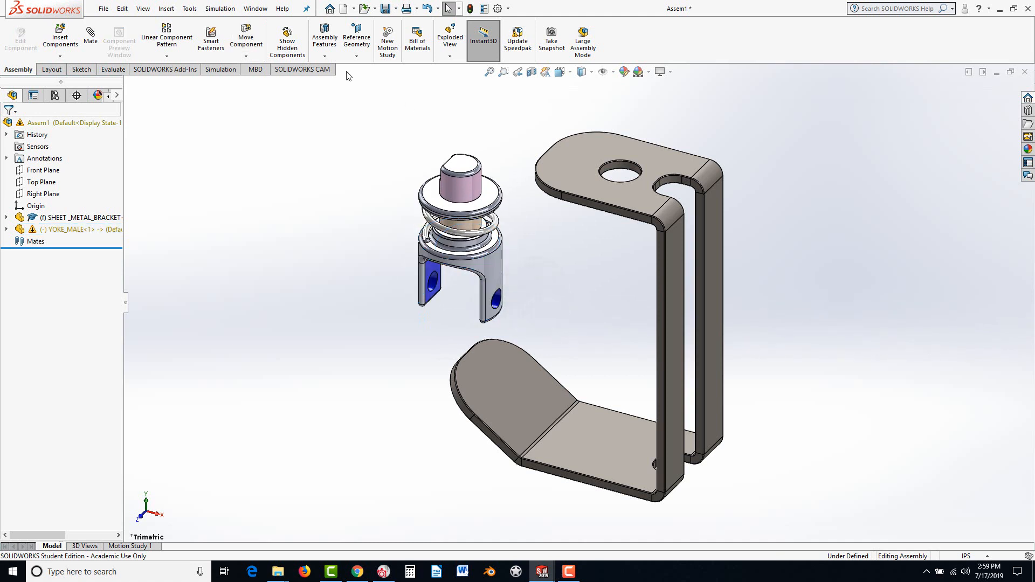
left_click(253, 58)
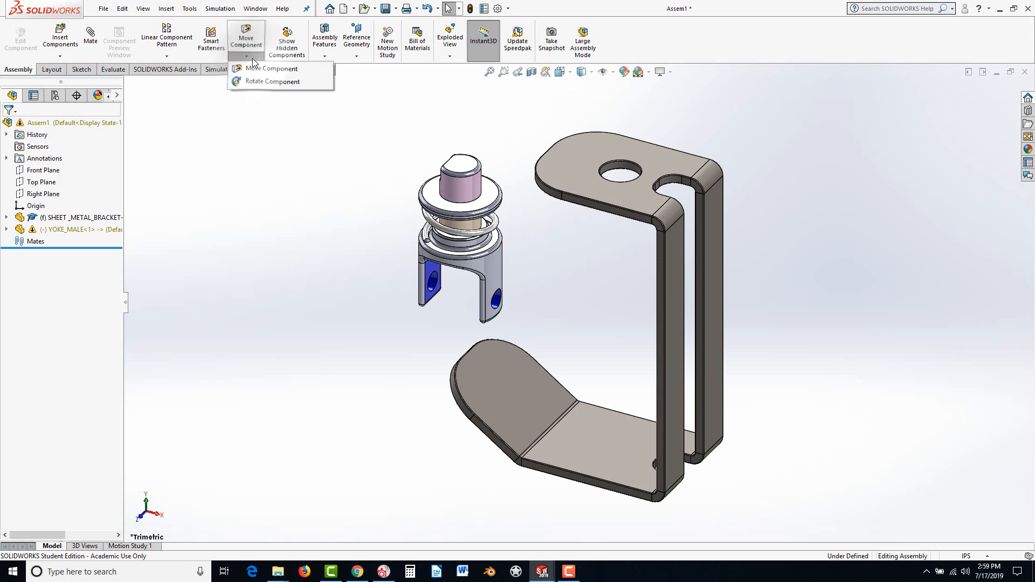
left_click(251, 82)
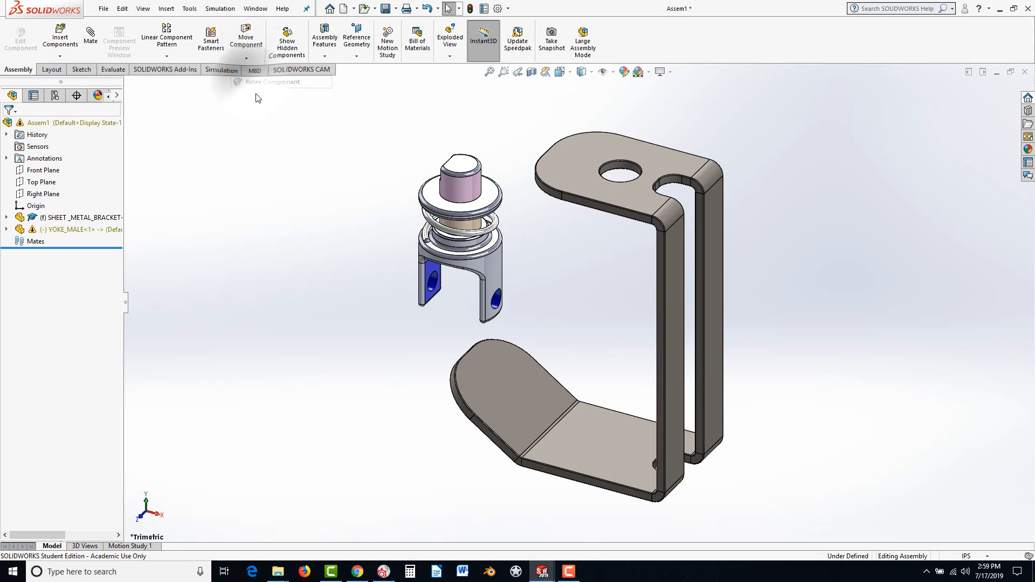
mouse_move(461, 204)
left_mouse_down()
mouse_move(413, 262)
mouse_move(484, 139)
mouse_move(476, 201)
mouse_move(451, 197)
left_mouse_up()
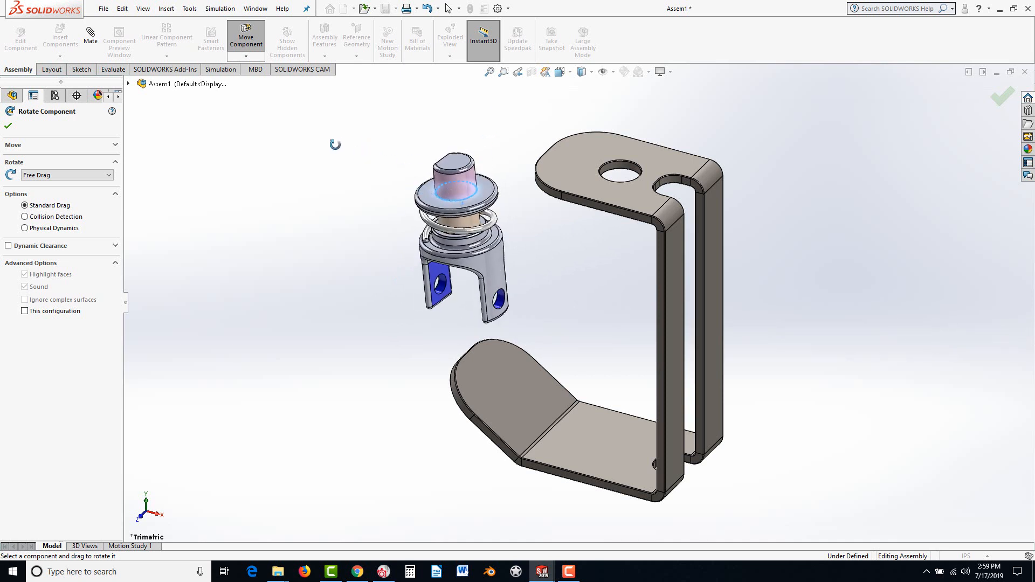
left_click(9, 126)
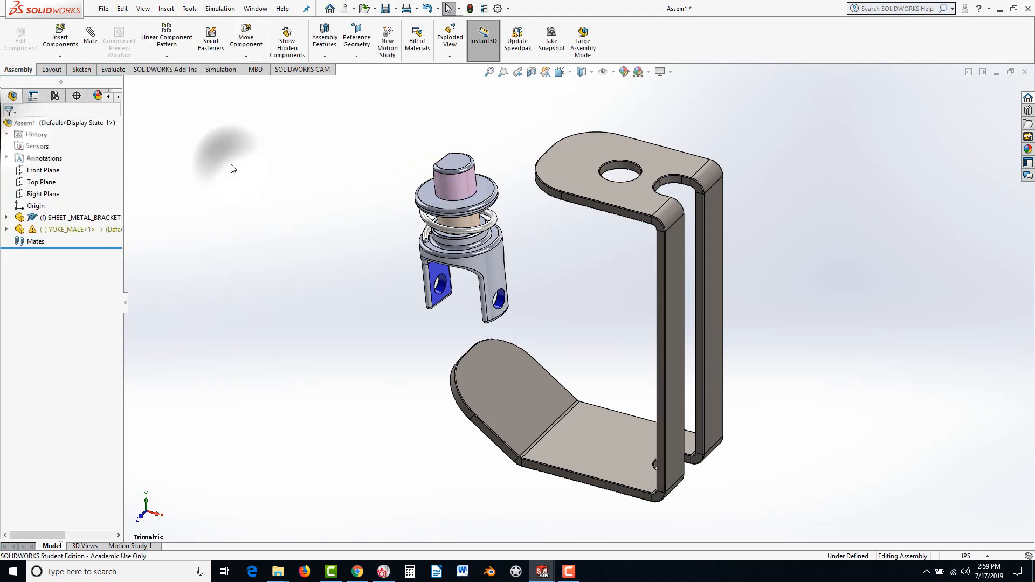
Examine the available methods of Move Component and Rotate Component, including the dynamic clearance settings.
left_click(252, 42)
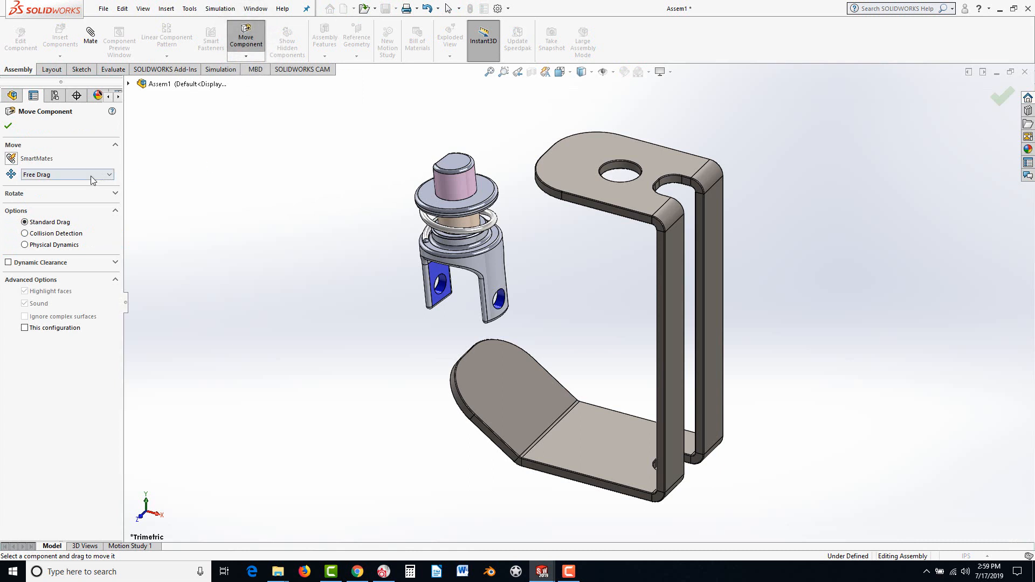
left_click(63, 175)
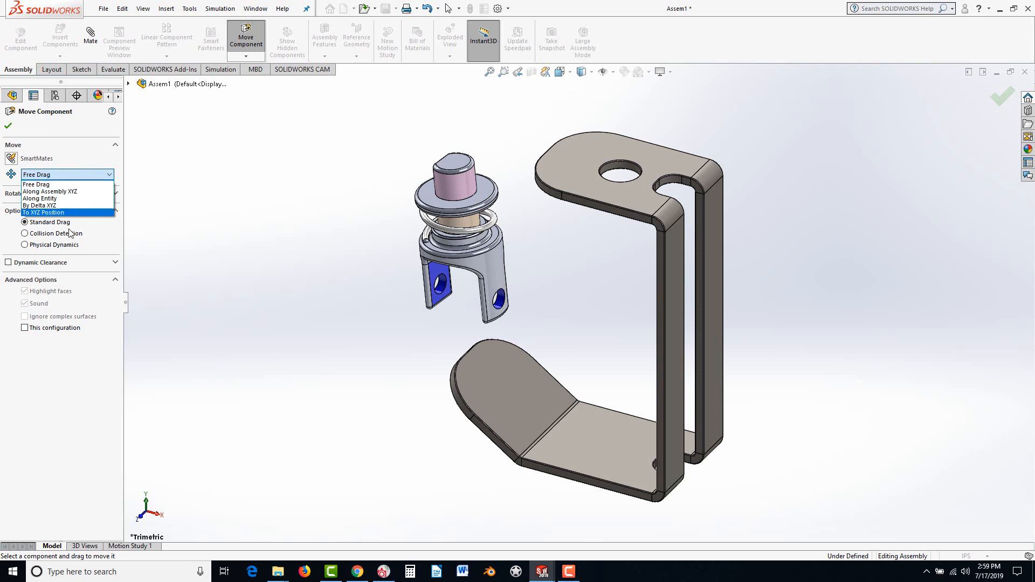
left_click(89, 219)
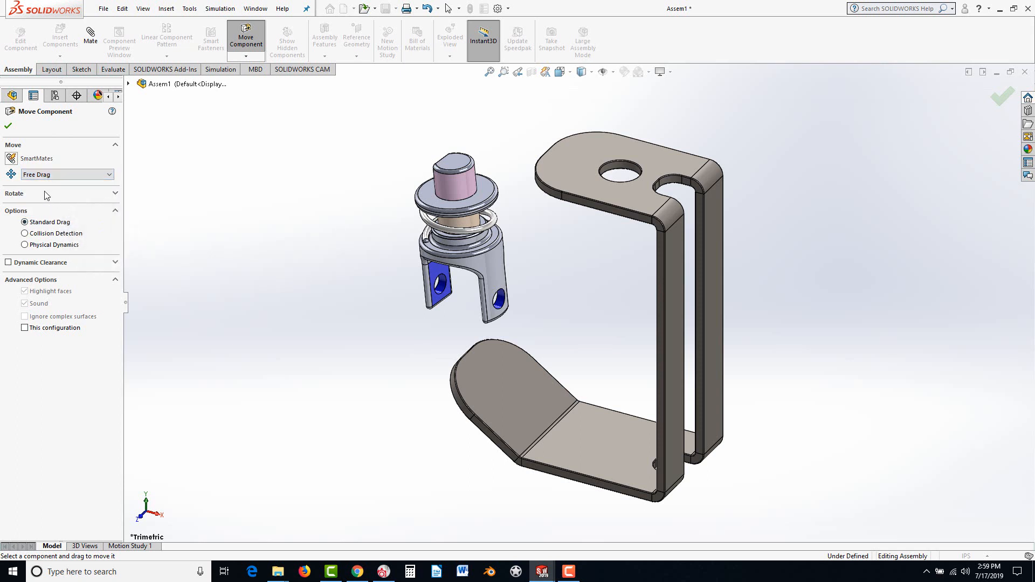
left_click(113, 195)
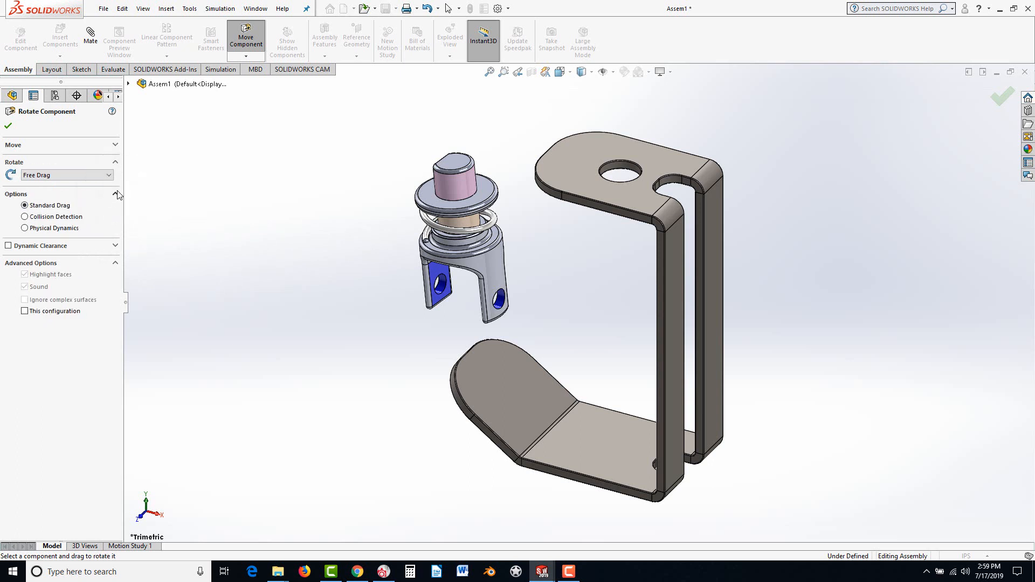
left_click(115, 247)
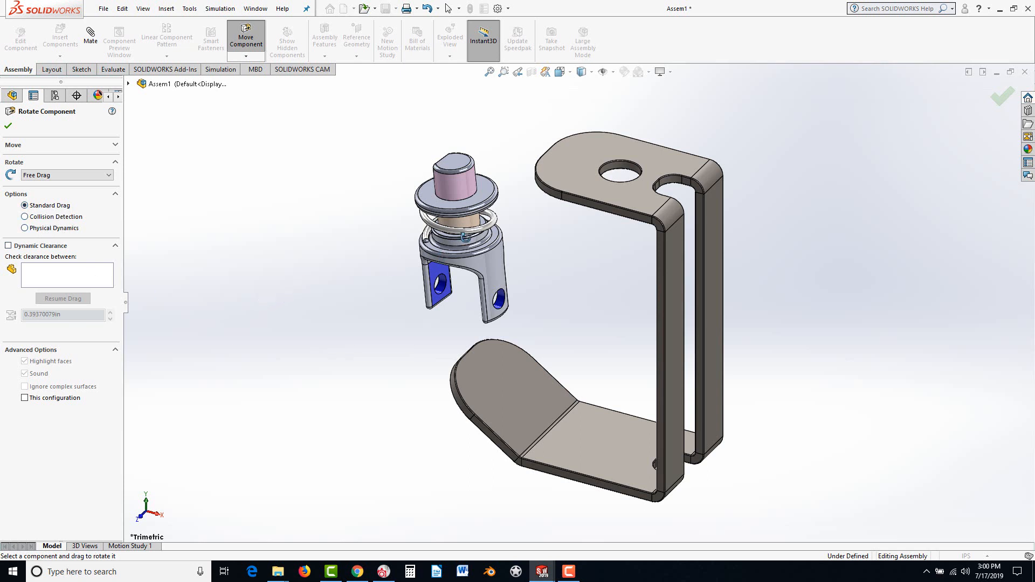
left_click(74, 177)
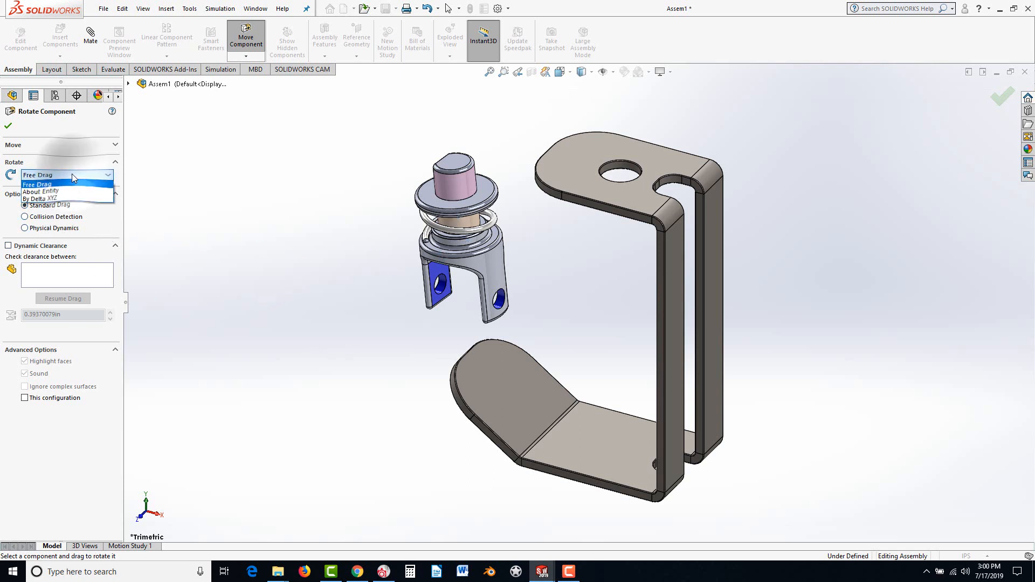
left_click(47, 173)
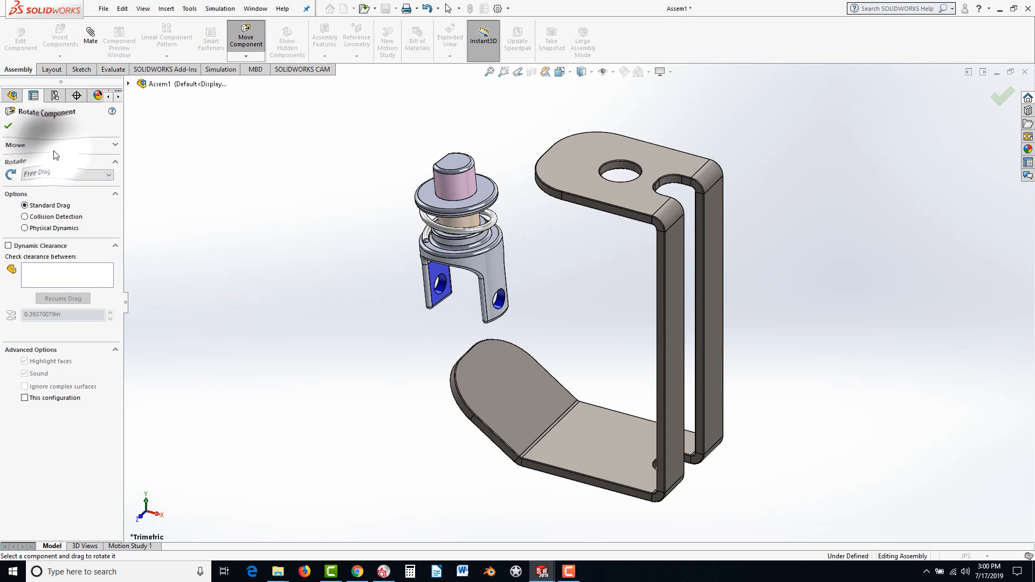
left_click(46, 147)
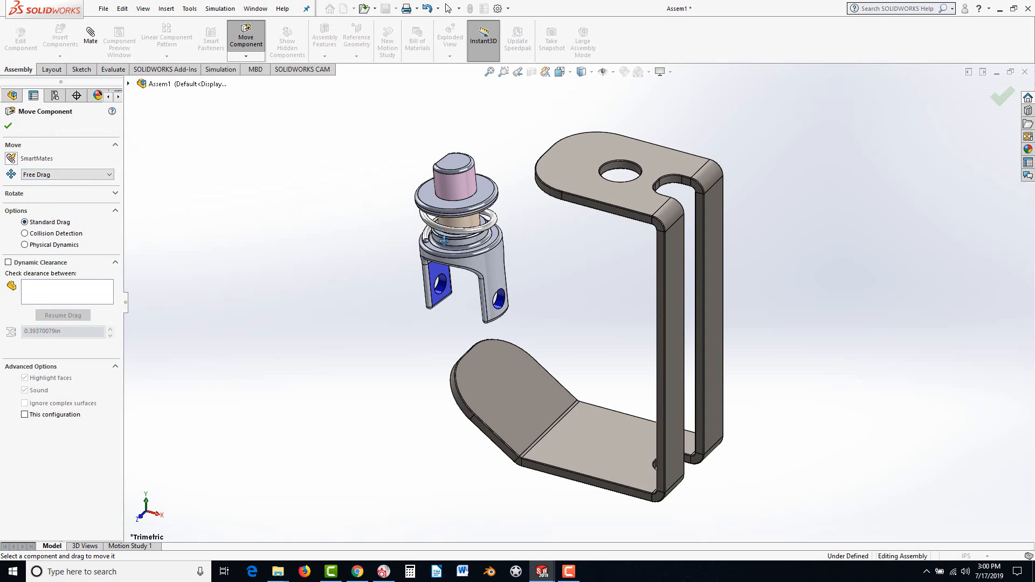
Free-drag YOKE_MALE beside the bracket, with collision detection enabled between all components.
mouse_move(455, 243)
left_mouse_down()
mouse_move(464, 238)
mouse_move(445, 214)
mouse_move(421, 227)
mouse_move(457, 241)
left_mouse_up()
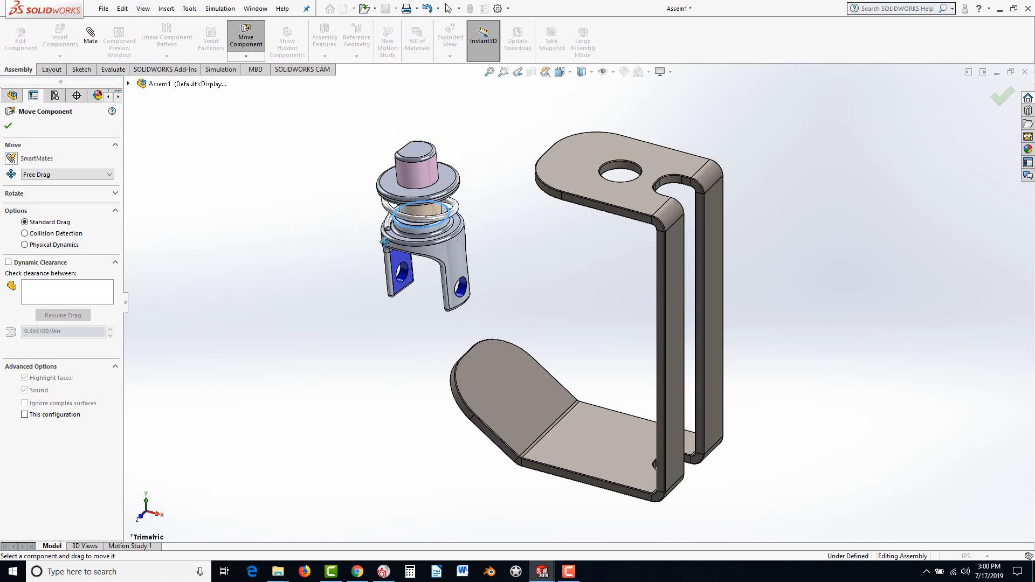
left_click(33, 235)
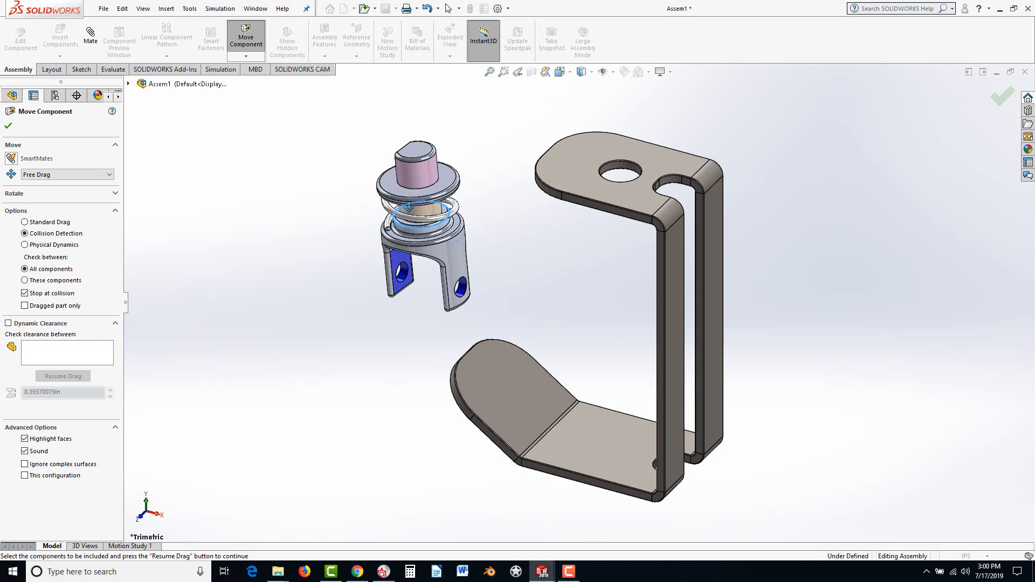
left_click_drag(409, 206, 469, 257)
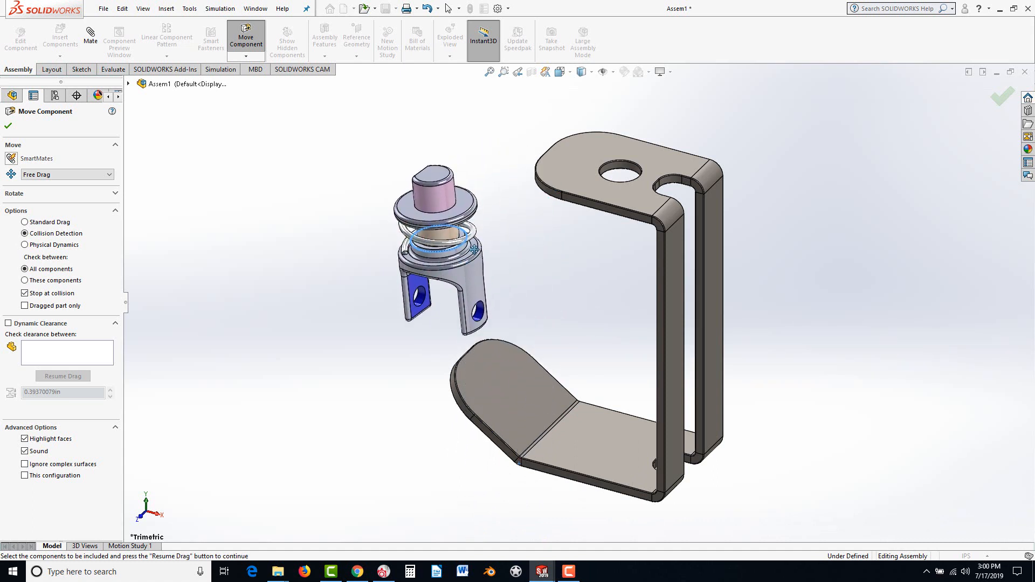
left_click_drag(474, 249, 411, 273)
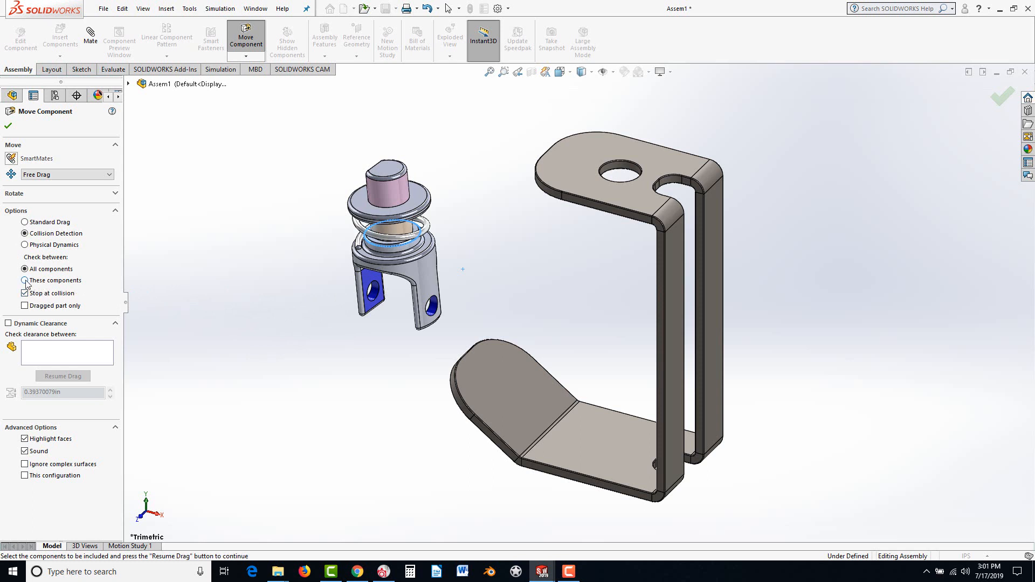
Enable dynamic clearance between SHEET _METAL_BRACKET and YOKE_MALE, and move the yoke near the bracket to check their clearance.
left_click(9, 324)
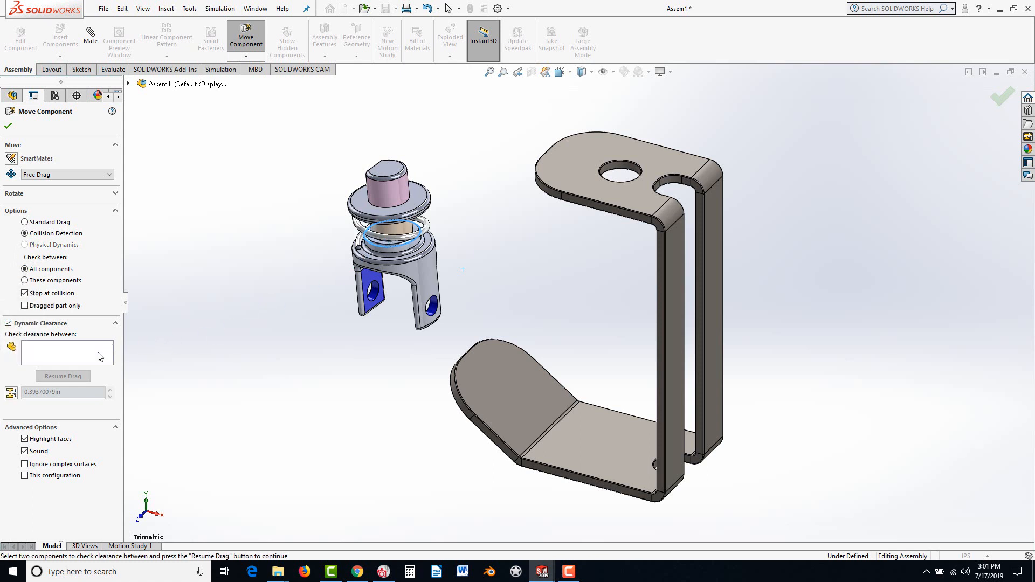
left_click_drag(397, 235, 433, 228)
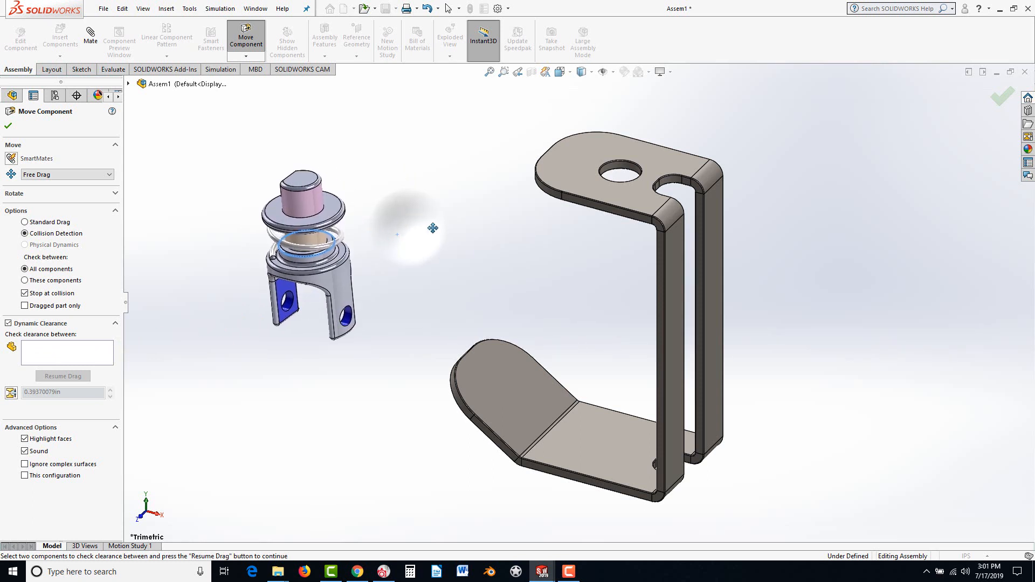
left_click(42, 351)
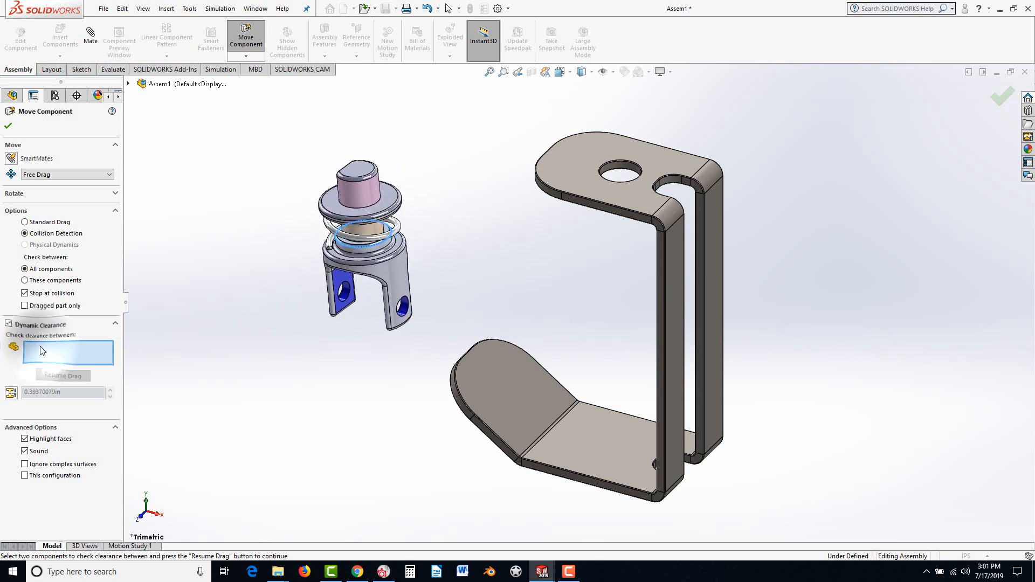
left_click(398, 292)
left_click(503, 351)
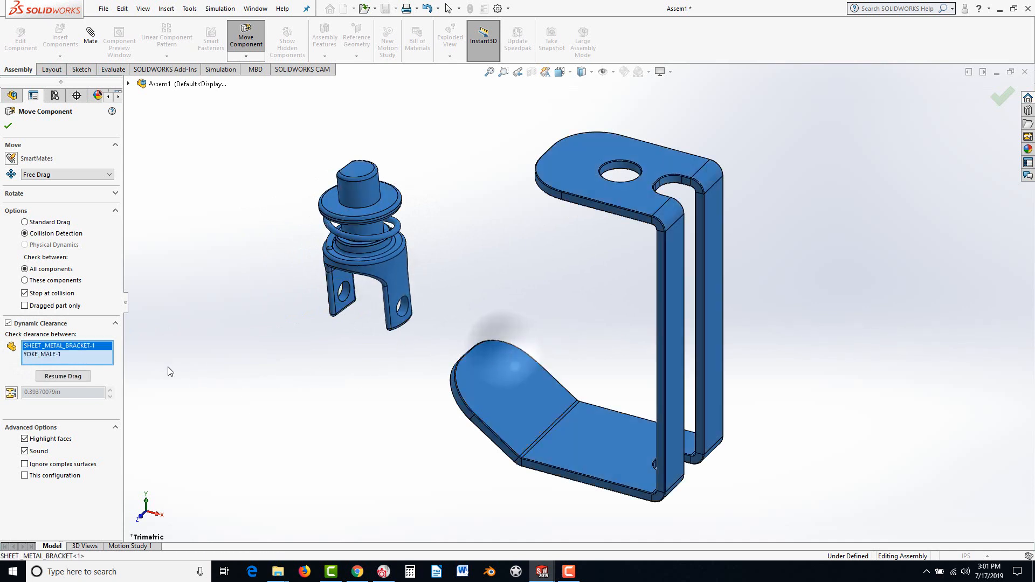
left_click(63, 377)
left_click_drag(367, 261, 390, 257)
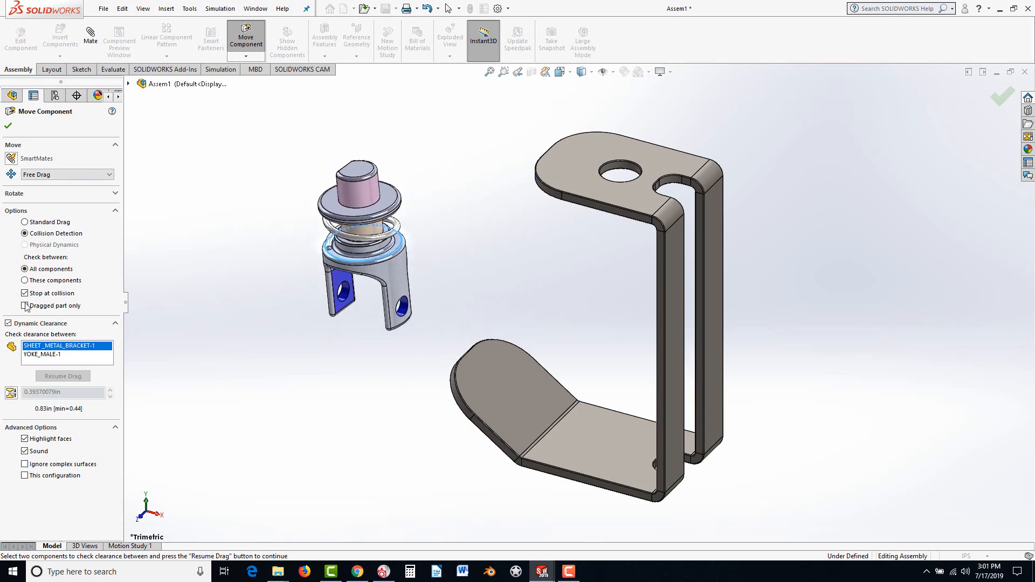
Stop component movement at a specified clearance of 0.5 in, reposition YOKE_MALE beside the bracket and finish Move Component.
left_click(11, 393)
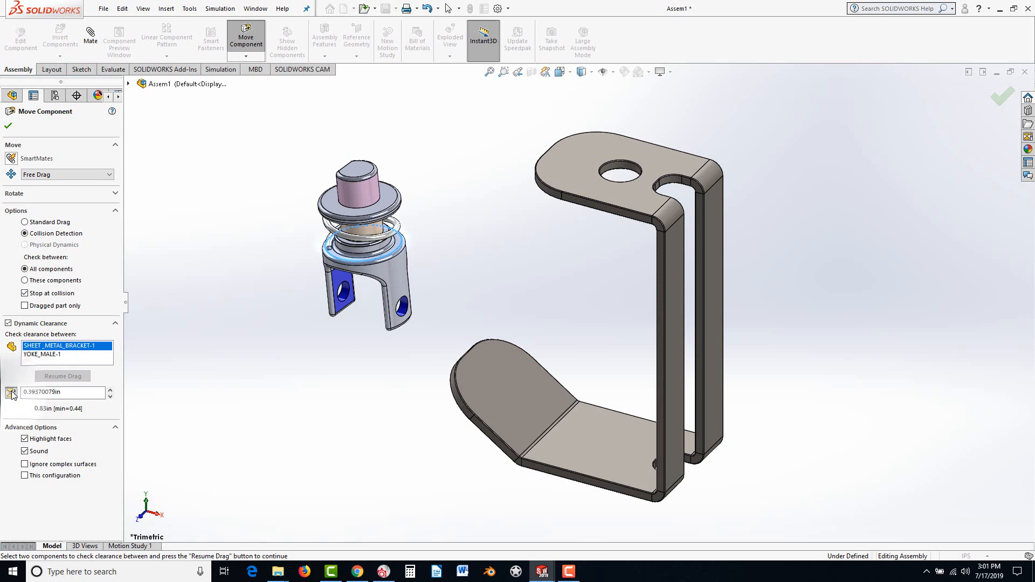
left_click_drag(69, 392, 12, 380)
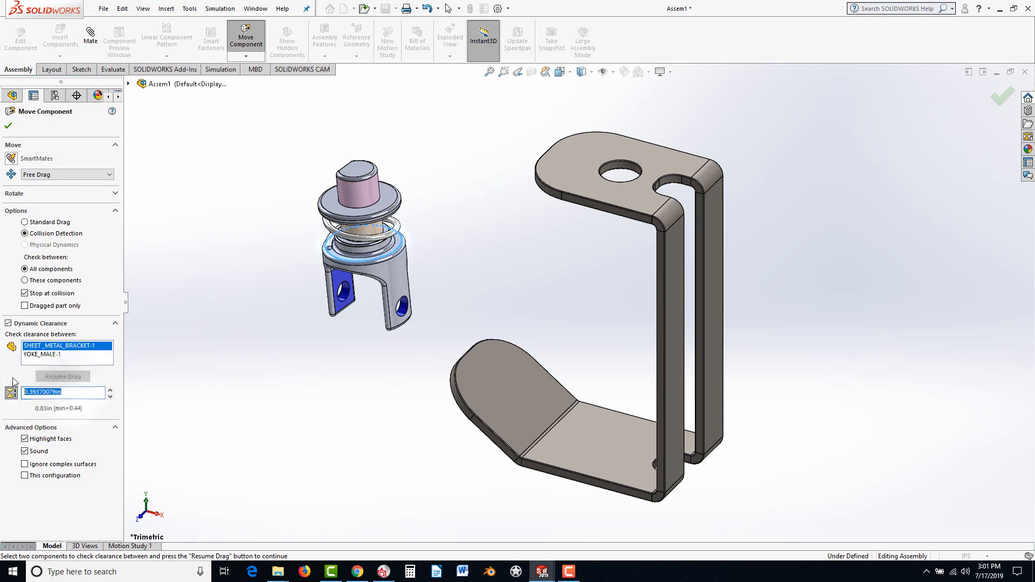
type(".5")
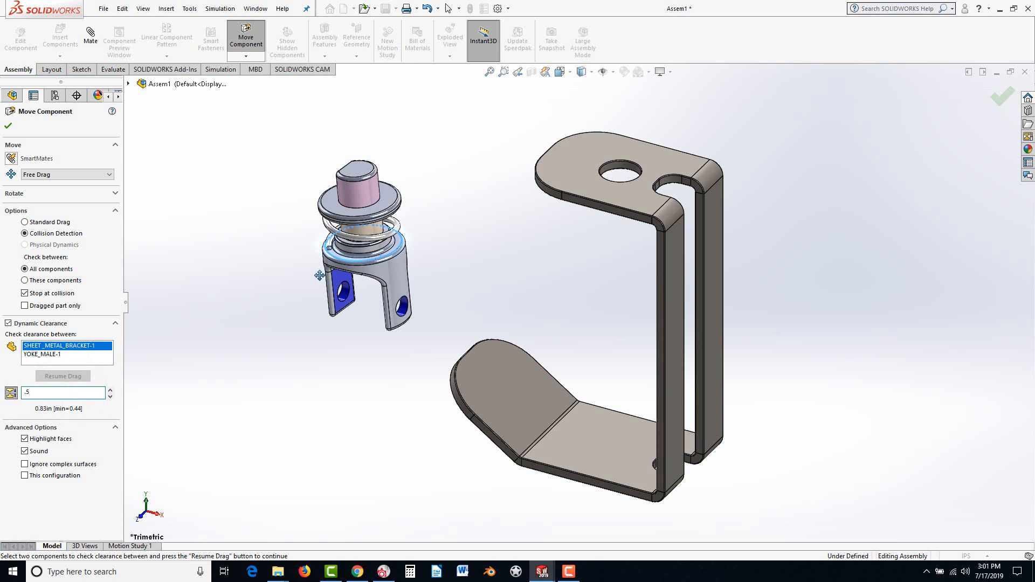
left_click_drag(373, 238, 409, 175)
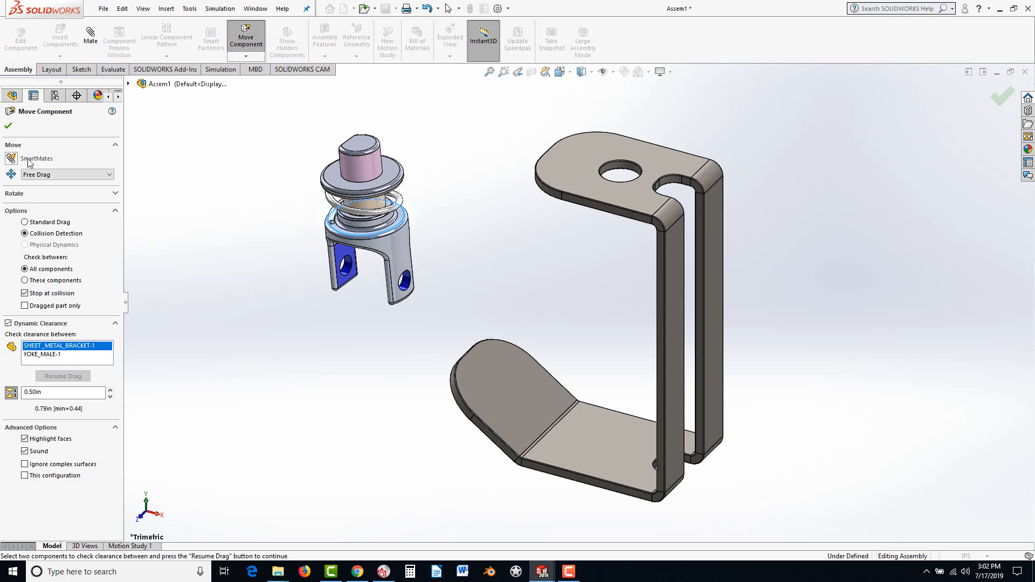
left_click(8, 127)
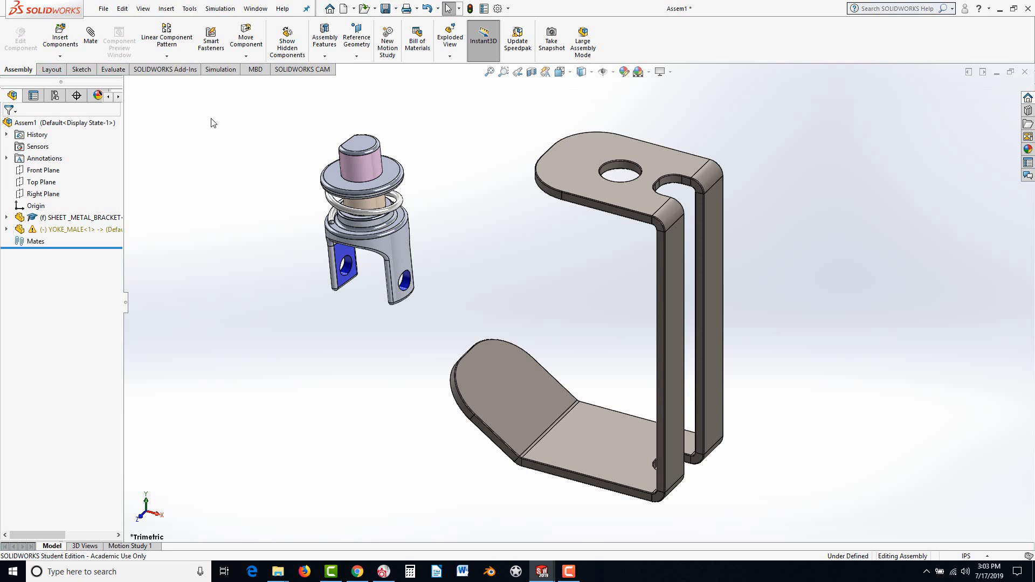
Add a concentric mate between the cylindrical shaft of YOKE_MALE and the hole in the bracket's upper flange.
left_click(90, 42)
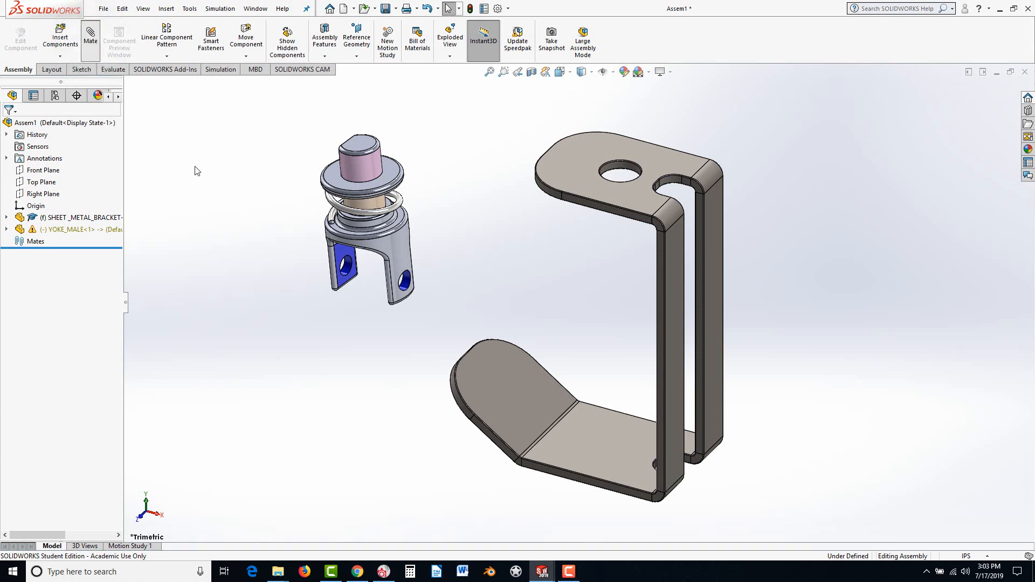
left_click(368, 166)
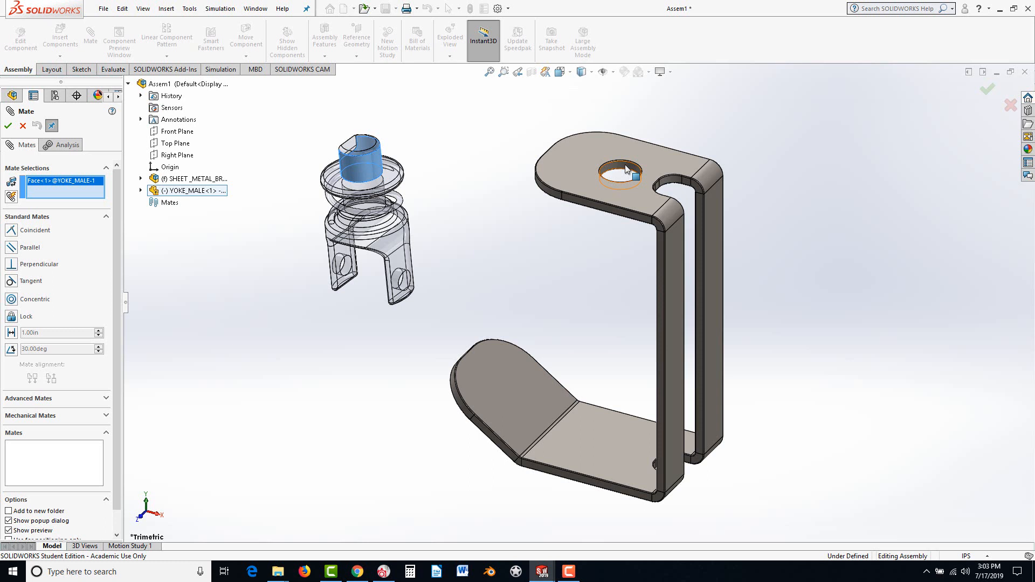
left_click(625, 169)
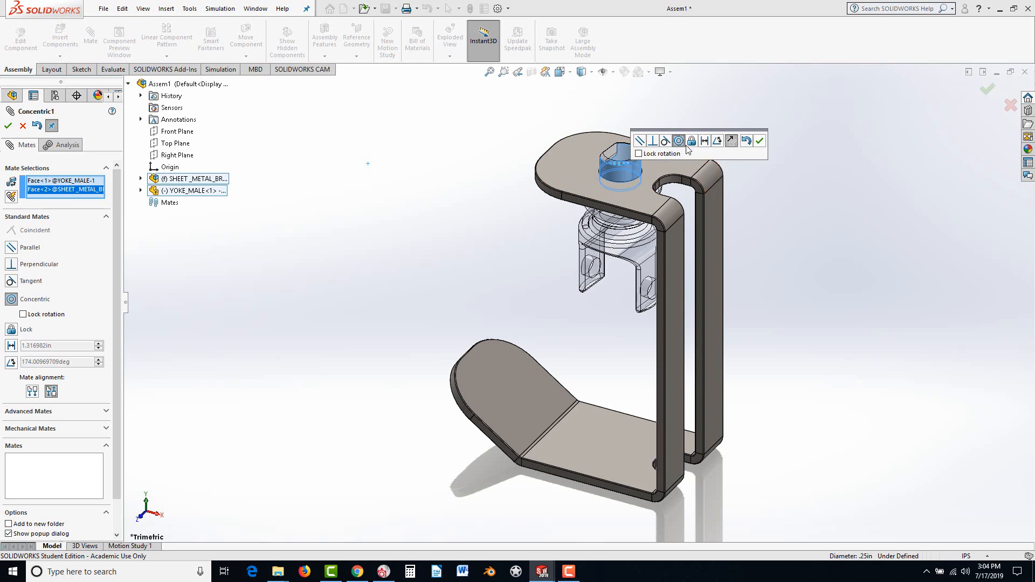
left_click(761, 142)
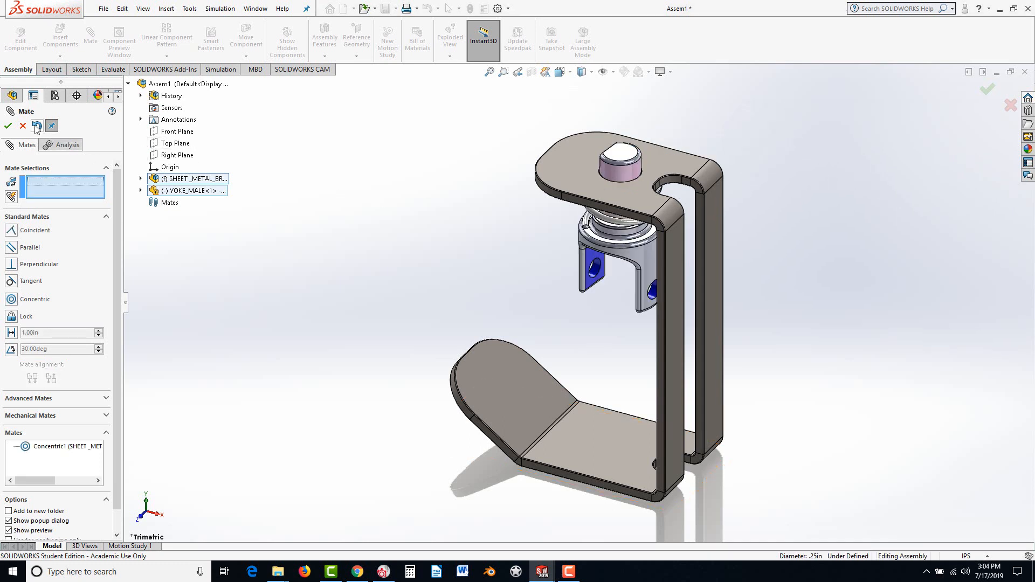
left_click(8, 126)
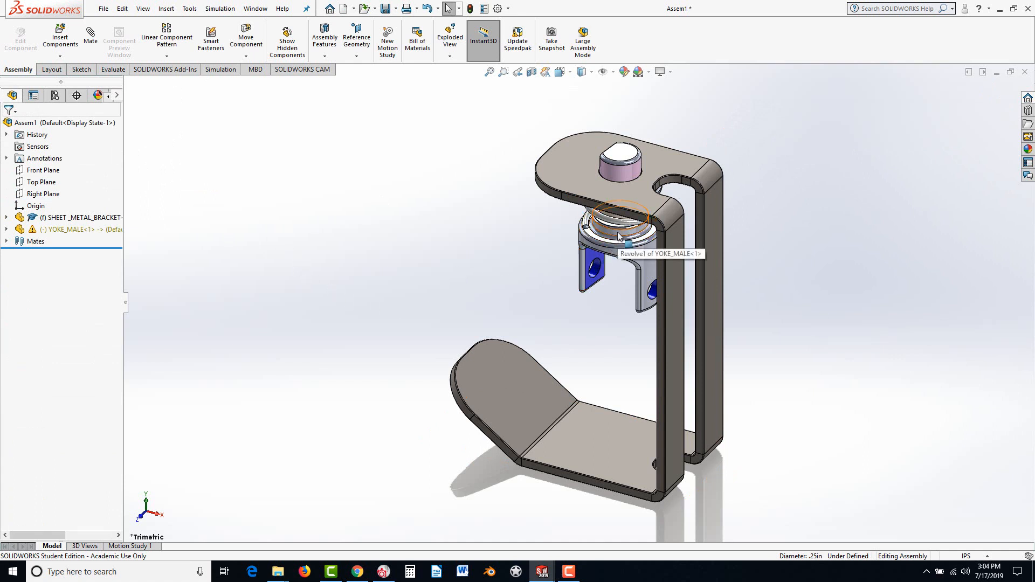
Slide YOKE_MALE down along the hole axis until its shaft is clear below the bracket's upper flange.
mouse_move(619, 235)
left_mouse_down()
mouse_move(618, 253)
mouse_move(624, 211)
mouse_move(575, 248)
mouse_move(621, 246)
left_mouse_up()
key("Escape")
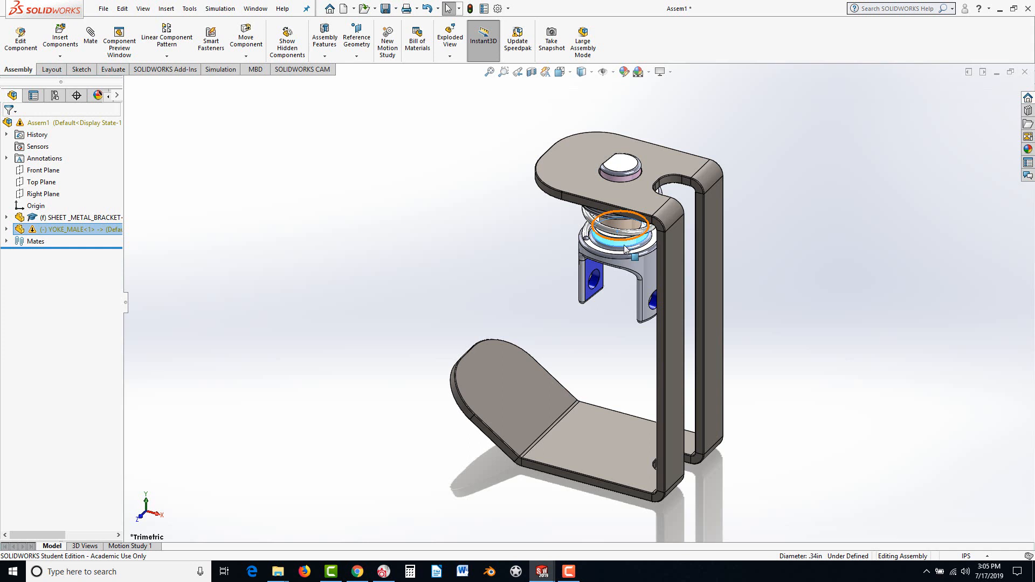
left_click(623, 243)
left_click_drag(621, 242, 625, 313)
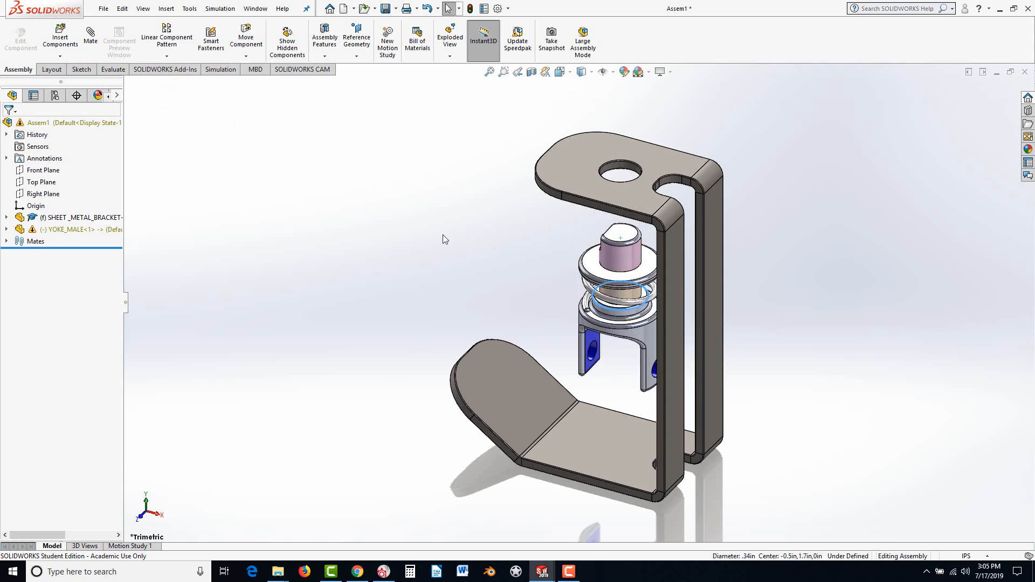
left_click(486, 244)
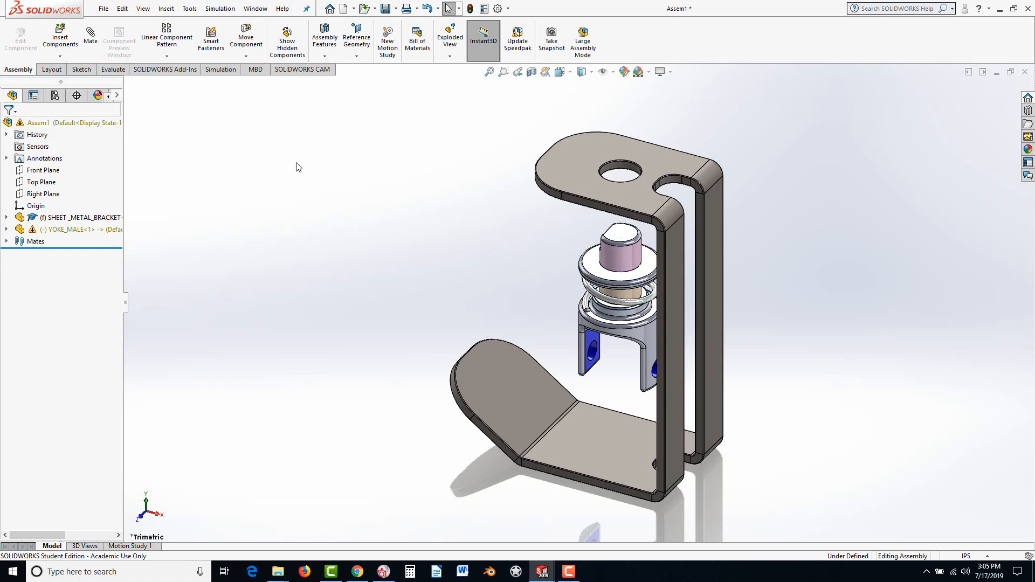
Show the Selection Filter toolbar and restrict selection to faces.
left_click(90, 35)
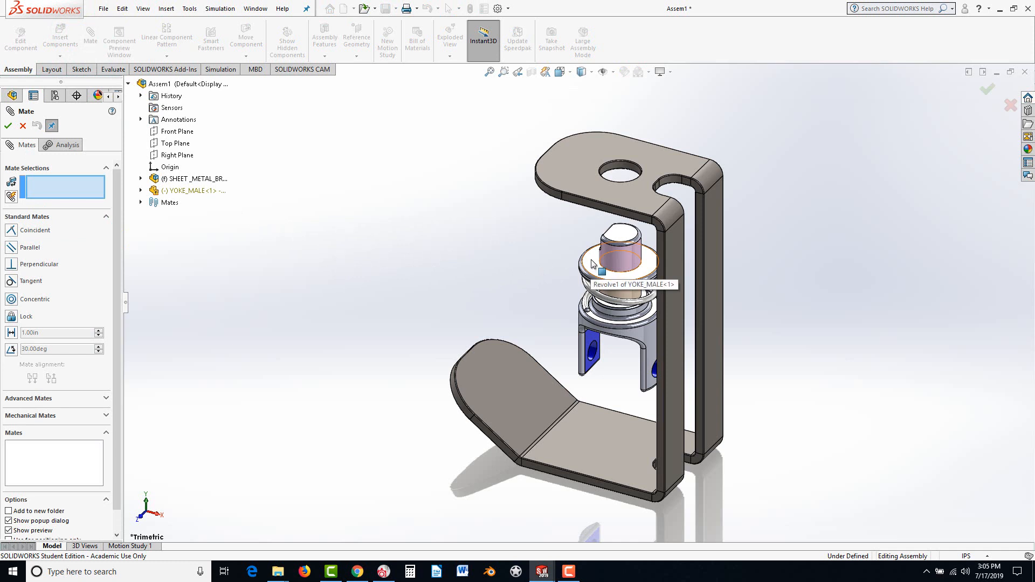
key("Escape")
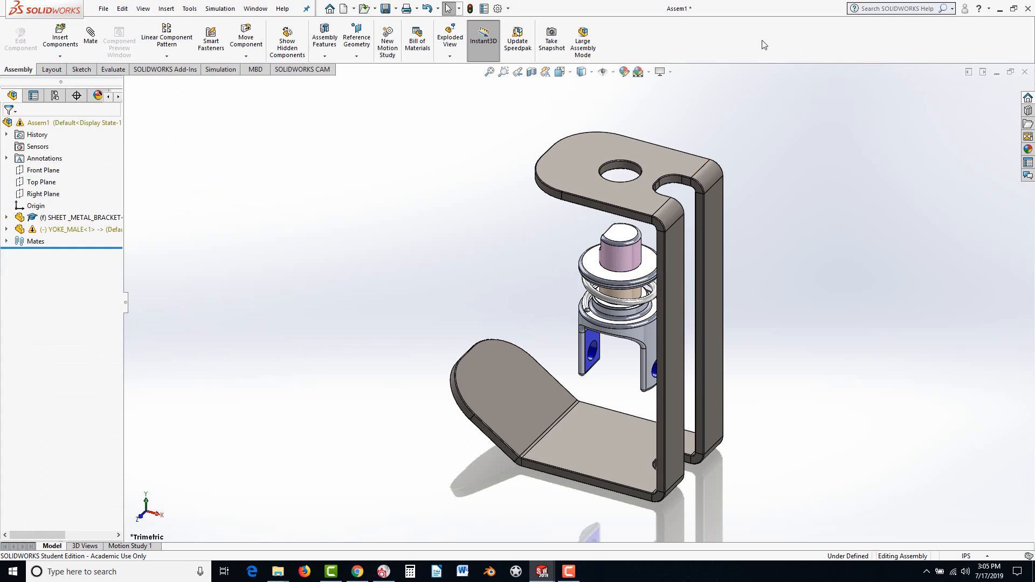
right_click(789, 46)
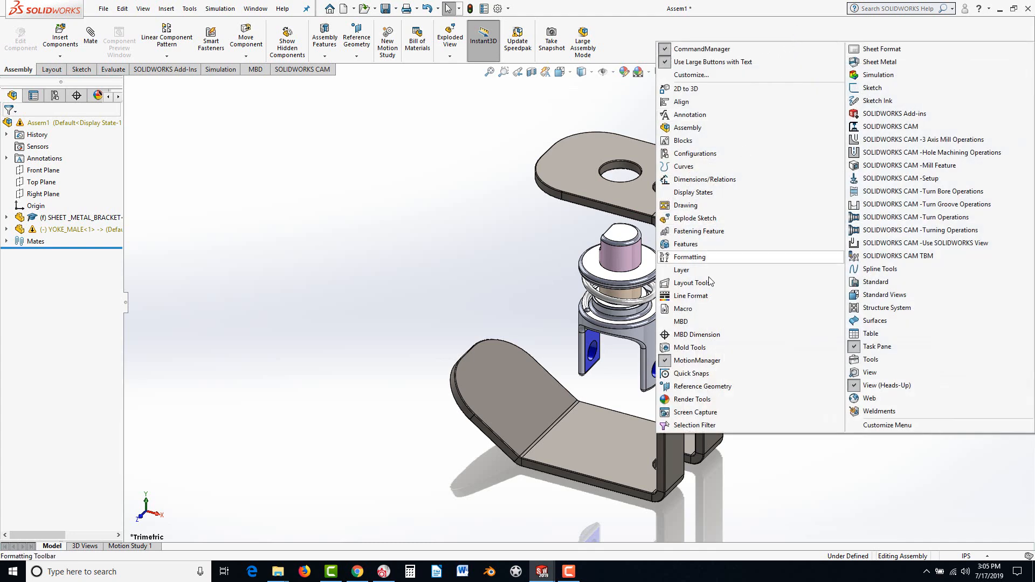
left_click(677, 426)
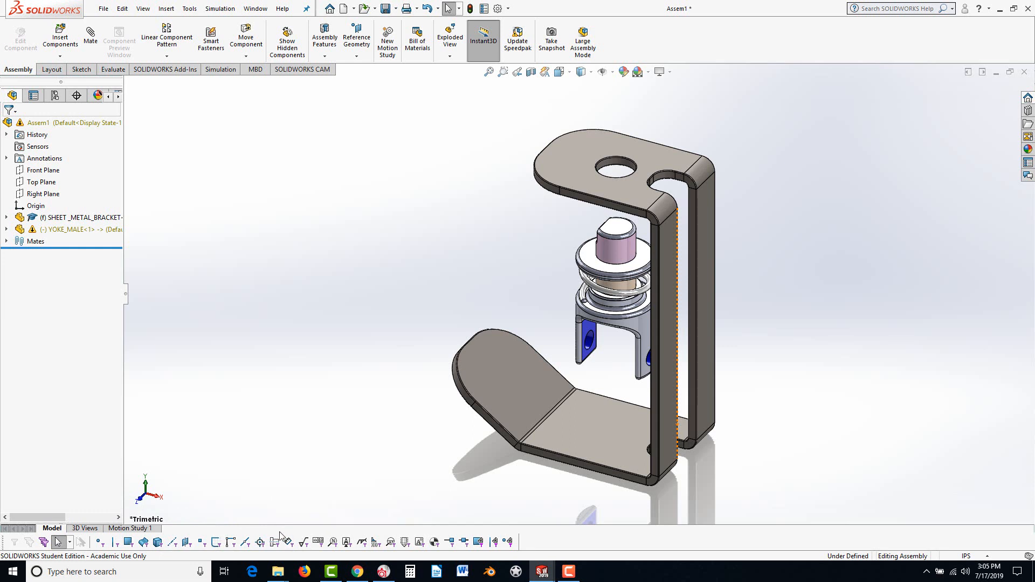
left_click(128, 543)
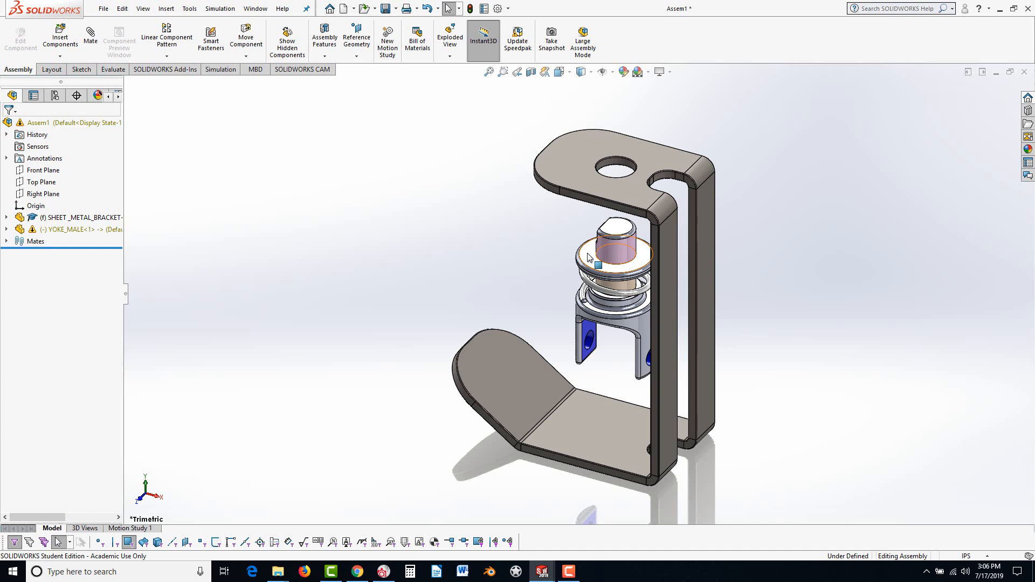
Add a coincident mate between the underside of the bracket's upper flange and the upper face of YOKE_MALE's collar.
left_click(588, 259)
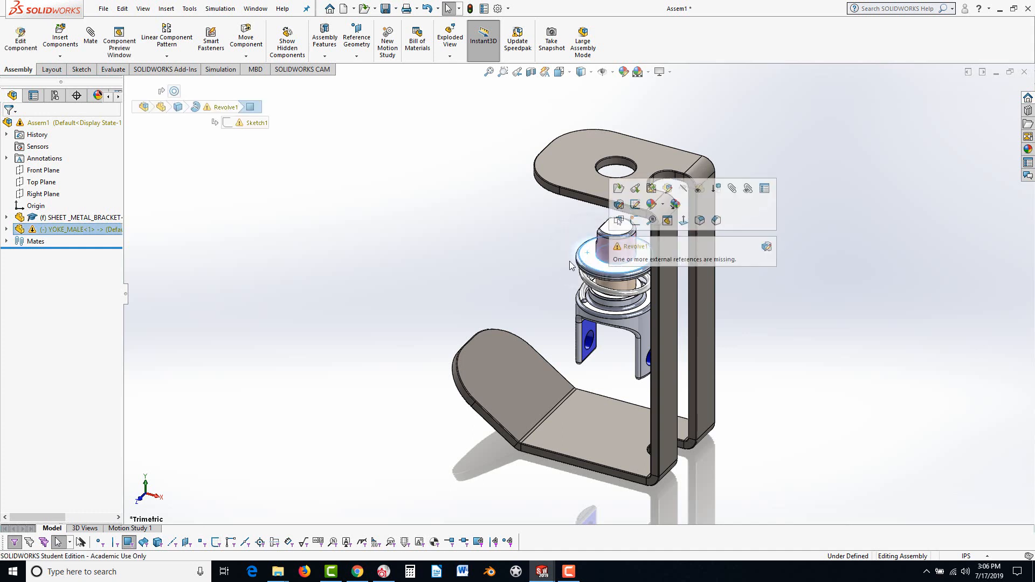
middle_click_drag(481, 300, 493, 120)
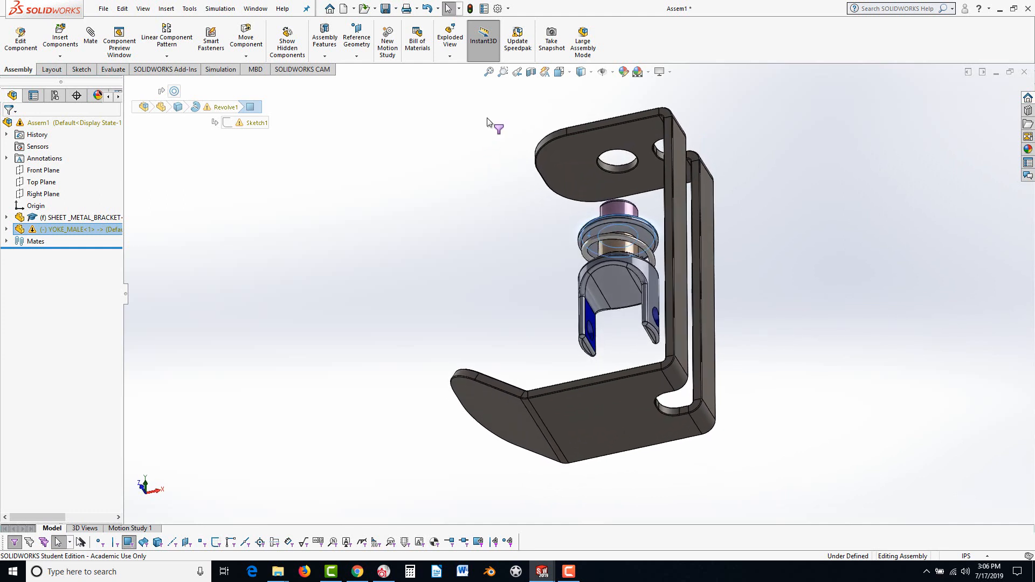
left_click(569, 165)
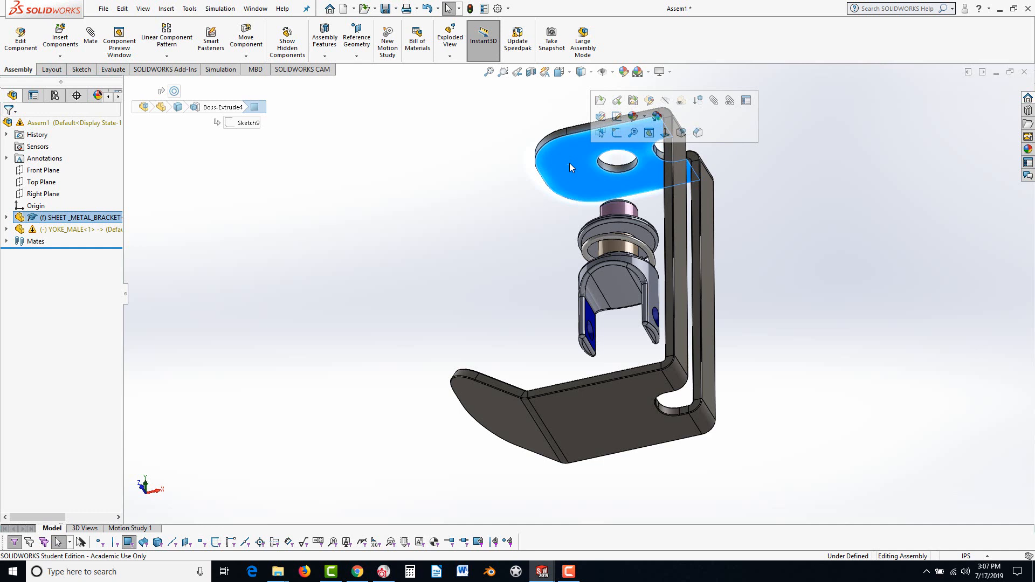
left_click(714, 102)
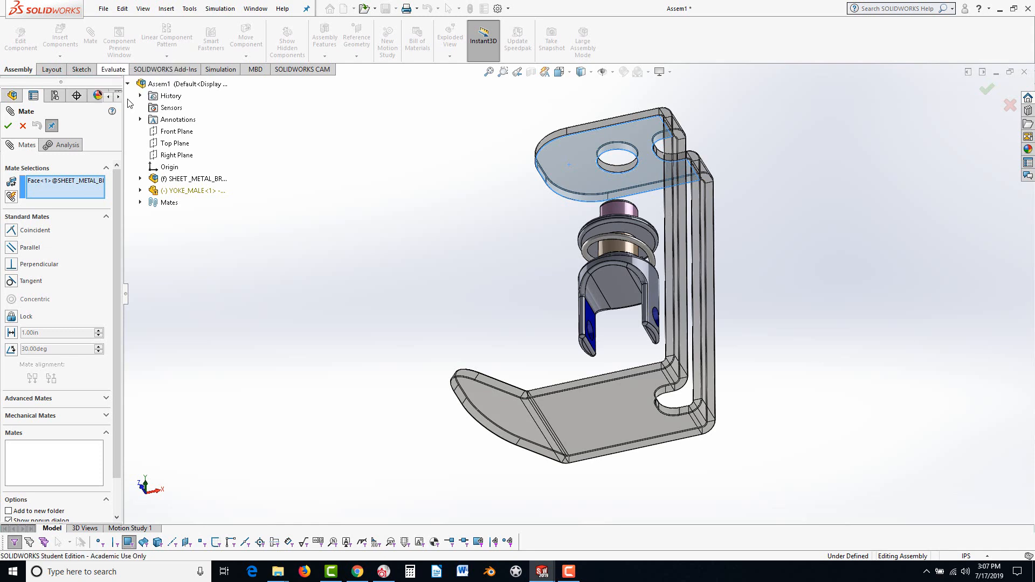
middle_click_drag(488, 204, 471, 365)
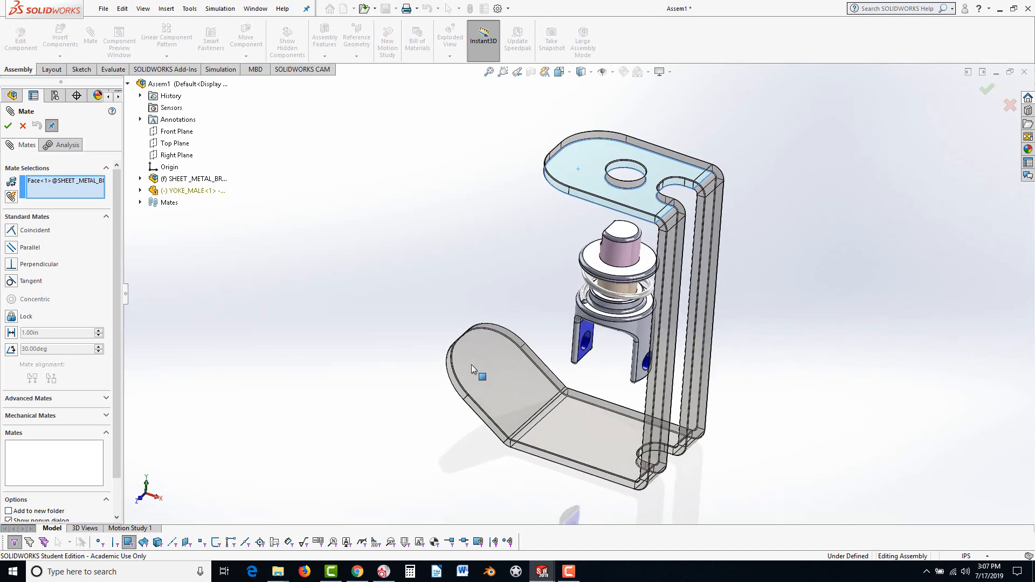
left_click(593, 259)
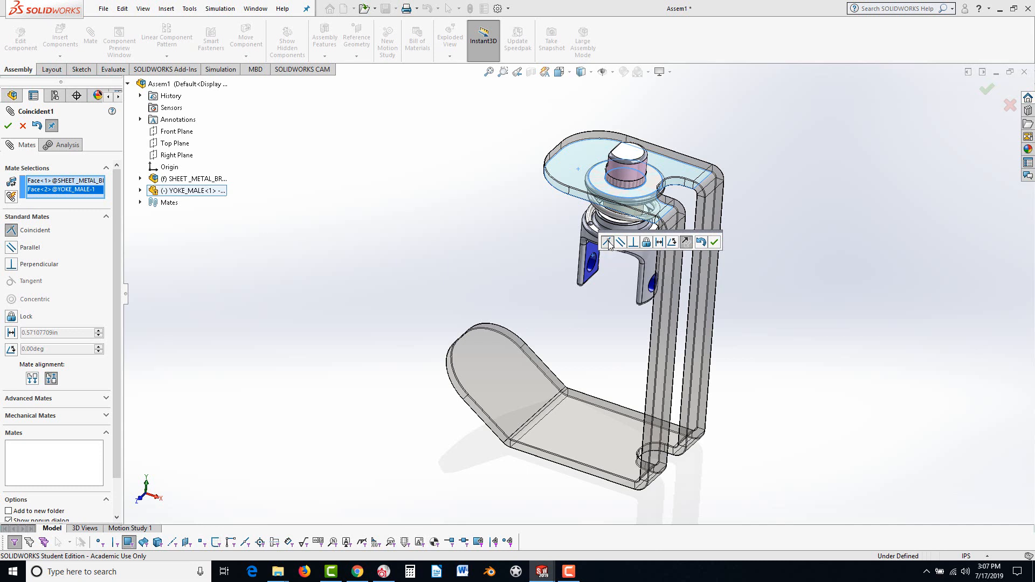
left_click(715, 242)
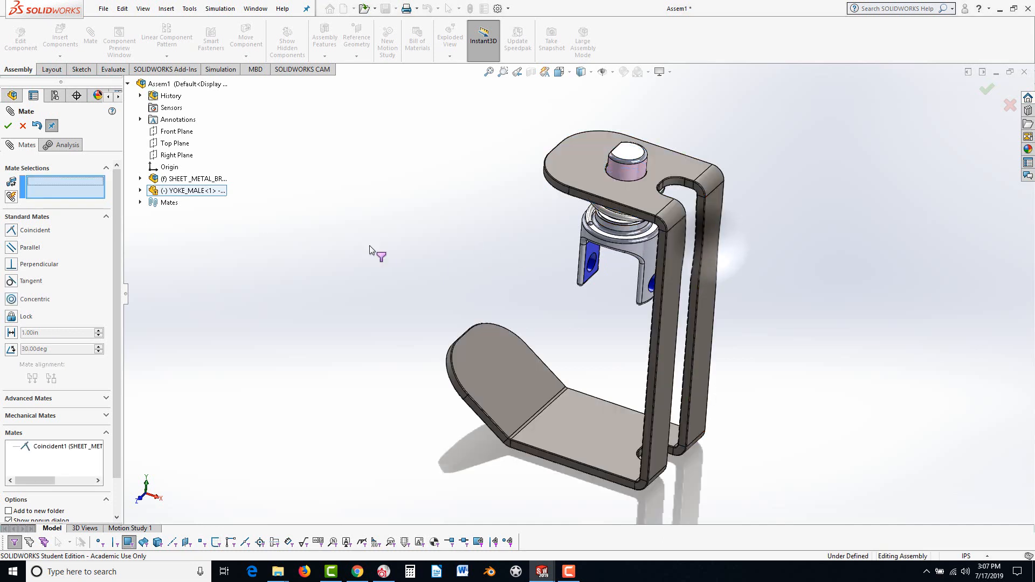
left_click(8, 126)
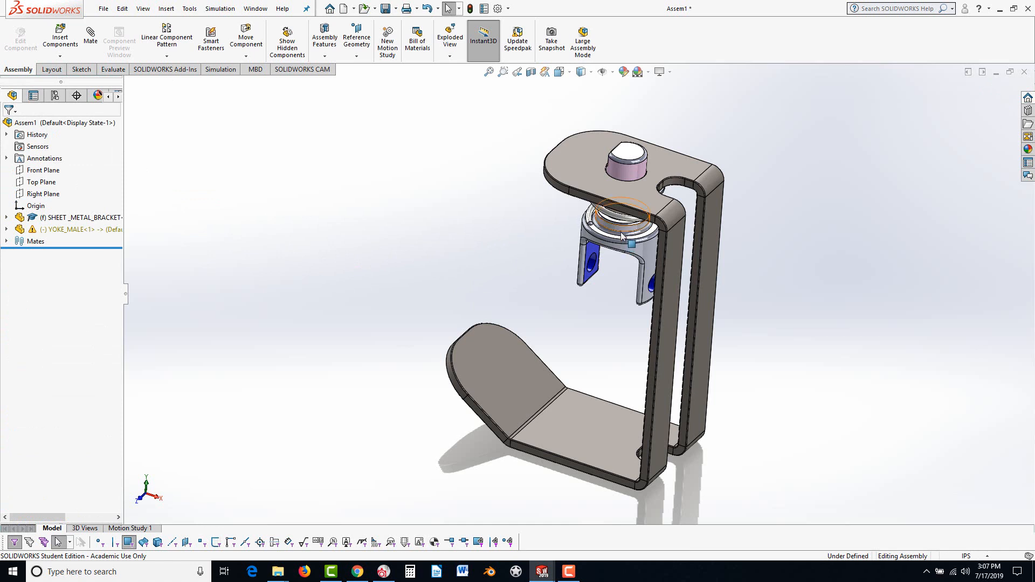
Turn YOKE_MALE slightly about its axis to test its remaining freedom of movement, and clear the selection.
mouse_move(629, 231)
left_mouse_down()
mouse_move(615, 239)
mouse_move(624, 231)
left_mouse_up()
key("Escape")
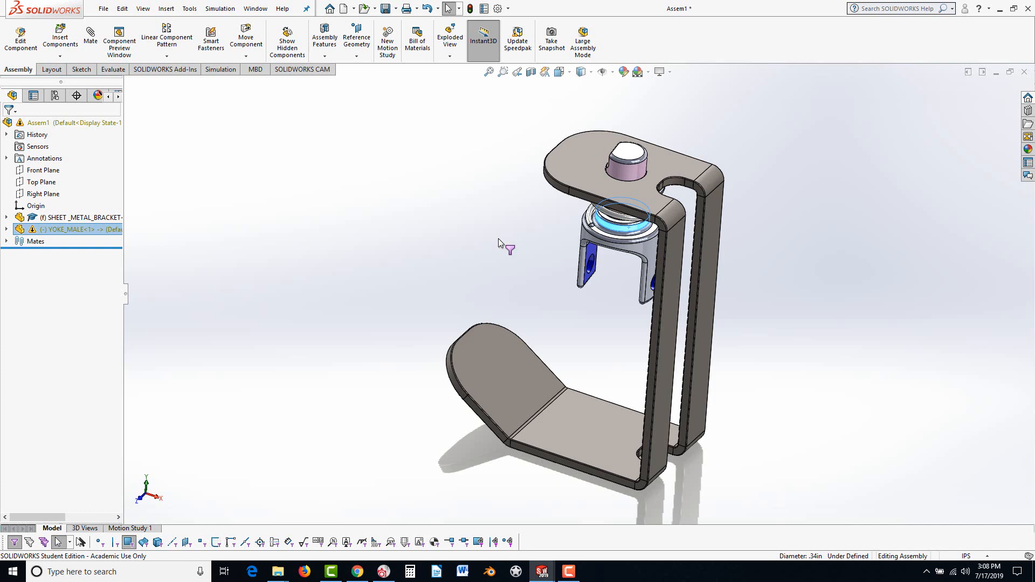
left_click(396, 182)
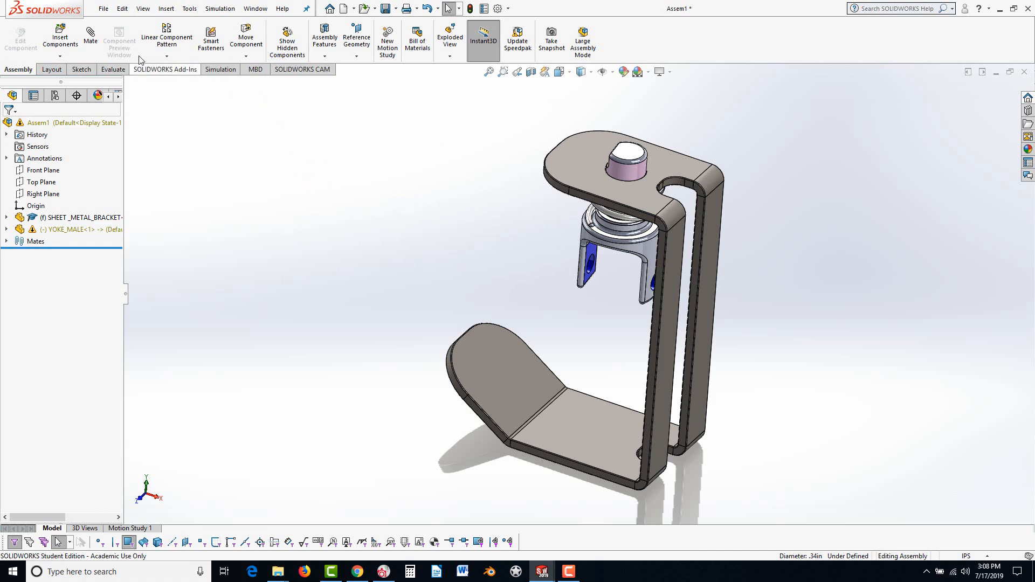
Insert the SPIDER HINGE part from the E5 folder and place it just below YOKE_MALE.
left_click(61, 37)
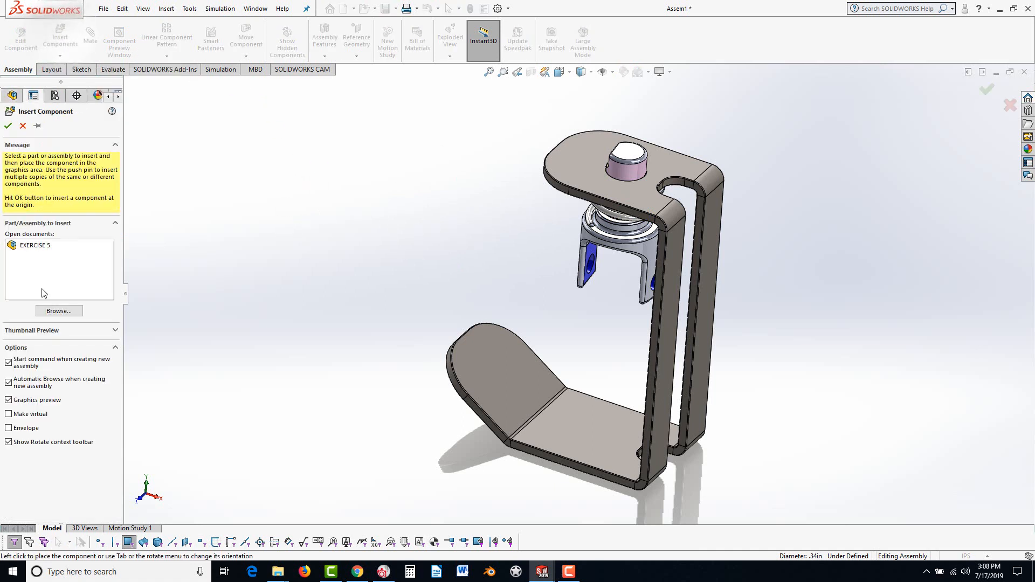
left_click(51, 315)
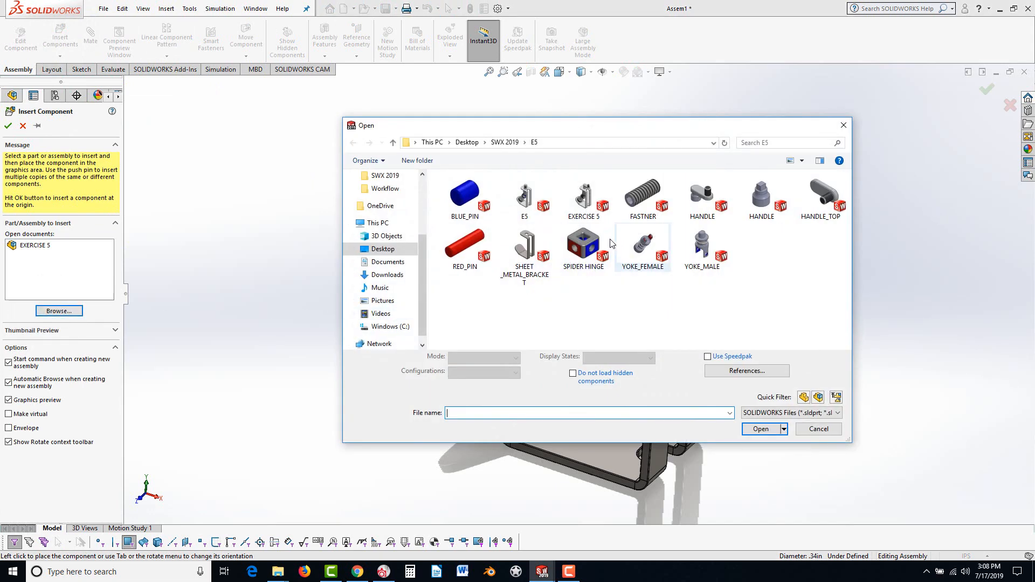
left_click(585, 245)
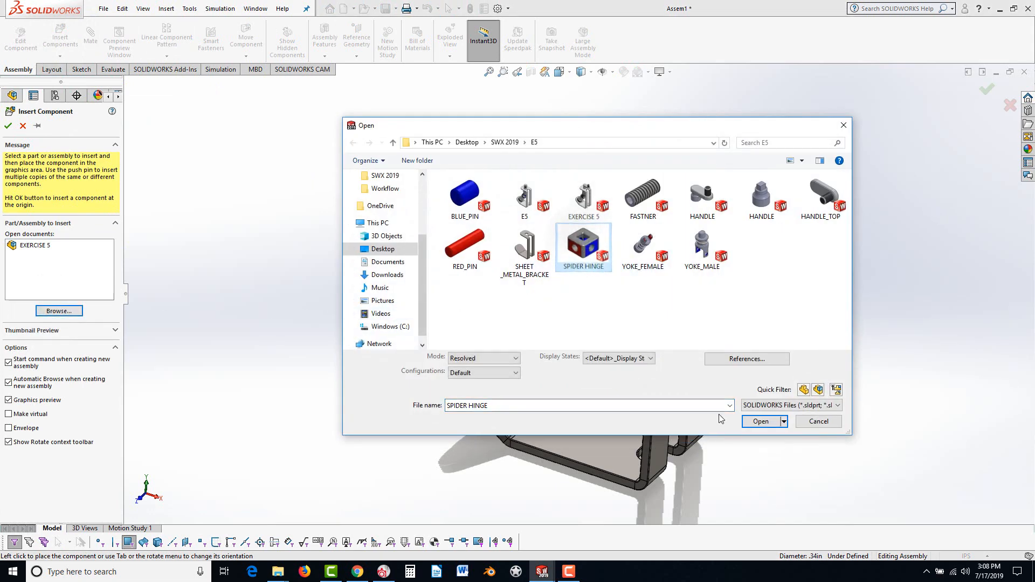
left_click(760, 421)
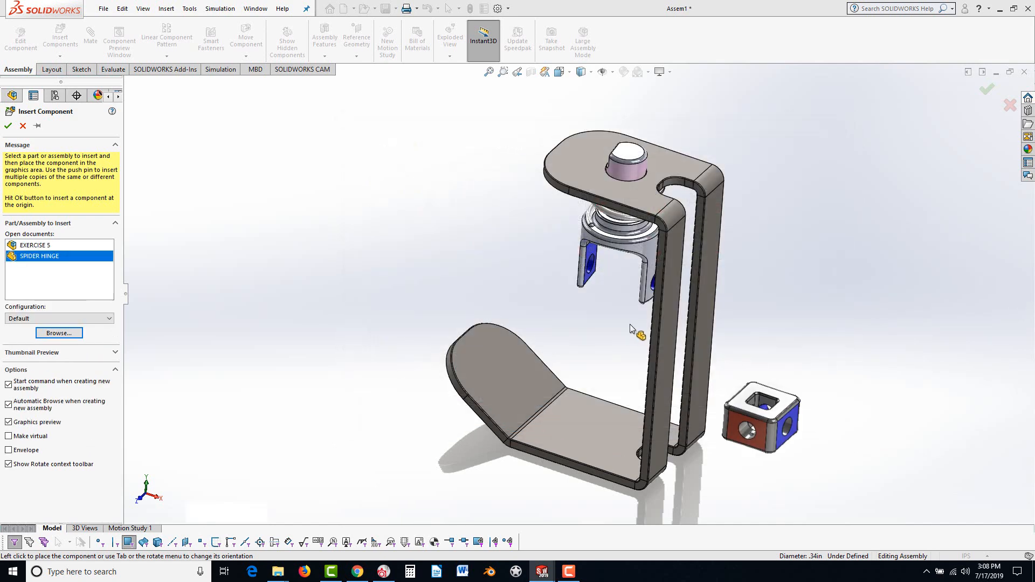
left_click(593, 328)
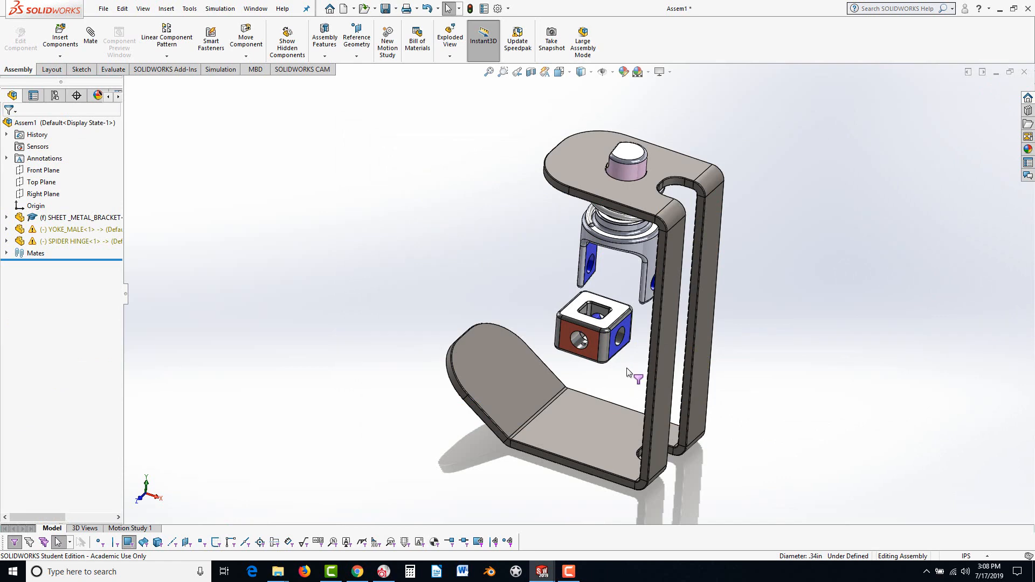
Add a concentric mate between the hole in SPIDER HINGE's blue face and the hole in YOKE_MALE's blue-faced arm.
scroll(616, 350, "down", 5)
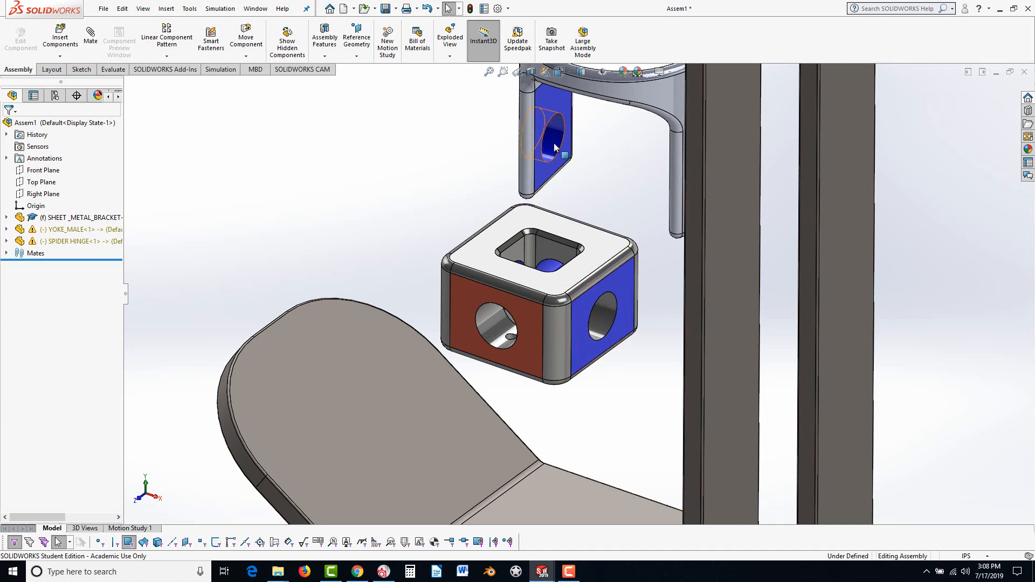
left_click(91, 35)
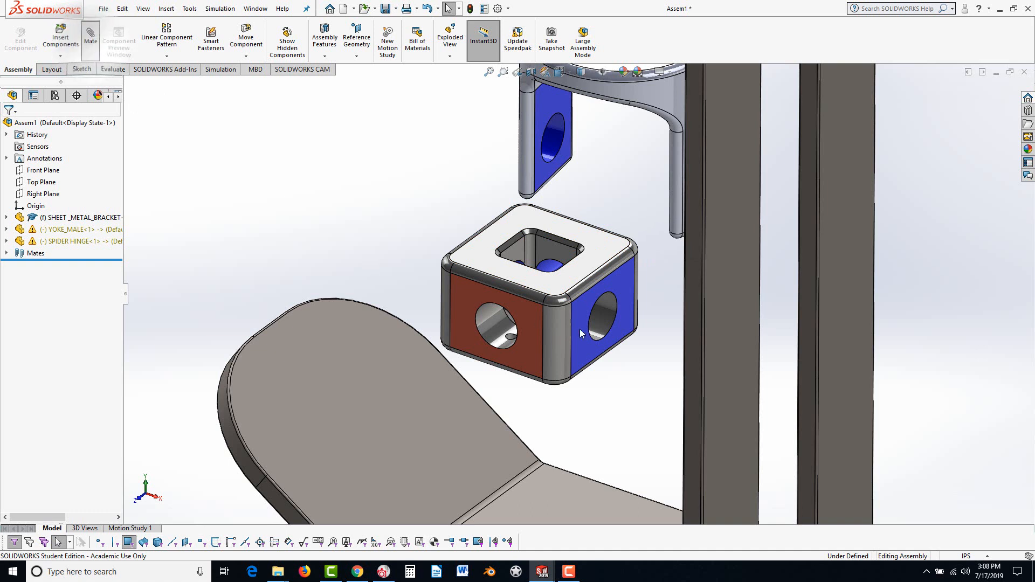
left_click(608, 316)
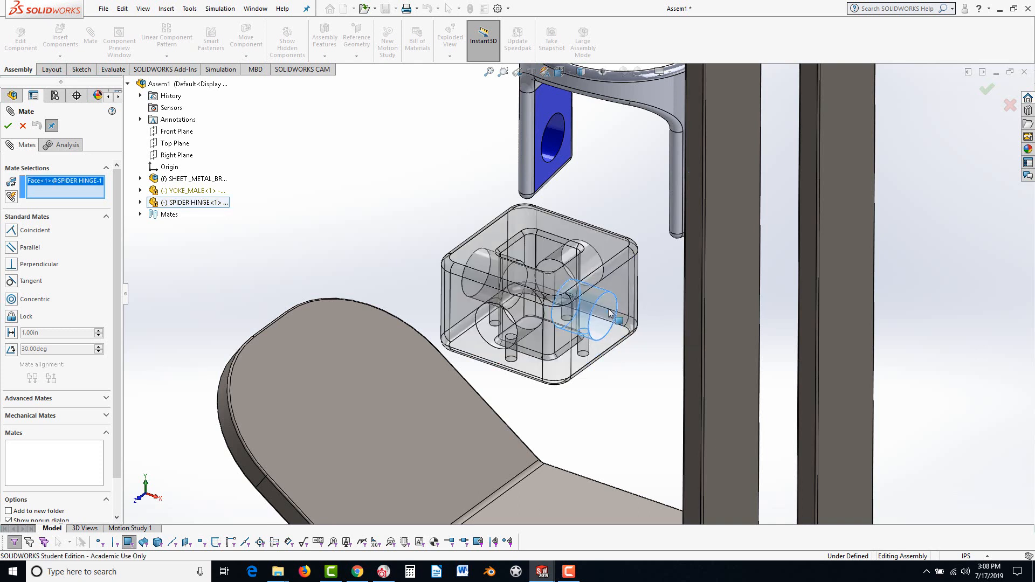
left_click(557, 142)
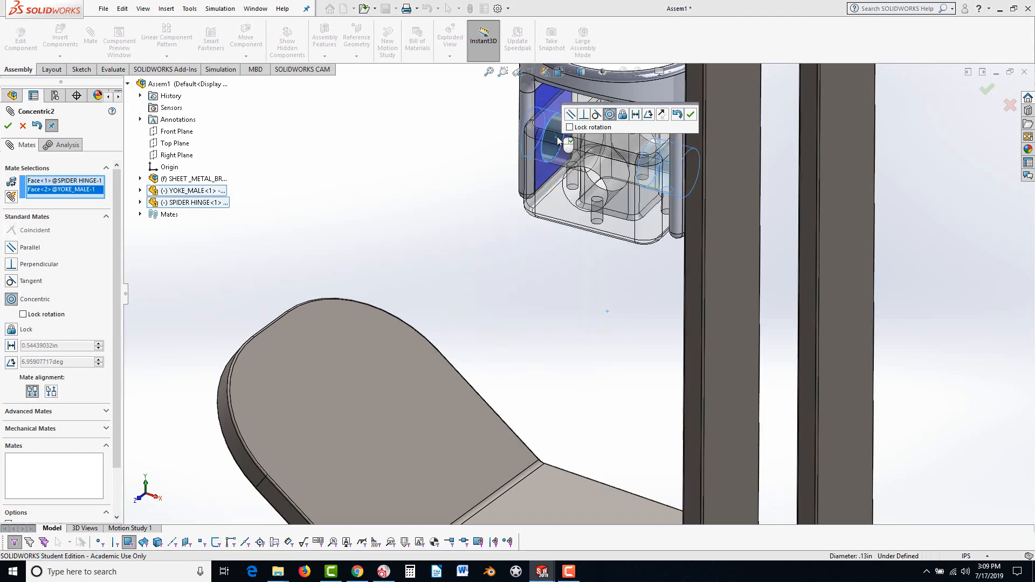
left_click(691, 113)
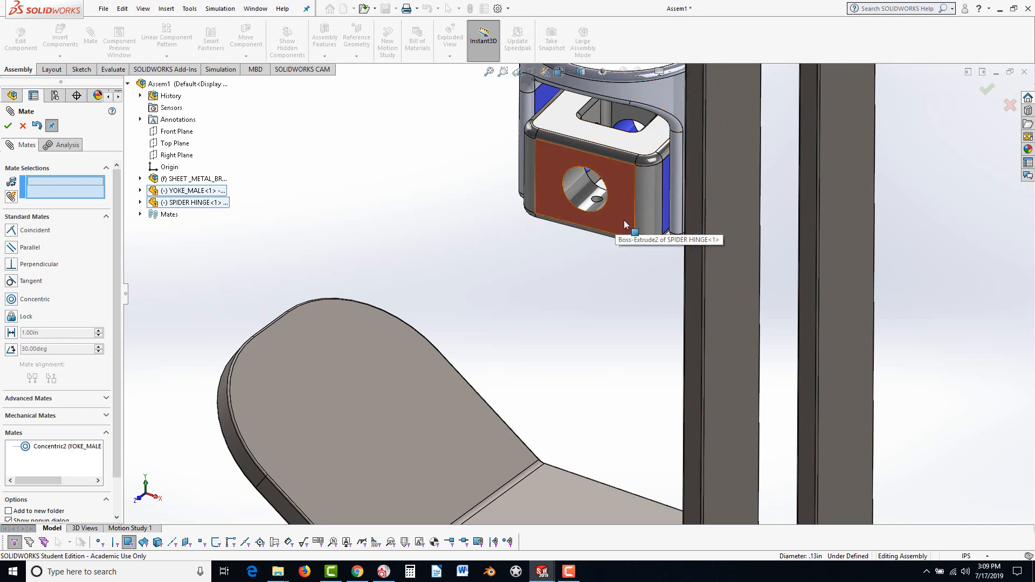
Try a coincident mate between SPIDER HINGE's blue outer face and the inner face of YOKE_MALE's opposite arm, and undo it.
left_click_drag(623, 220, 616, 245)
middle_click_drag(477, 322, 587, 303)
scroll(492, 238, "down", 2)
scroll(493, 238, "down", 1)
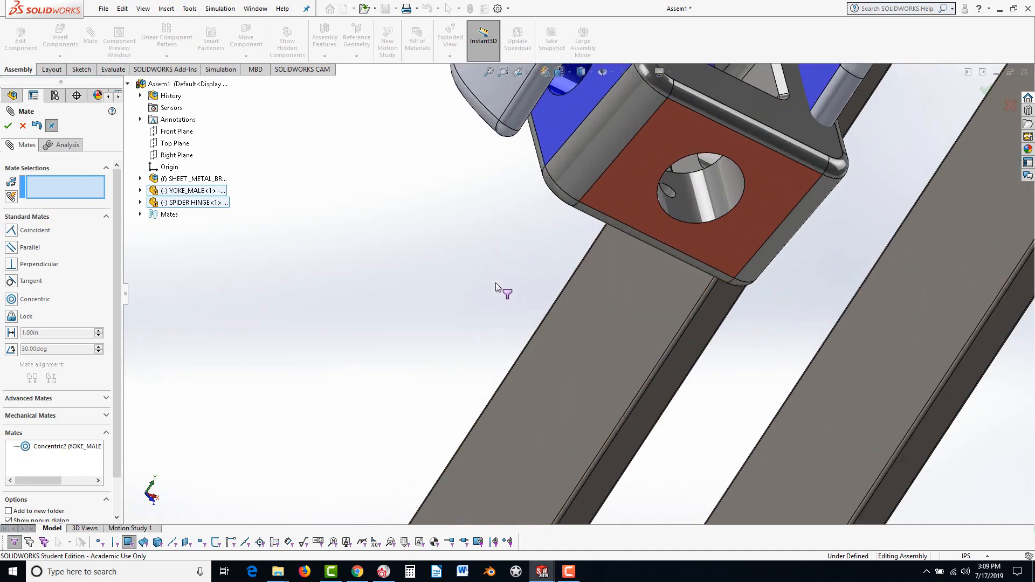
scroll(496, 283, "up", 4)
scroll(613, 101, "down", 2)
scroll(593, 154, "down", 2)
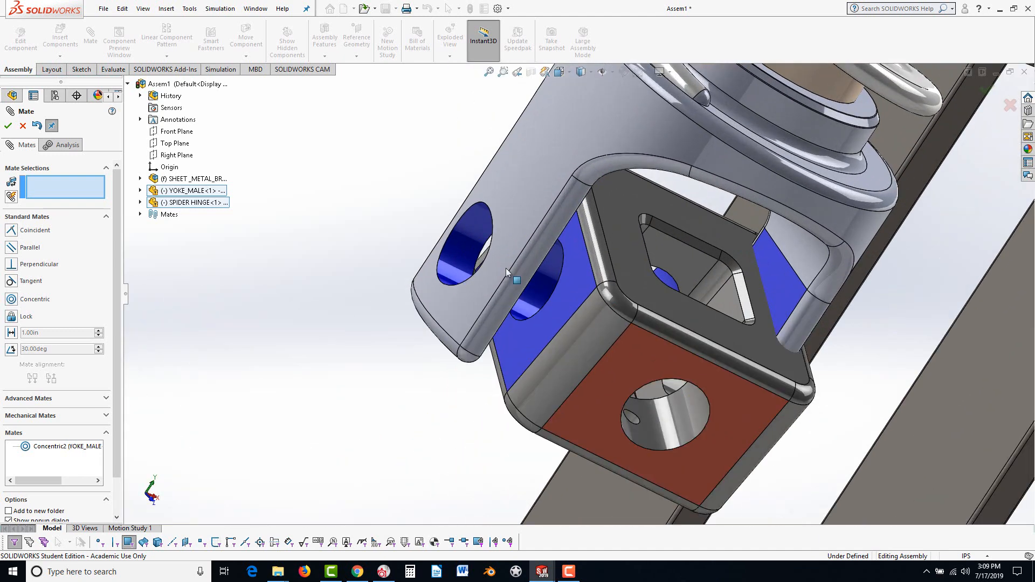
left_click(577, 261)
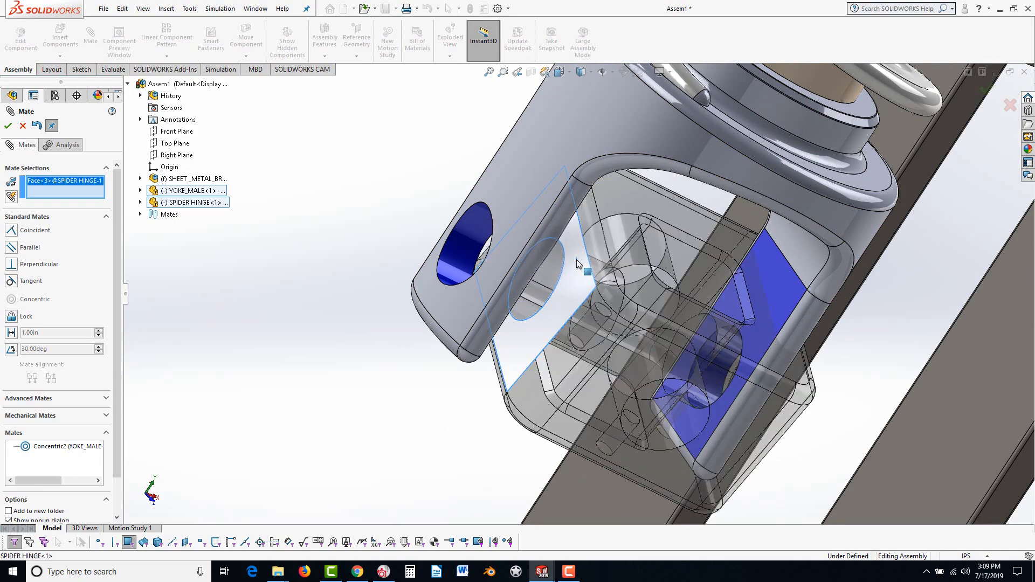
middle_click_drag(562, 316, 533, 241)
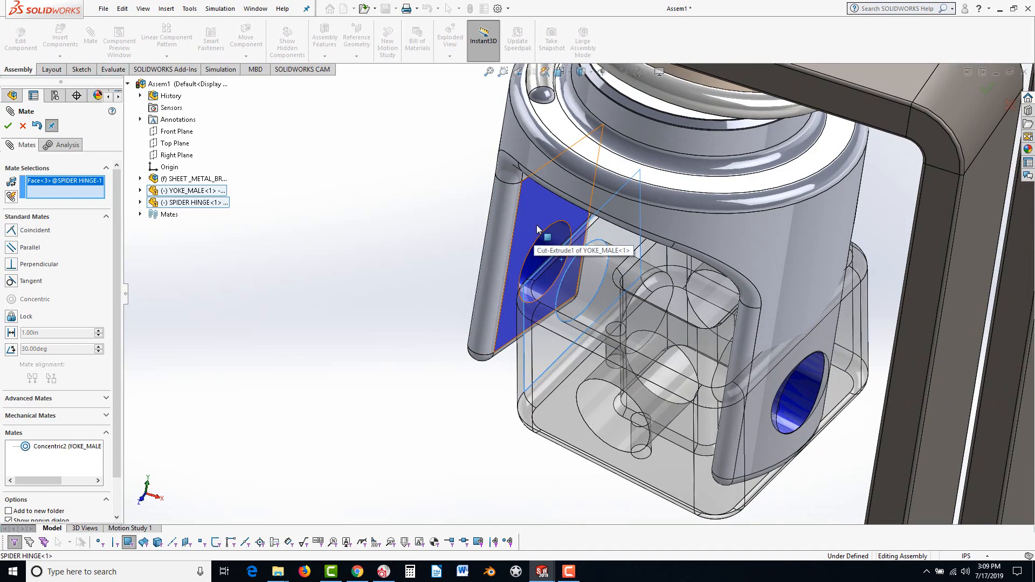
middle_click_drag(513, 431, 791, 275)
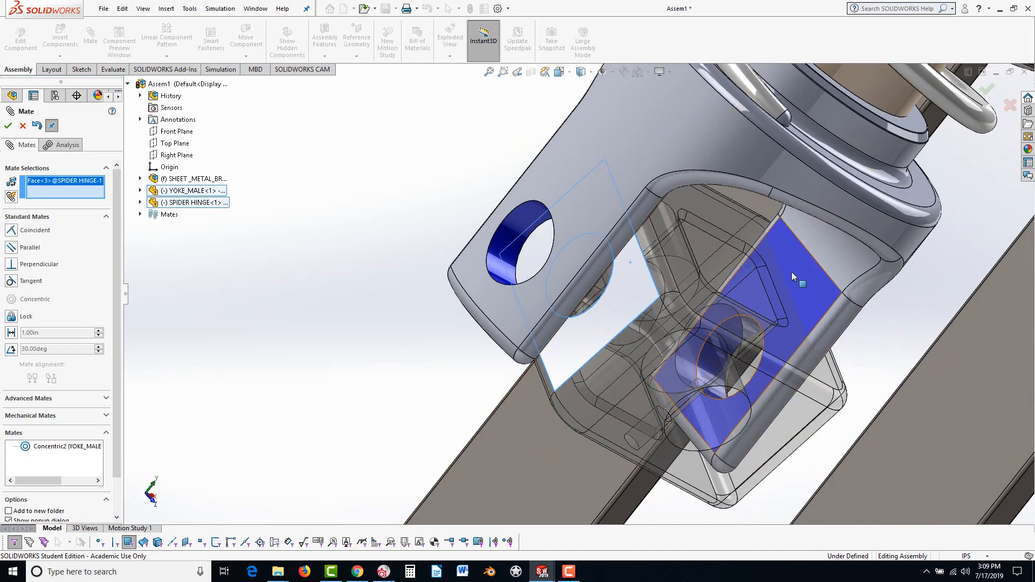
left_click(805, 281)
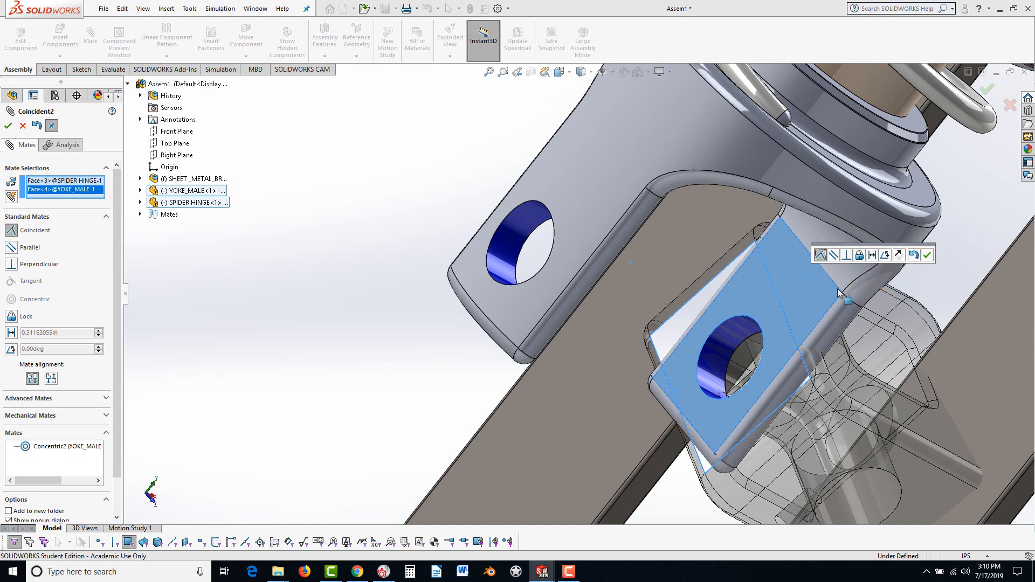
left_click(915, 256)
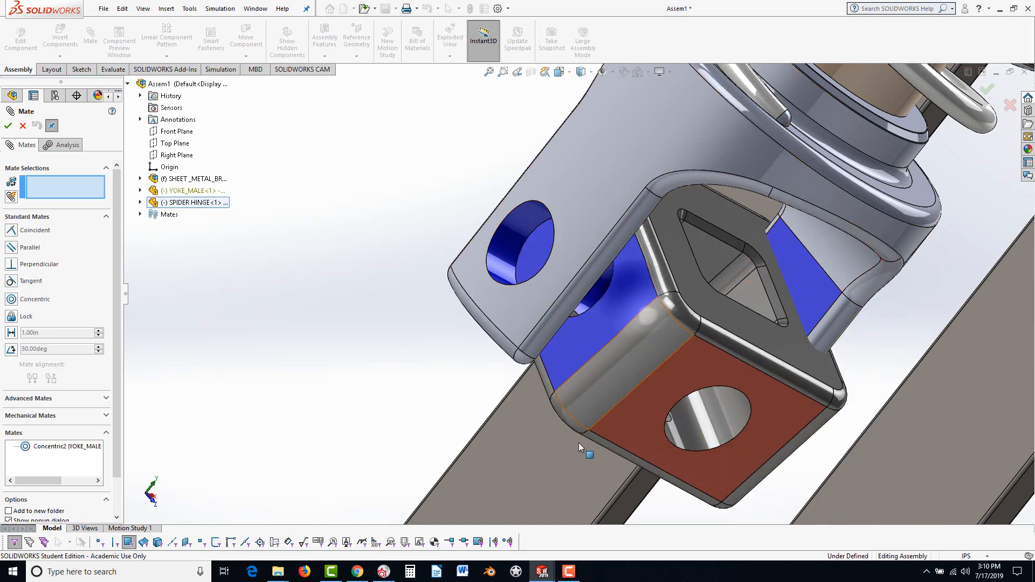
Add a coincident mate between SPIDER HINGE's blue outer face and the blue inner face of the adjacent YOKE_MALE arm, and finish mating.
left_click(633, 300)
middle_click_drag(632, 299, 548, 365)
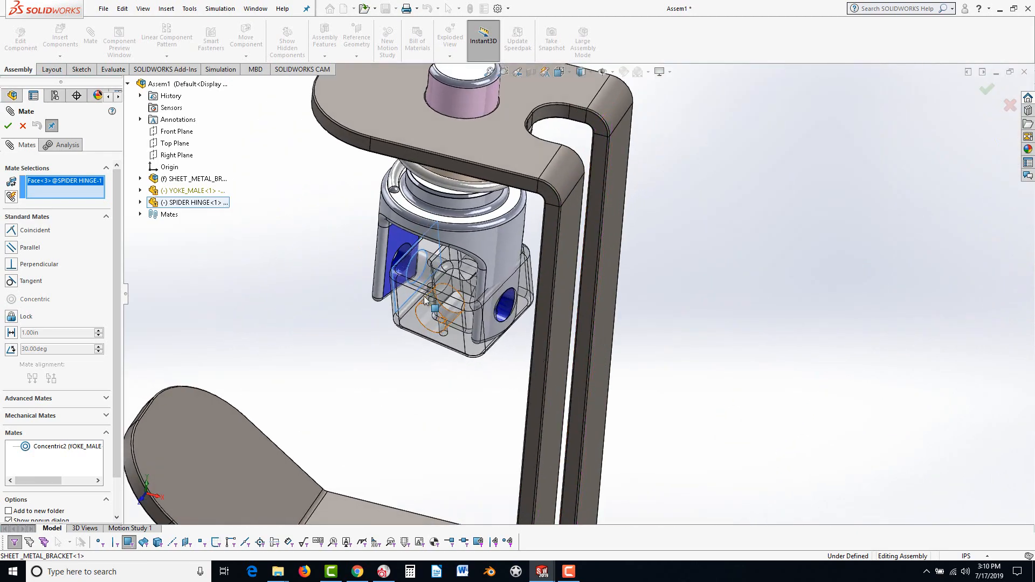
scroll(399, 264, "down", 3)
left_click(428, 286)
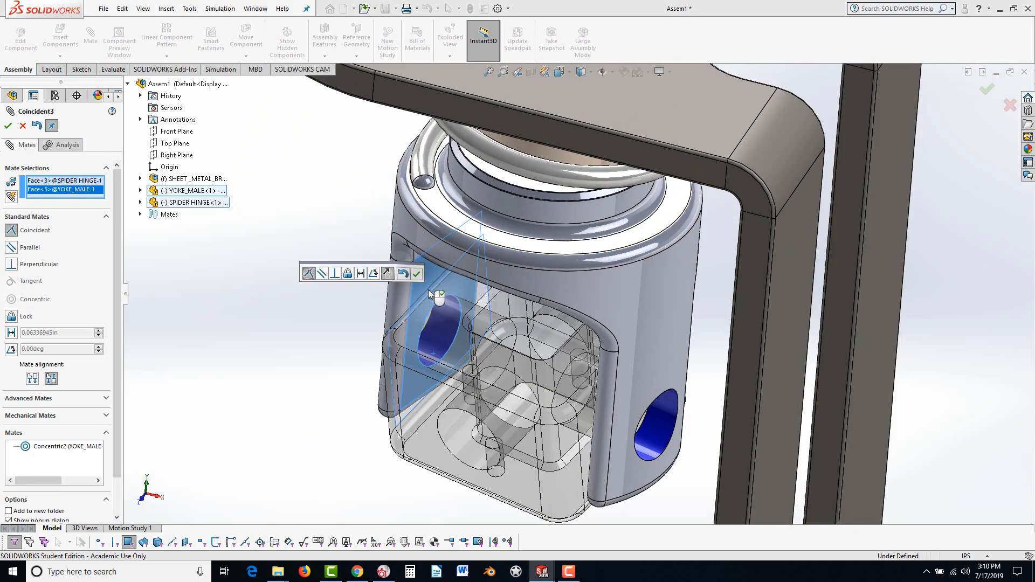
left_click(415, 273)
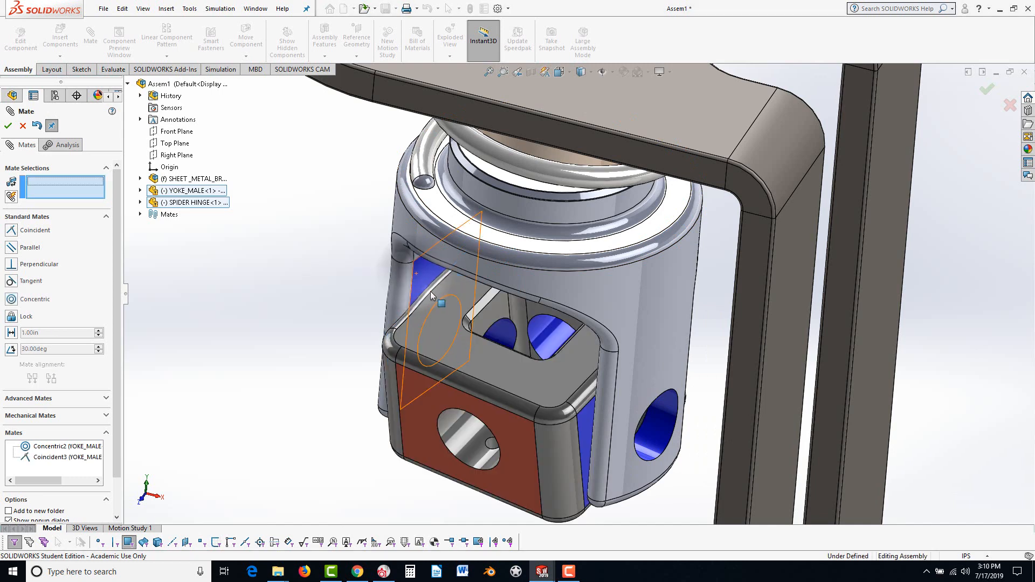
left_click(8, 125)
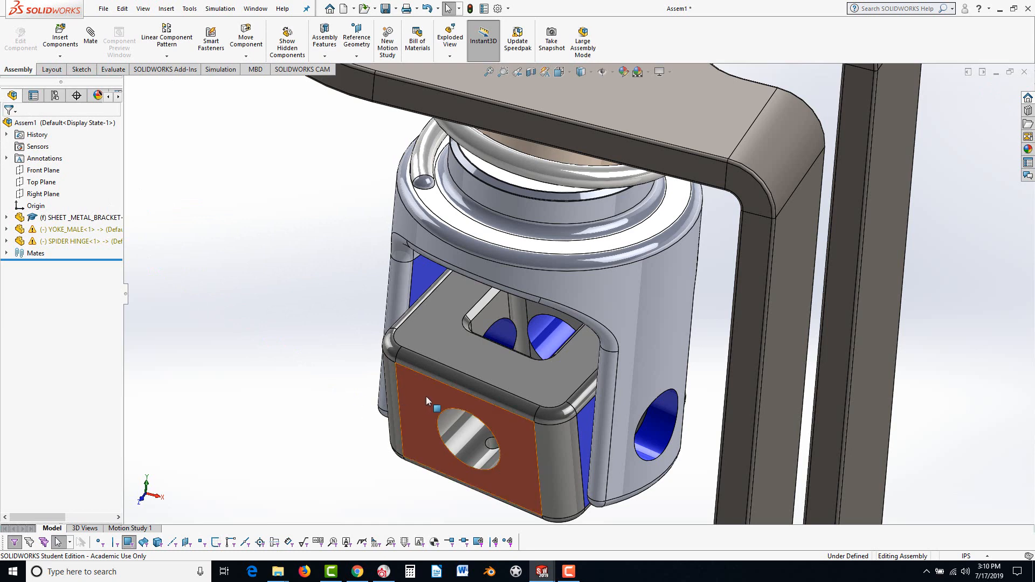
Nudge SPIDER HINGE and YOKE_MALE slightly to test their remaining freedom of movement, and clear the selection.
scroll(578, 292, "up", 3)
left_click(535, 318)
mouse_move(535, 318)
left_mouse_down()
mouse_move(526, 323)
mouse_move(535, 298)
mouse_move(536, 337)
mouse_move(536, 299)
mouse_move(535, 314)
left_mouse_up()
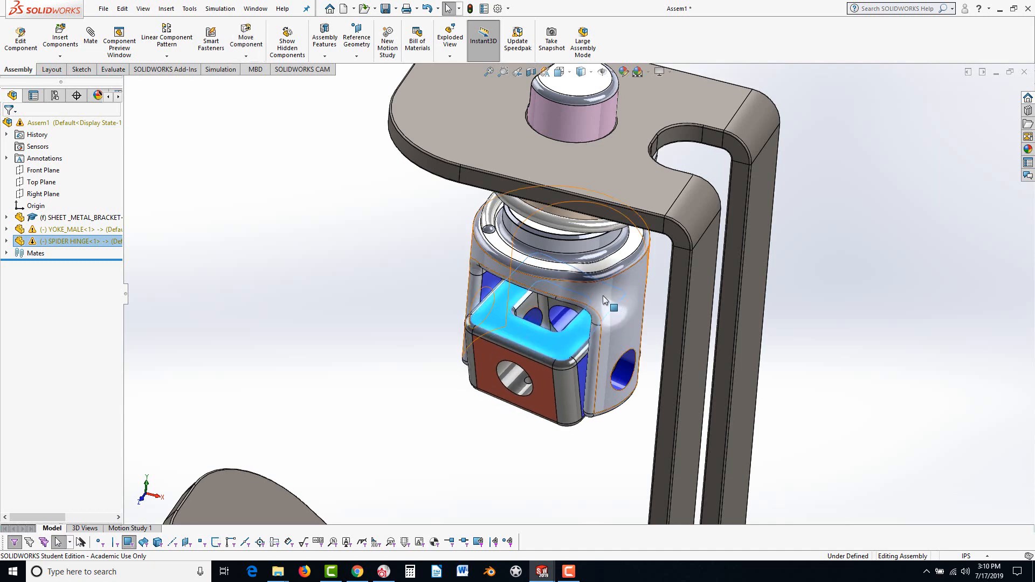
mouse_move(604, 296)
left_mouse_down()
mouse_move(639, 286)
mouse_move(570, 297)
mouse_move(629, 274)
mouse_move(529, 284)
mouse_move(616, 274)
mouse_move(607, 280)
left_mouse_up()
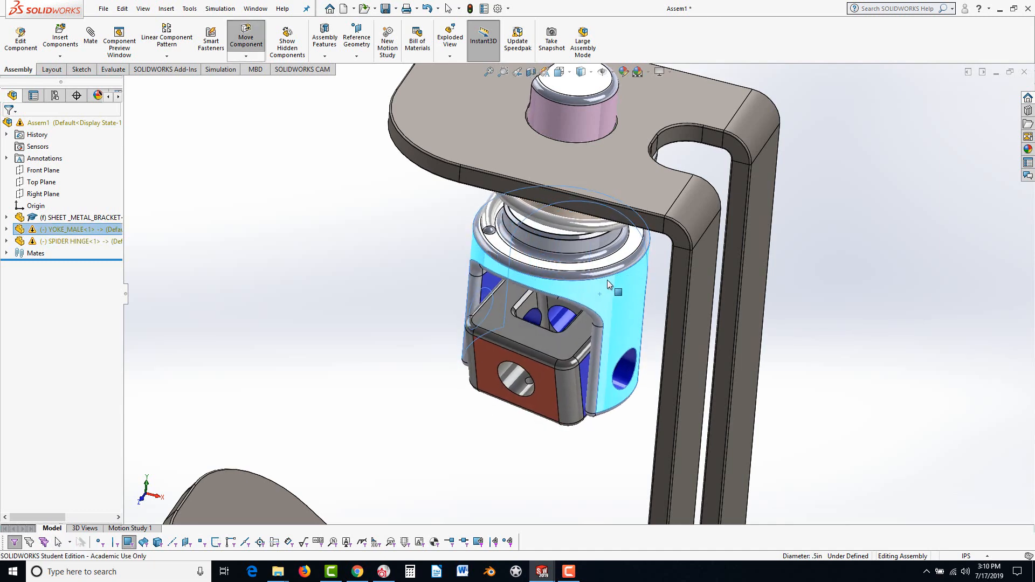
left_click(430, 433)
scroll(431, 429, "up", 3)
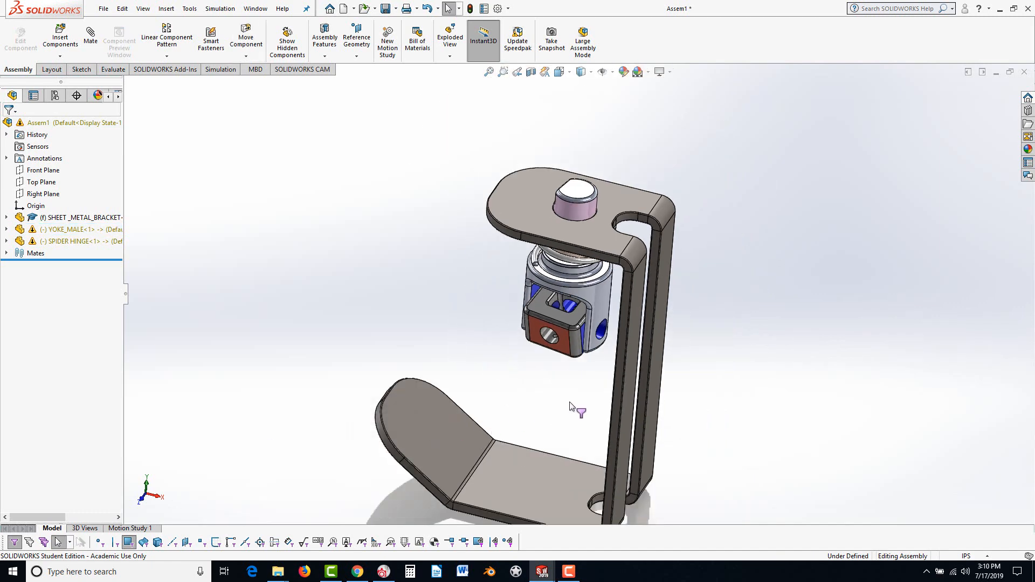
Insert the YOKE_FEMALE part from the E5 folder and place it beside SPIDER HINGE, above the bracket's angled lower flange.
scroll(557, 372, "down", 2)
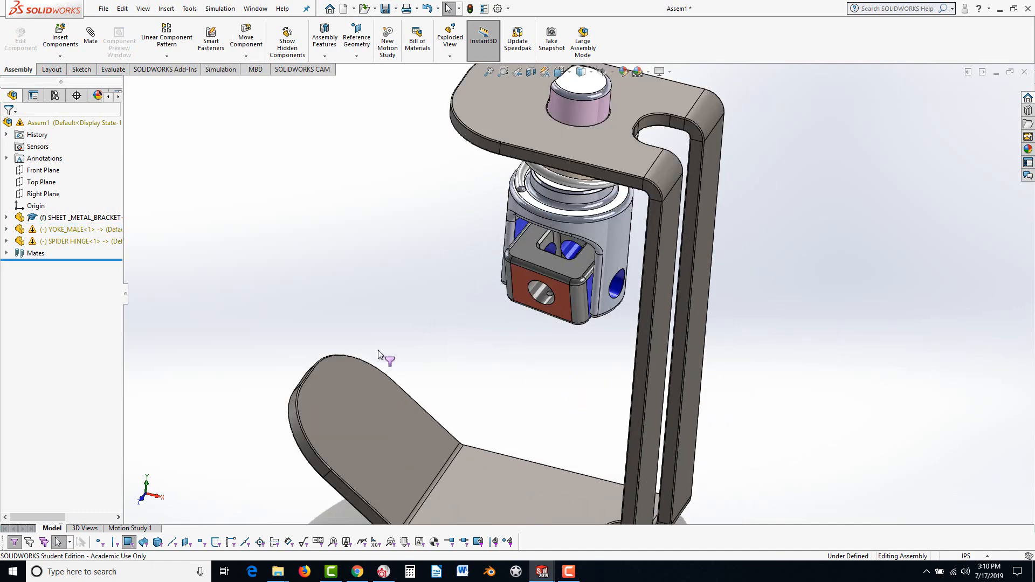
left_click(61, 39)
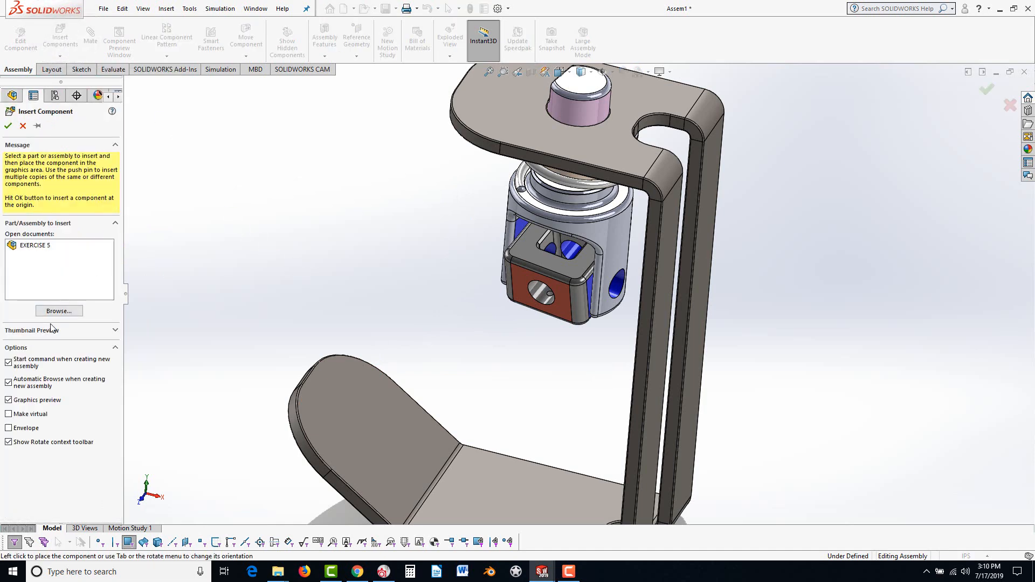
left_click(59, 311)
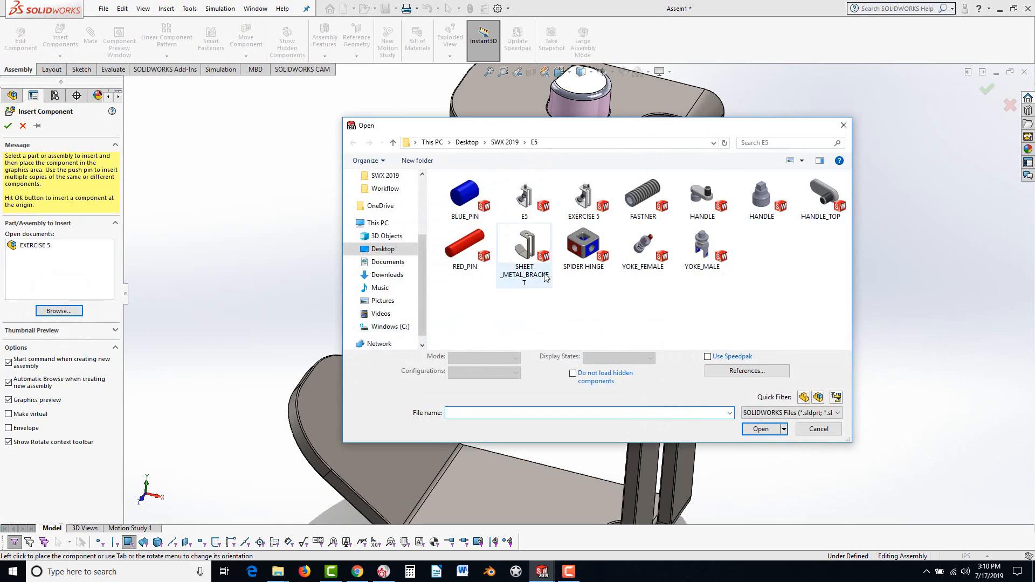
left_click(642, 247)
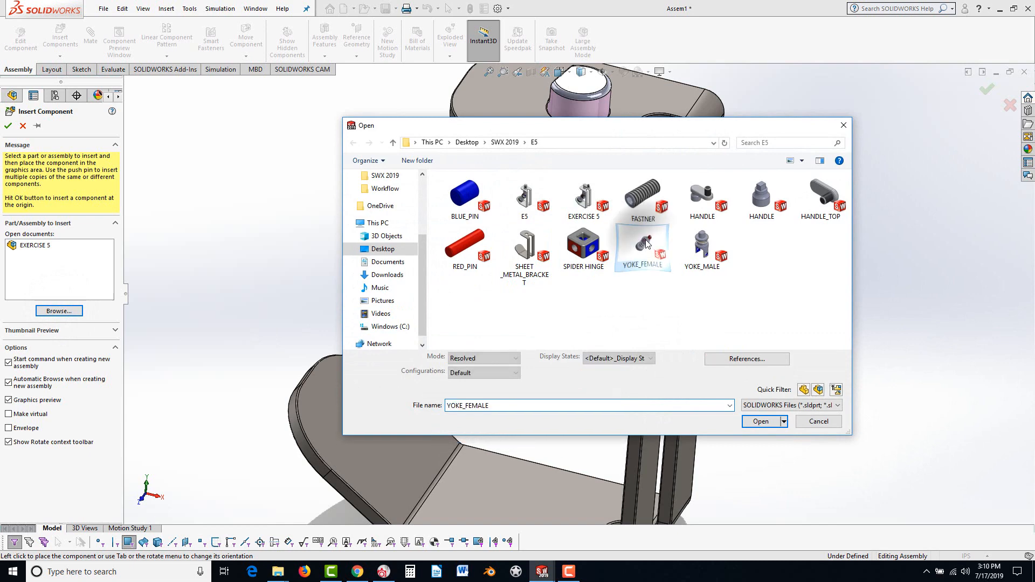
left_click(758, 423)
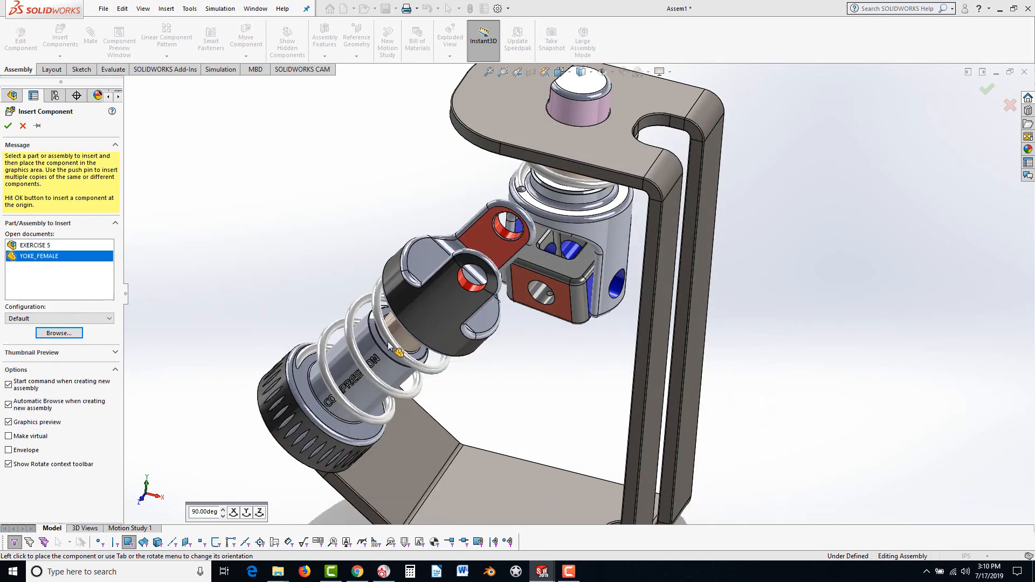
left_click(327, 307)
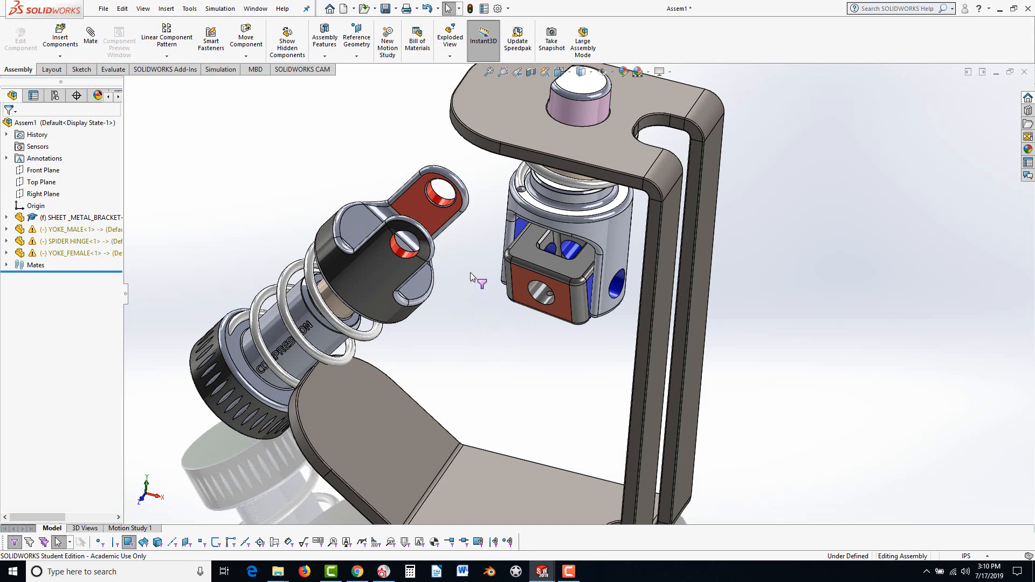
Add a concentric mate between the red hole in YOKE_FEMALE's far arm and the hole in SPIDER HINGE's red face.
scroll(467, 202, "down", 5)
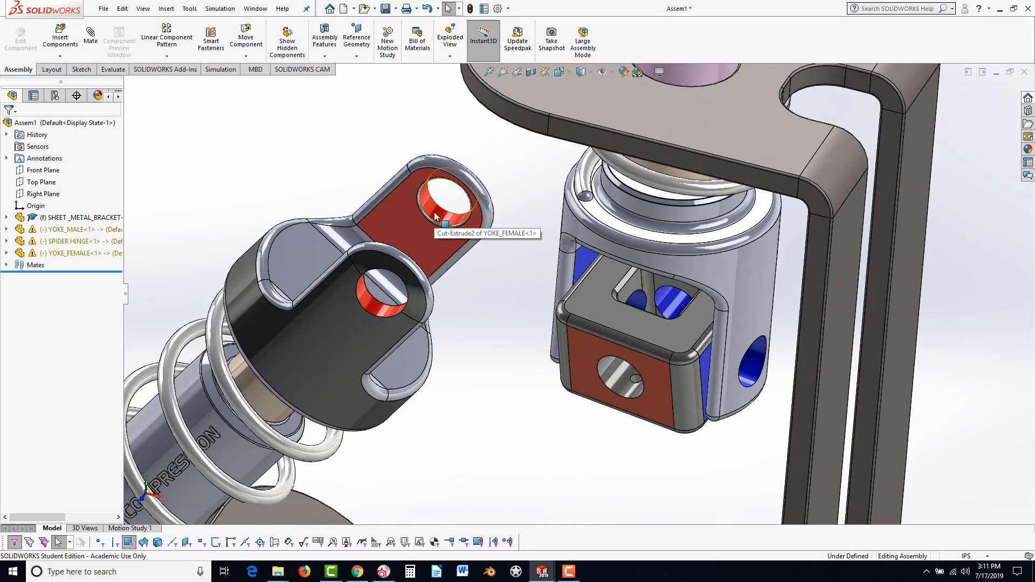
left_click(436, 215)
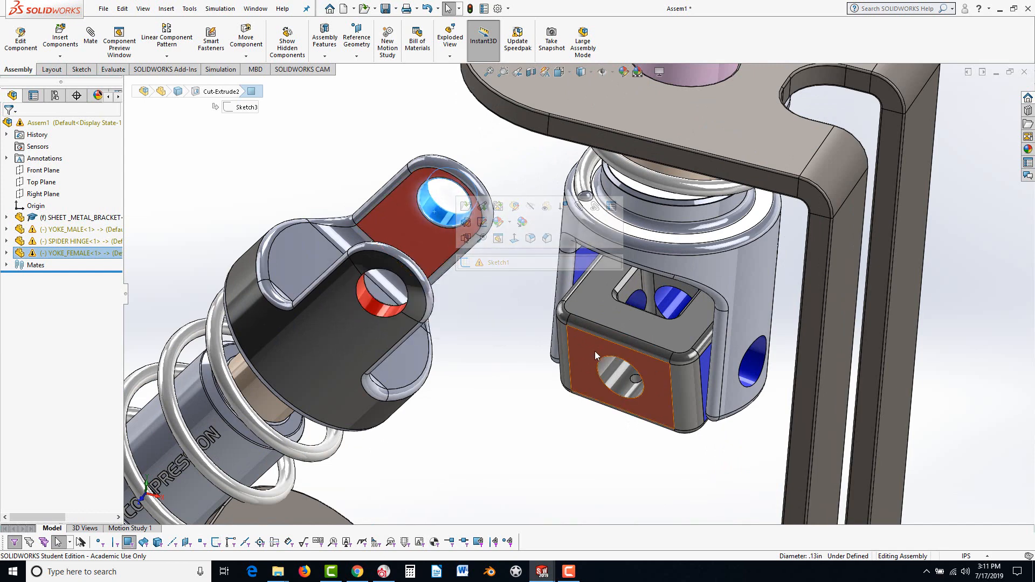
left_click(90, 34)
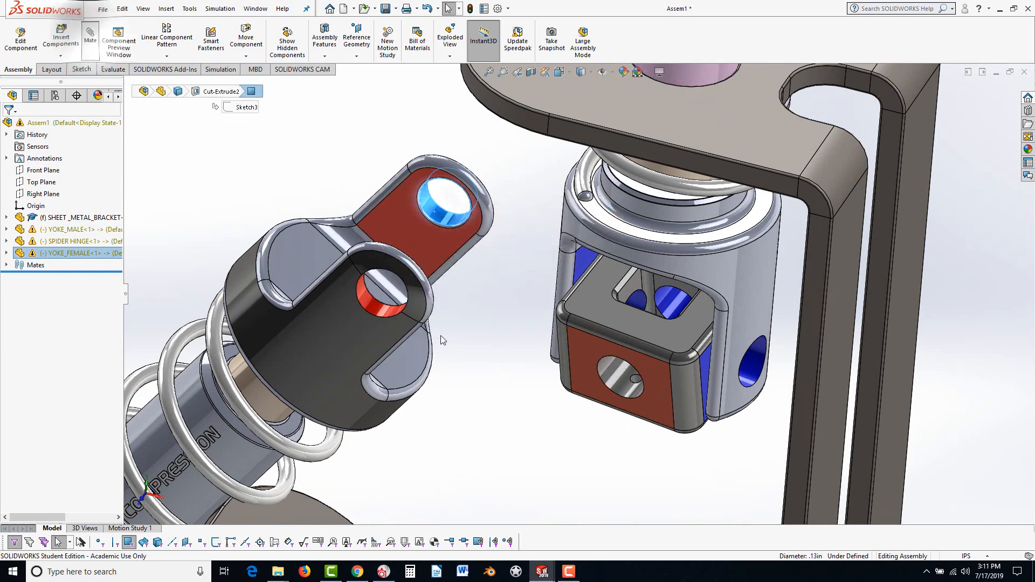
left_click(614, 379)
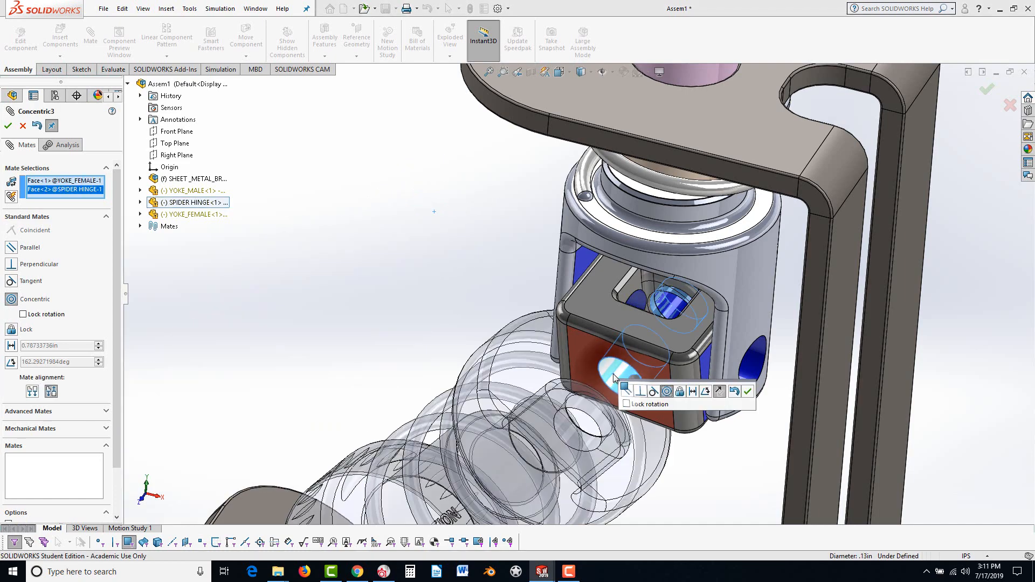
left_click(747, 392)
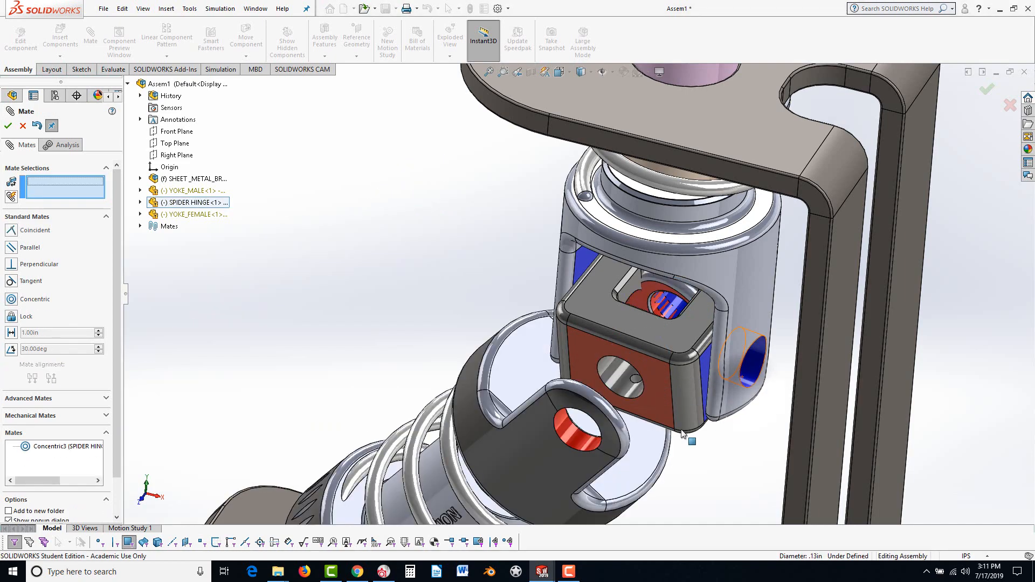
Add a coincident mate between the red inner face of YOKE_FEMALE's arm and SPIDER HINGE's red face, and finish mating.
middle_click_drag(655, 386, 789, 479)
scroll(619, 319, "down", 10)
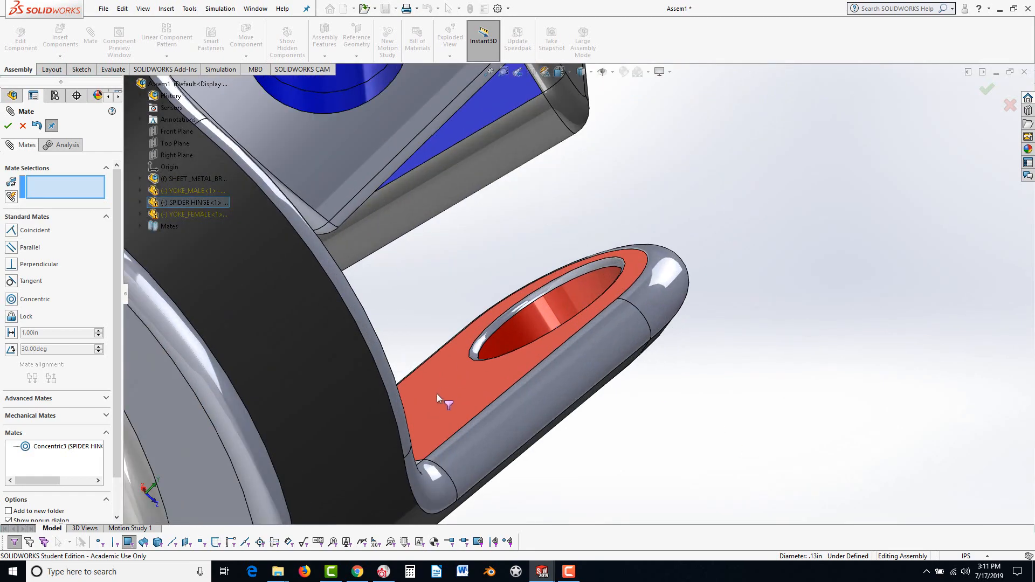
left_click(454, 383)
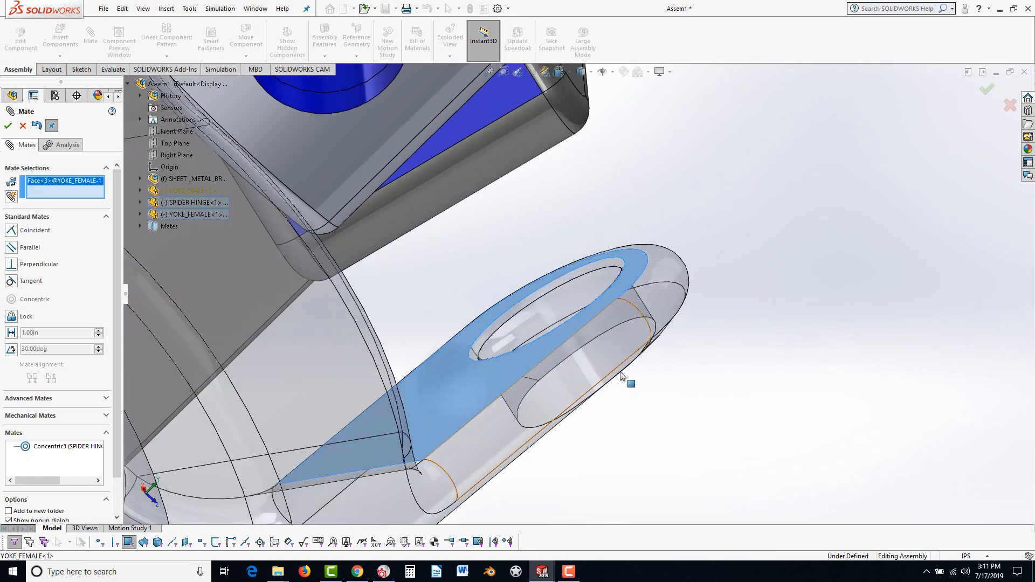
scroll(631, 372, "up", 3)
scroll(636, 366, "up", 2)
middle_click_drag(636, 367, 571, 283)
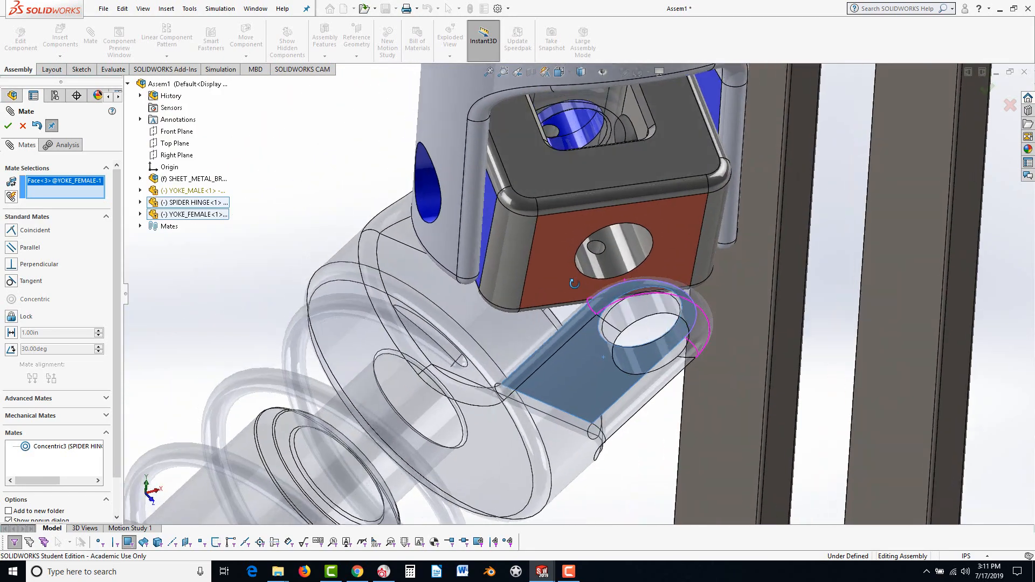
scroll(571, 273, "down", 2)
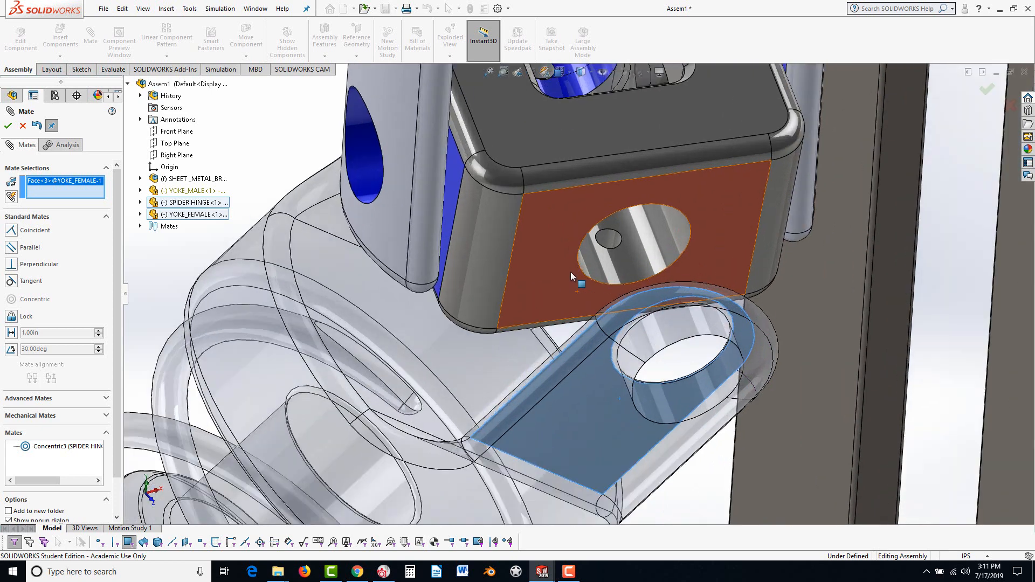
left_click(541, 277)
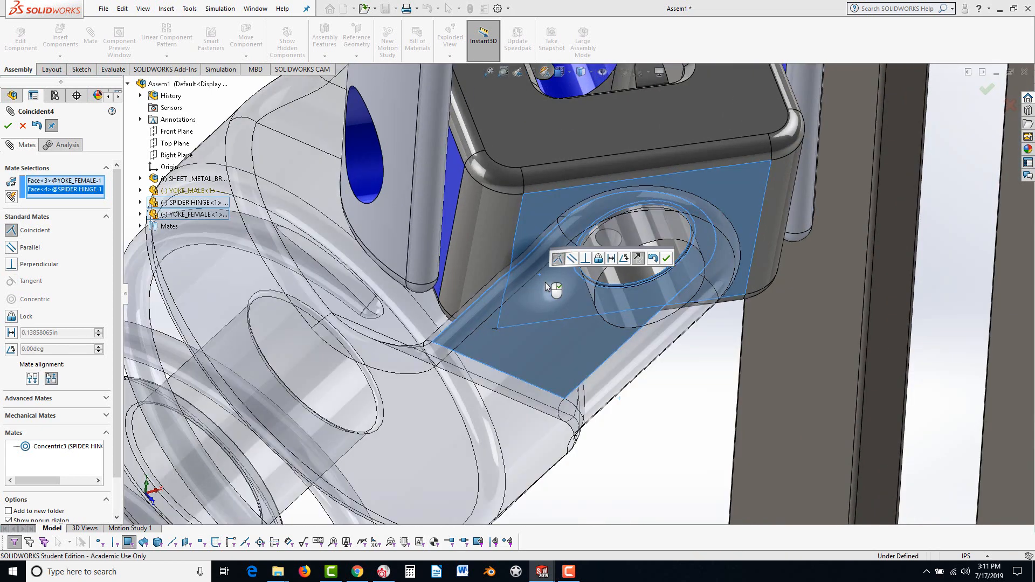
left_click(669, 259)
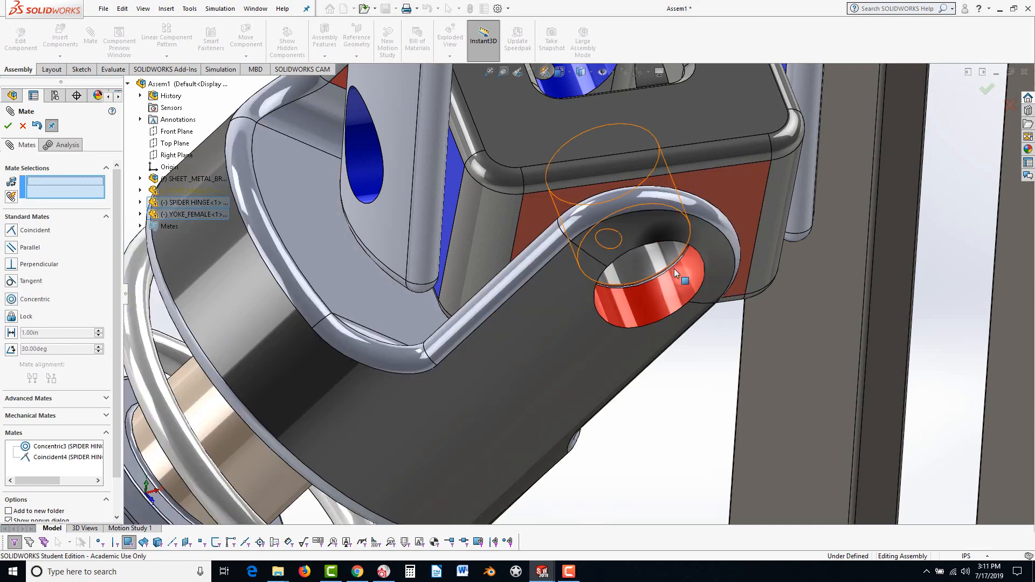
left_click(8, 126)
Swing YOKE_FEMALE slightly on SPIDER HINGE to test how the joint moves above the bracket's angled lower flange.
scroll(572, 329, "up", 5)
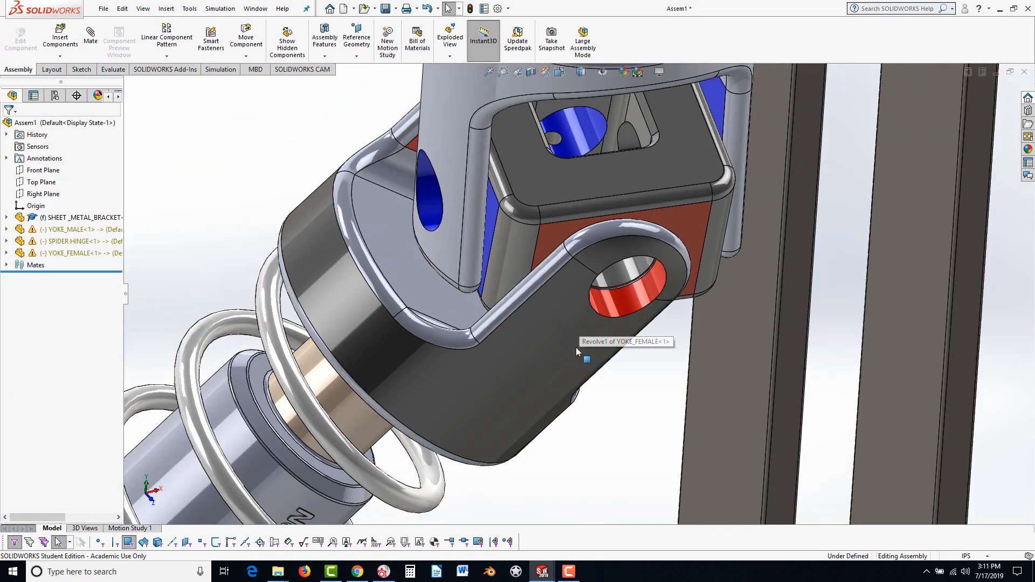
scroll(553, 351, "up", 5)
scroll(534, 306, "down", 8)
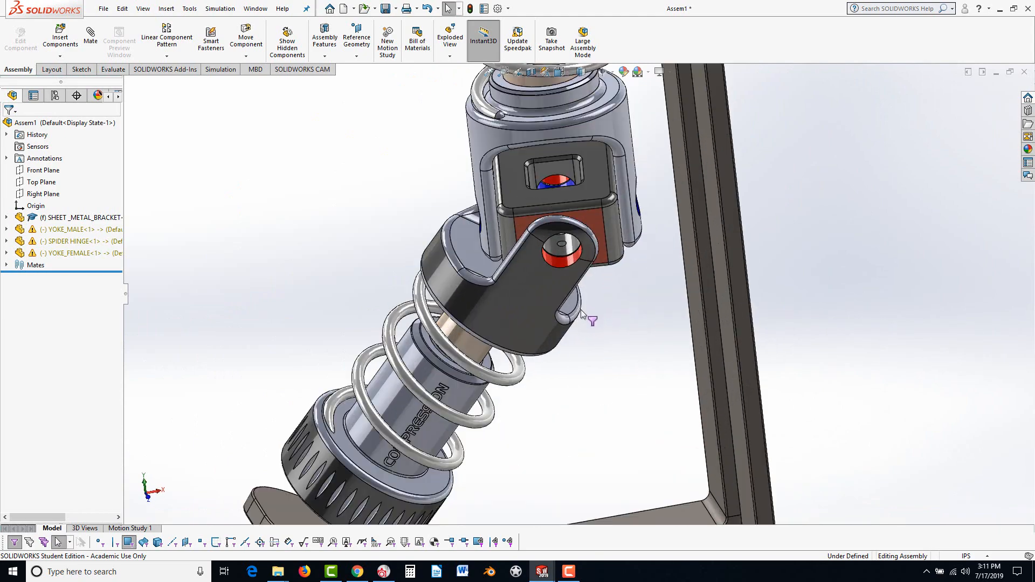
scroll(554, 318, "up", 3)
left_click_drag(494, 305, 474, 334)
middle_click_drag(451, 402, 400, 443)
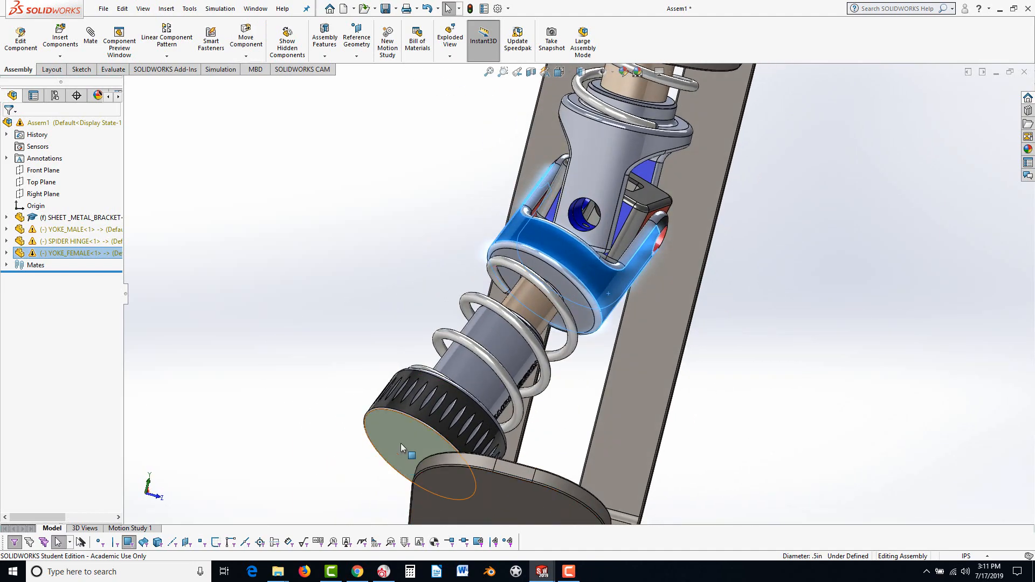
scroll(415, 458, "up", 3)
scroll(457, 422, "down", 3)
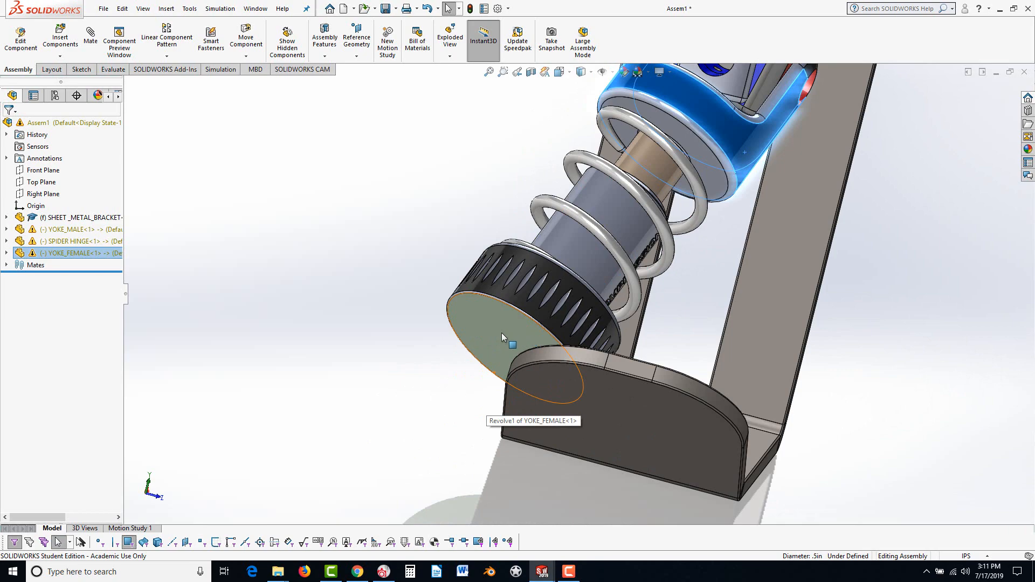
Add a parallel mate between the upper face of the bracket's angled lower flange and YOKE_FEMALE's flat bottom face, and finish mating.
middle_click_drag(504, 328, 490, 399)
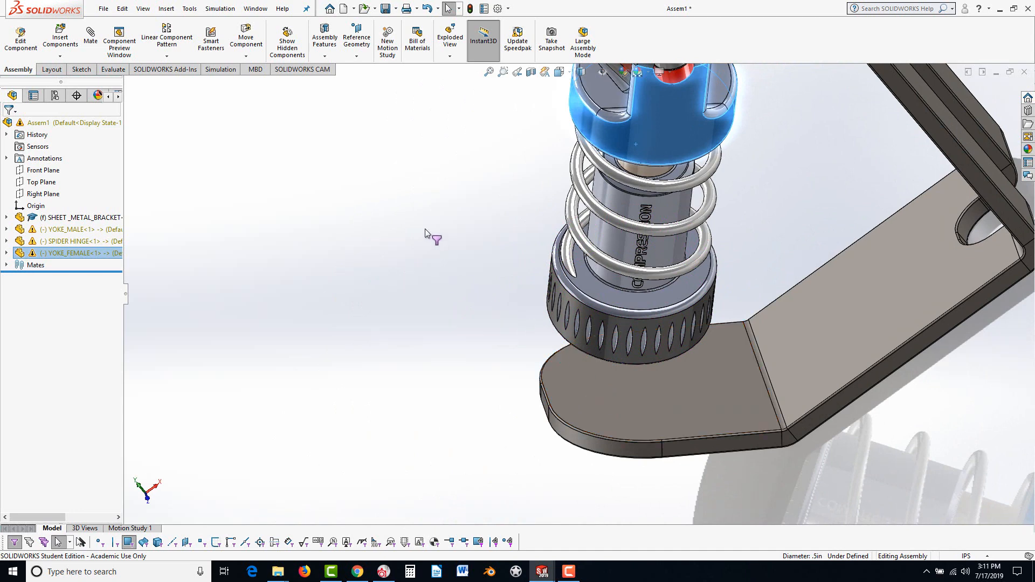
left_click(97, 53)
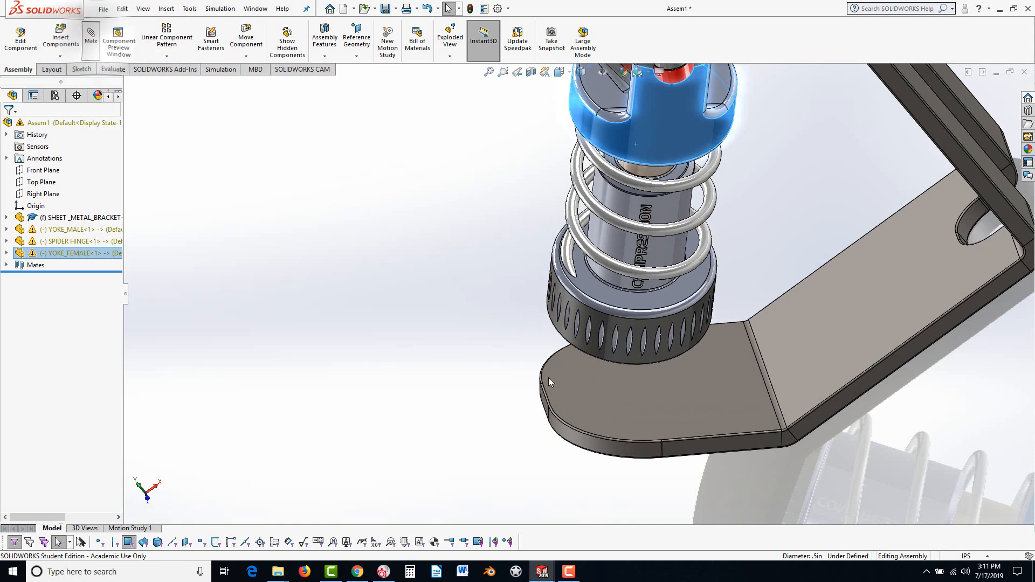
middle_click_drag(499, 425, 522, 412)
left_click(665, 380)
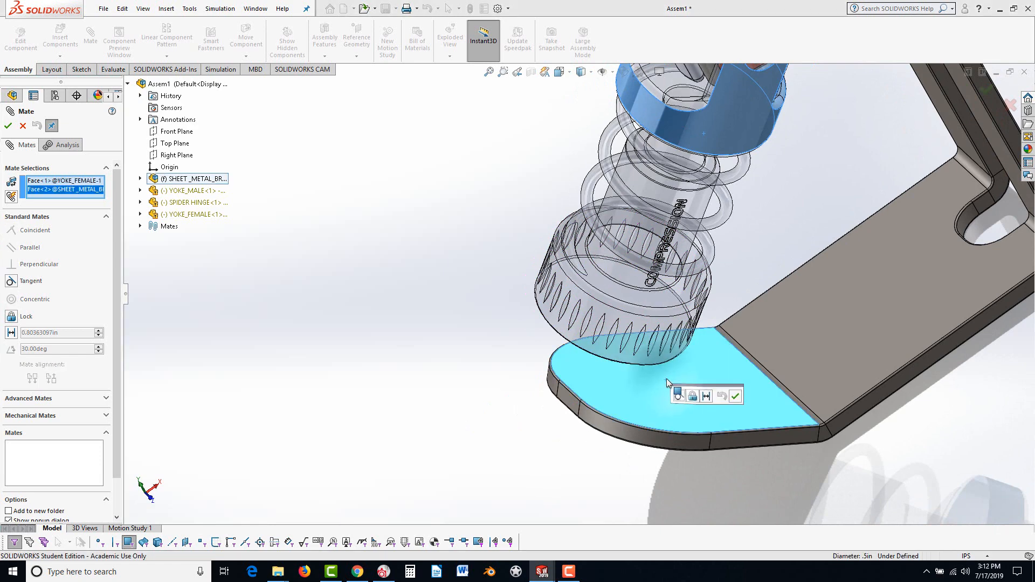
right_click(56, 184)
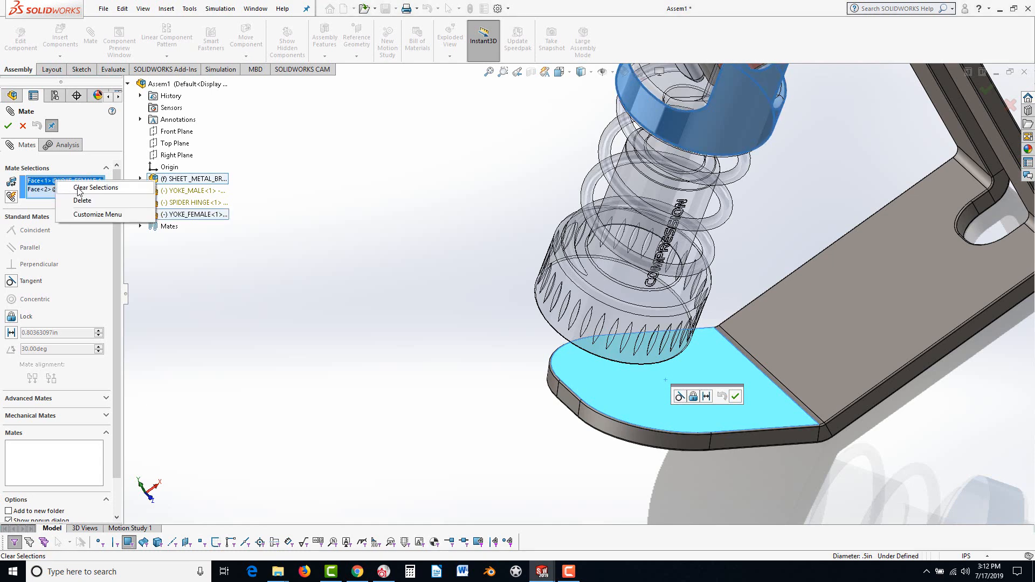
left_click(81, 200)
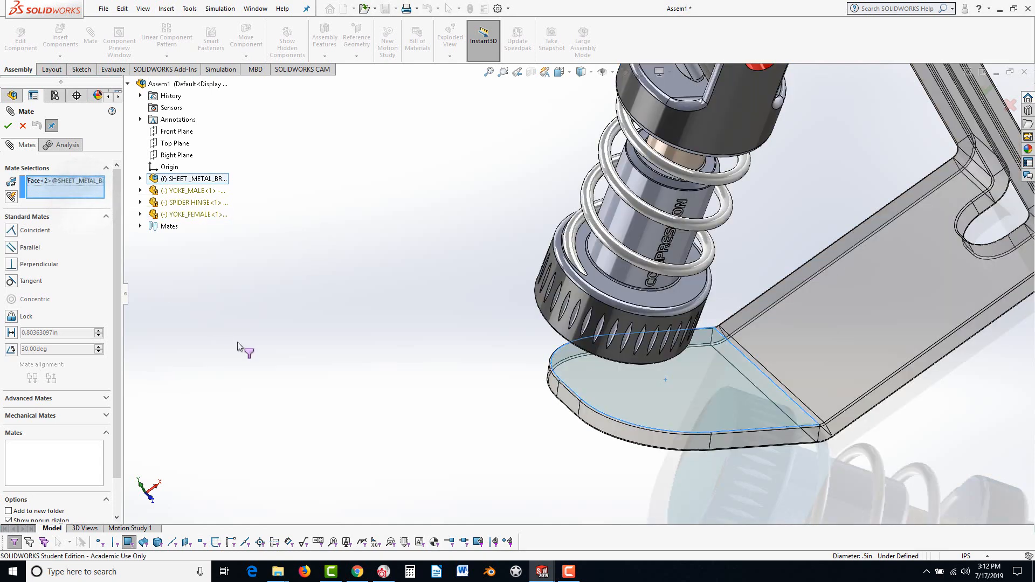
middle_click_drag(293, 358, 400, 280)
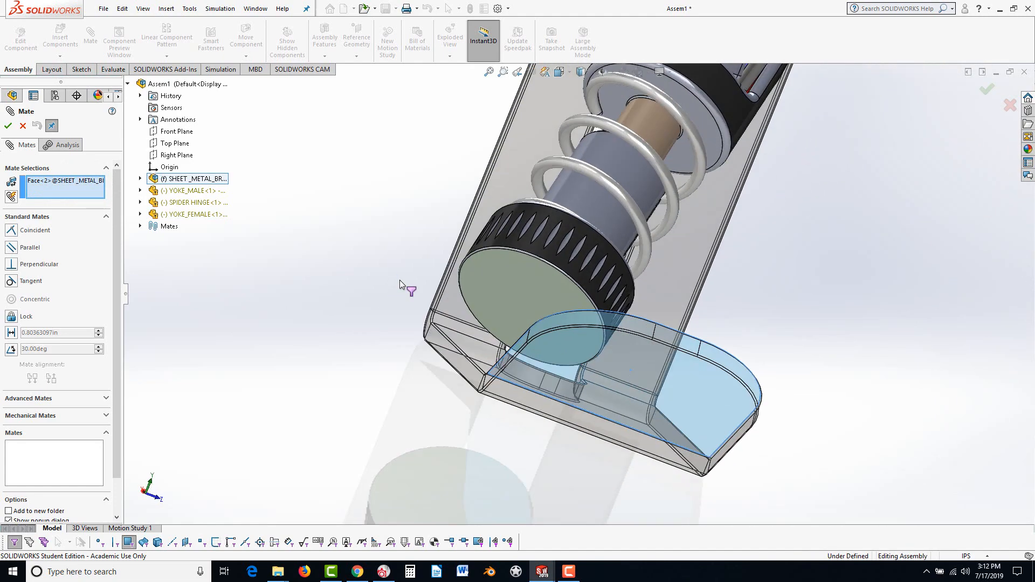
left_click(508, 286)
middle_click_drag(593, 324, 425, 292)
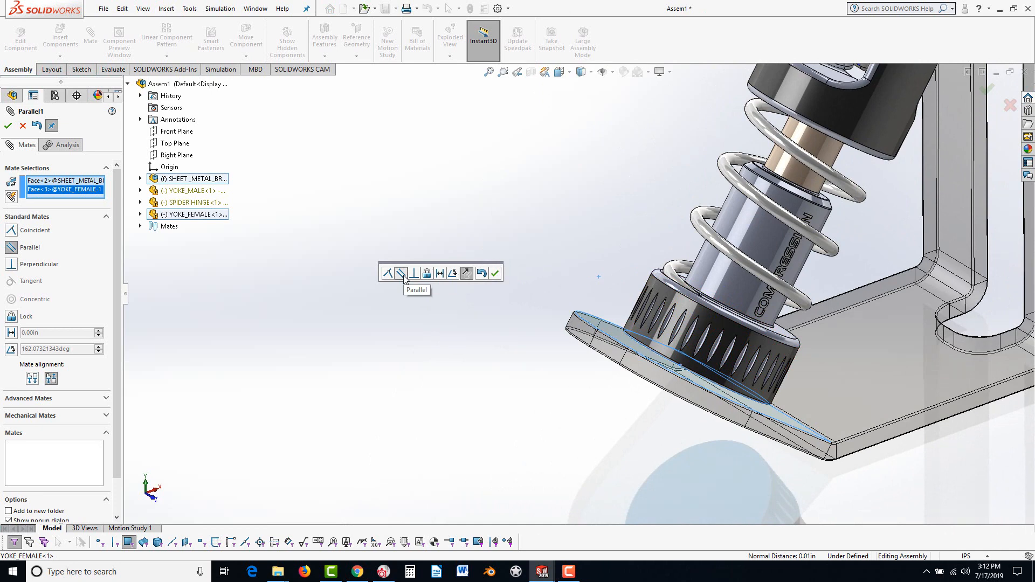
left_click(496, 274)
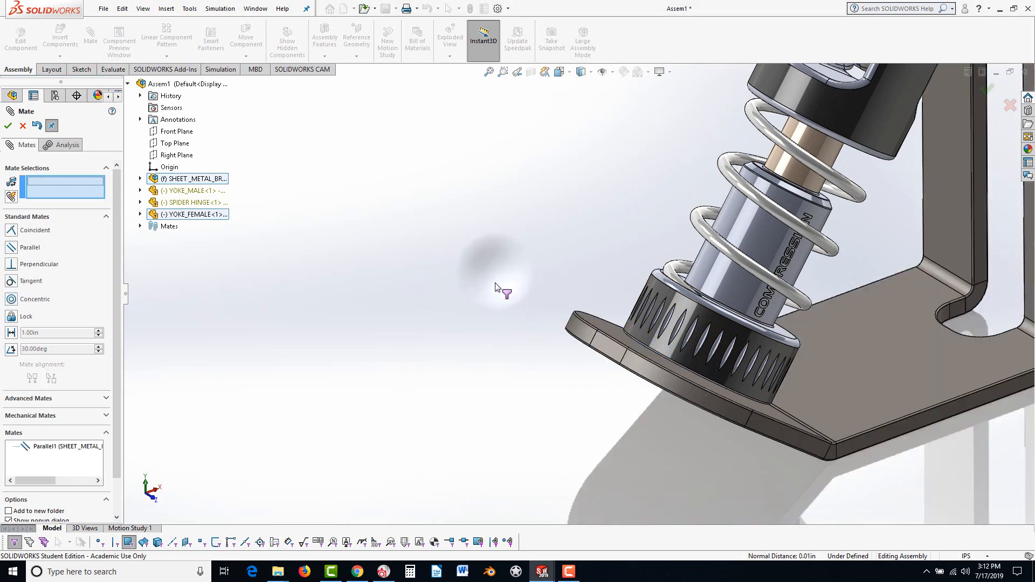
left_click(9, 126)
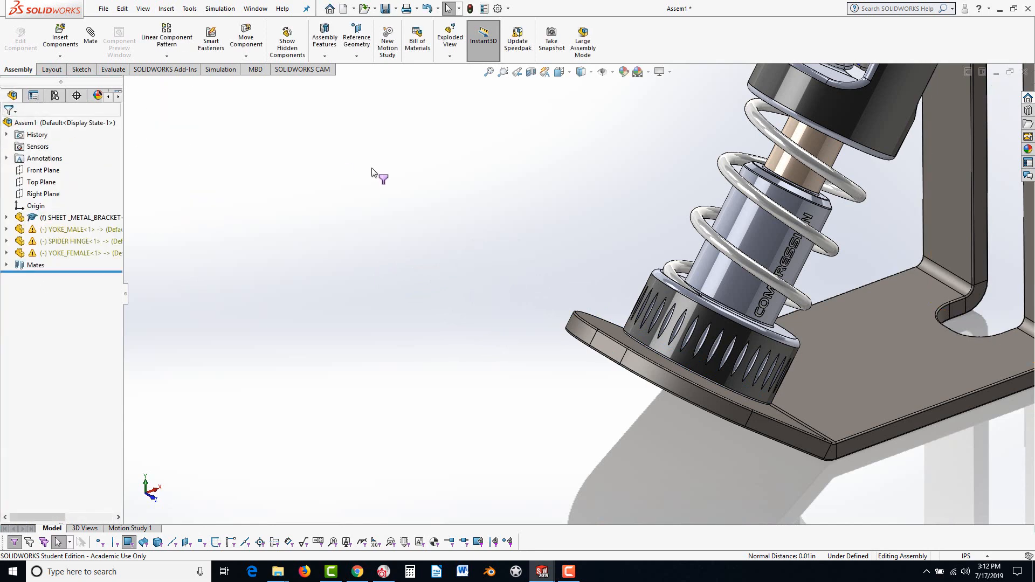
Examine from the front the clearance between YOKE_FEMALE's knurled base and the bracket's angled lower flange.
key("space")
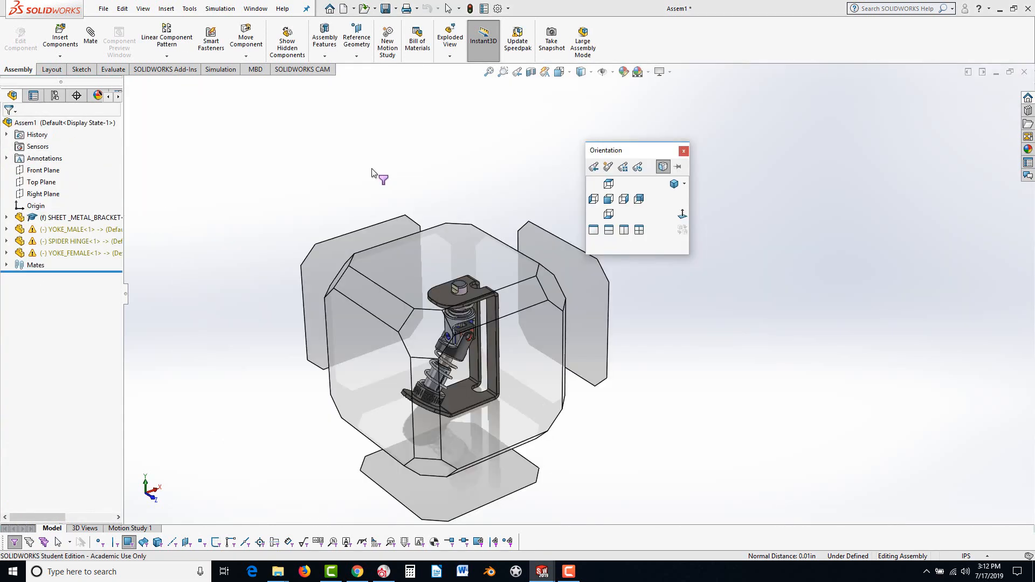
left_click(624, 200)
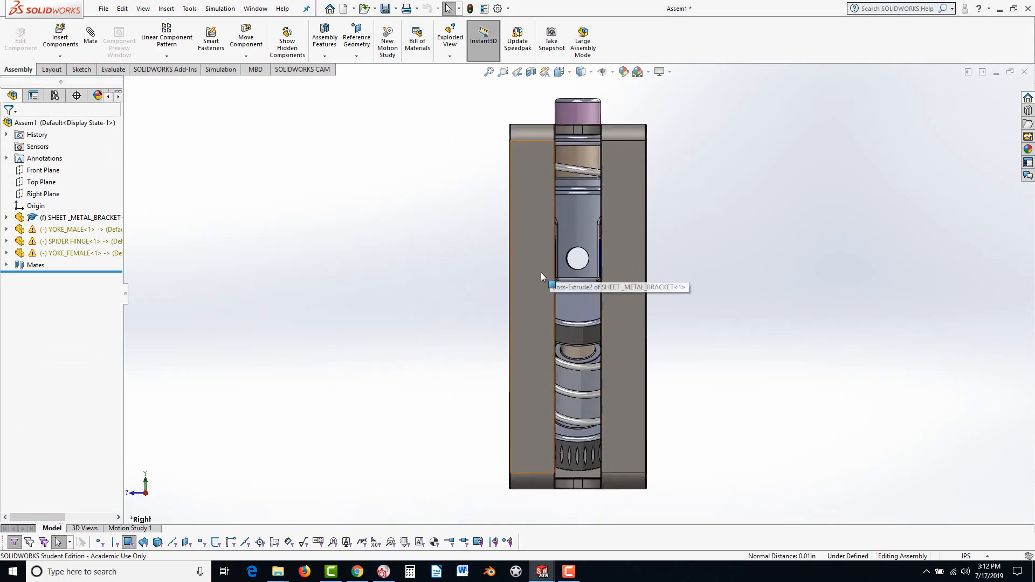
key("space")
left_click(545, 276)
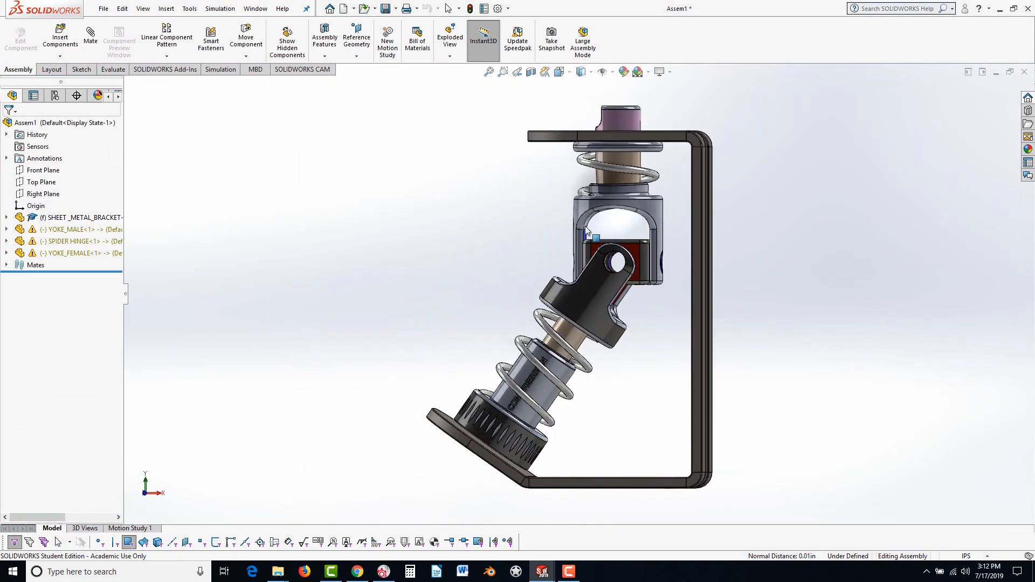
scroll(477, 464, "down", 8)
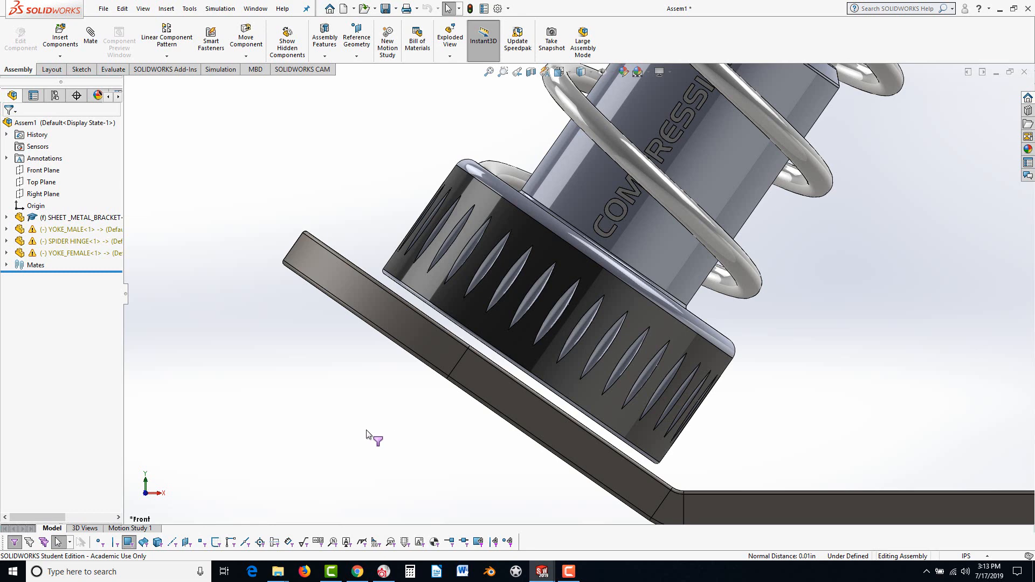
key("f")
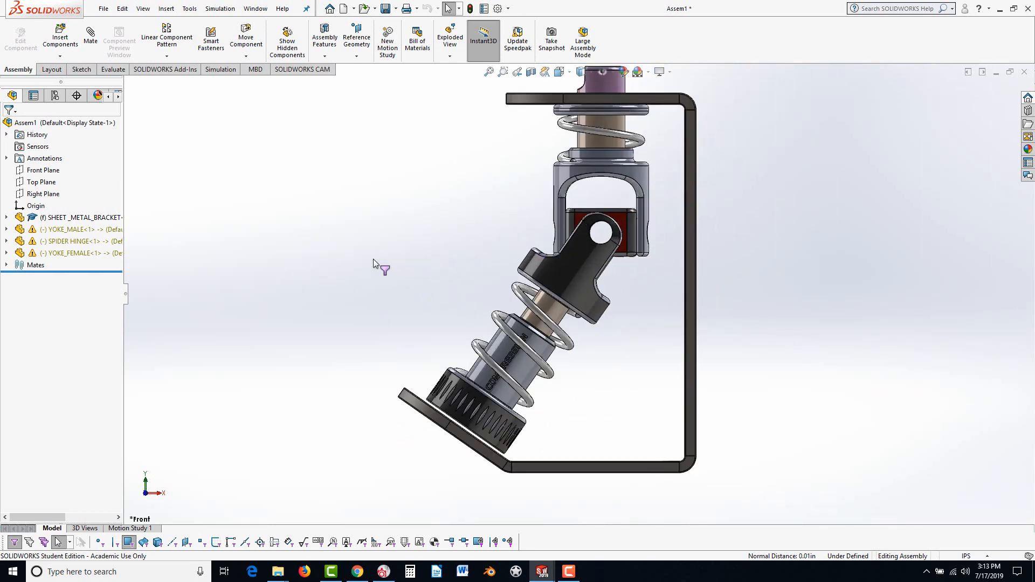
middle_click_drag(374, 257, 424, 343)
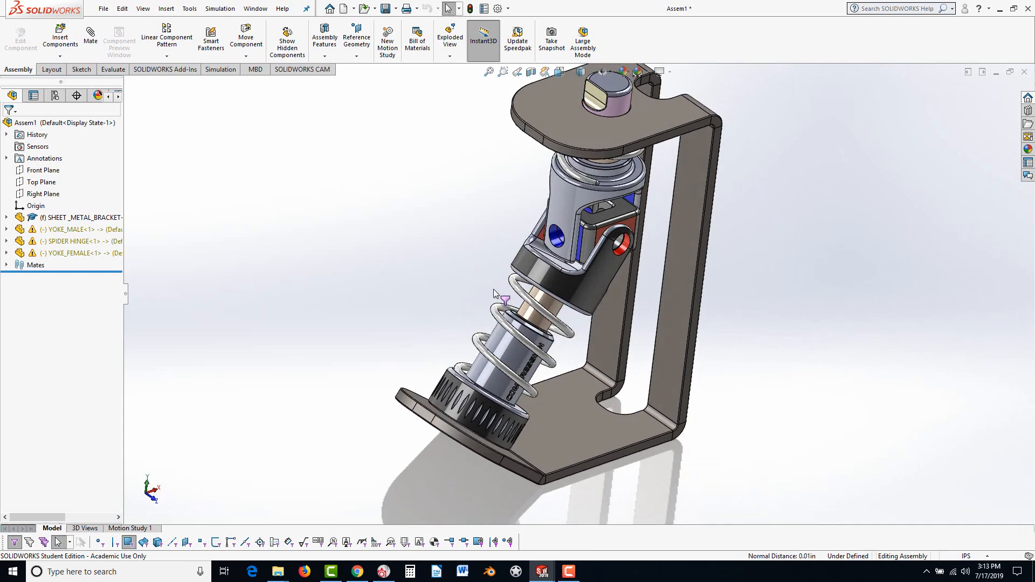
scroll(585, 173, "down", 1)
scroll(585, 175, "up", 2)
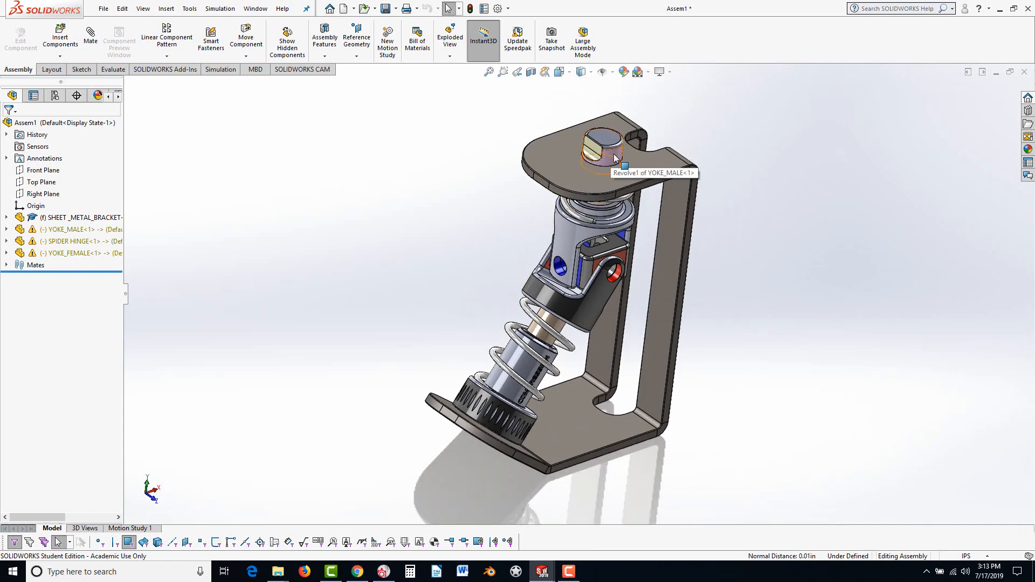
Turn YOKE_MALE by its upper shaft to test the universal joint's motion, and clear the selection.
mouse_move(614, 154)
left_mouse_down()
mouse_move(580, 154)
mouse_move(580, 190)
mouse_move(647, 121)
mouse_move(558, 167)
mouse_move(620, 111)
mouse_move(598, 170)
mouse_move(582, 156)
mouse_move(564, 164)
mouse_move(626, 120)
mouse_move(564, 171)
mouse_move(611, 168)
left_mouse_up()
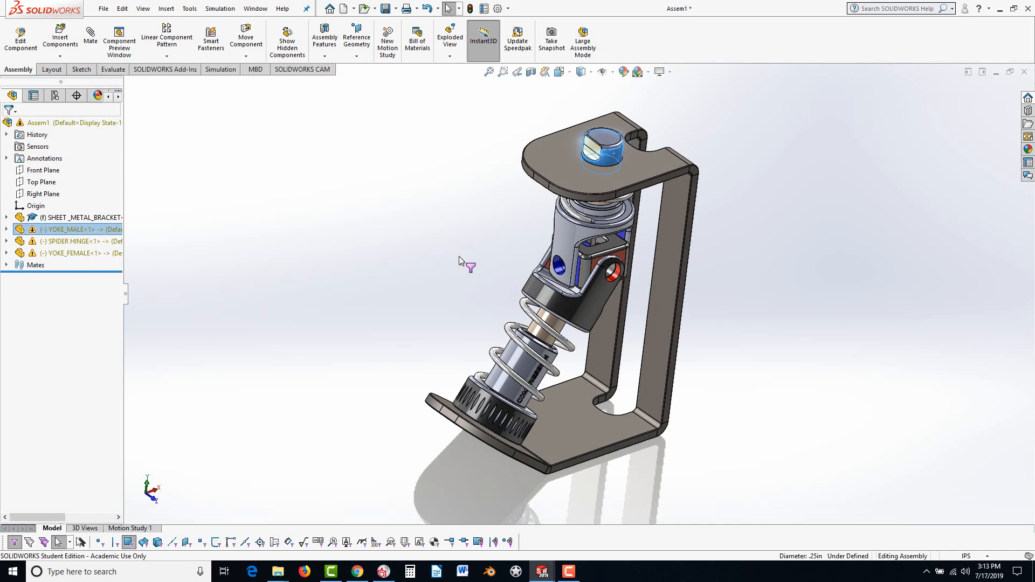
left_click(458, 256)
middle_click_drag(428, 284, 367, 293)
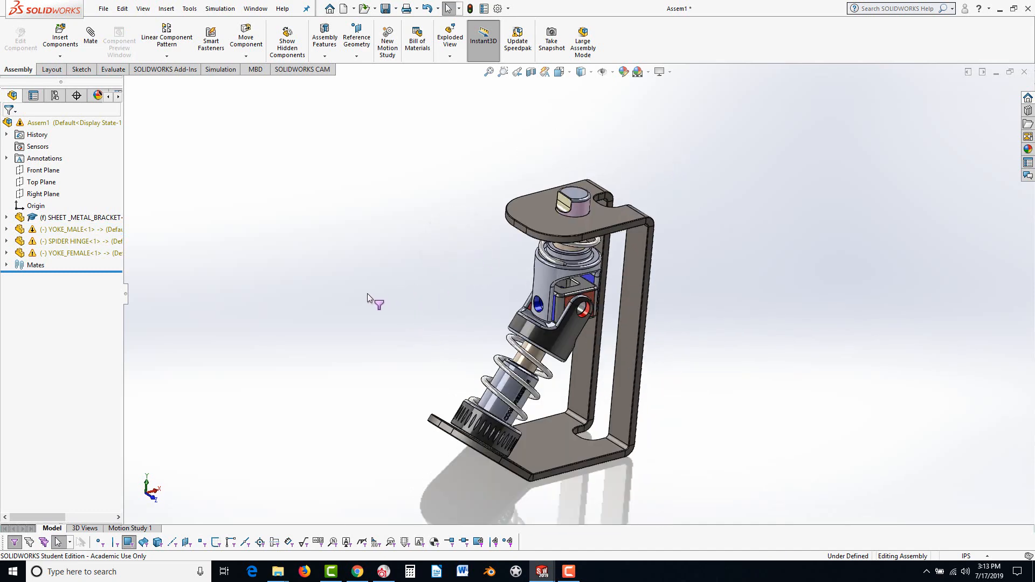
Switch to the E5 folder in File Explorer, show its files as large icons and size the window to leave the universal joint visible.
scroll(571, 315, "down", 5)
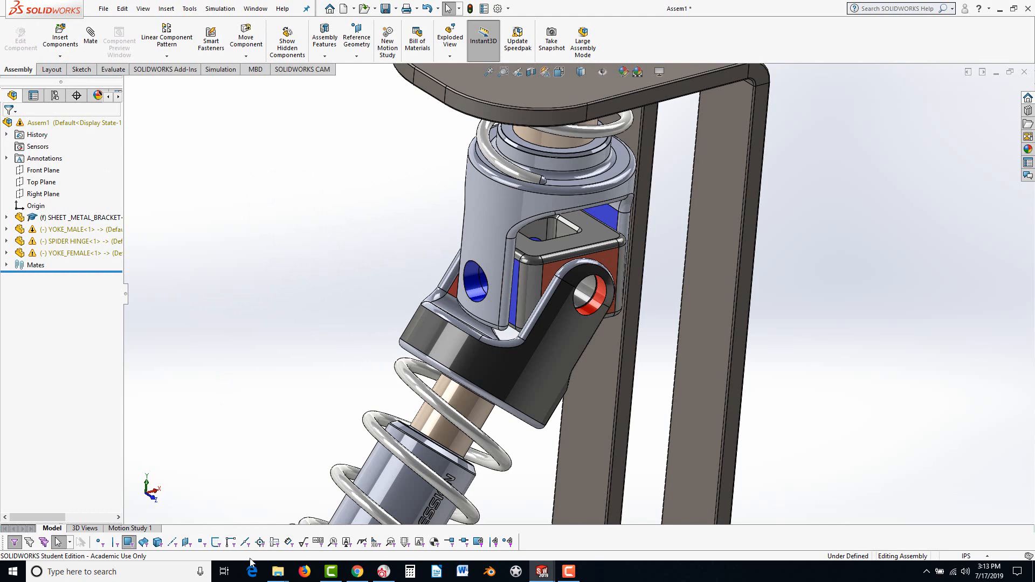
mouse_move(276, 573)
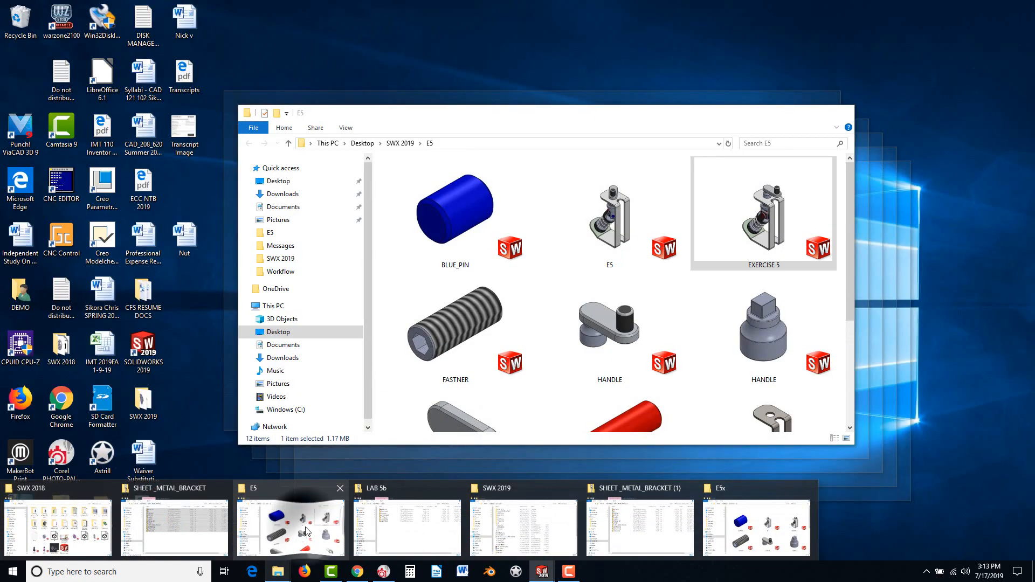
left_click(312, 515)
left_click_drag(677, 114, 808, 43)
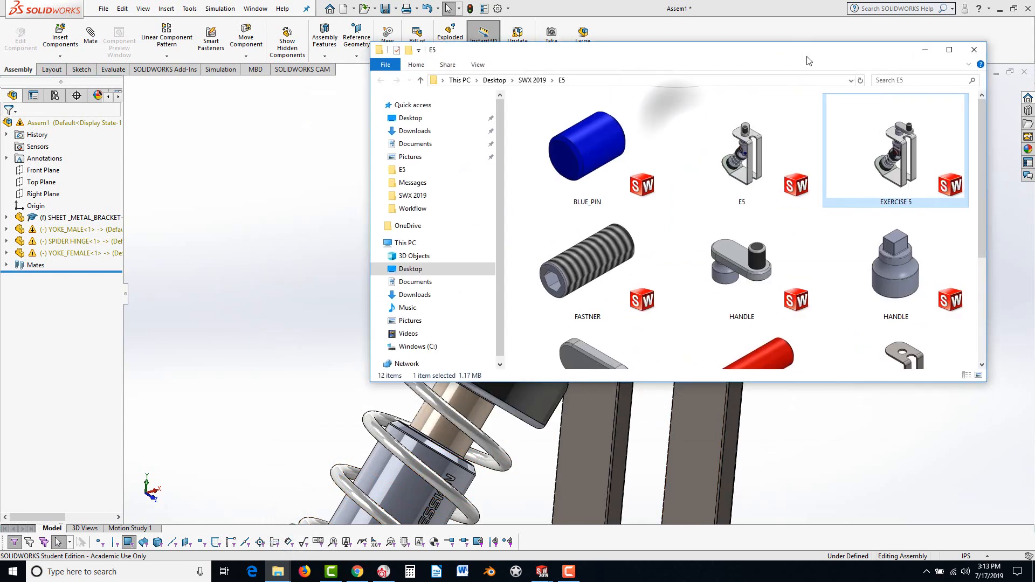
left_click_drag(767, 373, 751, 538)
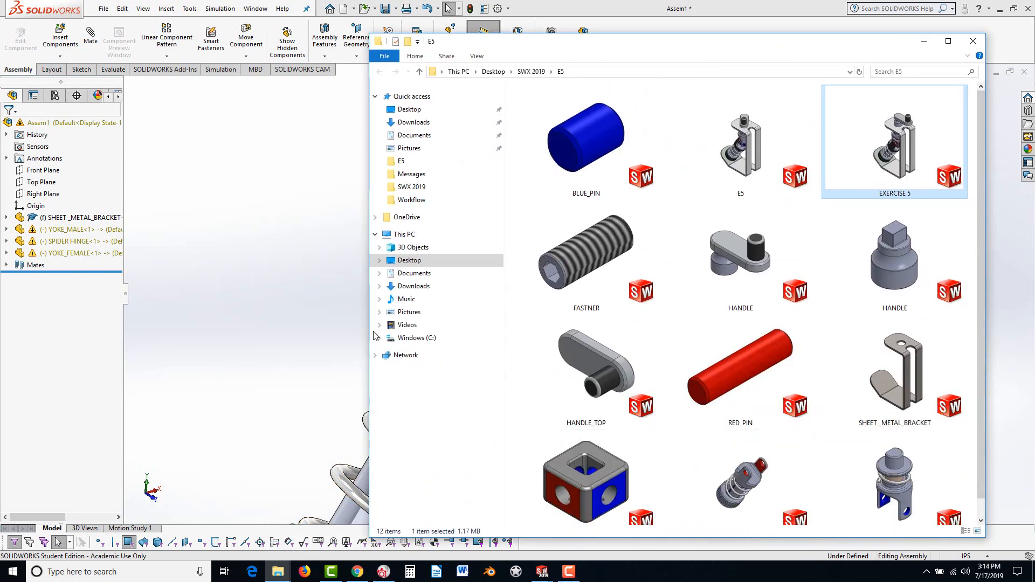
left_click_drag(369, 292, 420, 292)
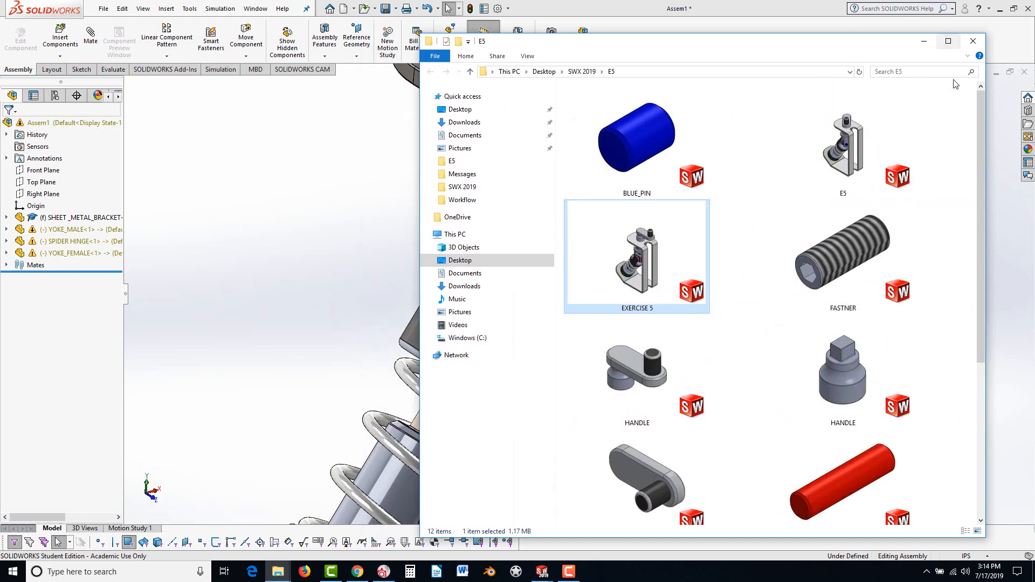
right_click(929, 134)
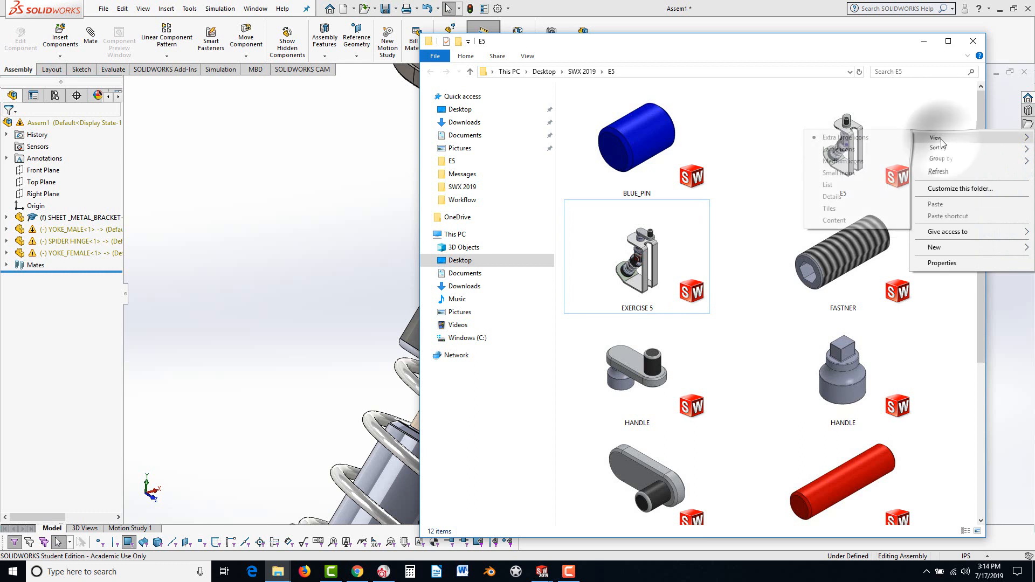
left_click(813, 150)
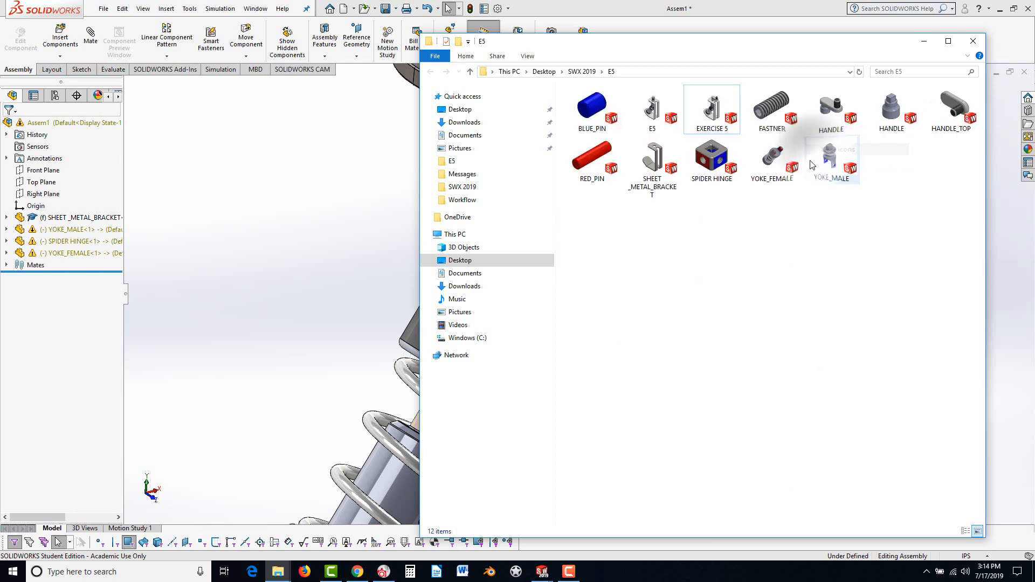
left_click_drag(874, 539, 937, 221)
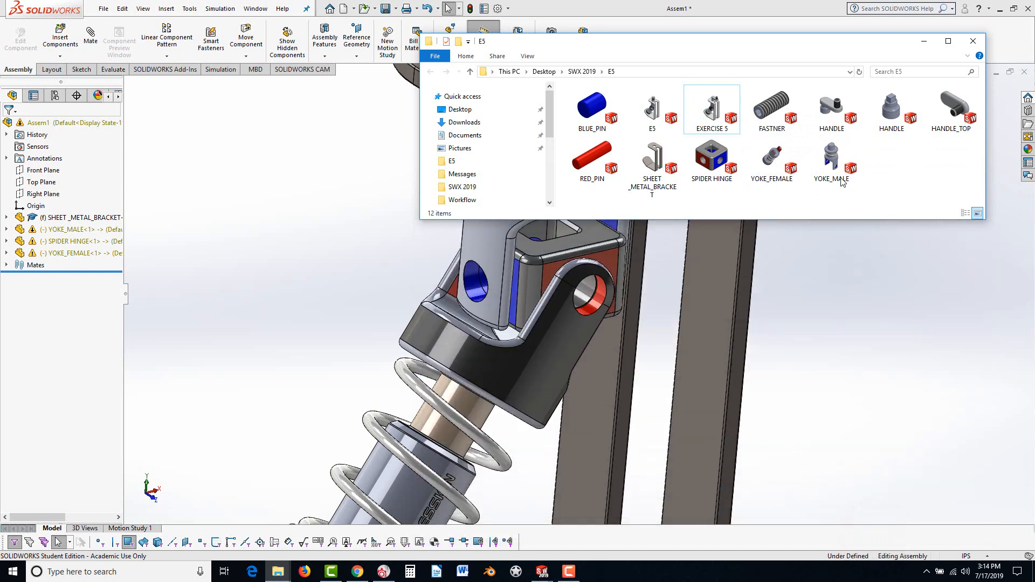
mouse_move(798, 59)
left_mouse_down()
mouse_move(791, 265)
mouse_move(800, 314)
mouse_move(803, 44)
left_mouse_up()
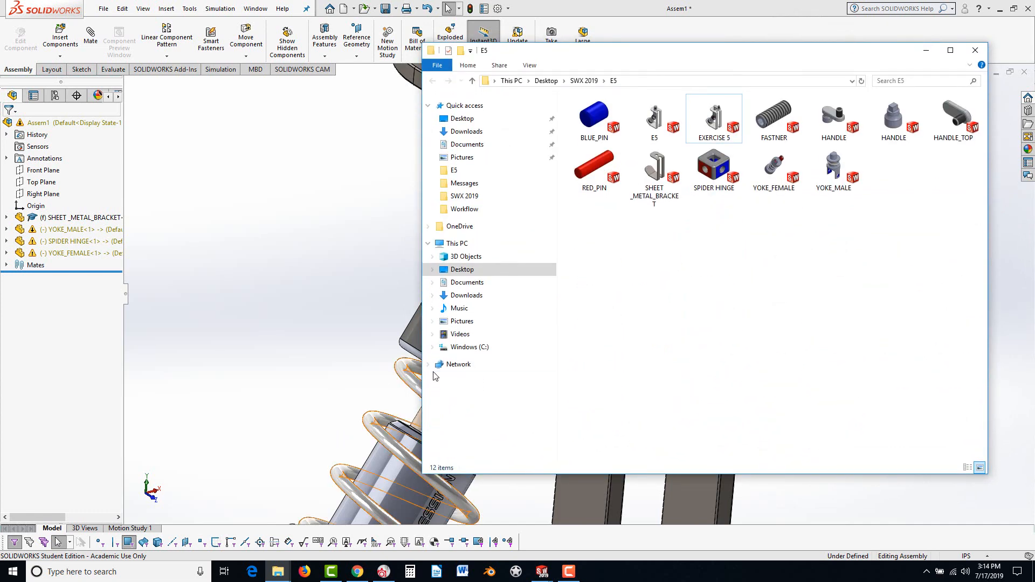
left_click_drag(419, 378, 702, 325)
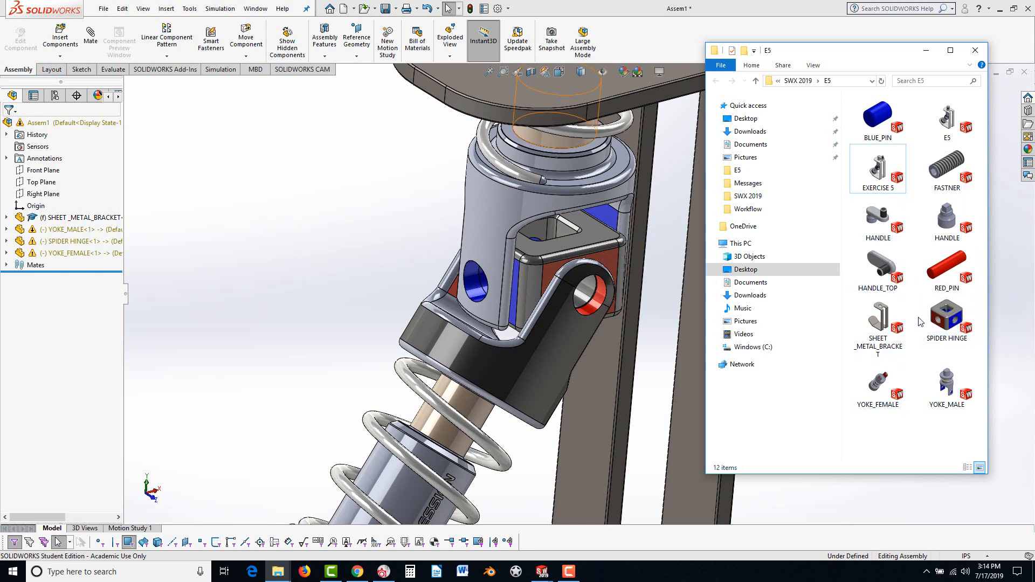
Insert the RED_PIN part from the E5 folder and place it in front of YOKE_FEMALE's red hole.
left_click_drag(951, 266, 593, 306)
scroll(614, 272, "down", 5)
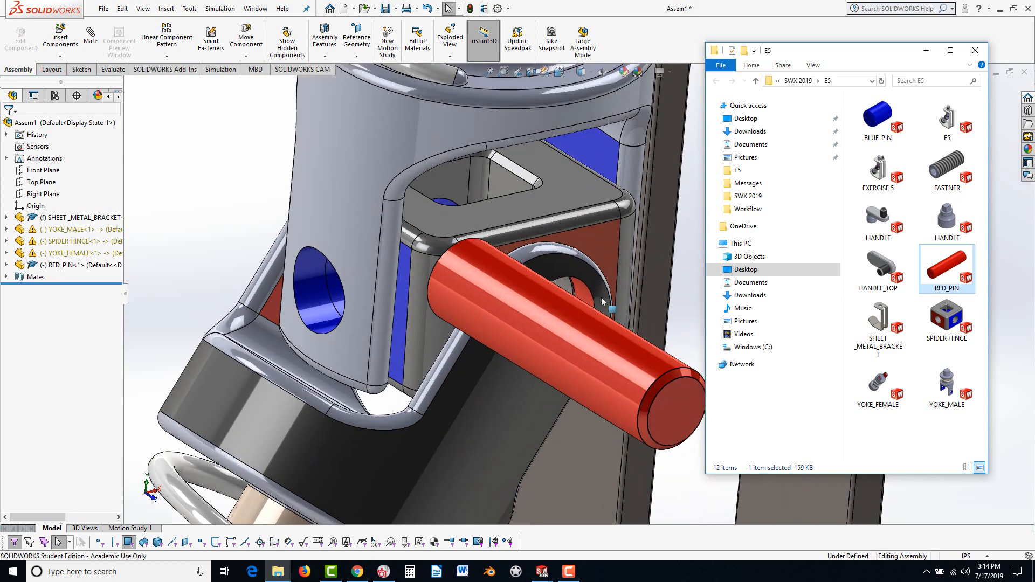
mouse_move(613, 273)
middle_mouse_down()
mouse_move(592, 277)
mouse_move(600, 282)
middle_mouse_up()
Add a concentric mate between RED_PIN's cylindrical face and the red hole in YOKE_FEMALE's arm.
left_click(91, 47)
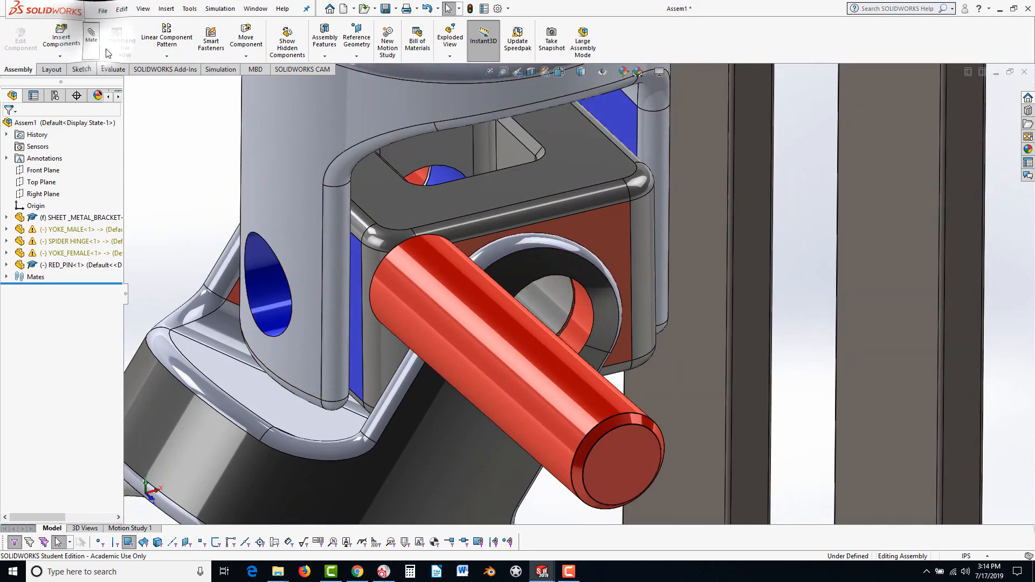
left_click(537, 350)
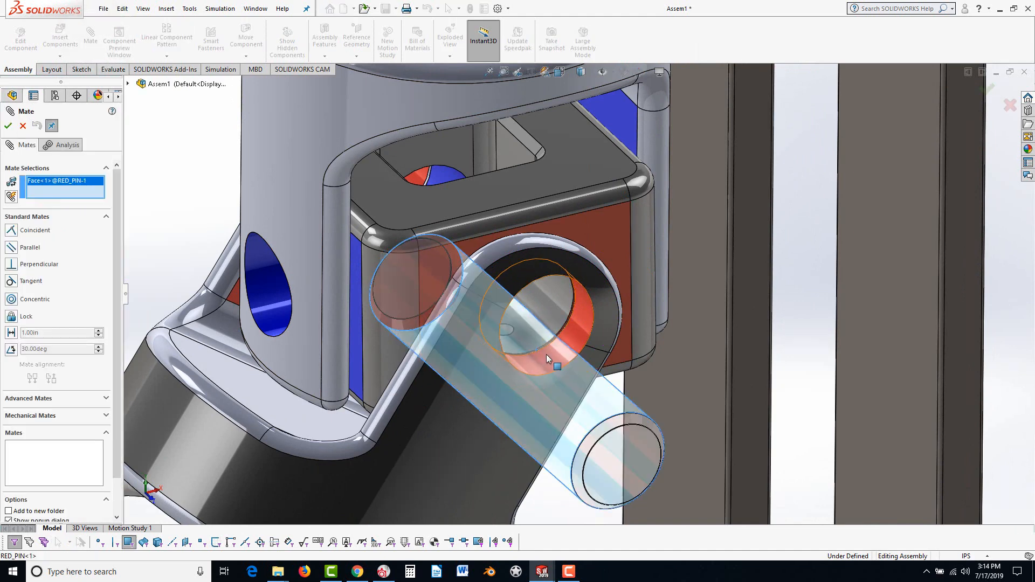
left_click(586, 318)
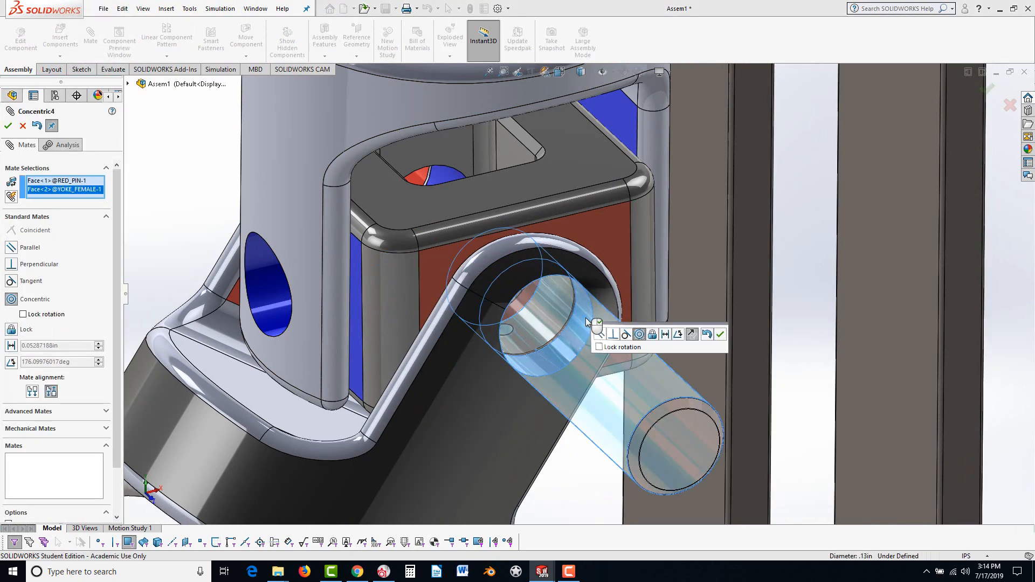
left_click(721, 337)
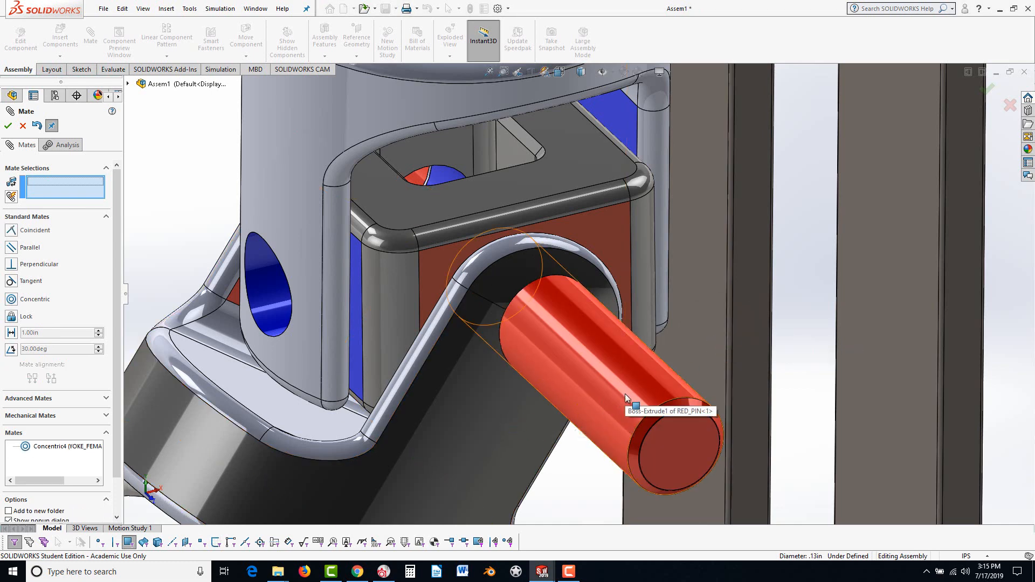
Slide RED_PIN into its hole and add a tangent mate between its end face and YOKE_FEMALE's outer cylindrical face.
left_click_drag(625, 394, 539, 345)
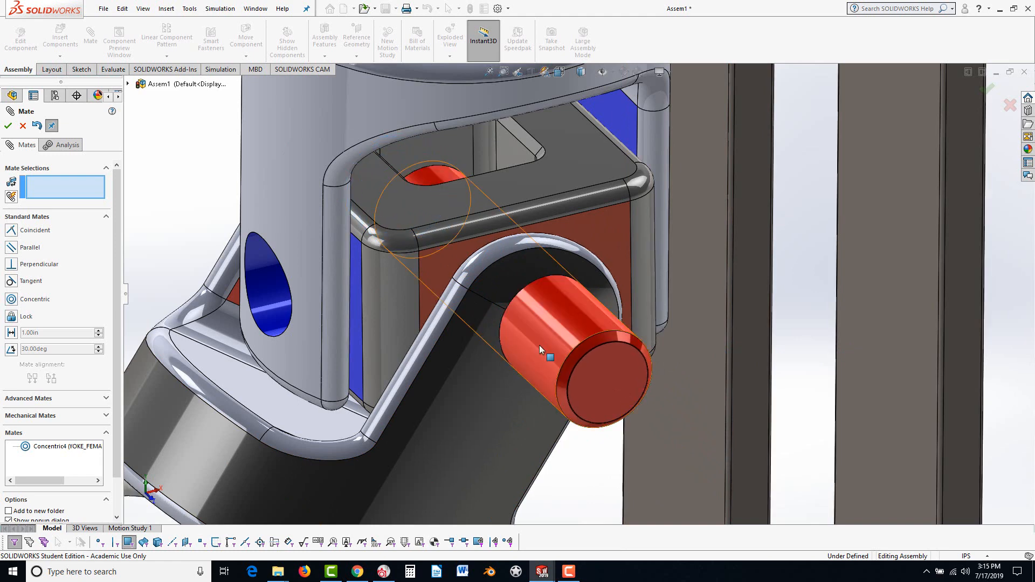
left_click(603, 383)
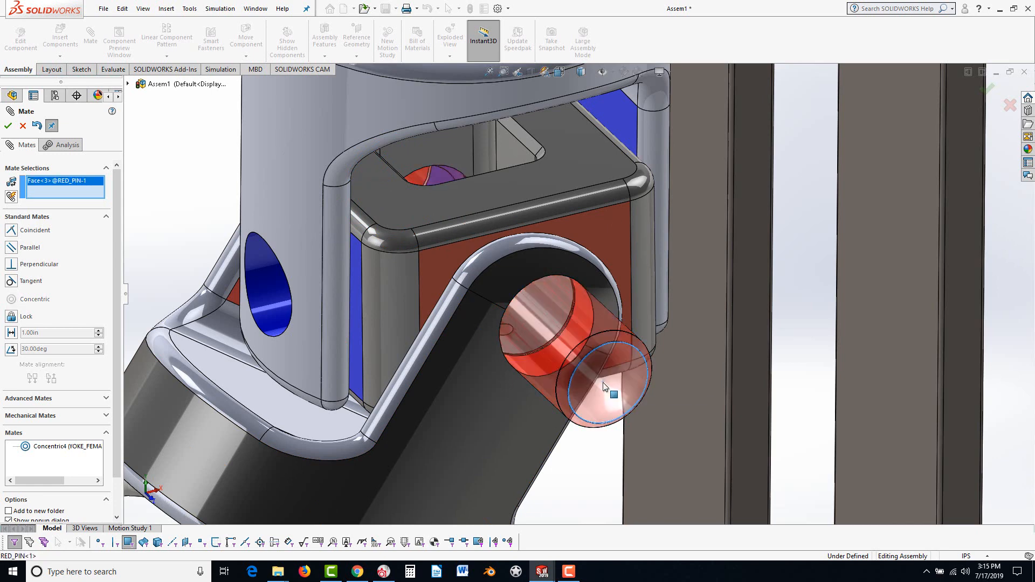
left_click(471, 420)
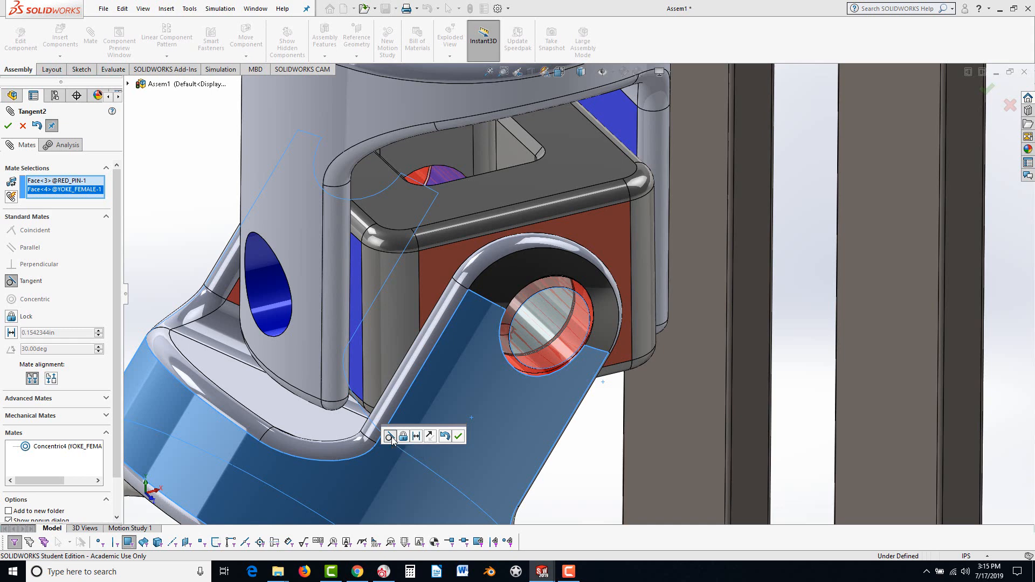
left_click(459, 436)
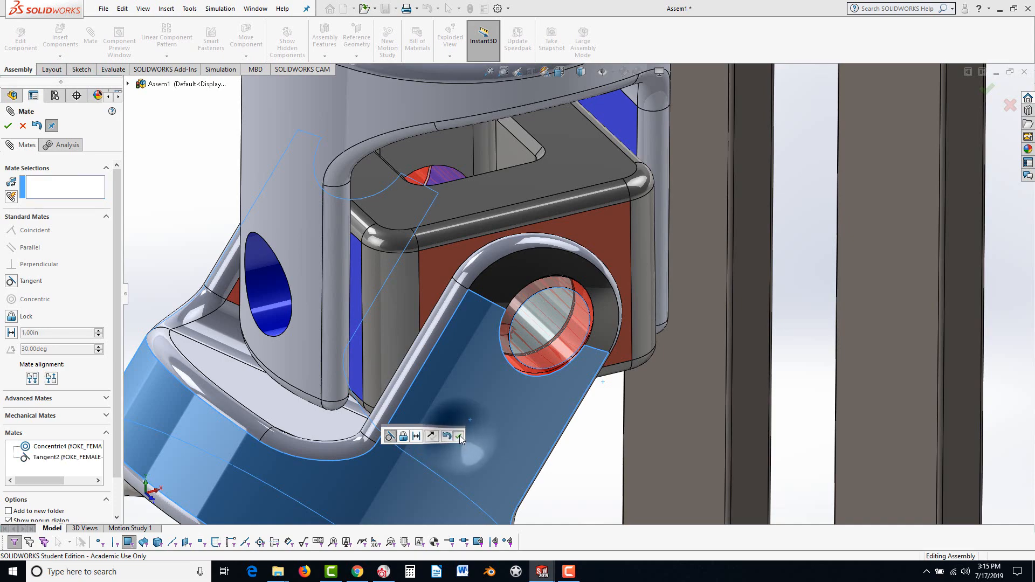
left_click(8, 125)
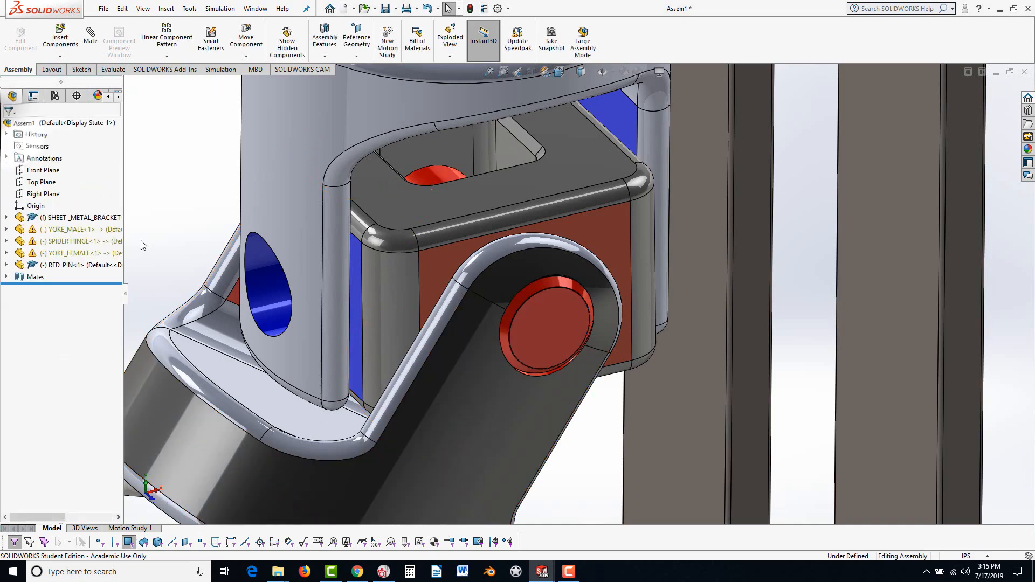
Insert the BLUE_PIN part from the E5 folder and place it beside YOKE_MALE's blue hole.
scroll(283, 418, "up", 3)
scroll(286, 423, "up", 2)
middle_click_drag(504, 351, 555, 337)
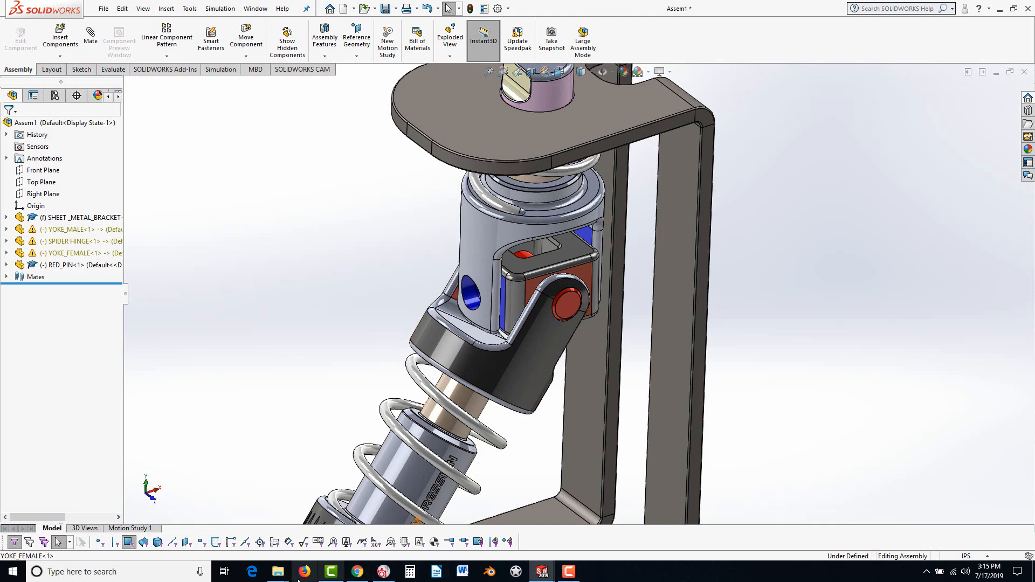
left_click(277, 572)
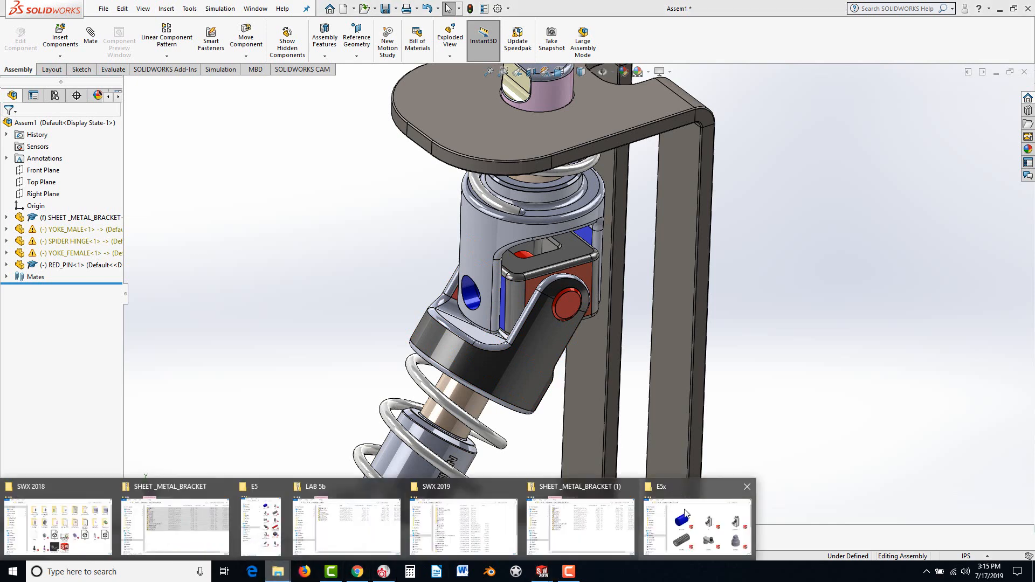
left_click(269, 540)
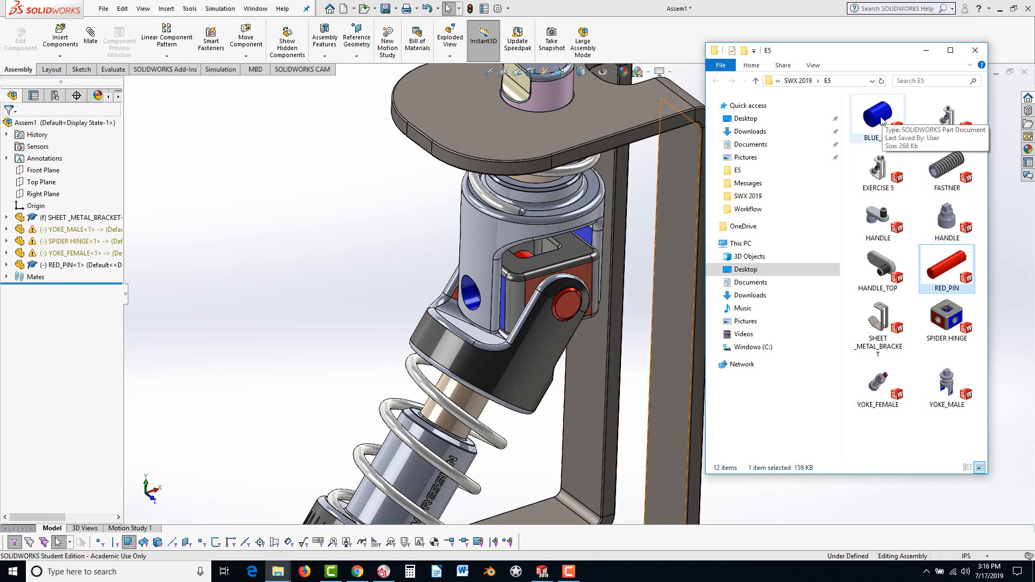
left_click_drag(882, 120, 434, 298)
scroll(469, 303, "down", 5)
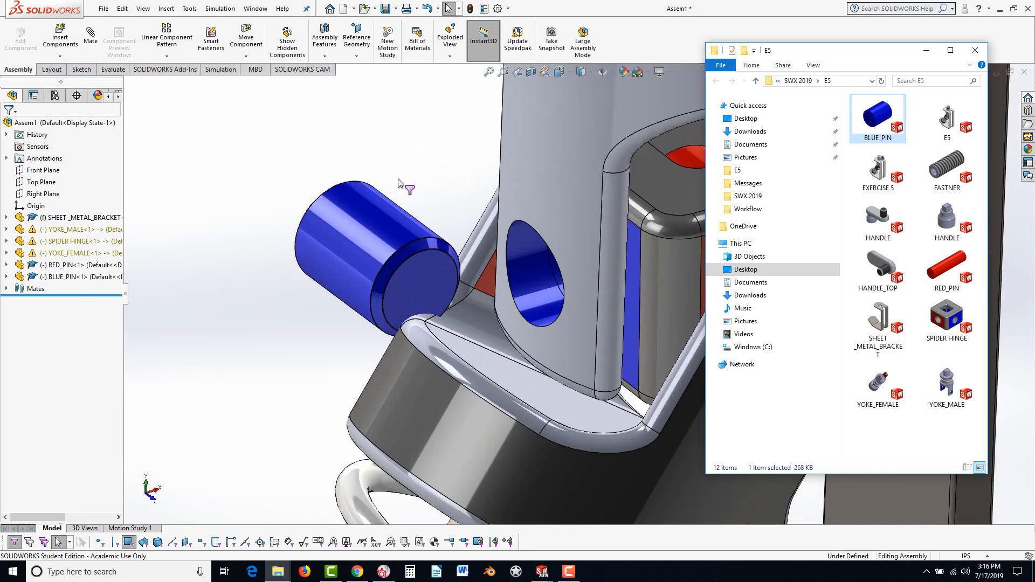
Add a concentric mate between BLUE_PIN's cylindrical face and the blue hole in YOKE_MALE's arm.
left_click(363, 238)
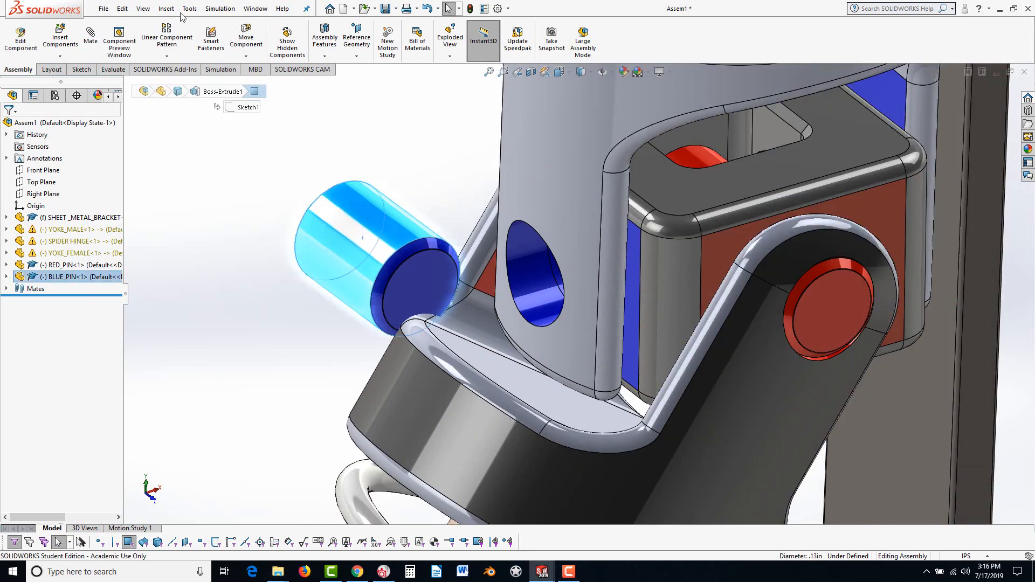
left_click(91, 35)
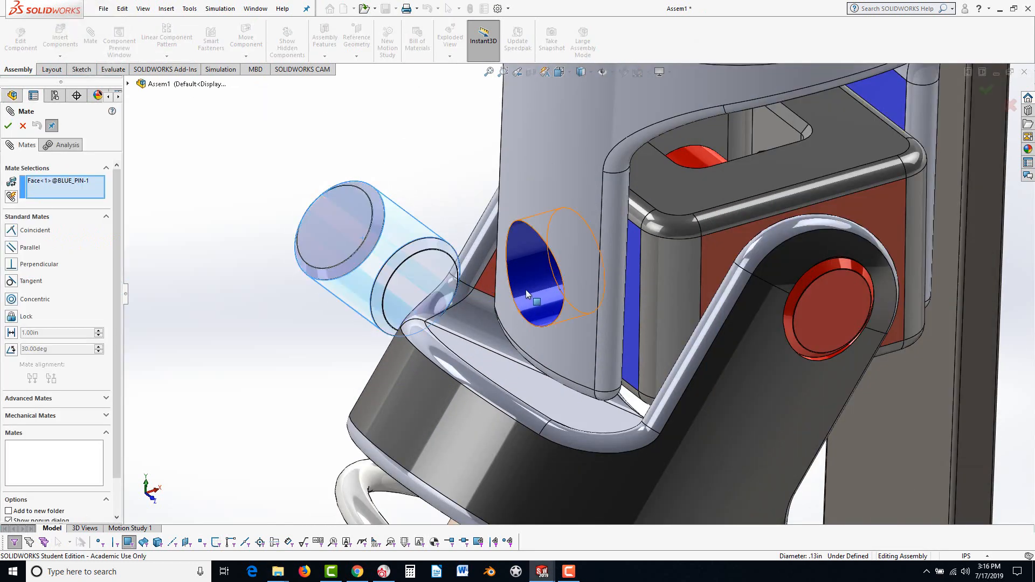
left_click(527, 296)
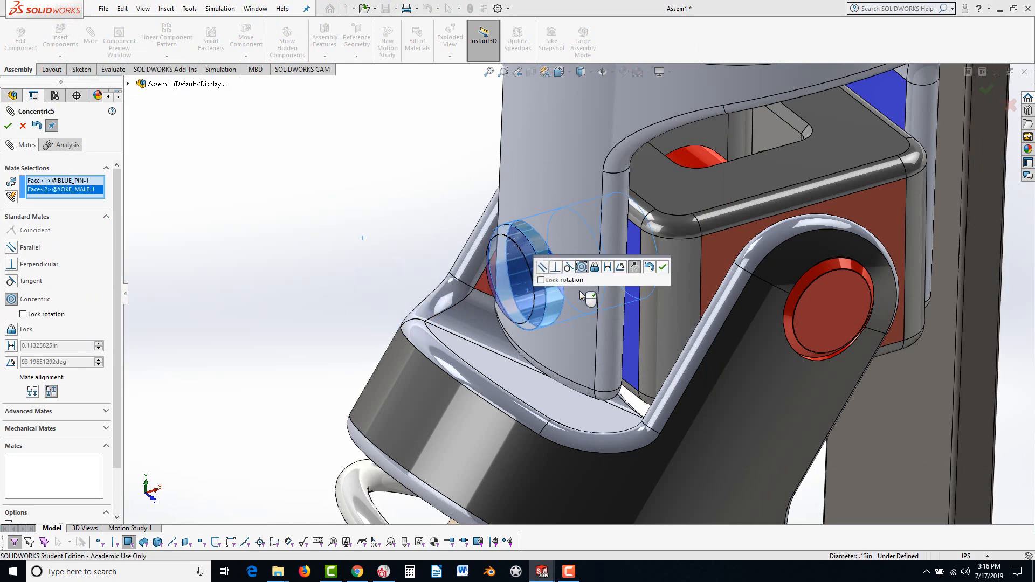
left_click(663, 268)
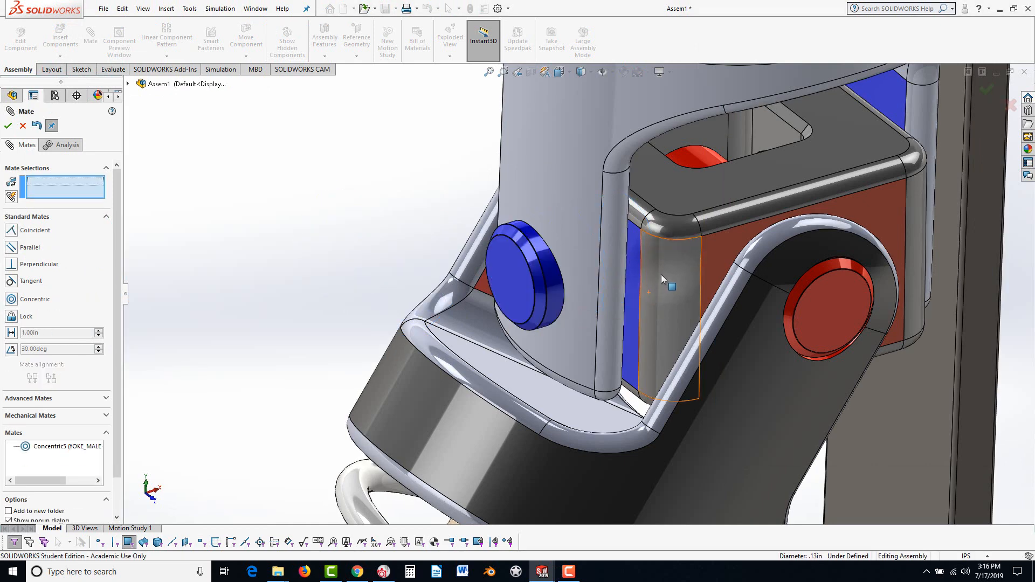
Add a tangent mate between BLUE_PIN's end face and YOKE_MALE's outer cylindrical face, and finish mating.
left_click(507, 276)
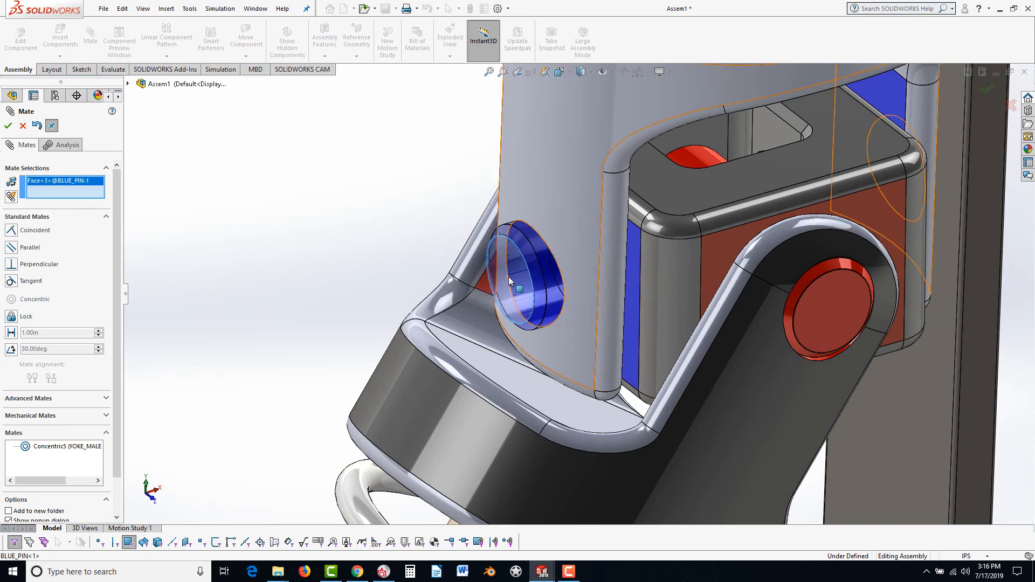
left_click(558, 161)
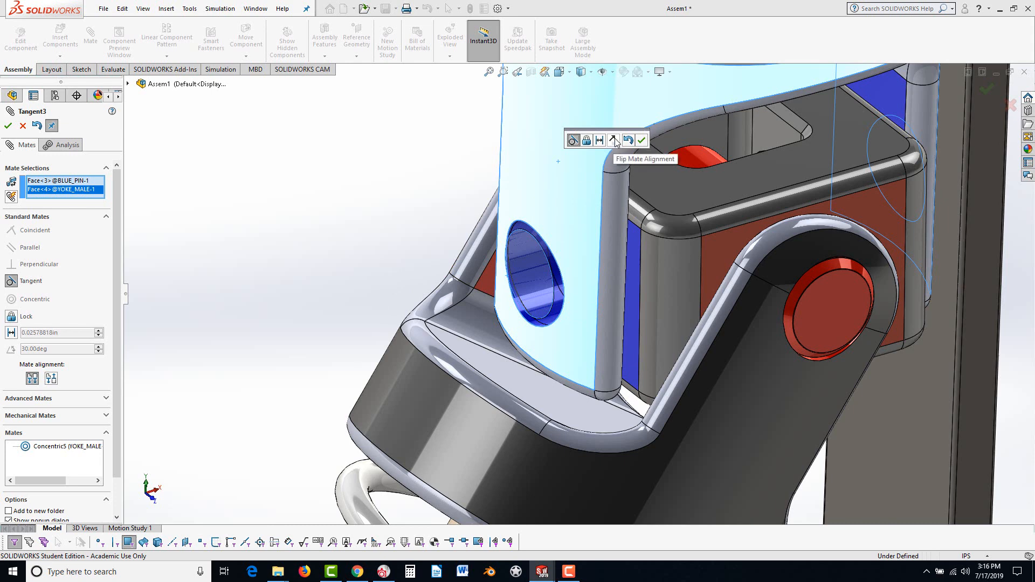
left_click(641, 141)
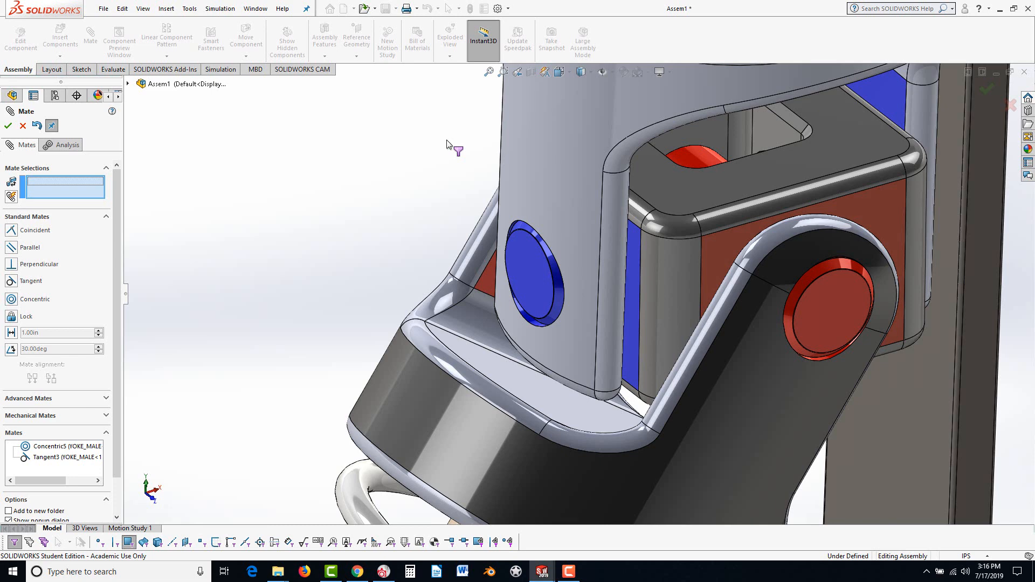
left_click(8, 127)
key("Escape")
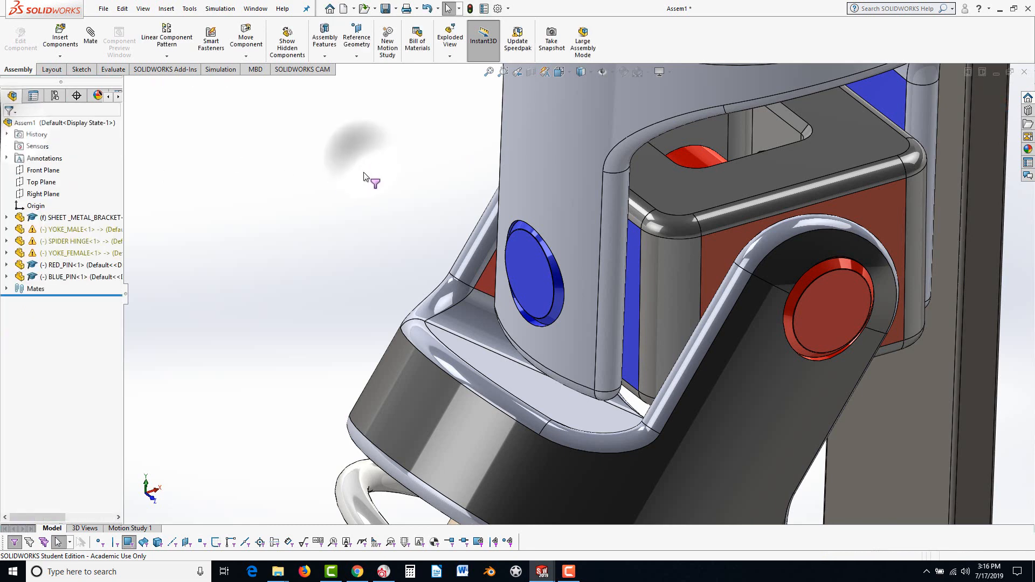
Open the BLUE_PIN part from the E5 folder in its own window and show its chamfered end and cylindrical face.
scroll(358, 301, "up", 3)
scroll(357, 305, "up", 5)
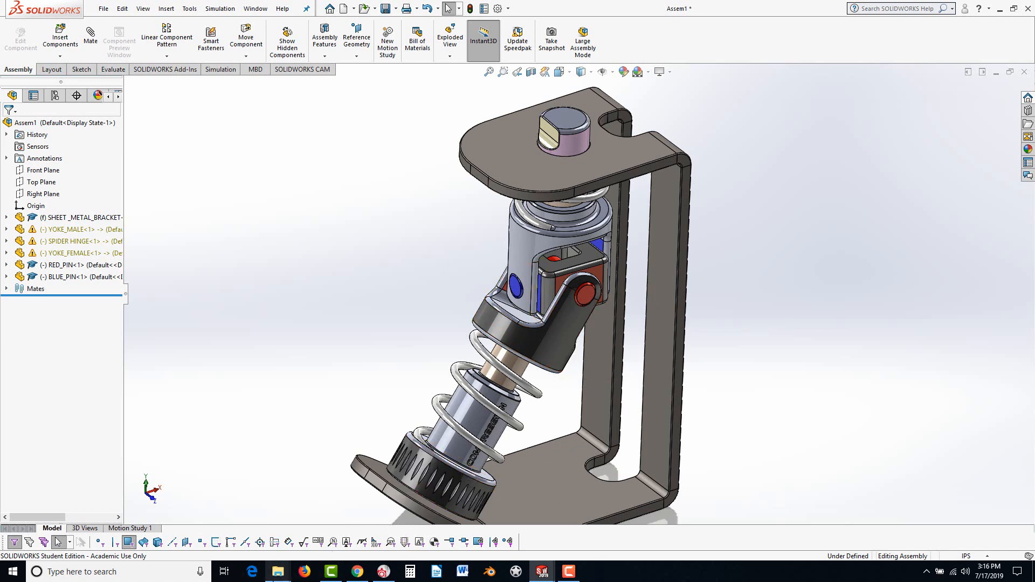
left_click(278, 572)
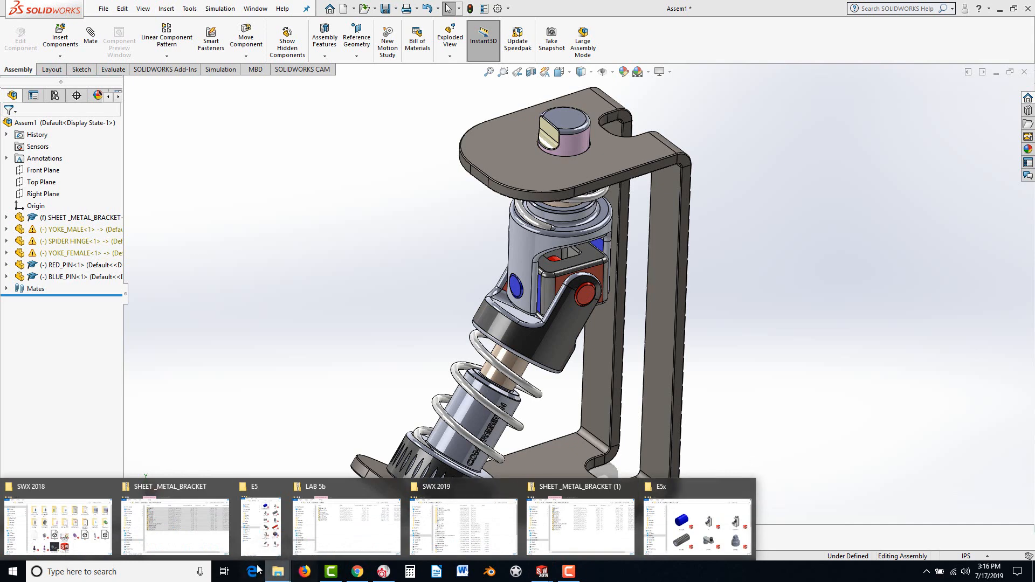
left_click(261, 526)
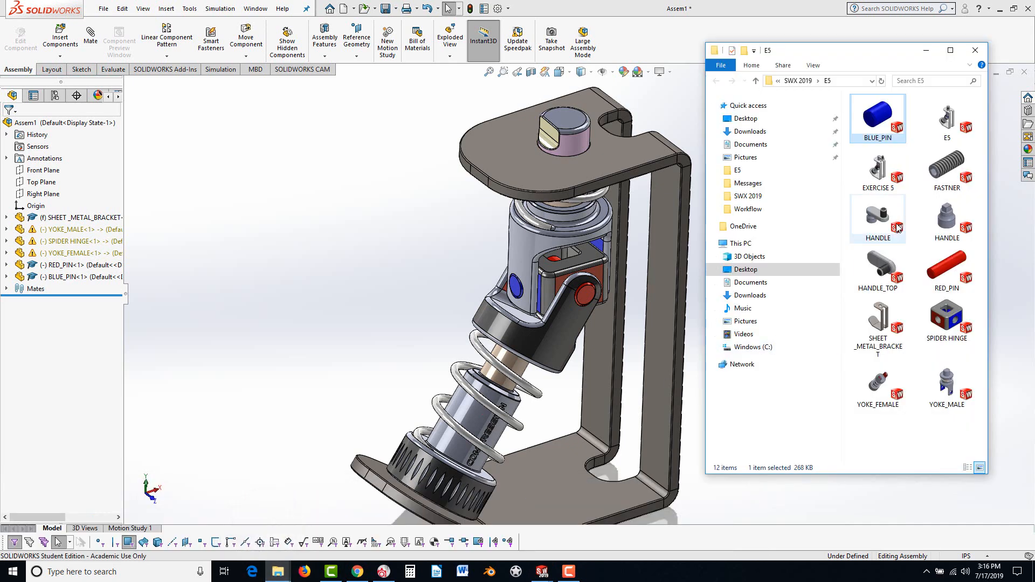
double_click(884, 121)
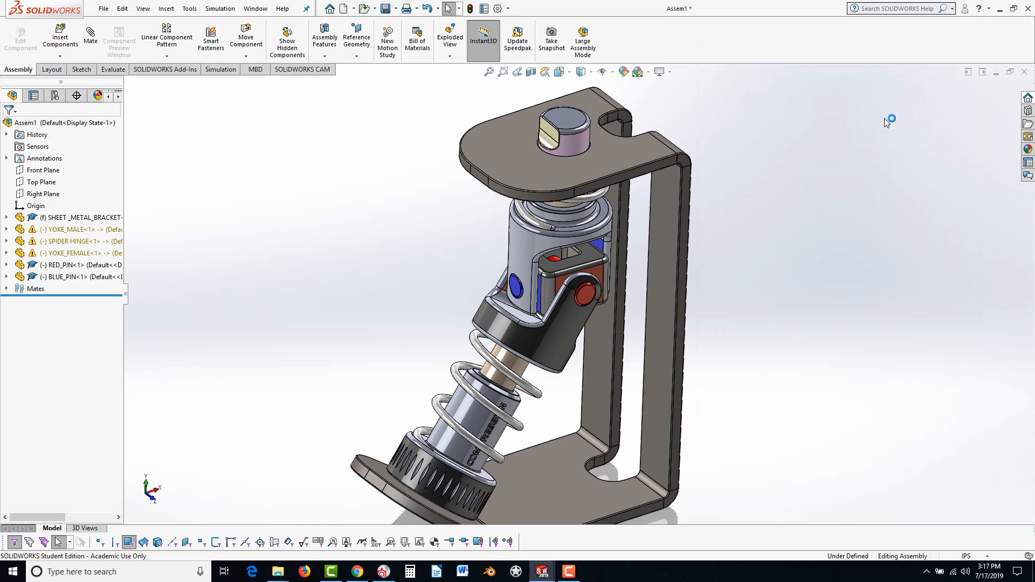
scroll(589, 350, "down", 3)
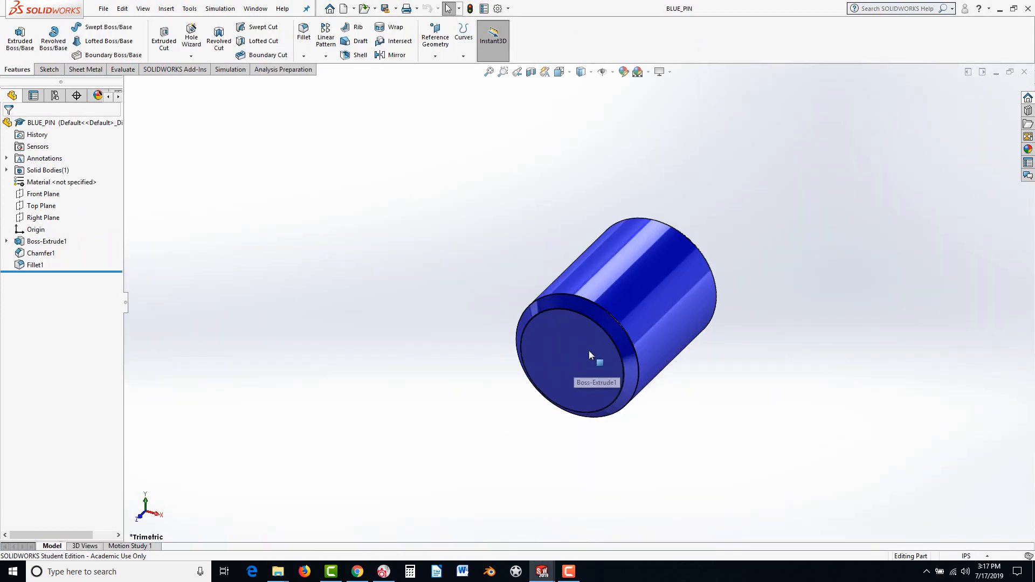
mouse_move(636, 291)
middle_mouse_down()
mouse_move(605, 314)
mouse_move(632, 306)
middle_mouse_up()
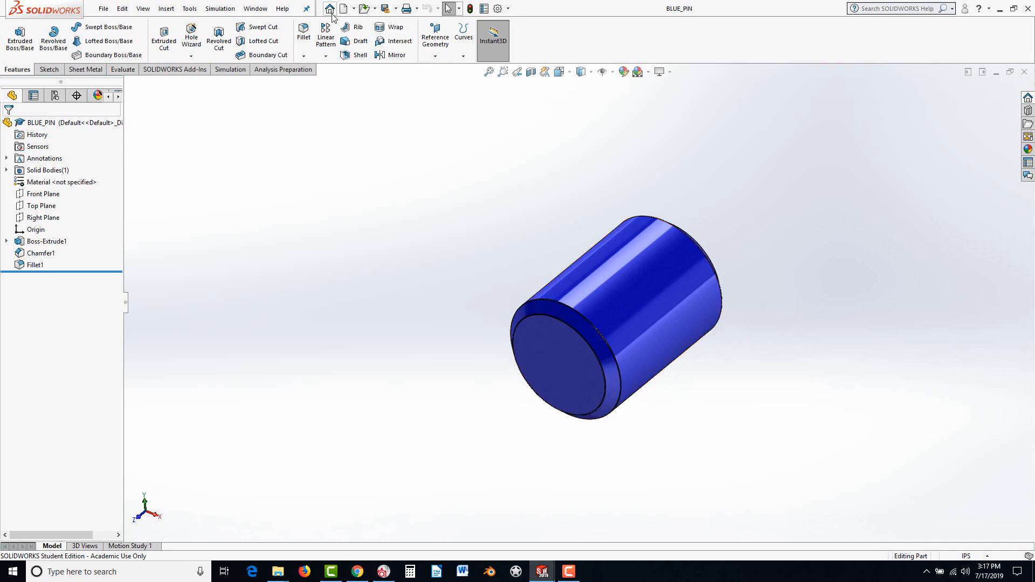
Close the EXERCISE 5 assembly without saving and tile the BLUE_PIN and Assem1 windows vertically.
left_click(257, 11)
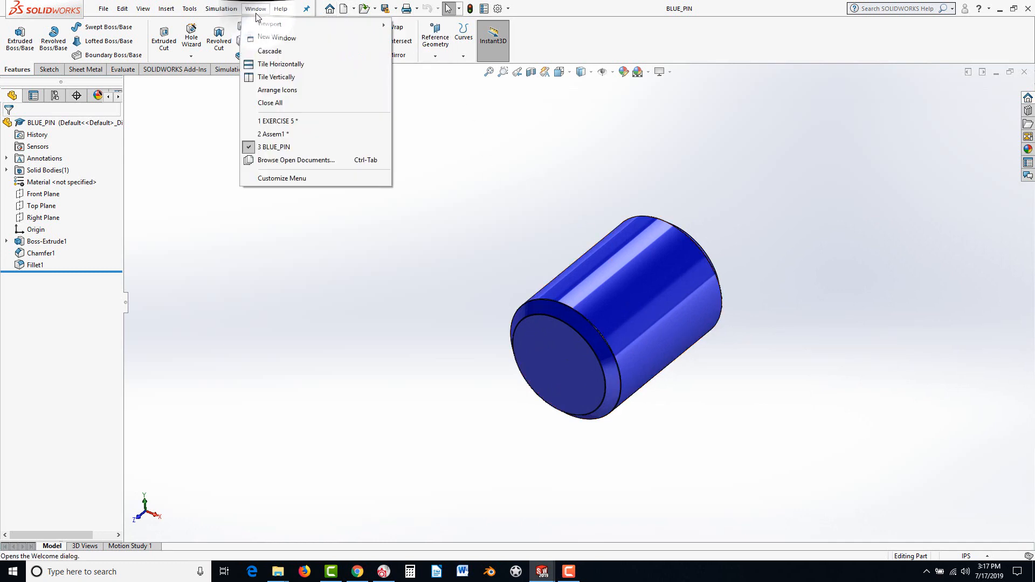
left_click(261, 79)
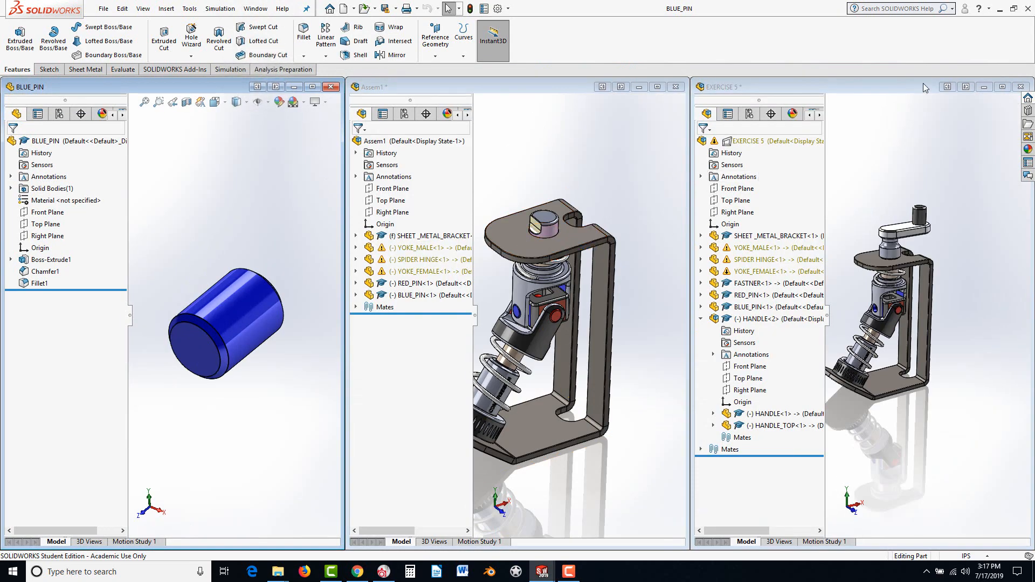
left_click(1021, 87)
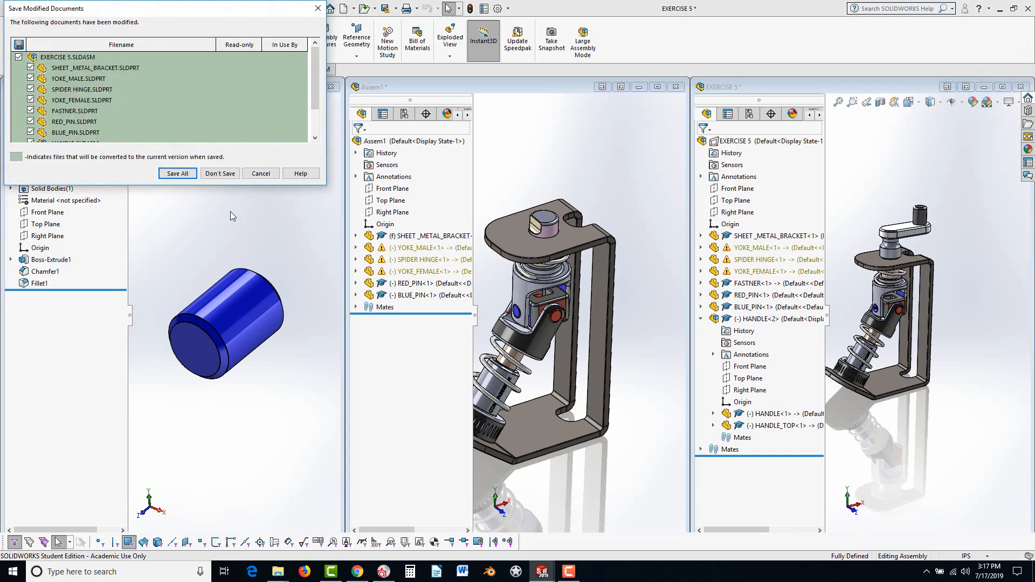
left_click(220, 174)
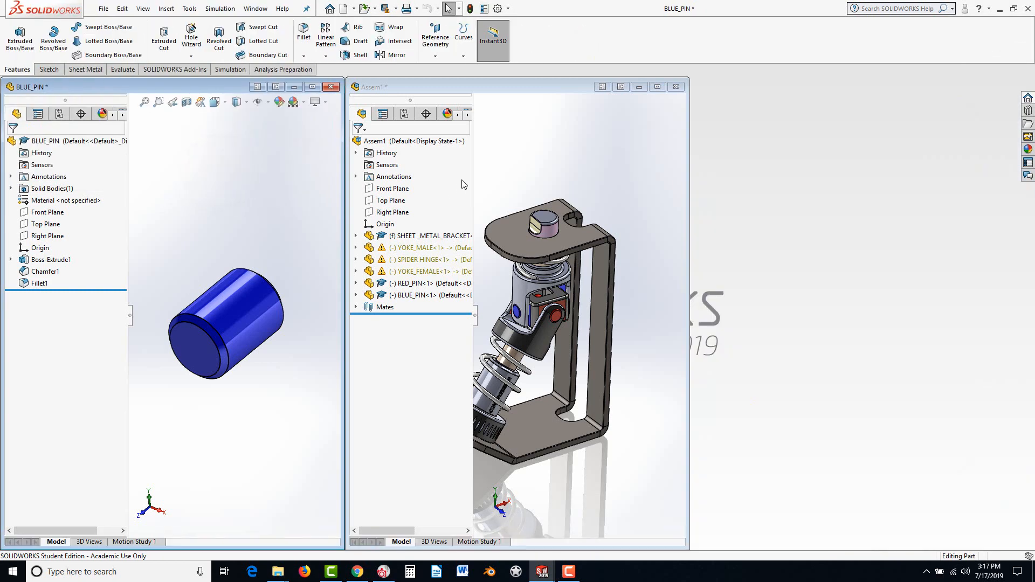
left_click(247, 11)
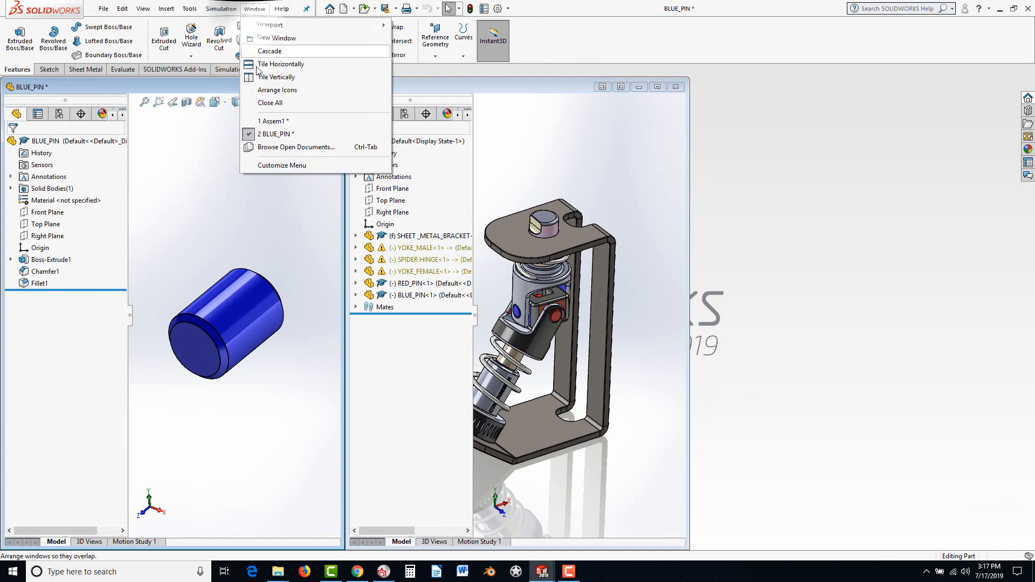
left_click(276, 78)
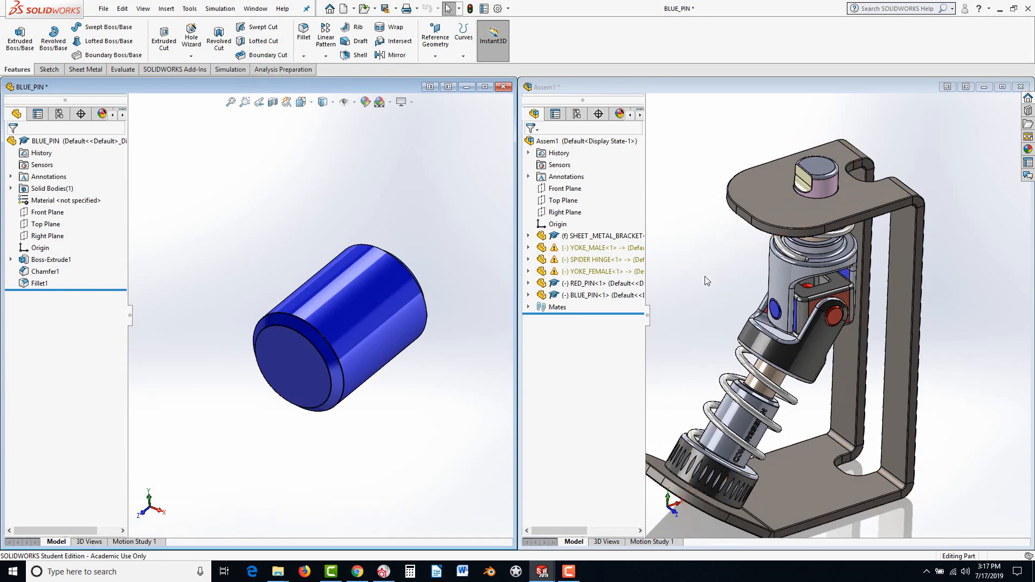
Insert a second BLUE_PIN by its cylindrical face into the open blue hole in YOKE_MALE's opposite arm, with a concentric mate.
left_click(797, 261)
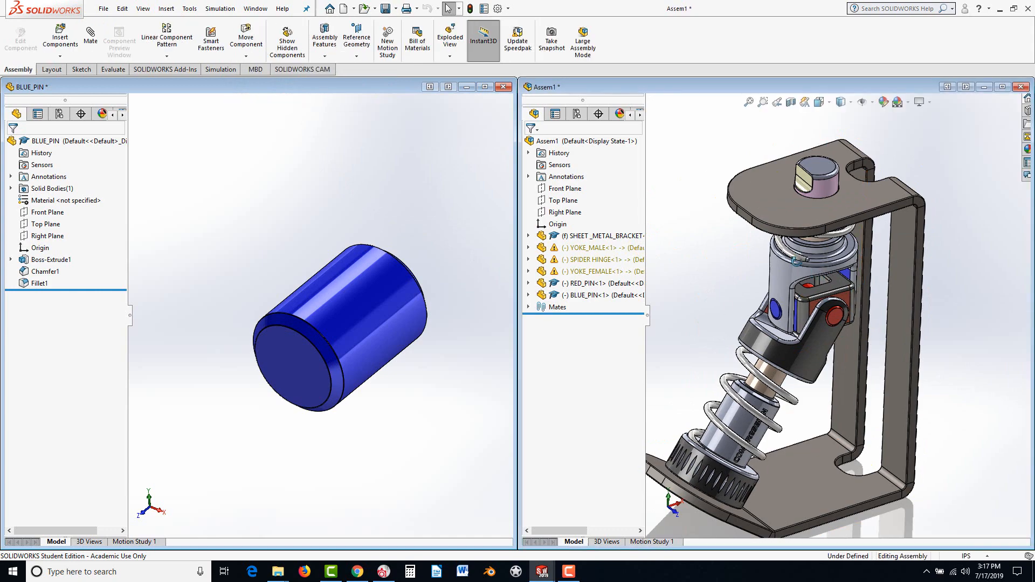
middle_click_drag(797, 261, 772, 319)
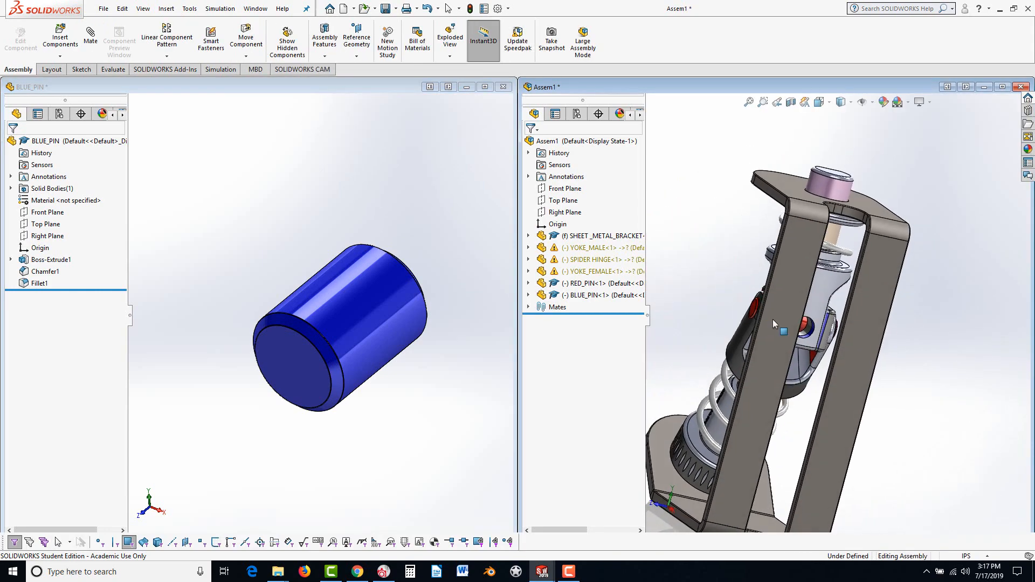
scroll(814, 310, "down", 5)
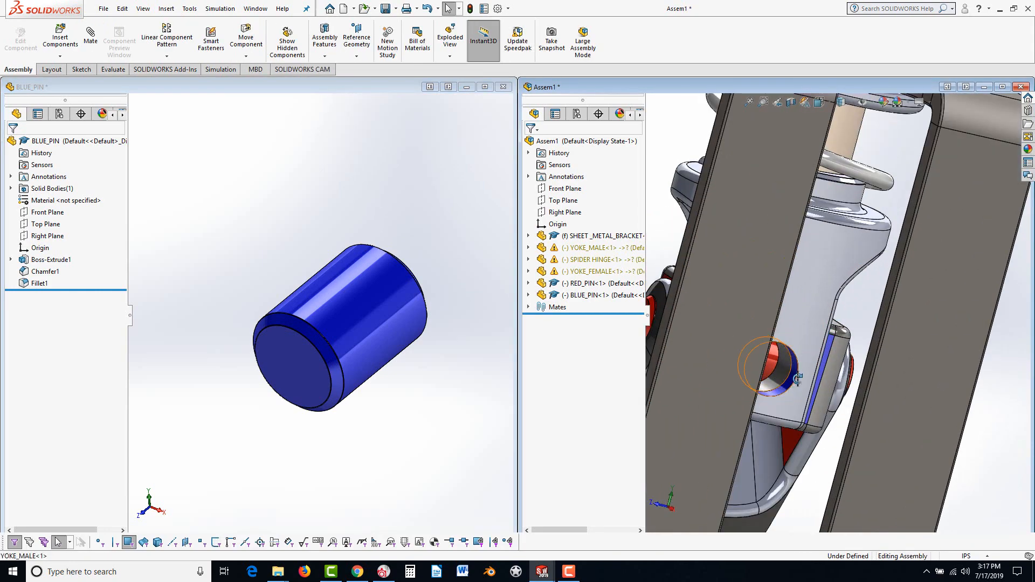
scroll(793, 384, "down", 4)
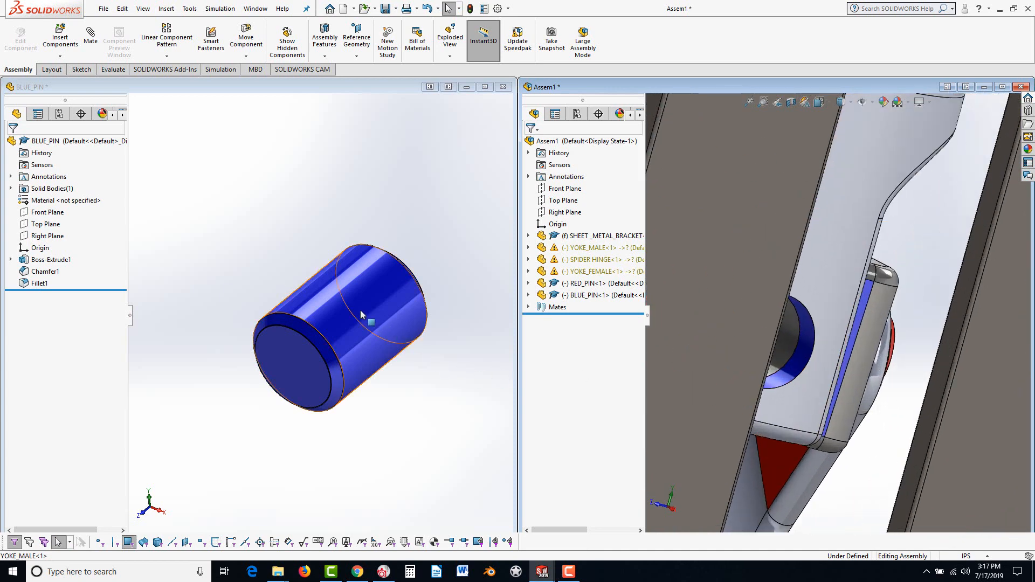
left_click(330, 301)
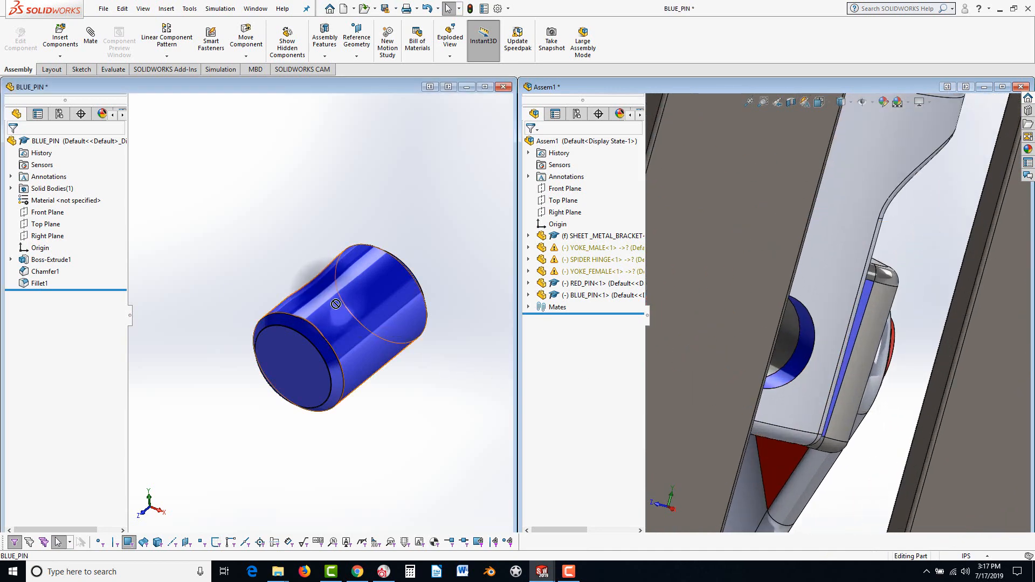
left_click_drag(639, 344, 812, 345)
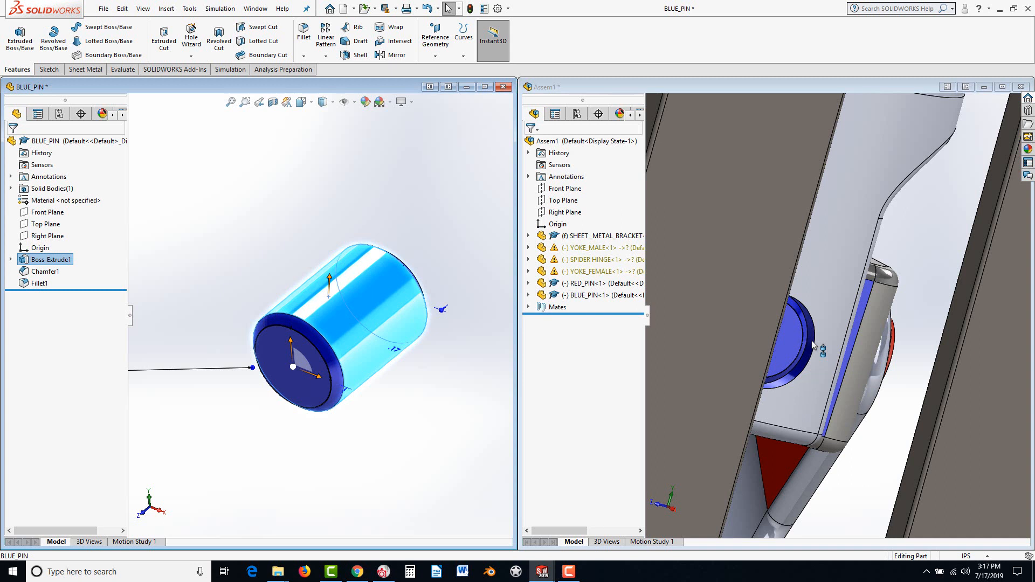
left_click_drag(814, 345, 814, 345)
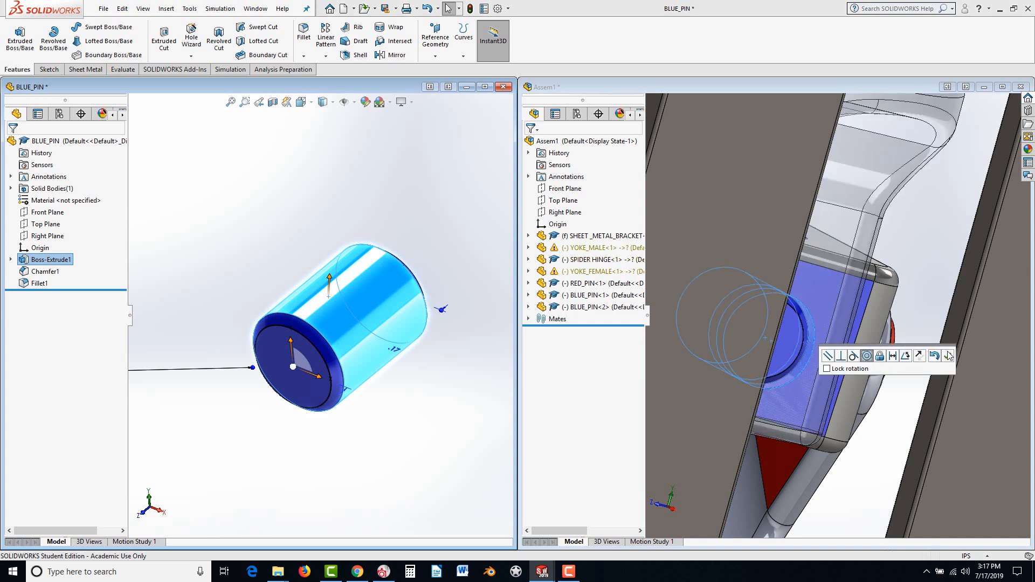
left_click(947, 356)
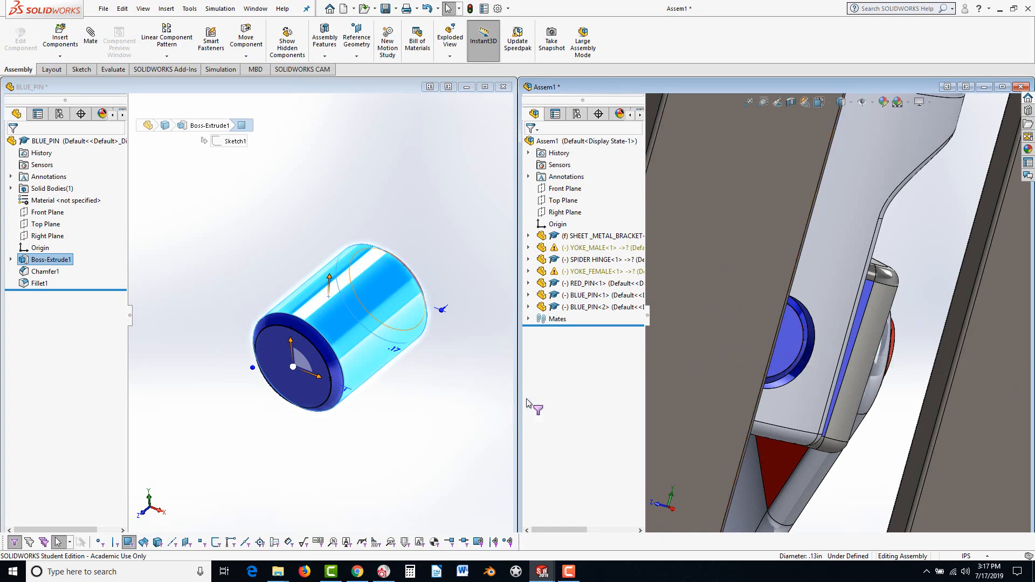
Add a tangent mate between the second BLUE_PIN's end face and YOKE_MALE's outer face.
left_click(792, 336)
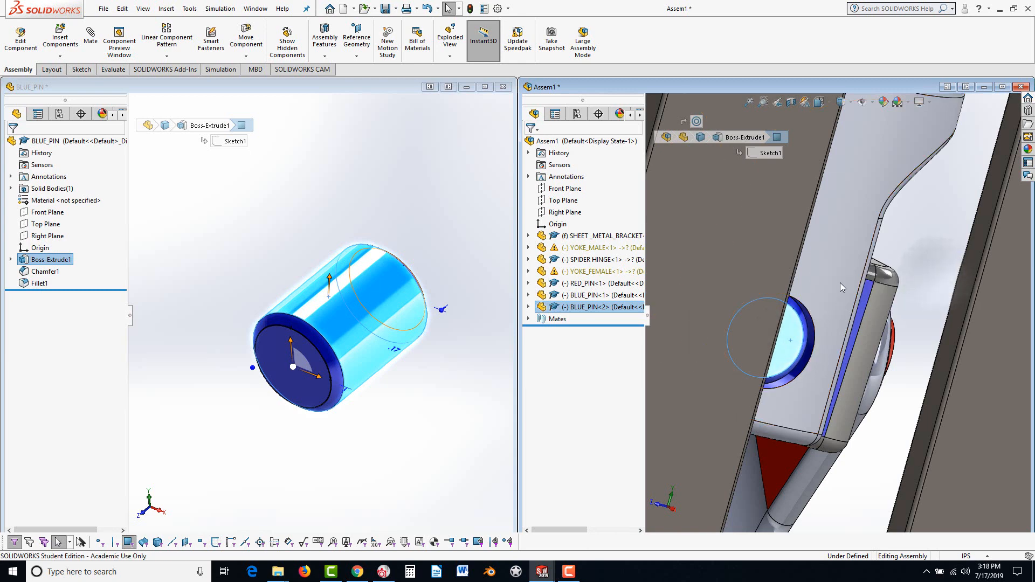
key("m")
left_click(837, 284)
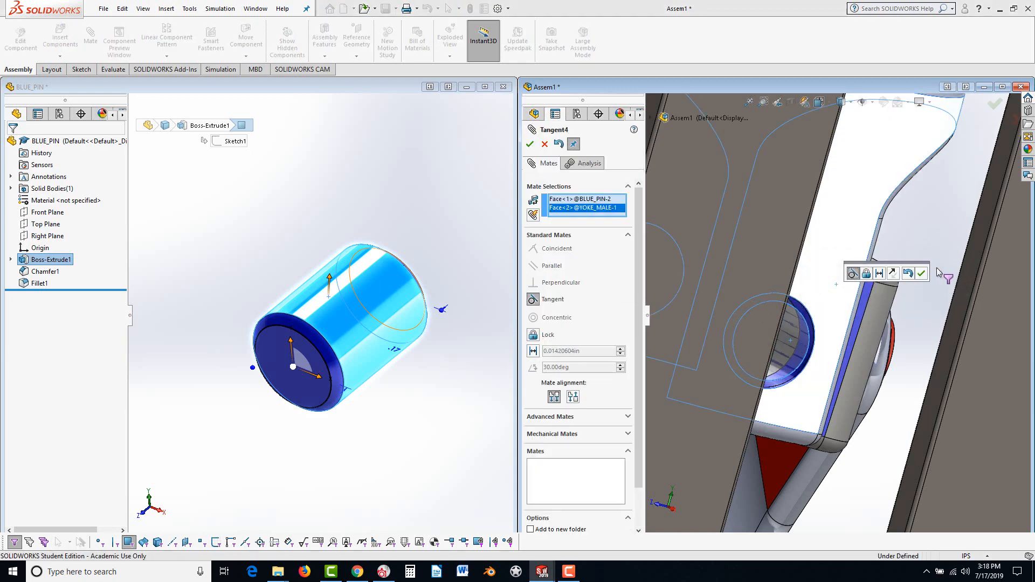
left_click(921, 275)
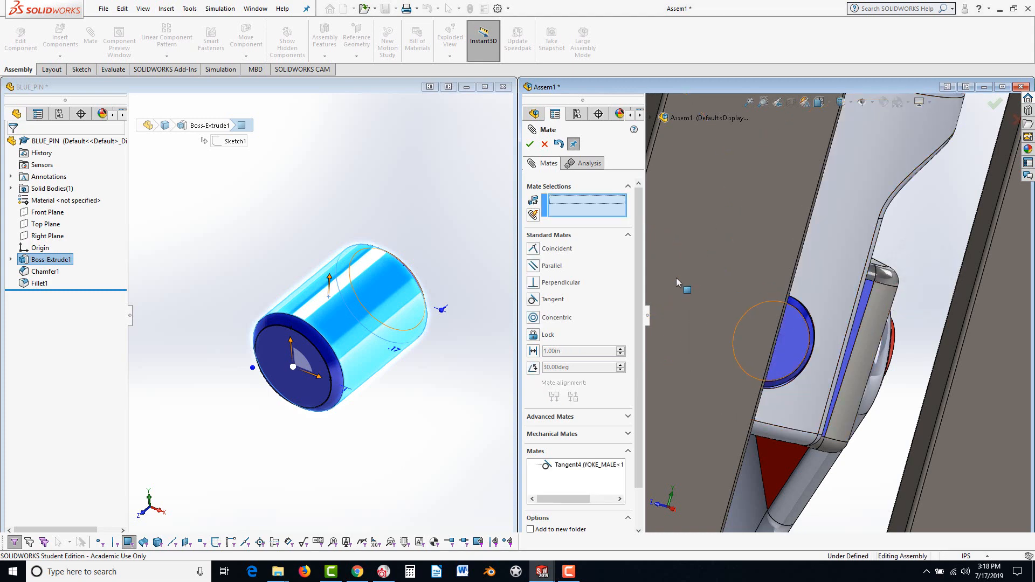
Close the BLUE_PIN part without saving, discarding its changes in the assembly, and dismiss the rebuild warnings.
left_click(503, 86)
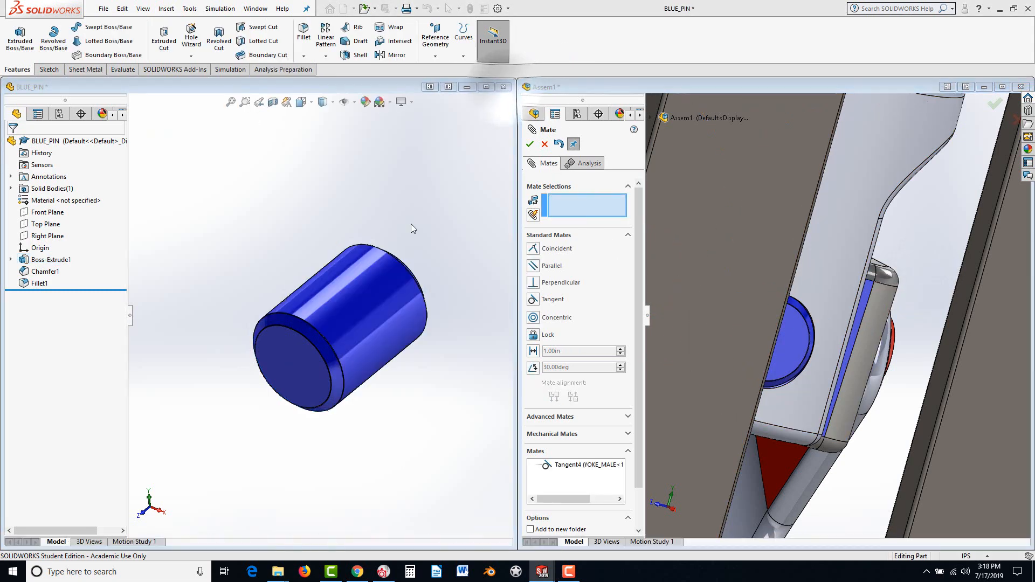
left_click(541, 286)
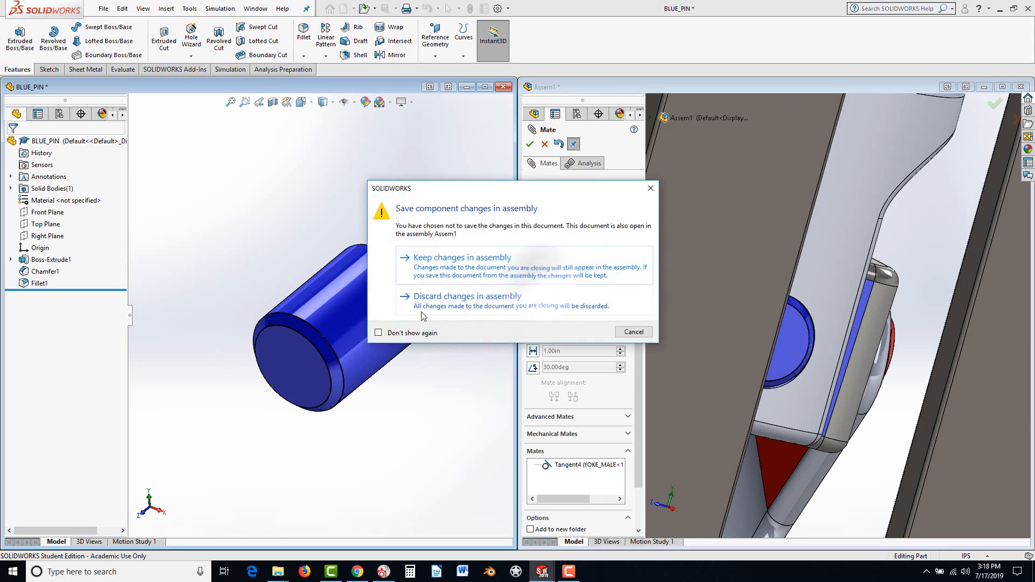
left_click(437, 304)
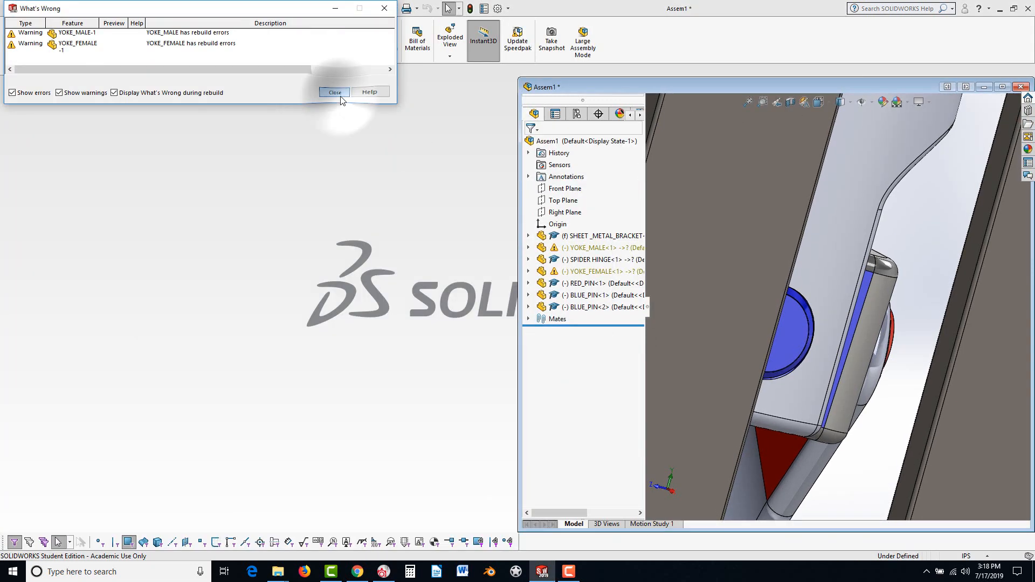
left_click(334, 92)
Show the whole assembly from the front, dismiss the unsaved-document notification and maximize the Assem1 window.
scroll(825, 256, "up", 8)
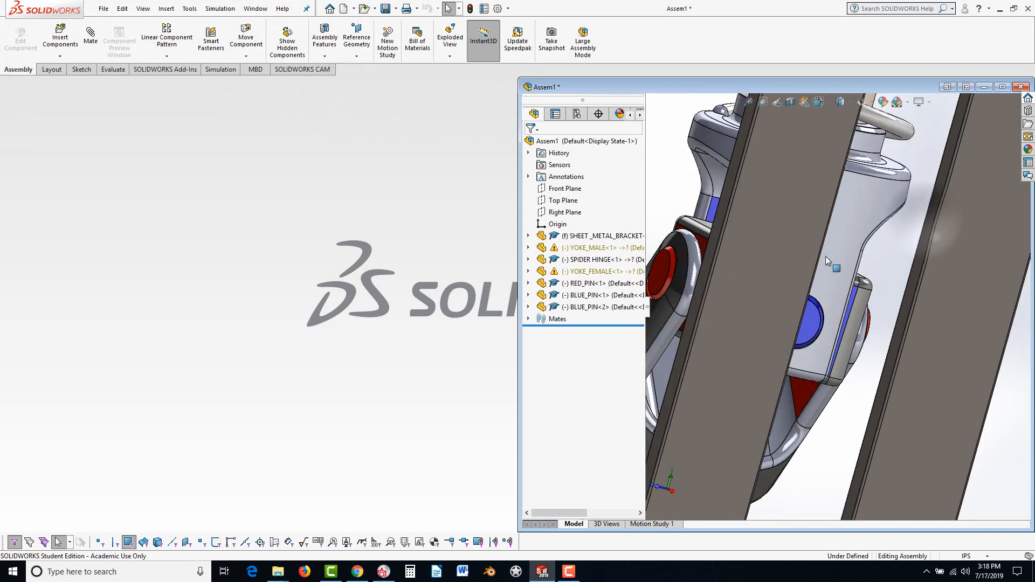
middle_click_drag(823, 258, 748, 297)
scroll(775, 305, "up", 1)
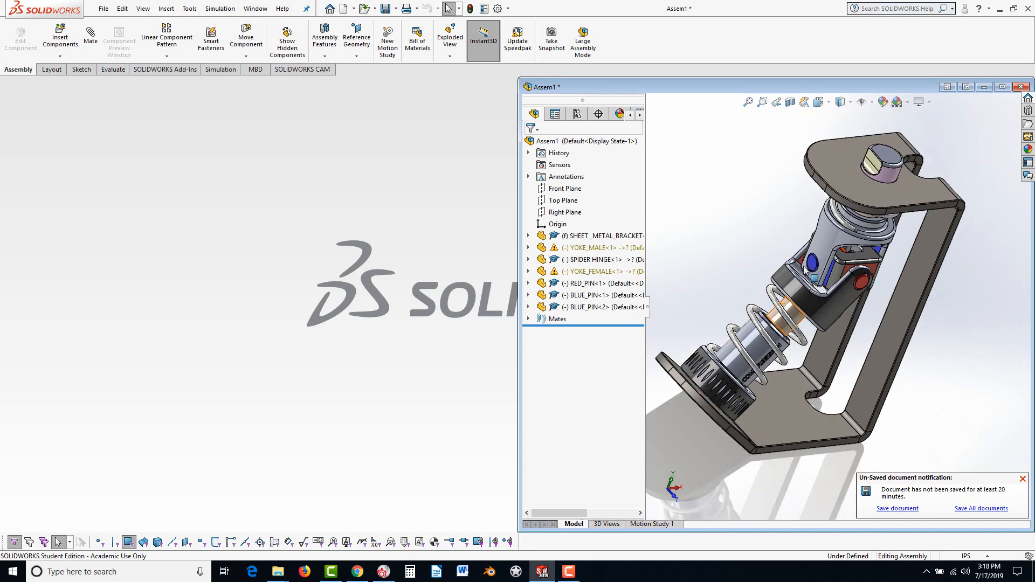
left_click(1023, 479)
scroll(830, 265, "down", 2)
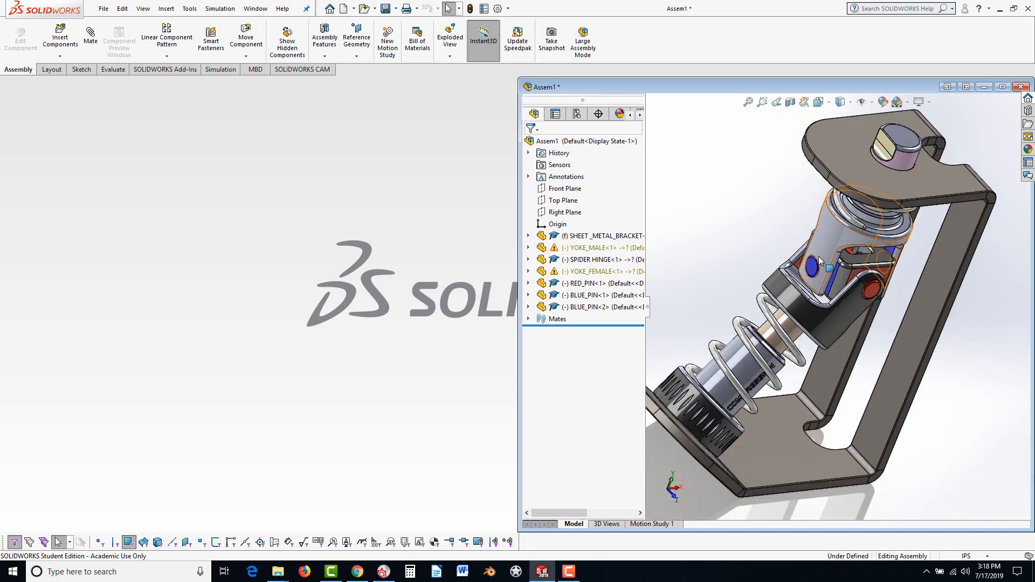
scroll(830, 266, "up", 2)
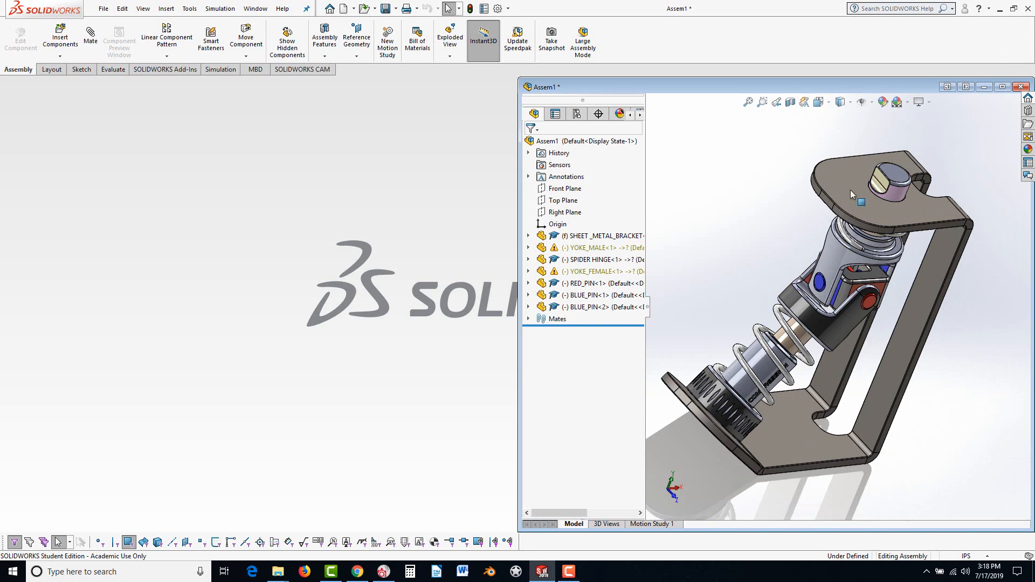
scroll(881, 226, "up", 2)
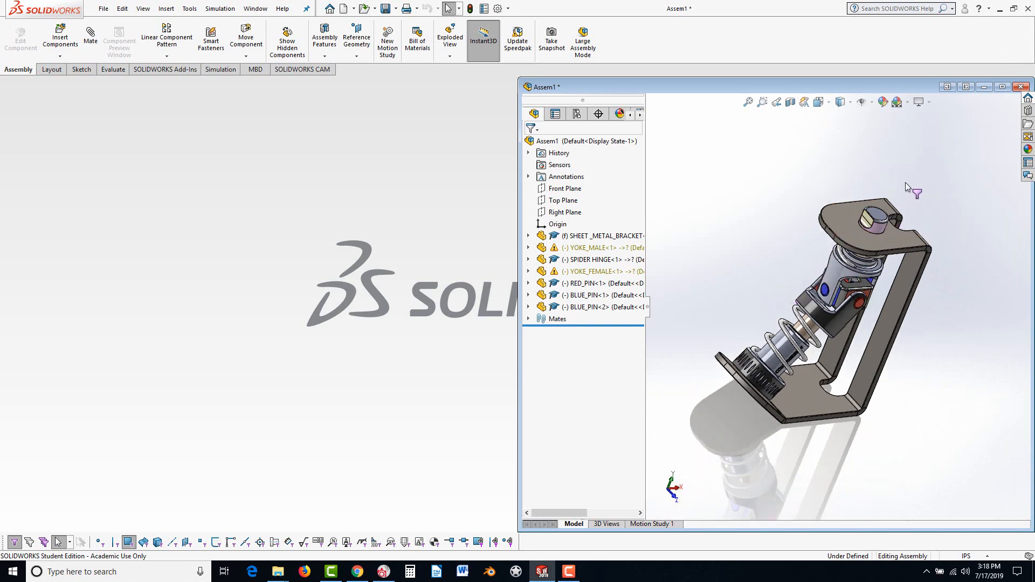
scroll(904, 182, "down", 1)
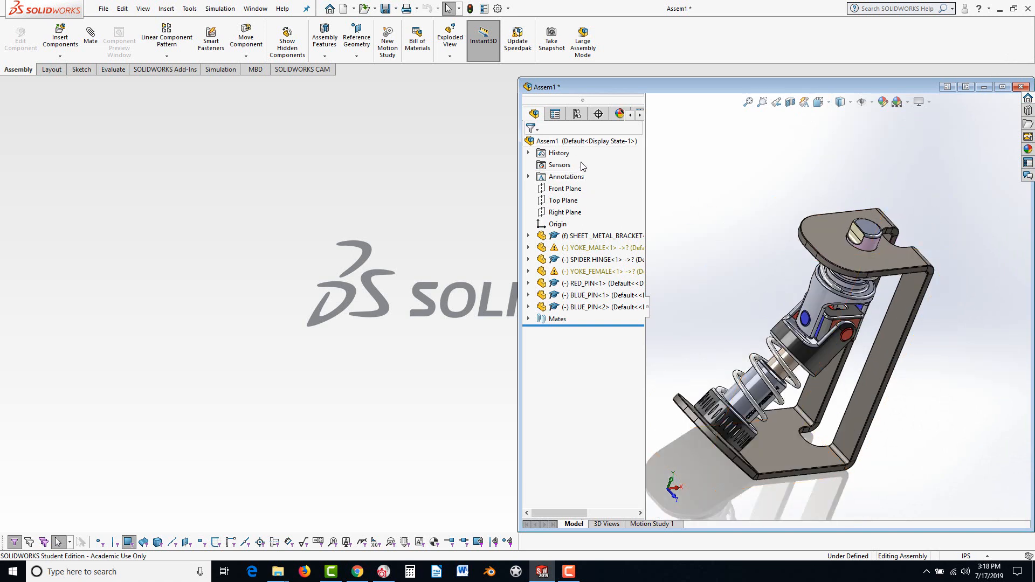
double_click(600, 86)
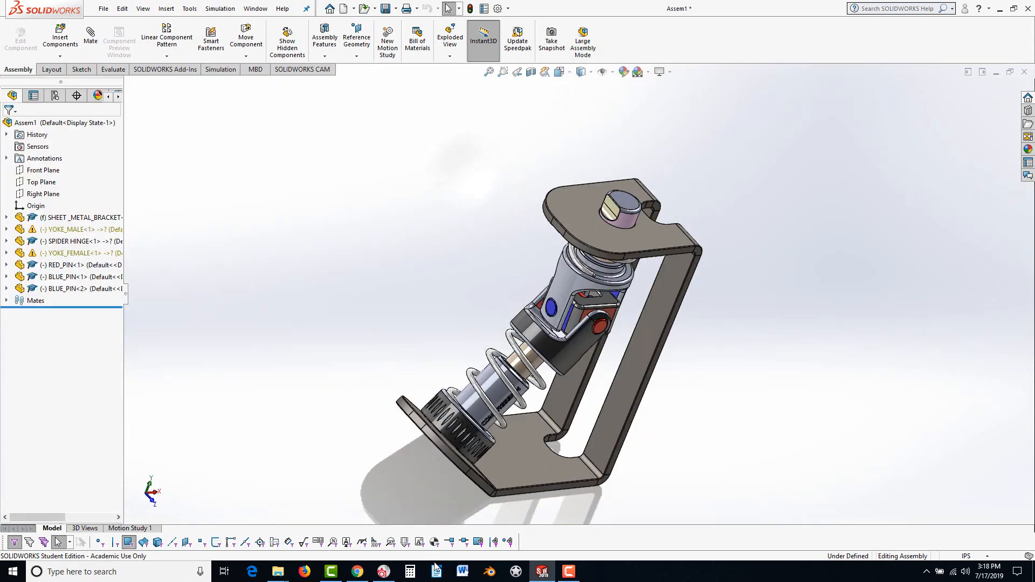
Insert the HANDLE subassembly from the E5 folder and place it above the bracket.
left_click(278, 572)
left_click(66, 44)
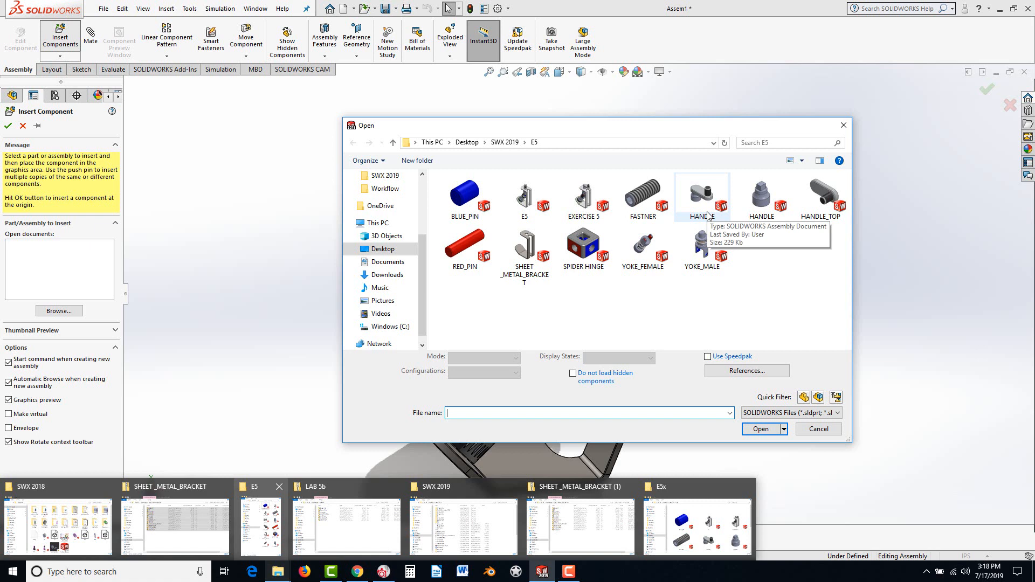
left_click(703, 199)
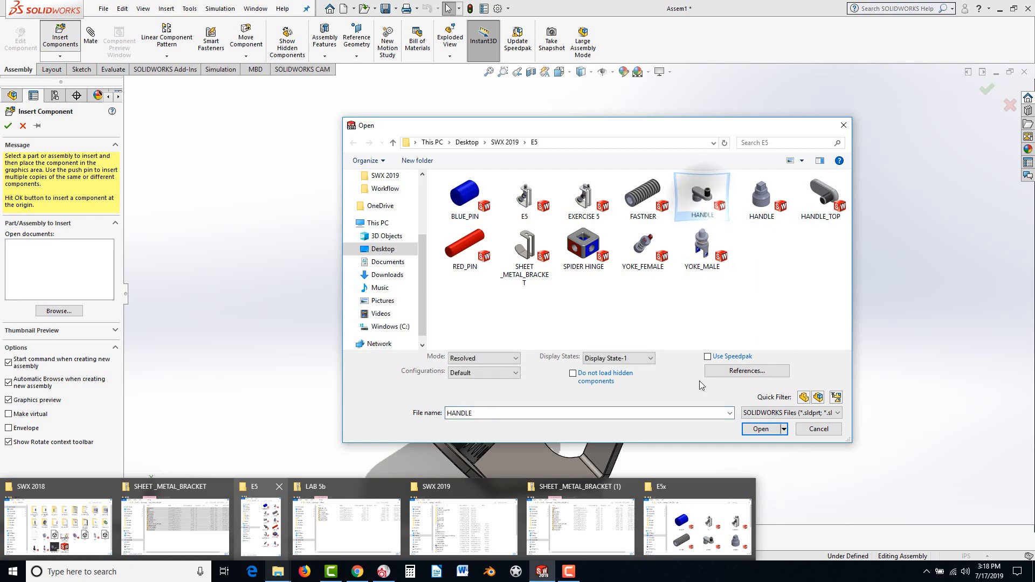
left_click(762, 429)
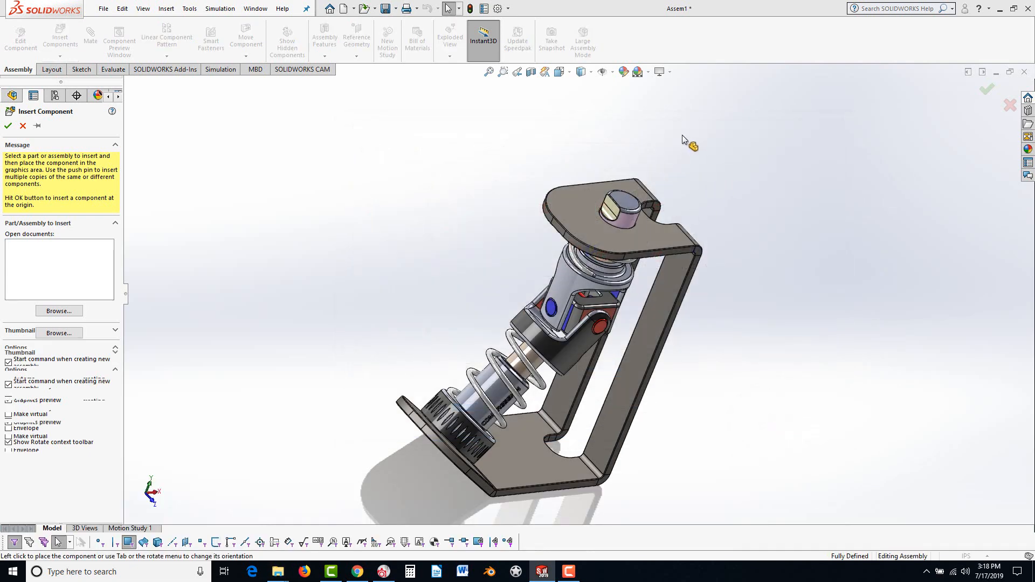
left_click(665, 132)
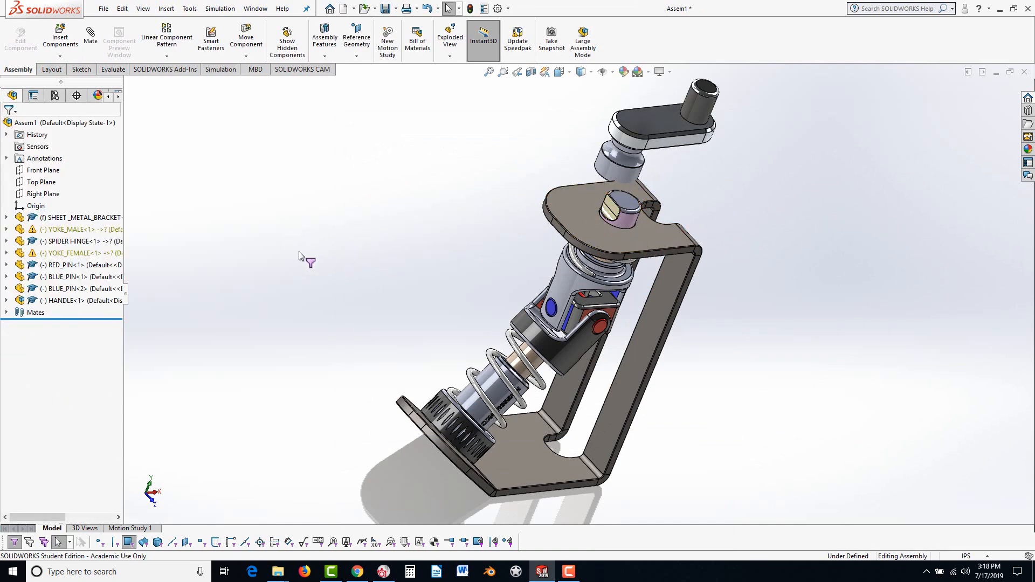
Add a concentric mate between the lower cylindrical face of HANDLE and the cylindrical shaft face of YOKE_MALE.
scroll(604, 162, "down", 5)
left_click(635, 192)
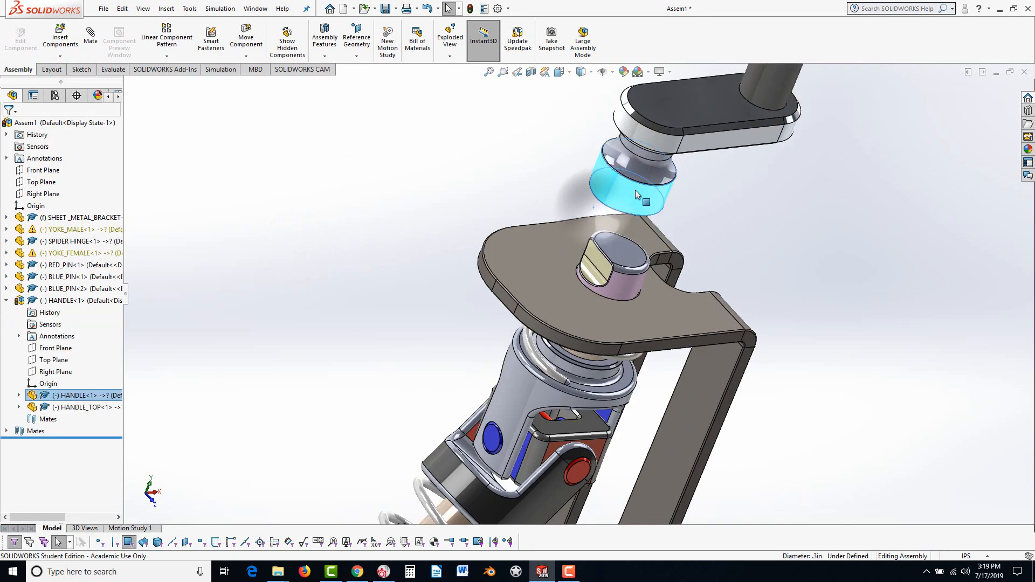
left_click_drag(635, 192, 763, 163)
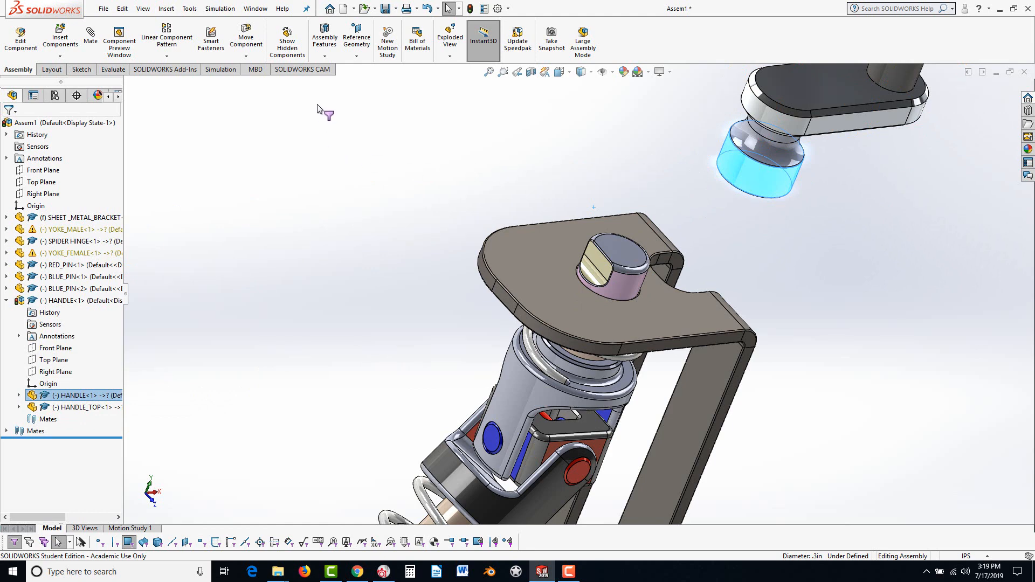
left_click(91, 35)
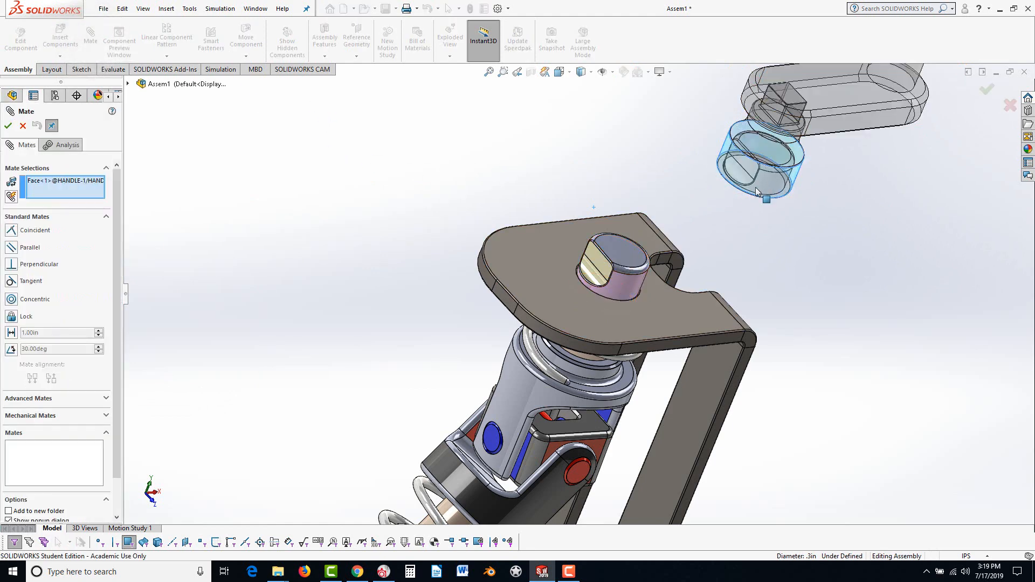
left_click(630, 290)
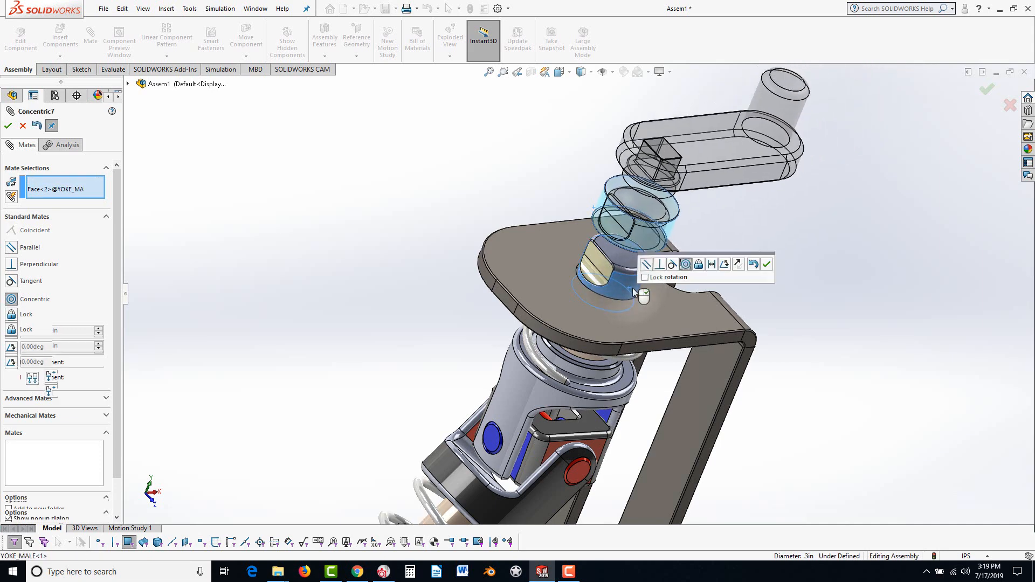
left_click(767, 265)
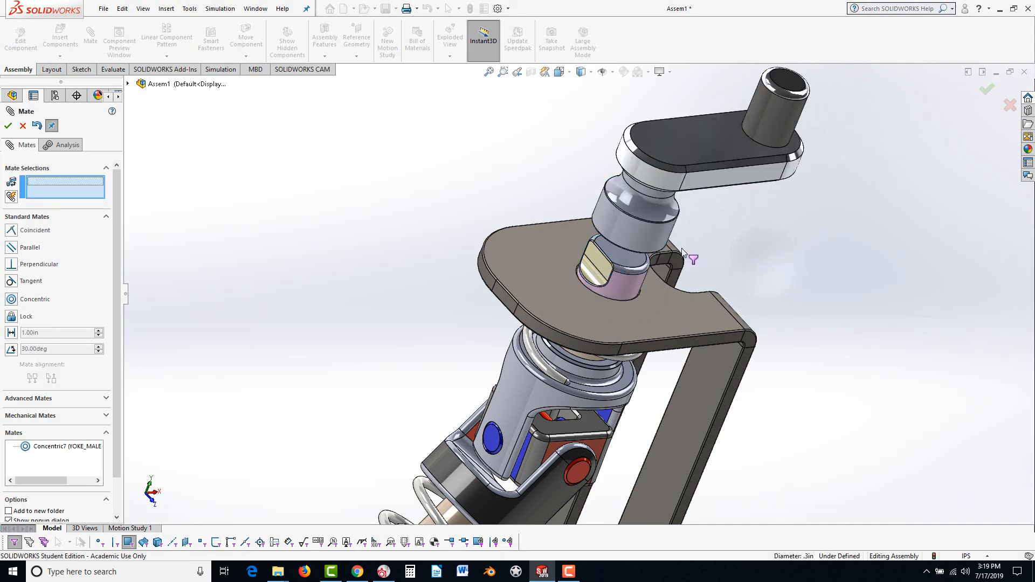
Move HANDLE up along the shaft and apply a coincident mate between YOKE_MALE's shaft flat and the flat face inside HANDLE's cavity.
left_click_drag(654, 241, 690, 150)
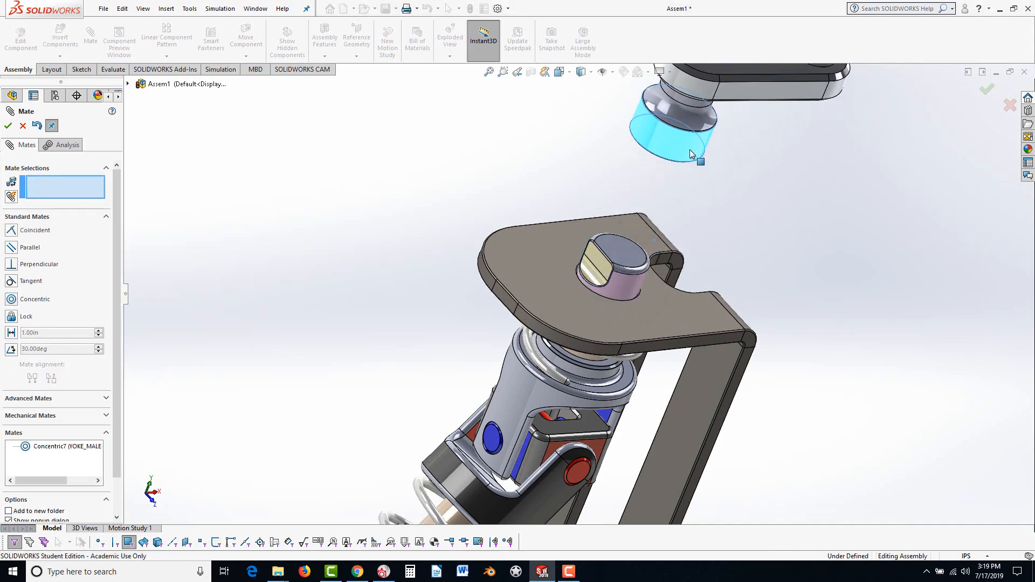
left_click(605, 264)
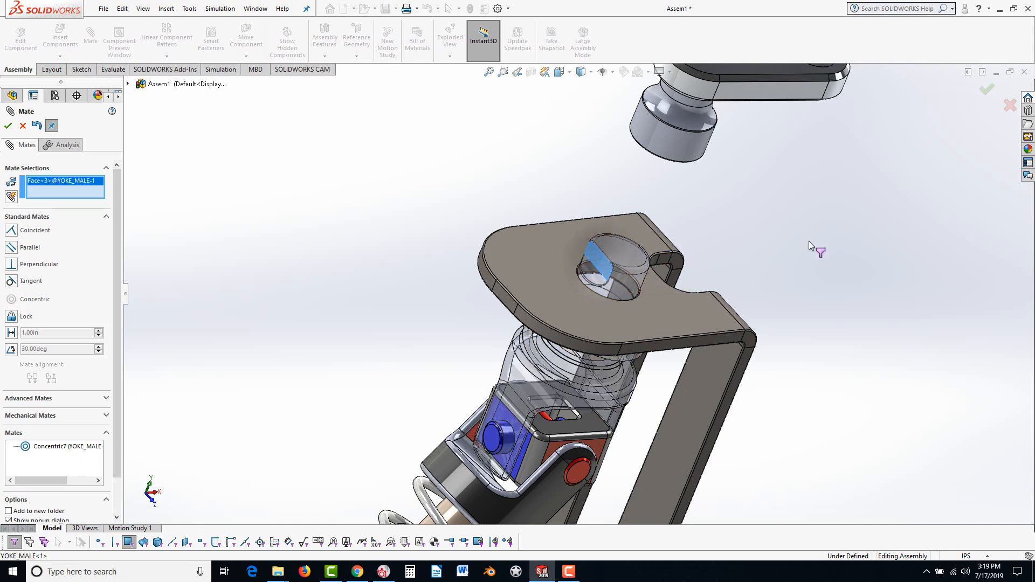
middle_click_drag(812, 244, 730, 193)
scroll(729, 193, "down", 3)
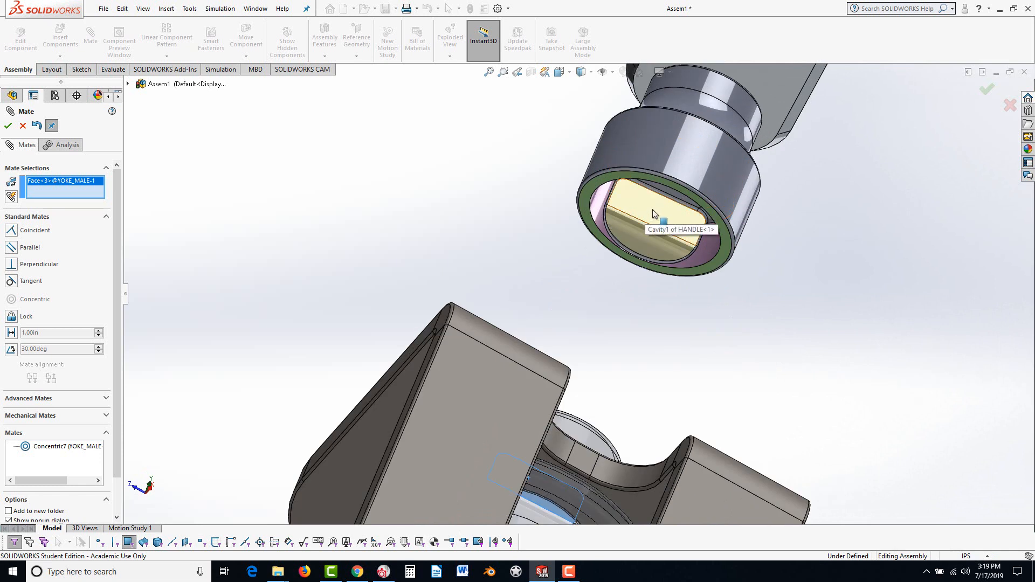
left_click(653, 210)
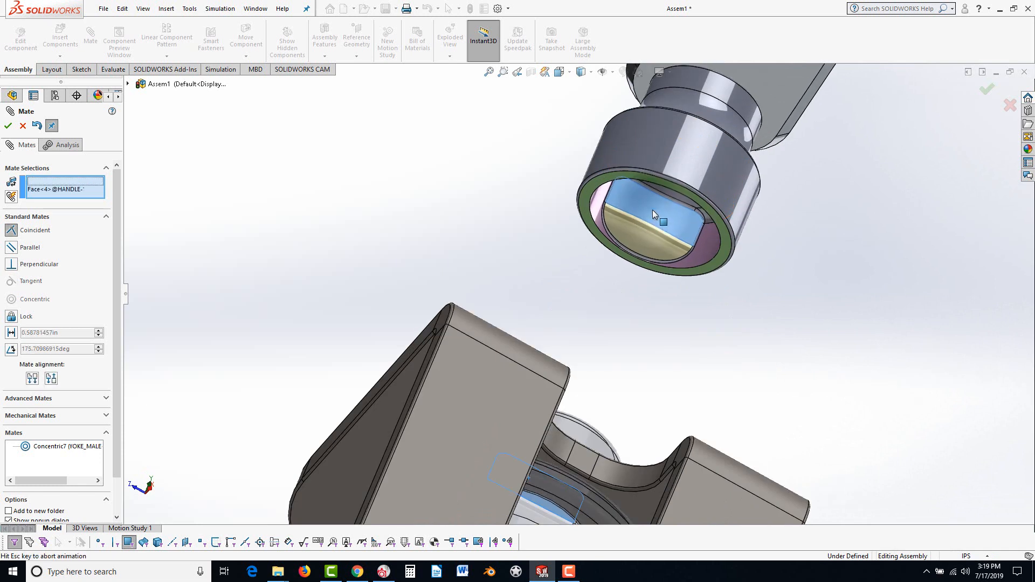
Apply a coincident mate between the flat inside the handle's socket and the matching flat on YOKE_MALE.
left_click(774, 188)
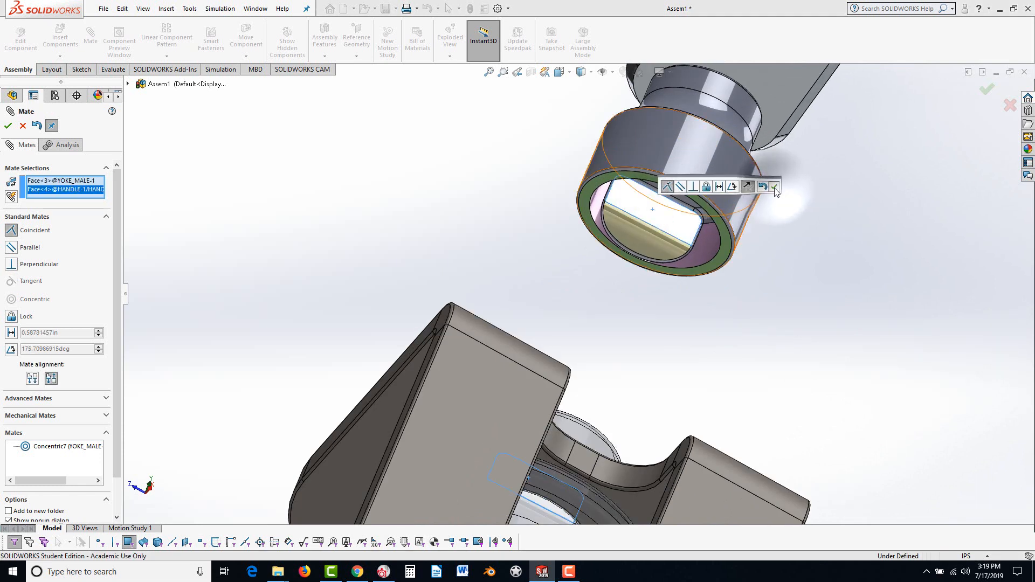
scroll(703, 342, "up", 3)
scroll(685, 328, "up", 1)
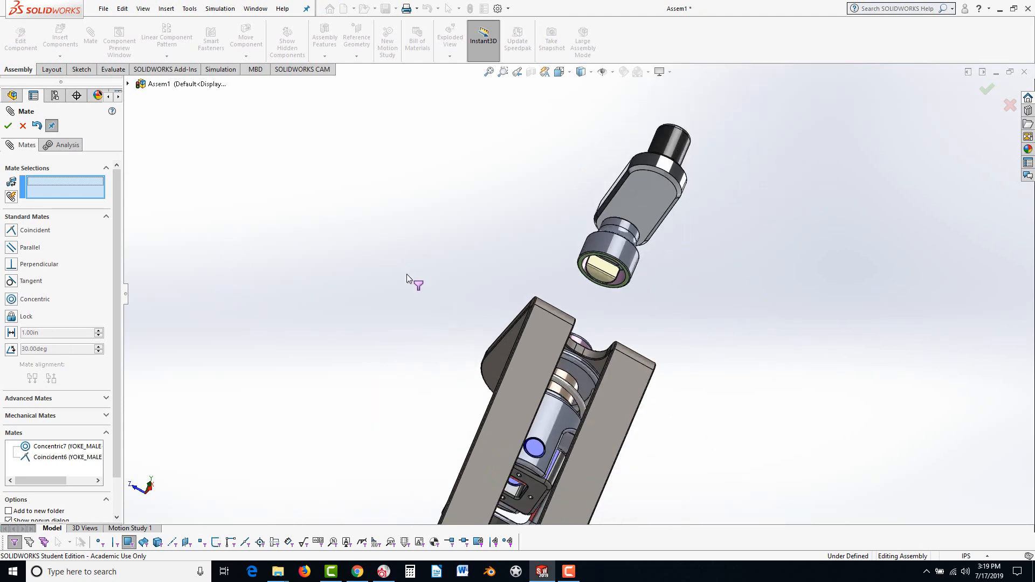
Add a 0.01 in distance mate between the handle's ring-shaped bottom face and the bracket's top face, and finish mating.
middle_click_drag(406, 273, 452, 280)
scroll(625, 302, "down", 6)
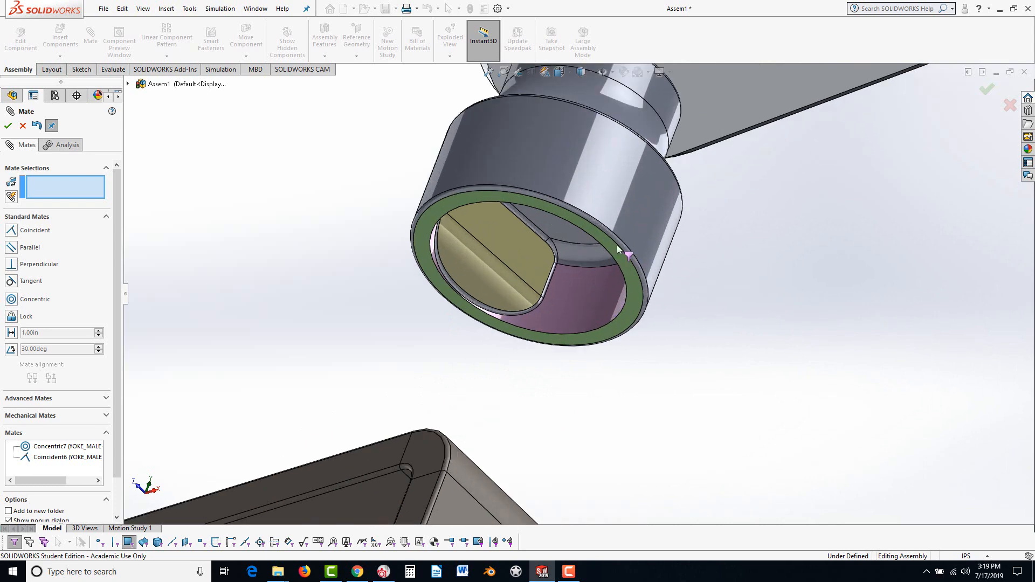
left_click(635, 302)
scroll(658, 372, "up", 5)
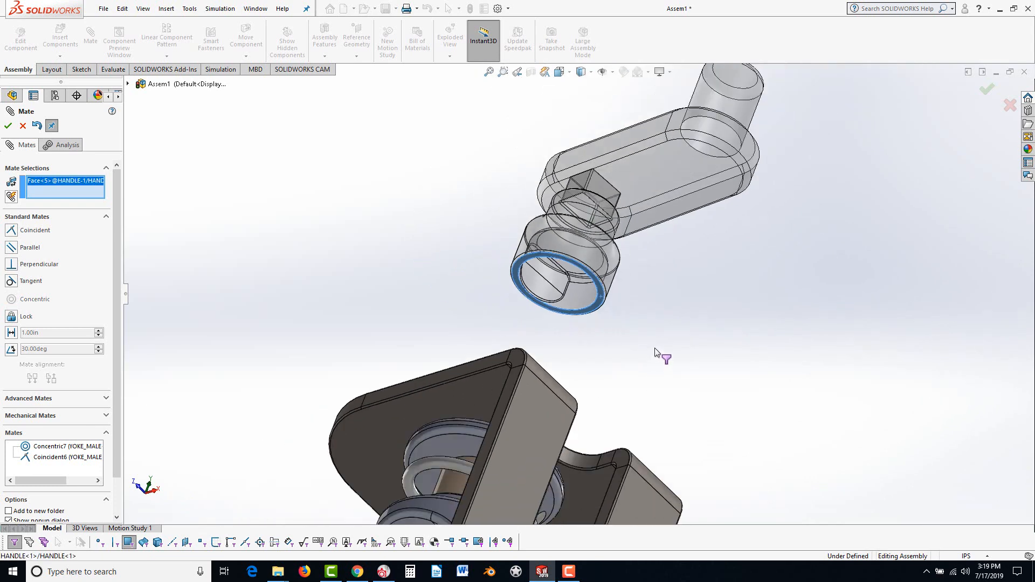
middle_click_drag(661, 354, 593, 389)
left_click(546, 367)
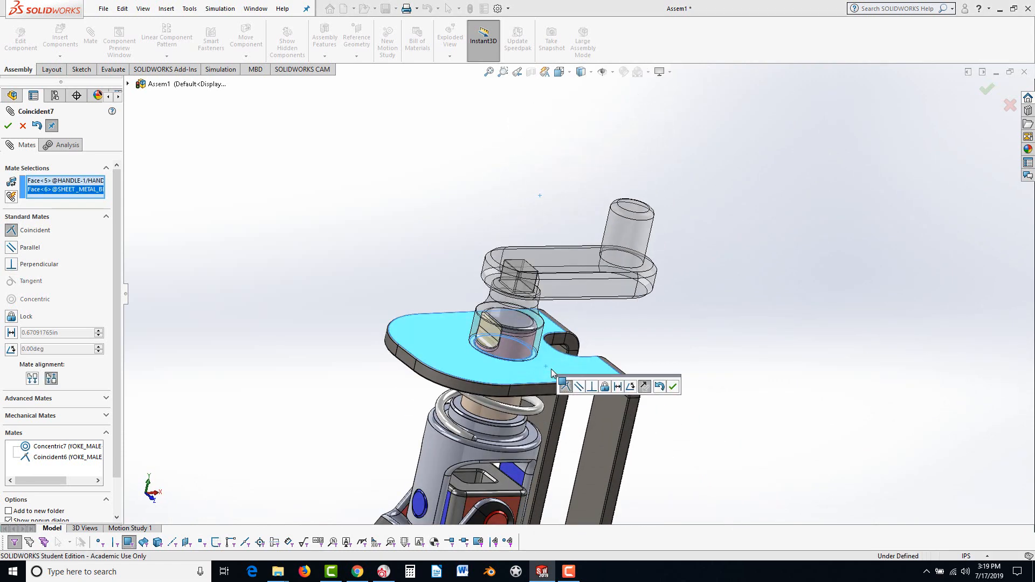
left_click(617, 387)
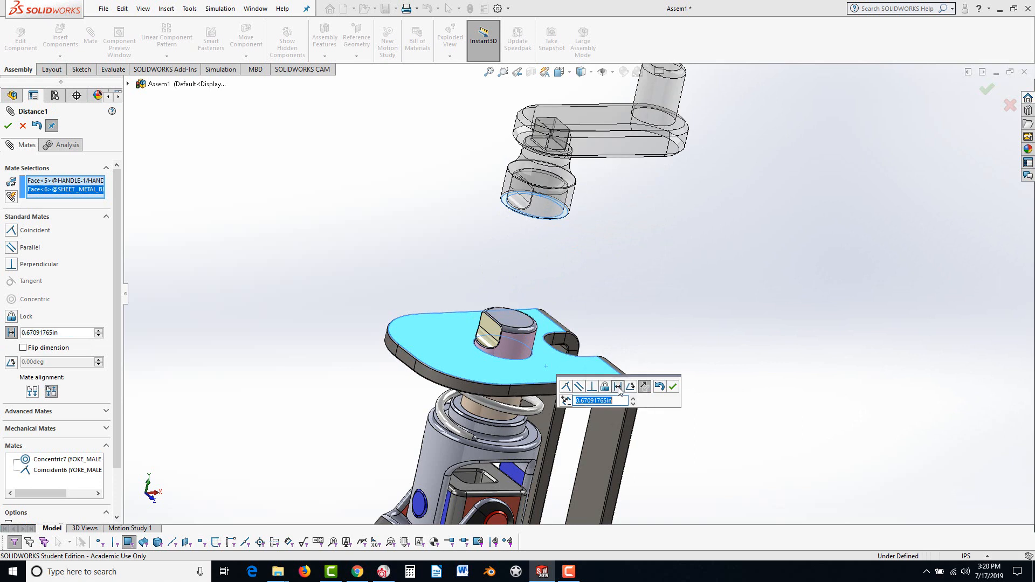
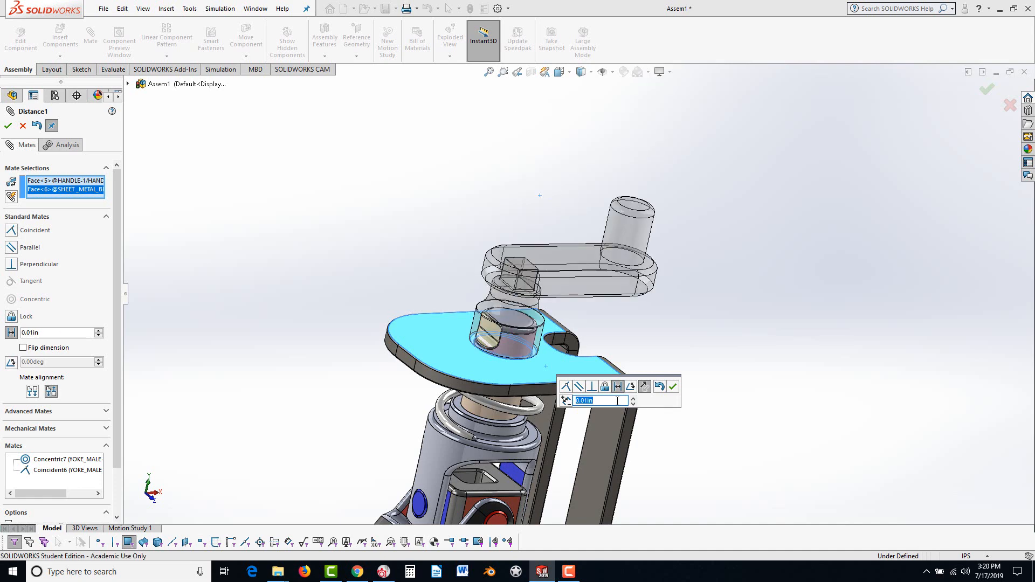
left_click(673, 388)
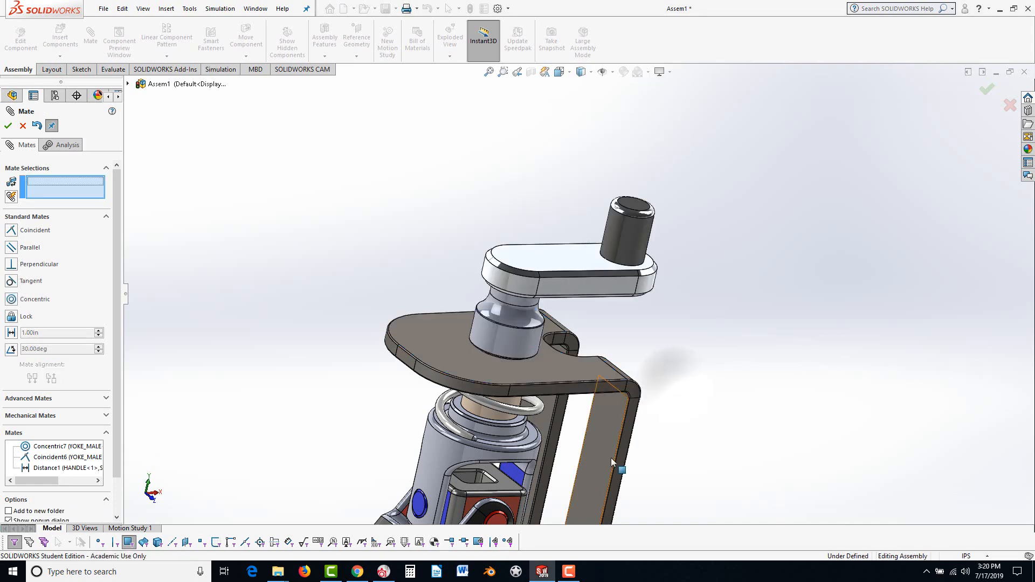
middle_click_drag(610, 458, 541, 398)
scroll(512, 351, "down", 5)
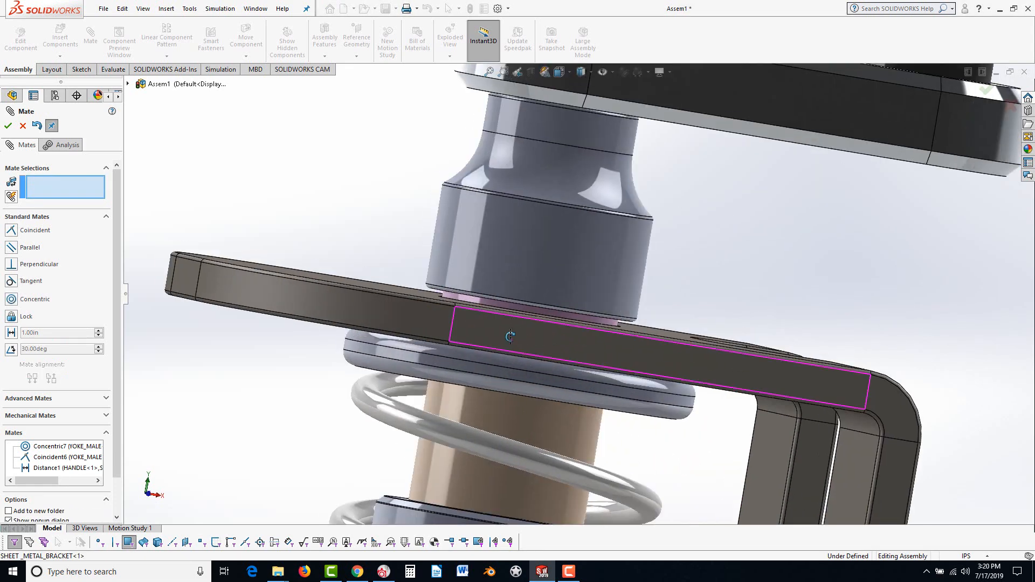
scroll(509, 333, "down", 2)
scroll(509, 332, "down", 1)
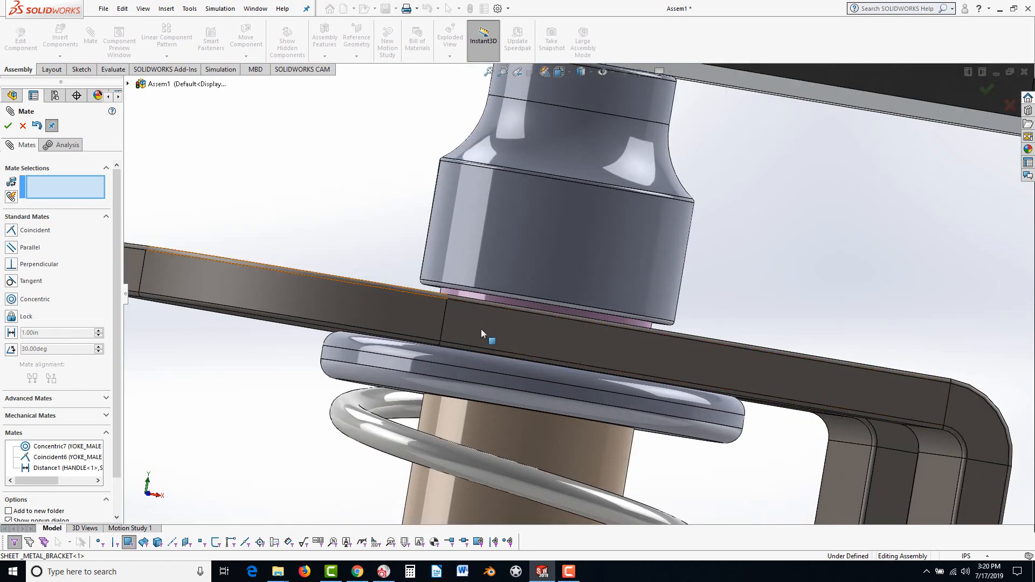
left_click(7, 127)
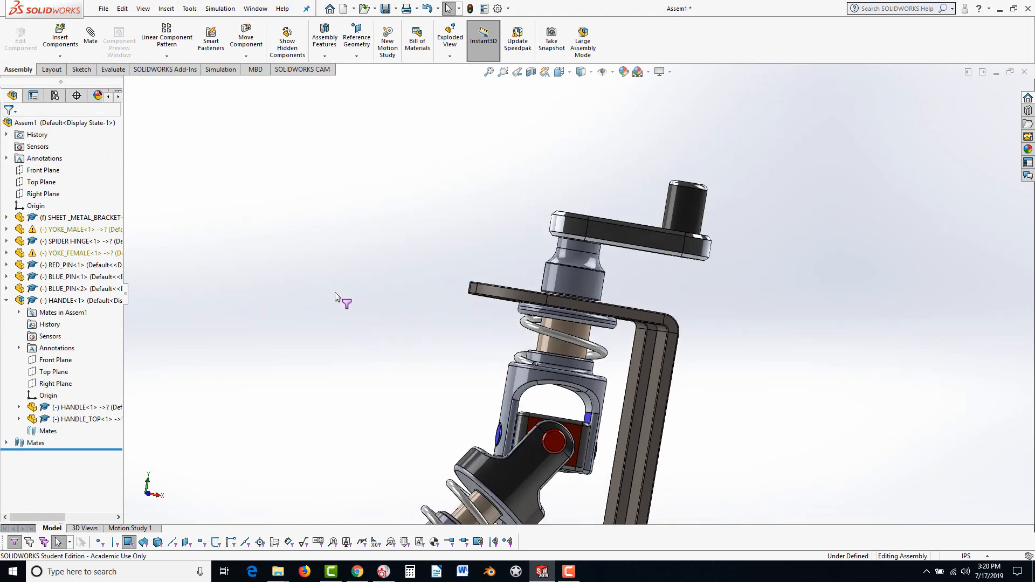
Insert the FASTNER part without opening its referenced documents, placing it in the central opening of the spider hinge's exposed face.
scroll(471, 267, "up", 2)
middle_click_drag(471, 267, 493, 385)
scroll(506, 437, "down", 2)
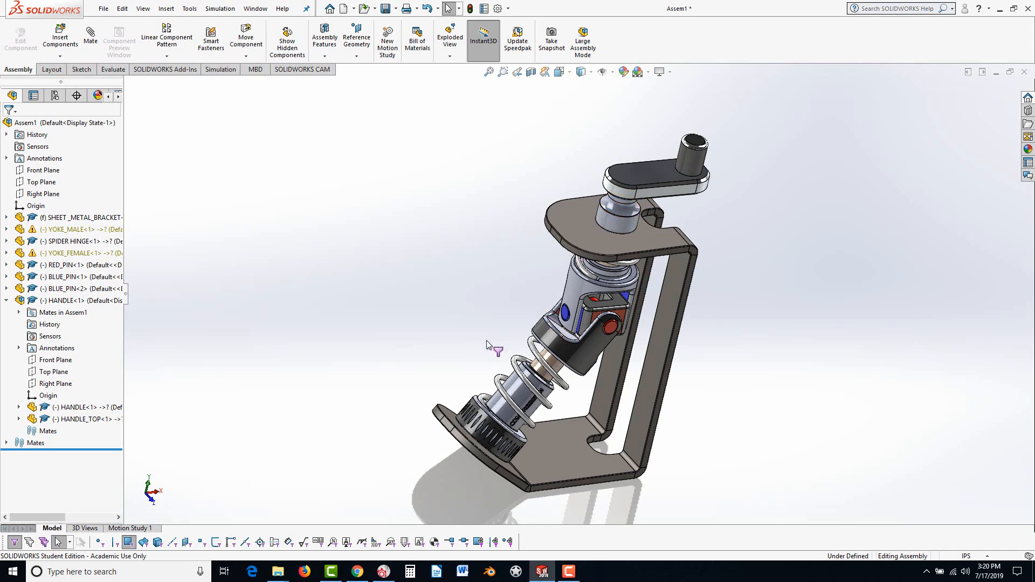
mouse_move(486, 341)
middle_mouse_down()
mouse_move(432, 166)
mouse_move(492, 323)
middle_mouse_up()
scroll(603, 314, "down", 3)
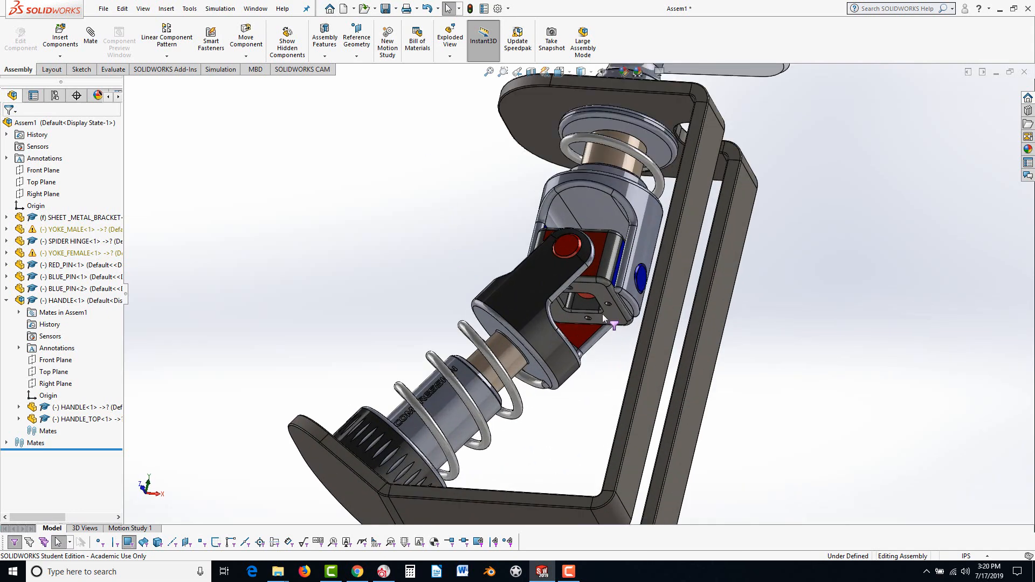
scroll(603, 313, "down", 5)
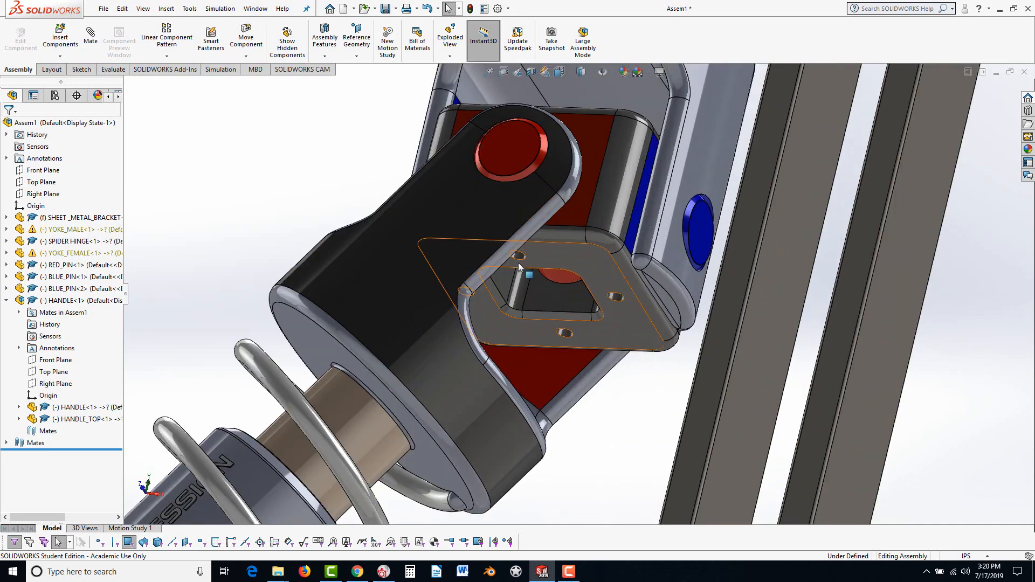
middle_click_drag(588, 433, 561, 396)
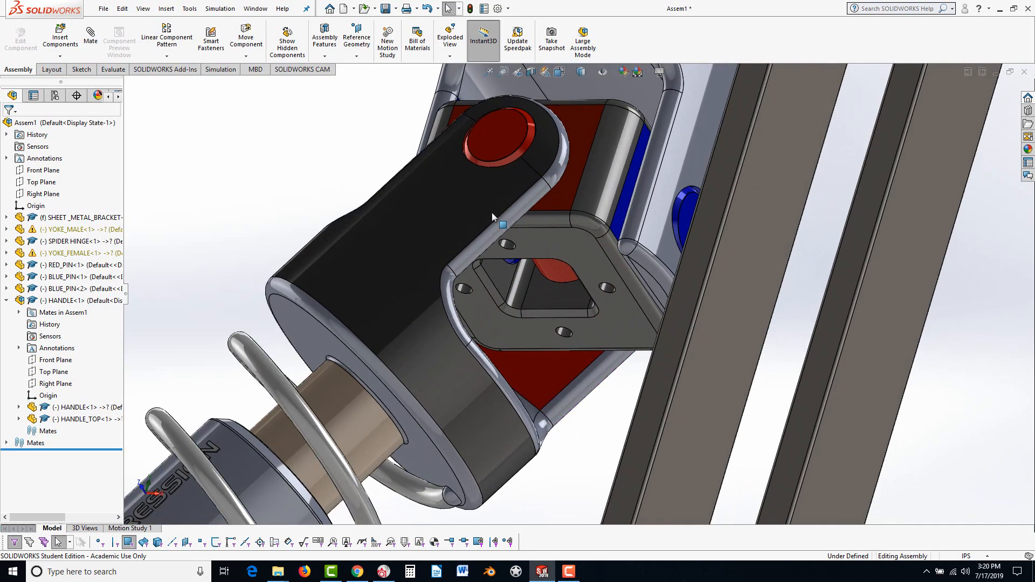
left_click(61, 43)
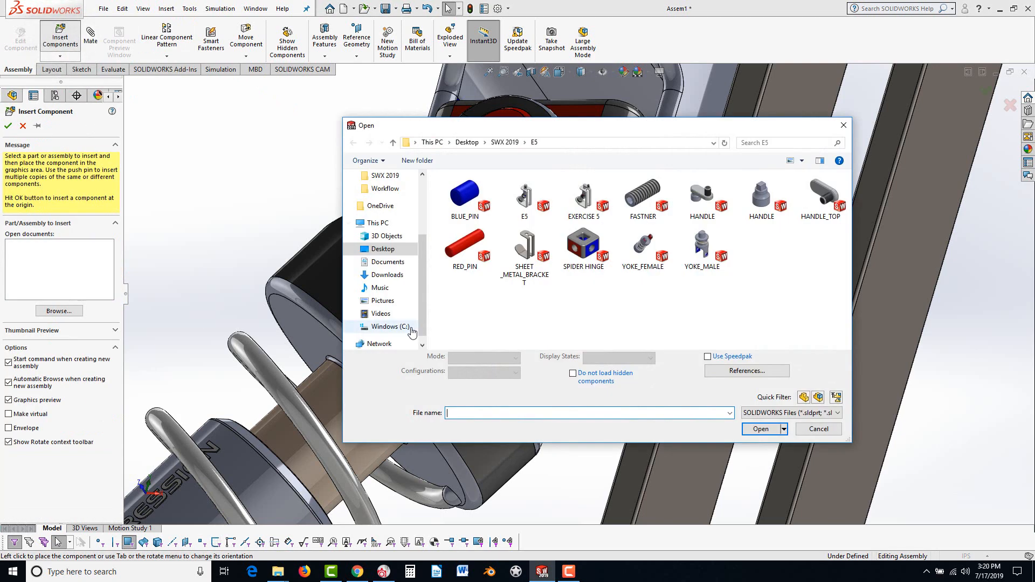
left_click(647, 196)
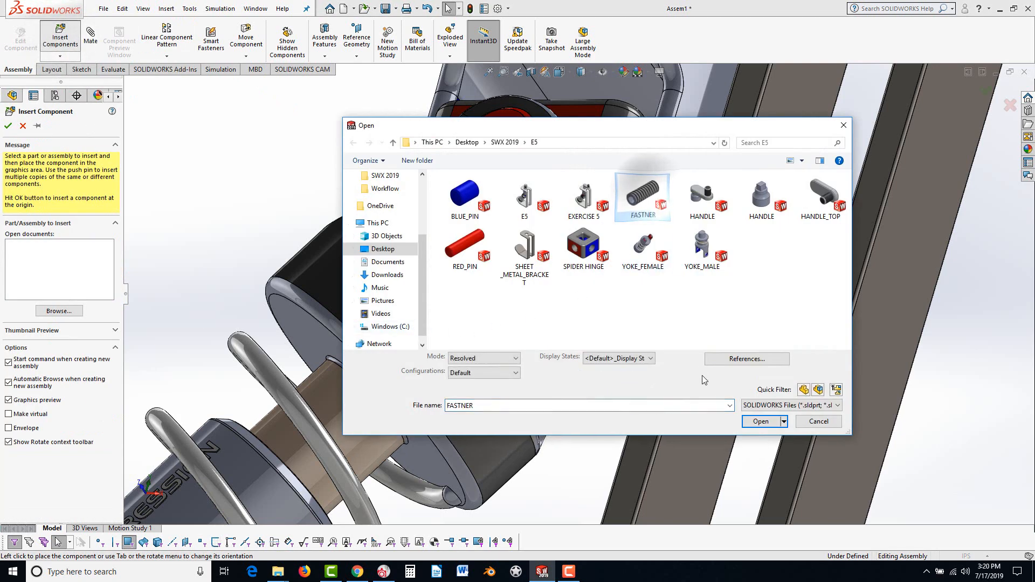
left_click(762, 427)
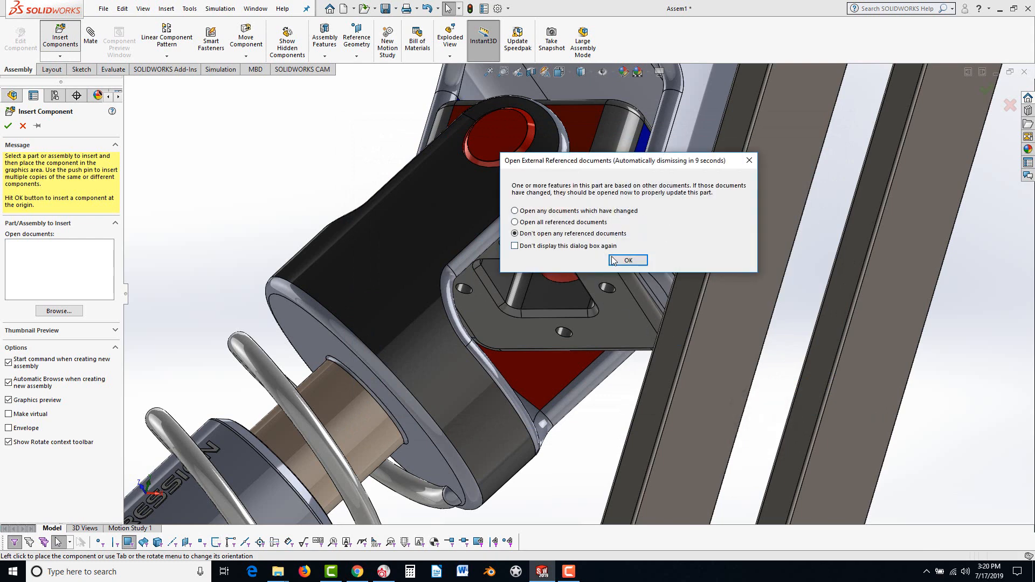
left_click(624, 261)
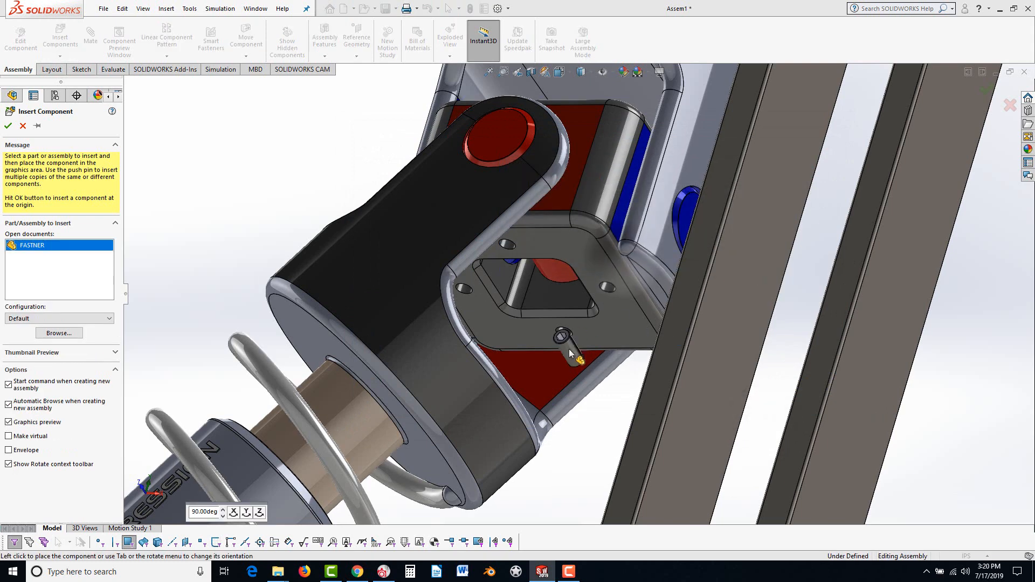
left_click(575, 295)
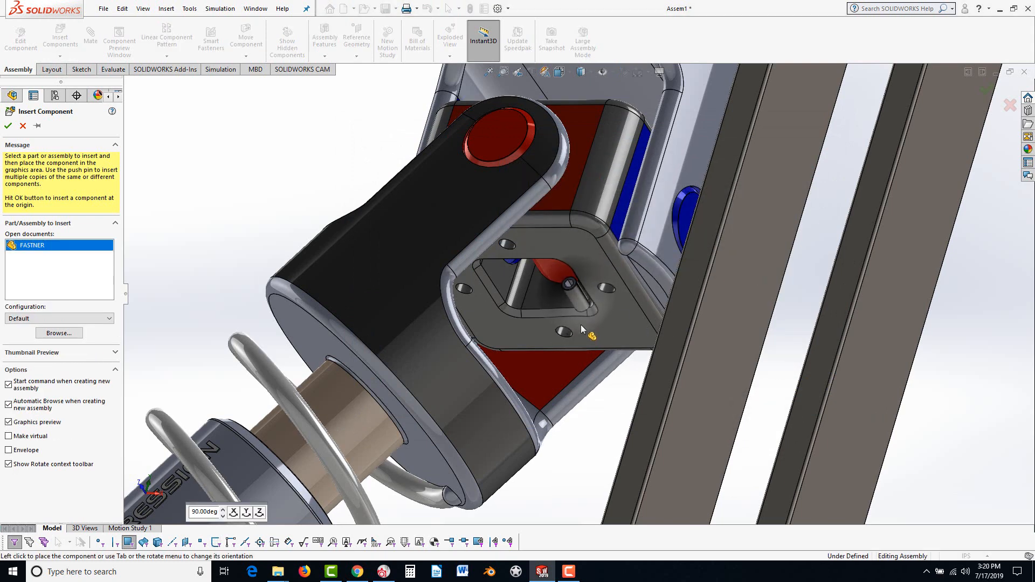
Move the fastener by its cylindrical face onto the spider hinge's hole nearest the bracket leg, aligning it with the hole.
scroll(589, 296, "down", 5)
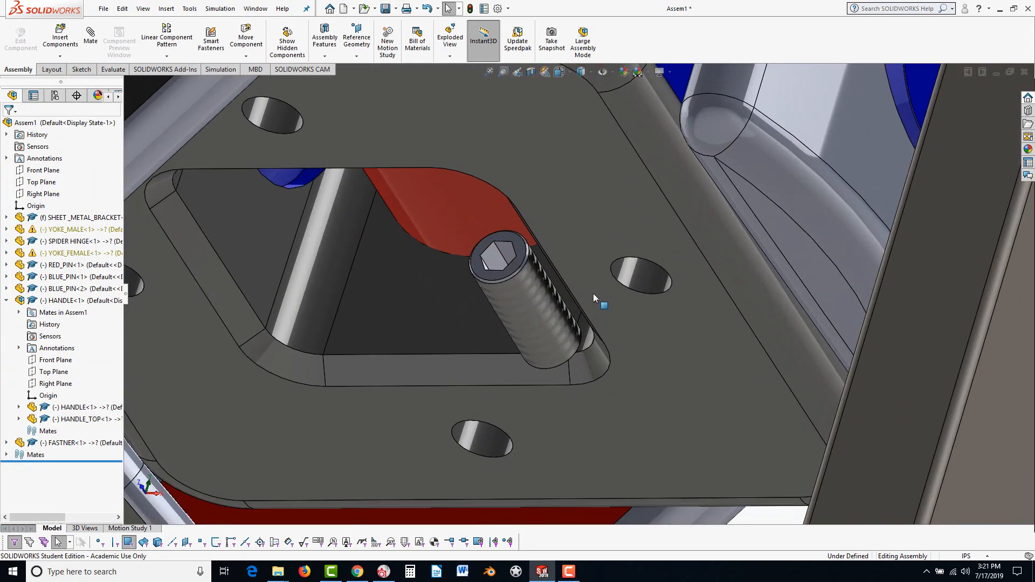
scroll(584, 286, "down", 2)
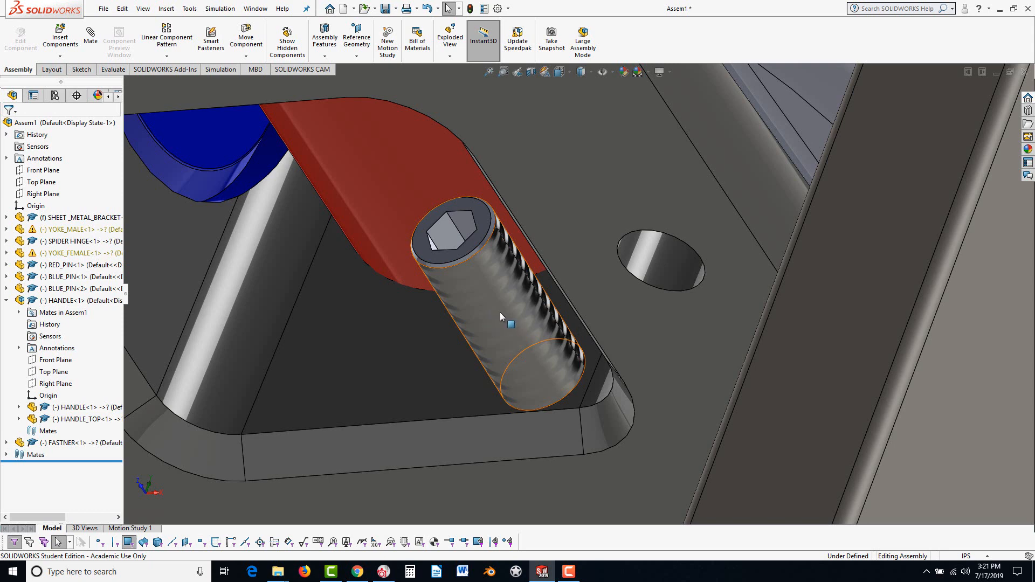
left_click_drag(506, 325, 664, 263)
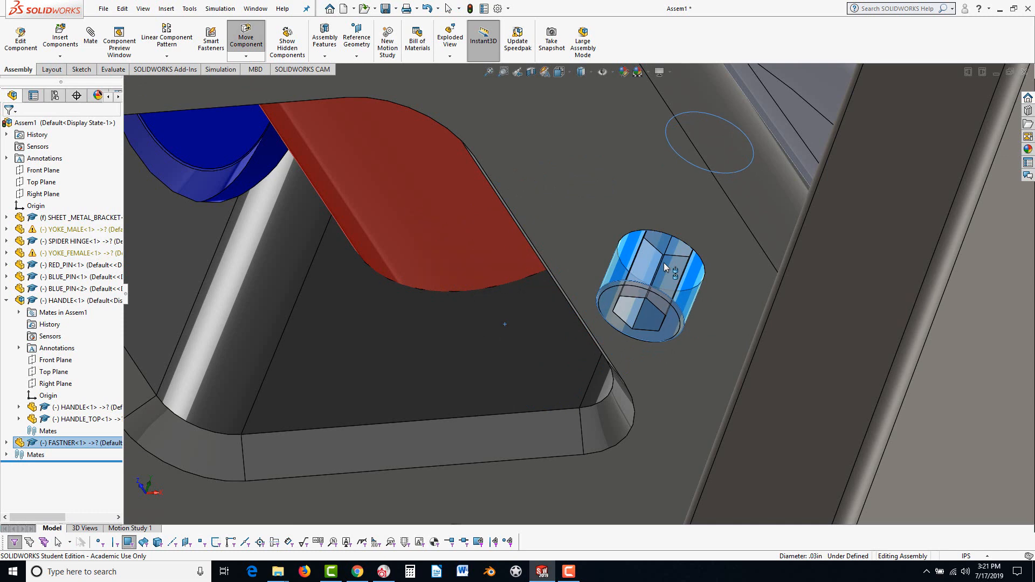
key("alt+Tab")
key("alt+Tab")
key("alt+Tab")
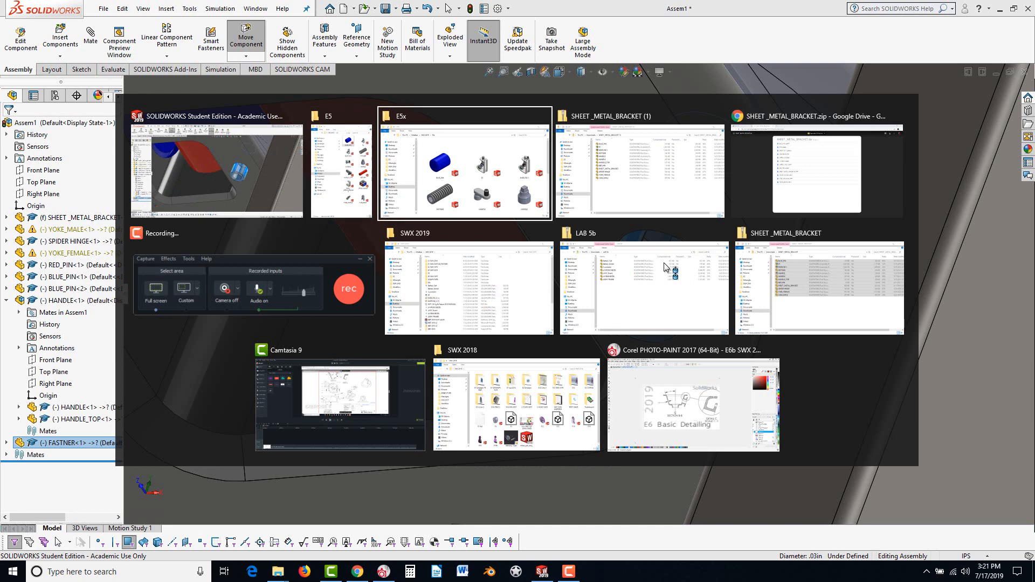
key("alt+Tab")
key("alt+Tab")
key("alt+Tab")
key("alt+Tab")
key("alt+Tab")
key("alt+Tab")
key("alt+Tab")
key("alt+Tab")
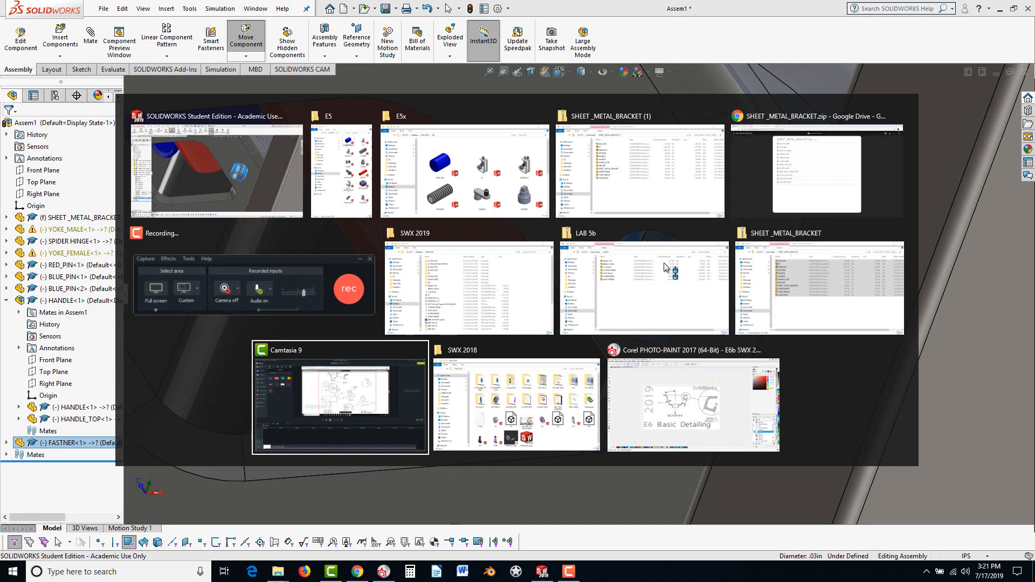
key("alt+Tab")
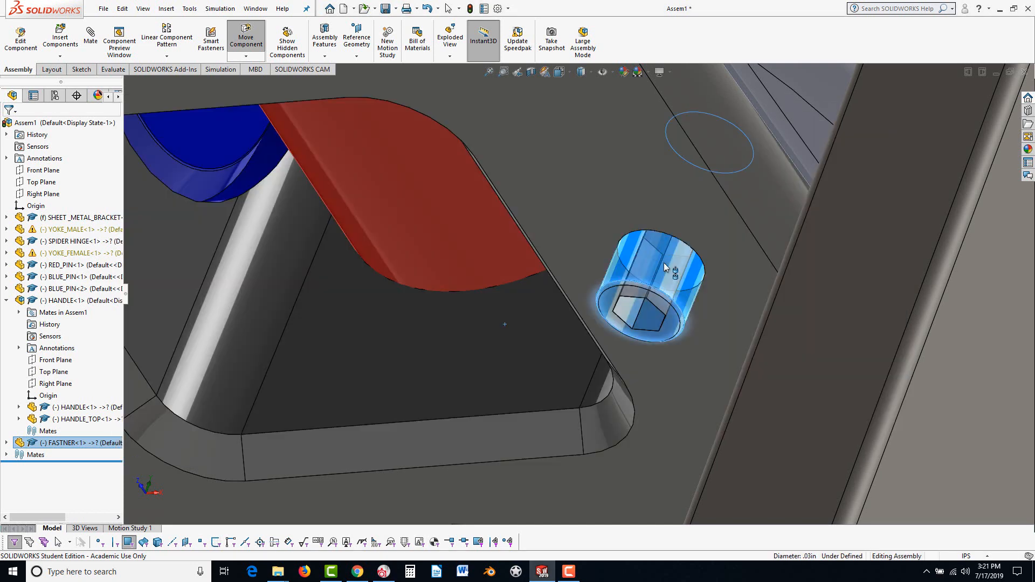
Mate the fastener concentric with the hole and its hex-socket end face coincident with the spider hinge's outer face.
left_click_drag(664, 263, 664, 263)
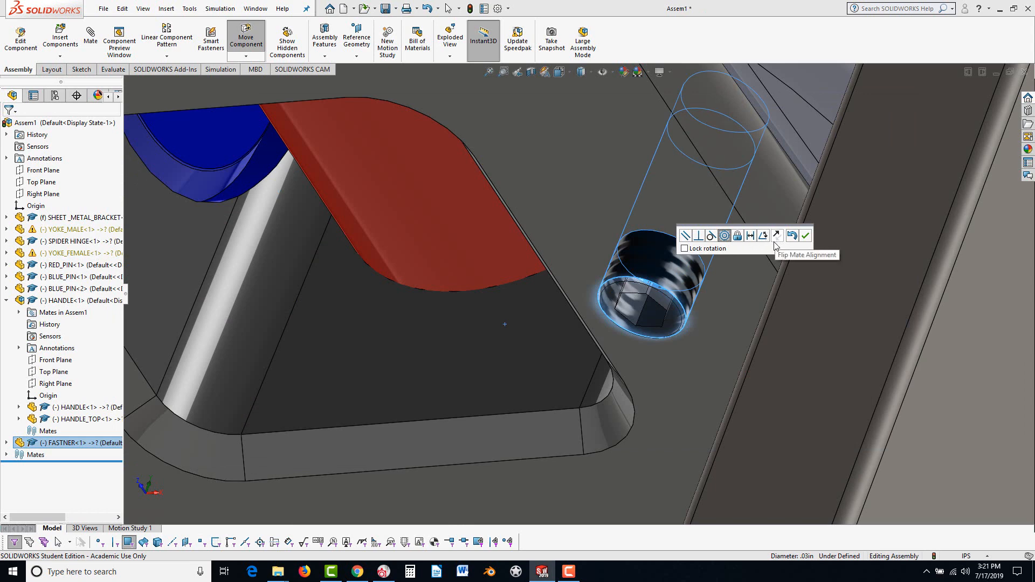
left_click(805, 236)
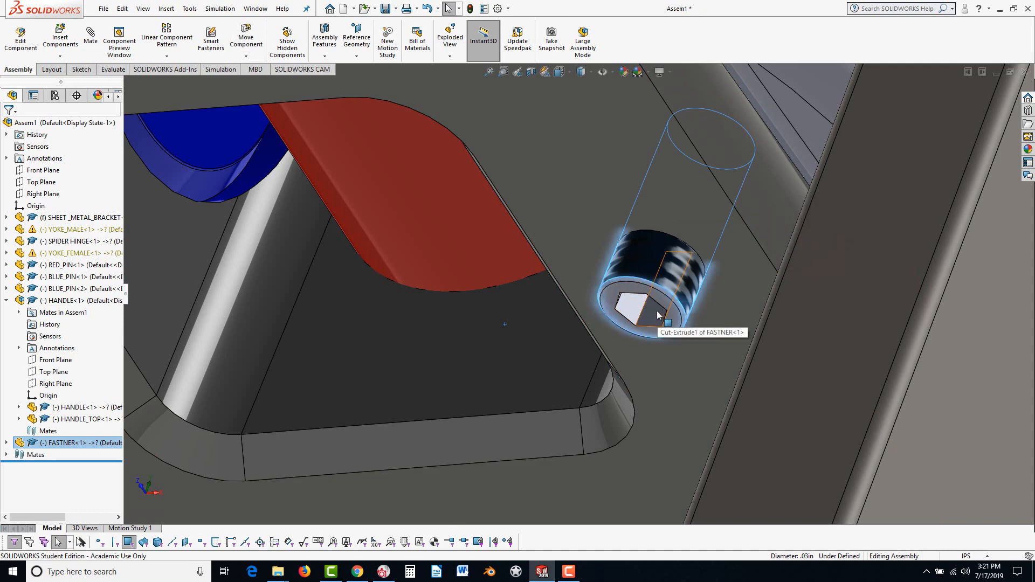
left_click(677, 322)
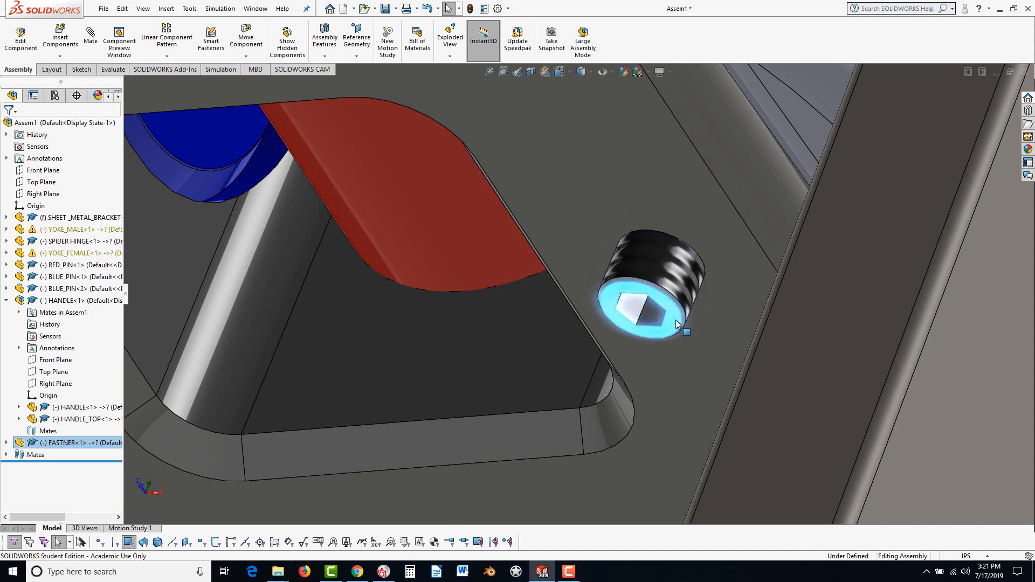
left_click_drag(672, 323, 699, 319, "alt")
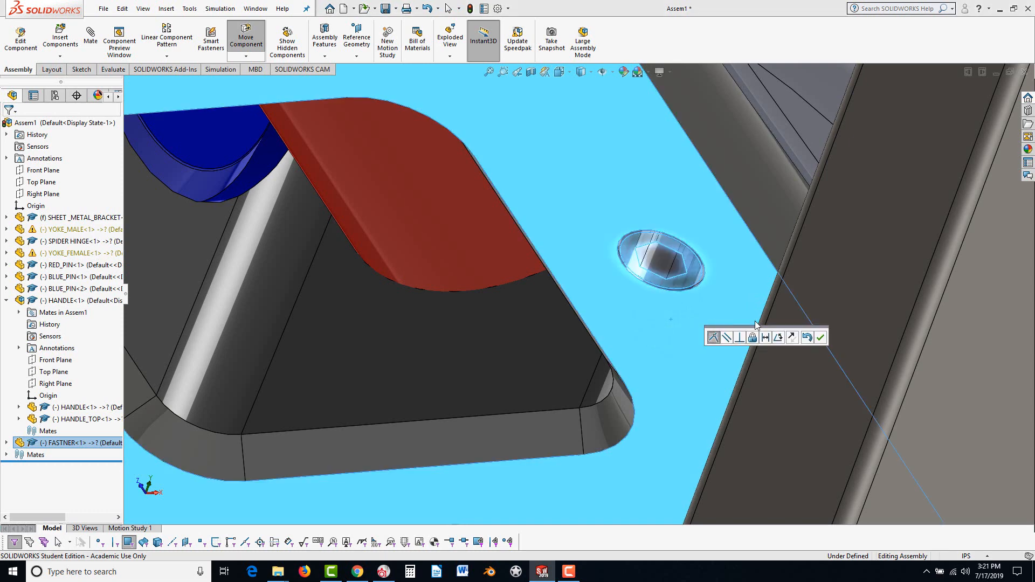
left_click(819, 336)
scroll(767, 378, "up", 6)
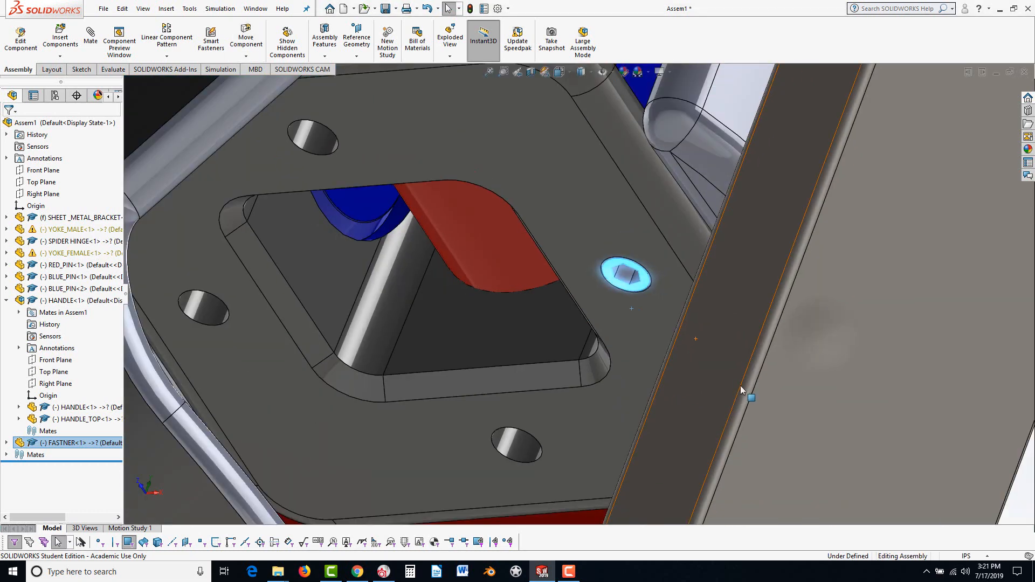
key("Escape")
Copy the installed fastener and place the second one beside the hinge's lower empty hole.
scroll(638, 283, "down", 3)
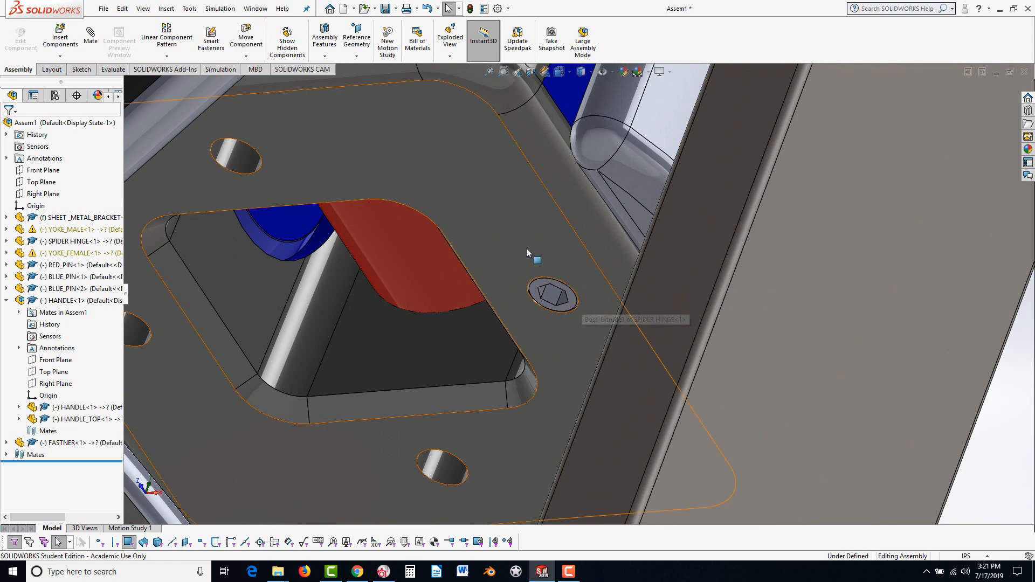
scroll(559, 298, "up", 2)
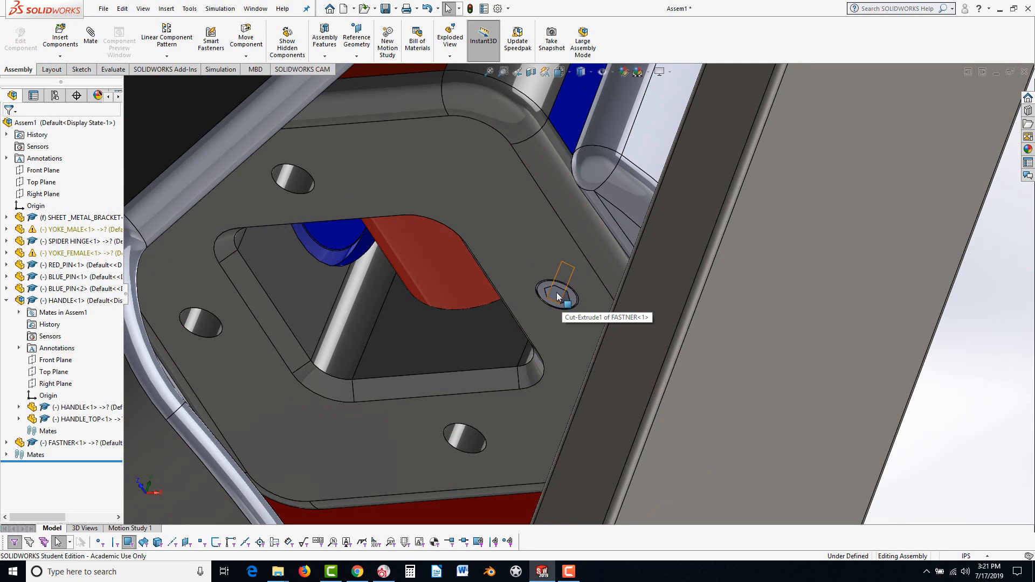
left_click_drag(559, 296, 468, 450)
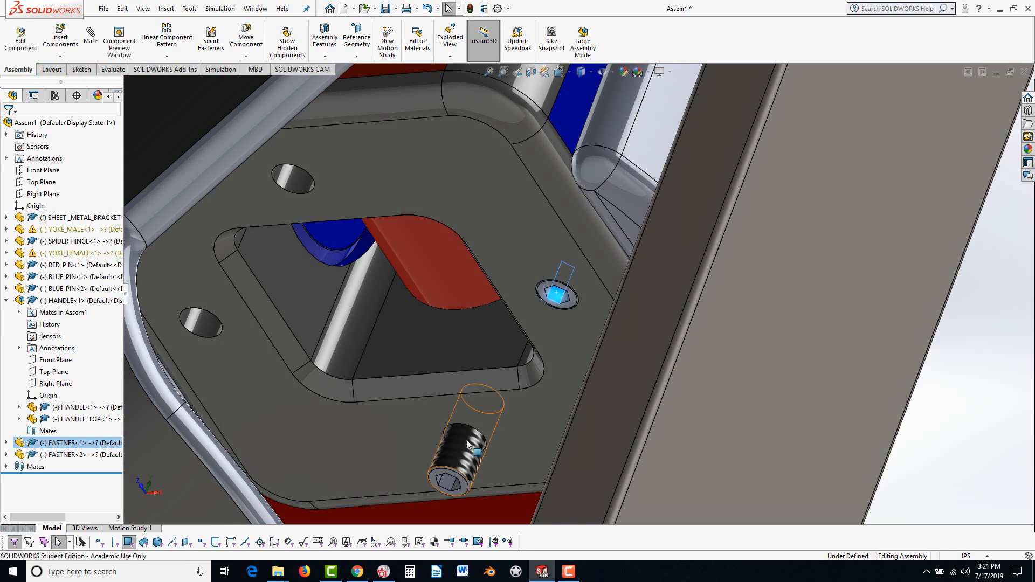
key("Escape")
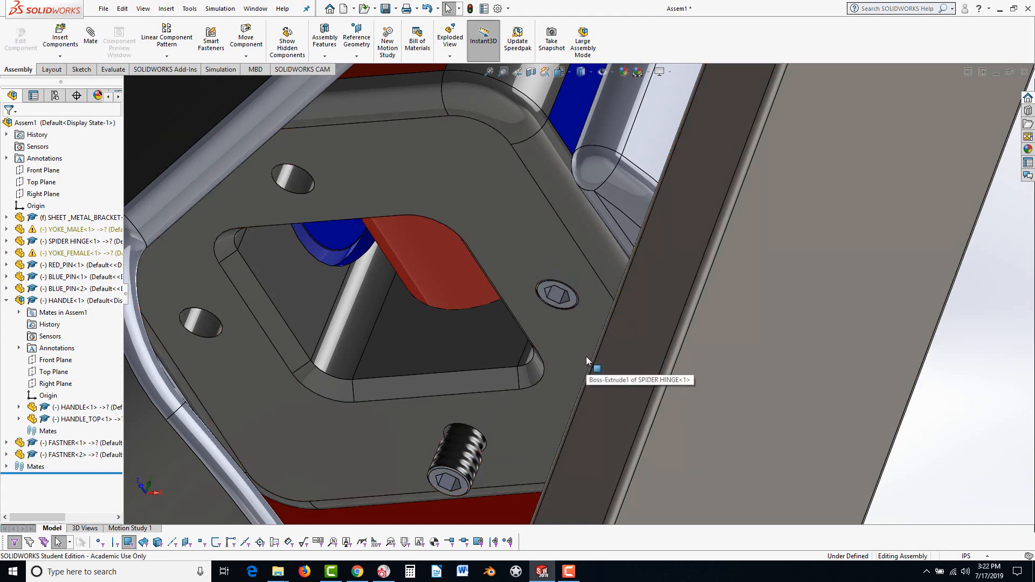
Mate the second fastener's cylindrical face concentric with the spider hinge's lower empty hole.
scroll(476, 449, "down", 5)
left_click(526, 406)
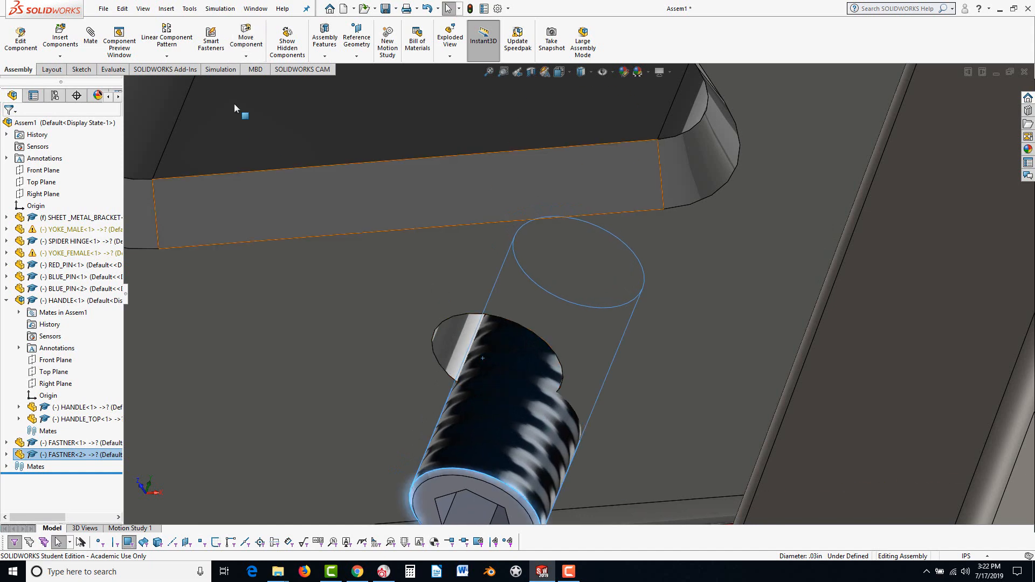
left_click(91, 36)
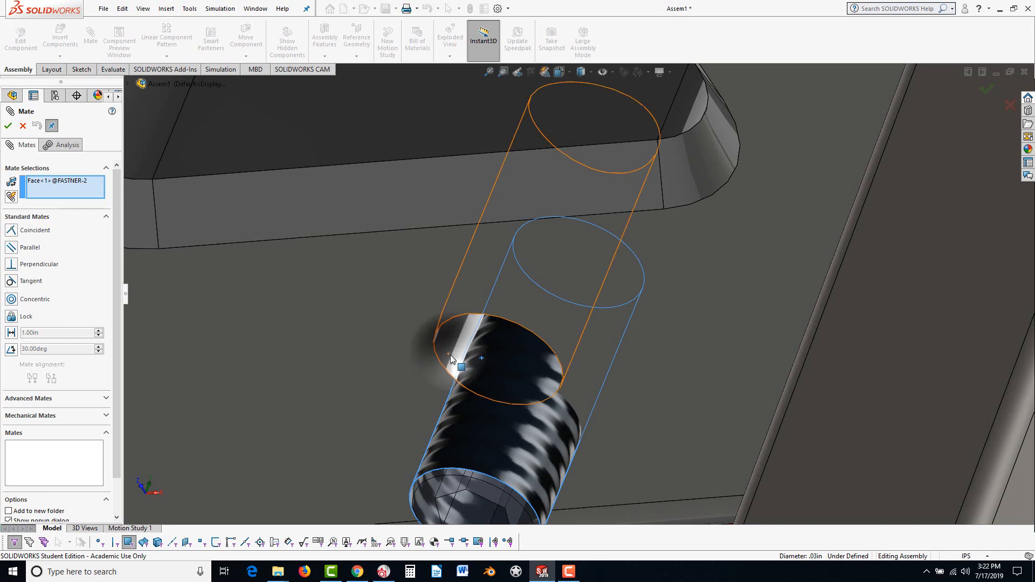
left_click(461, 366)
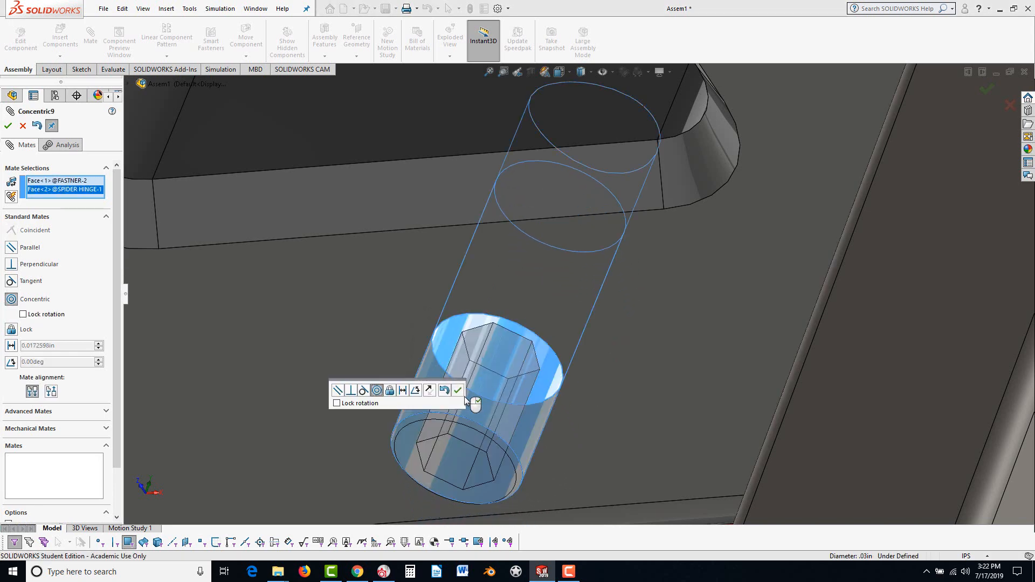
left_click(458, 390)
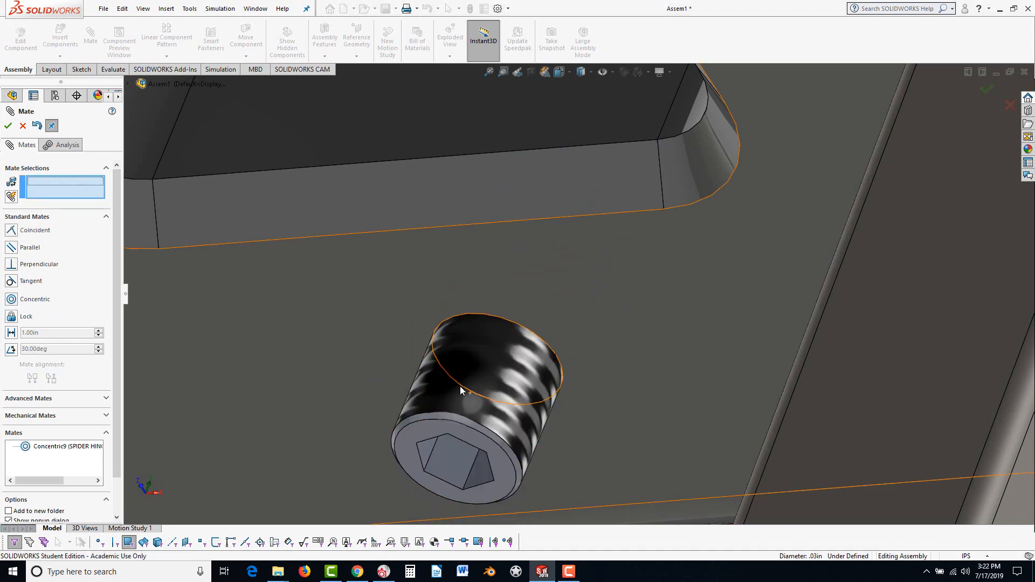
Mate the second fastener's hex-socket end face coincident with the spider hinge's outer face and finish mating.
left_click(416, 441)
left_click(588, 399)
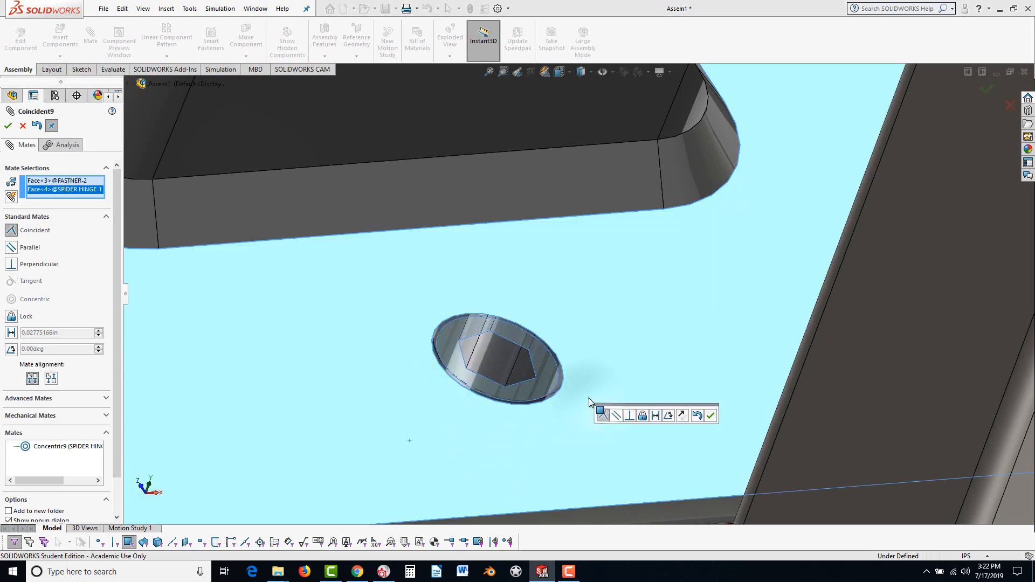
left_click(711, 416)
scroll(682, 439, "up", 5)
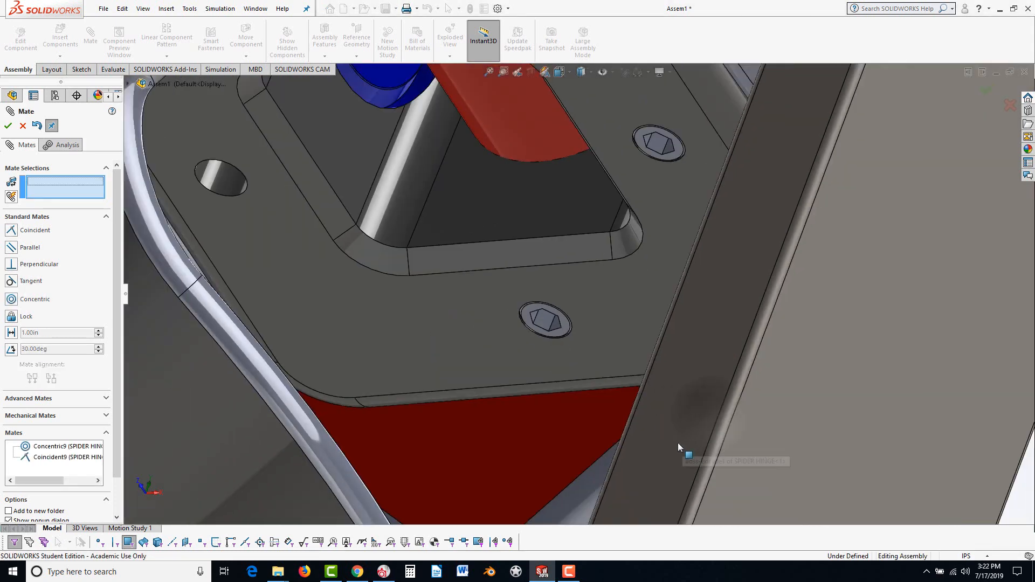
left_click(8, 126)
scroll(417, 270, "up", 3)
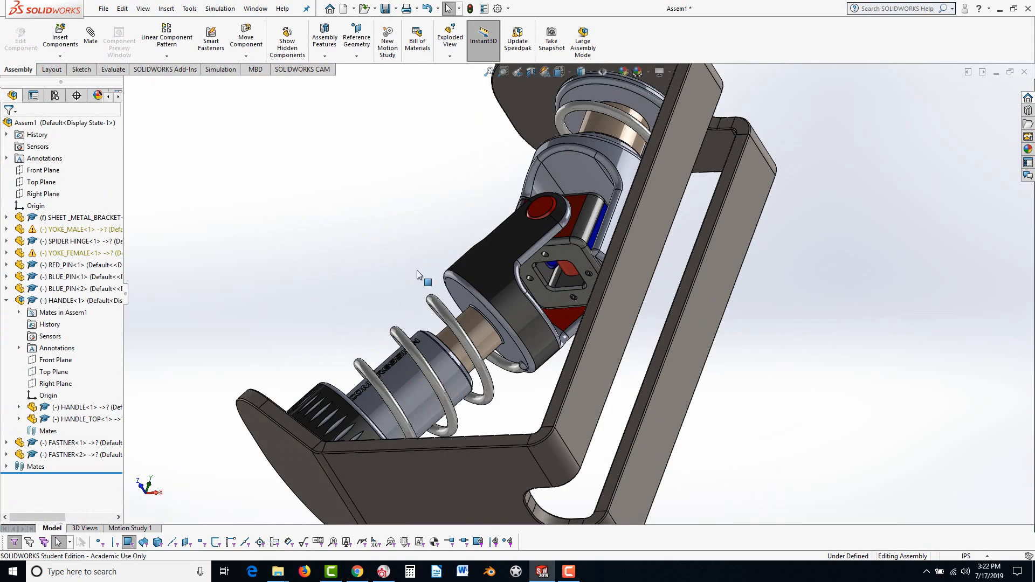
middle_click_drag(417, 270, 535, 428)
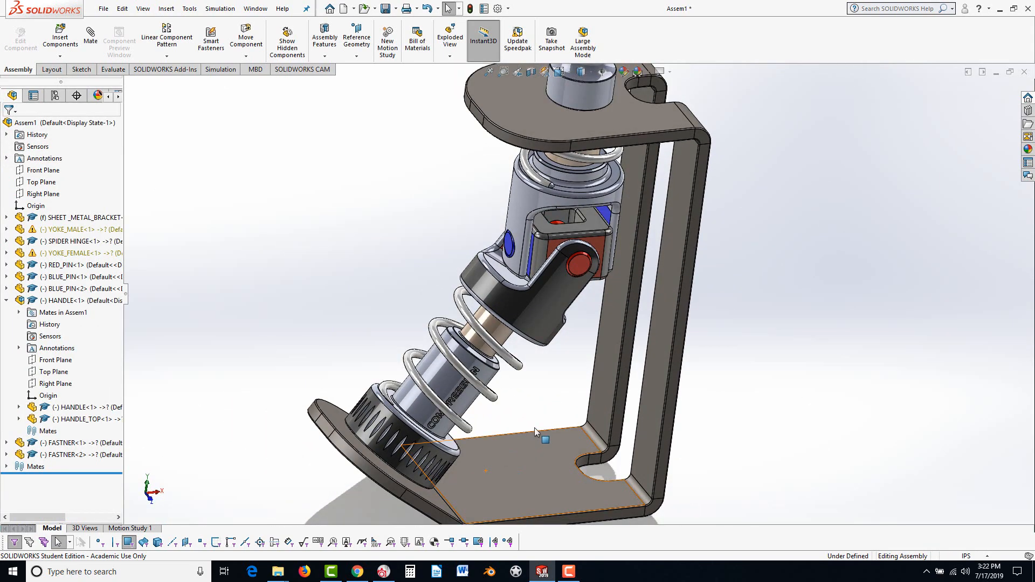
scroll(535, 428, "up", 2)
middle_click_drag(574, 354, 593, 286)
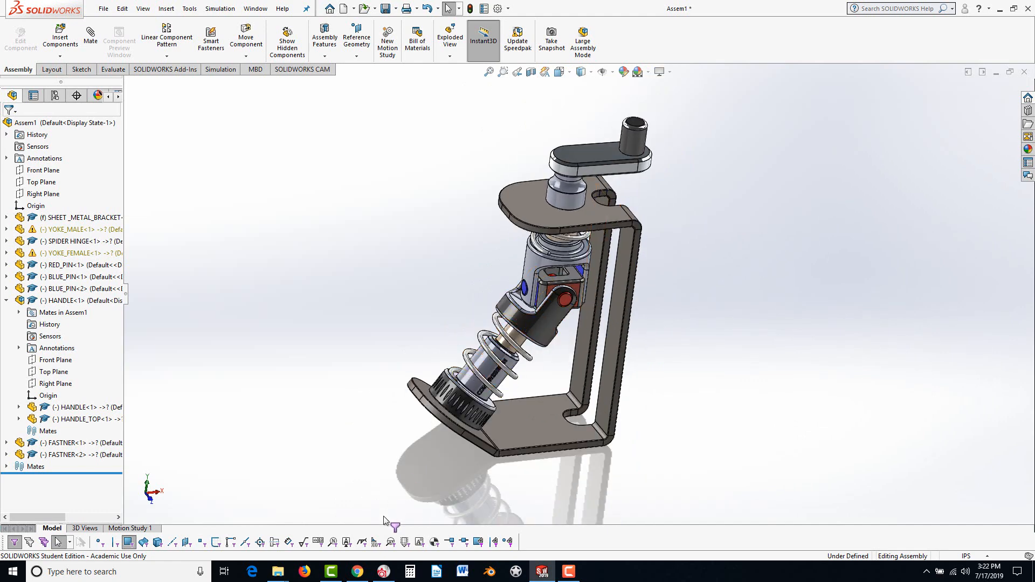
Switch to Chrome and open the SolidWorks Basics 2017 PDF from the site's Instructional Manuals page.
left_click(360, 574)
left_click(81, 9)
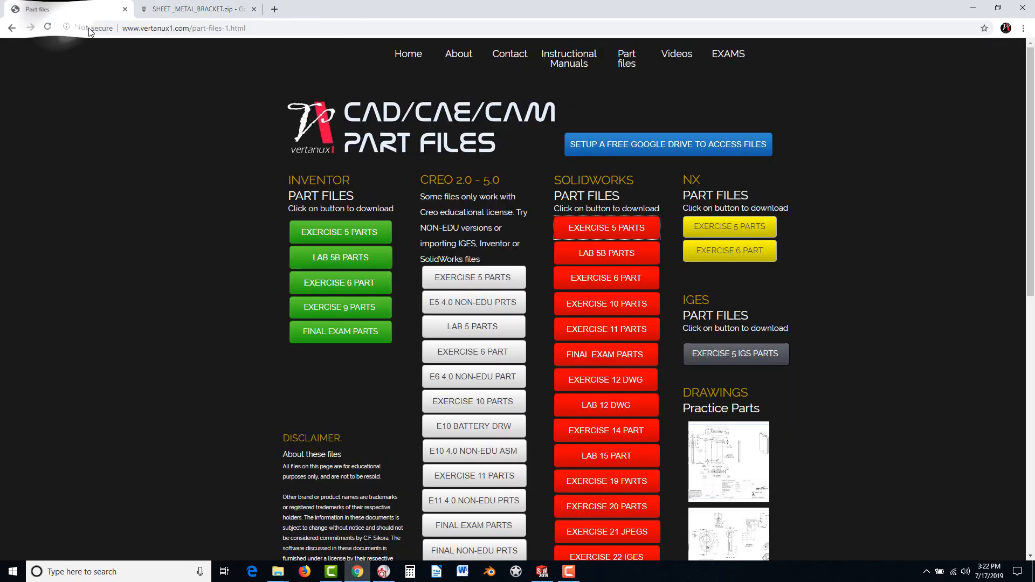
left_click(569, 59)
left_click(380, 236)
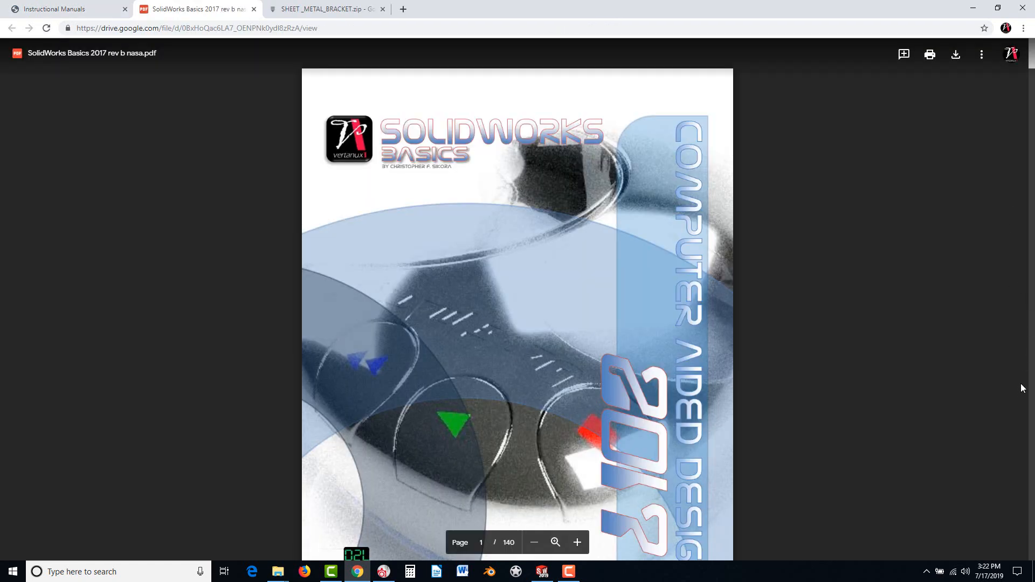
Find the Lab 5b pages in the manual and examine the exploded assembly drawing and parts list on page 61.
left_click_drag(1031, 61, 995, 248)
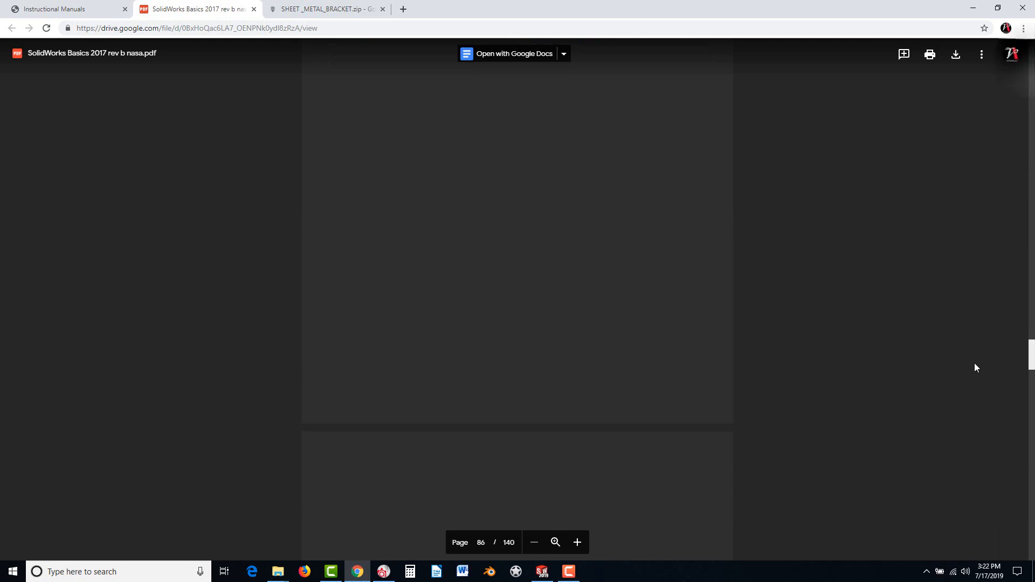
left_click_drag(972, 362, 1032, 251)
scroll(843, 351, "down", 12)
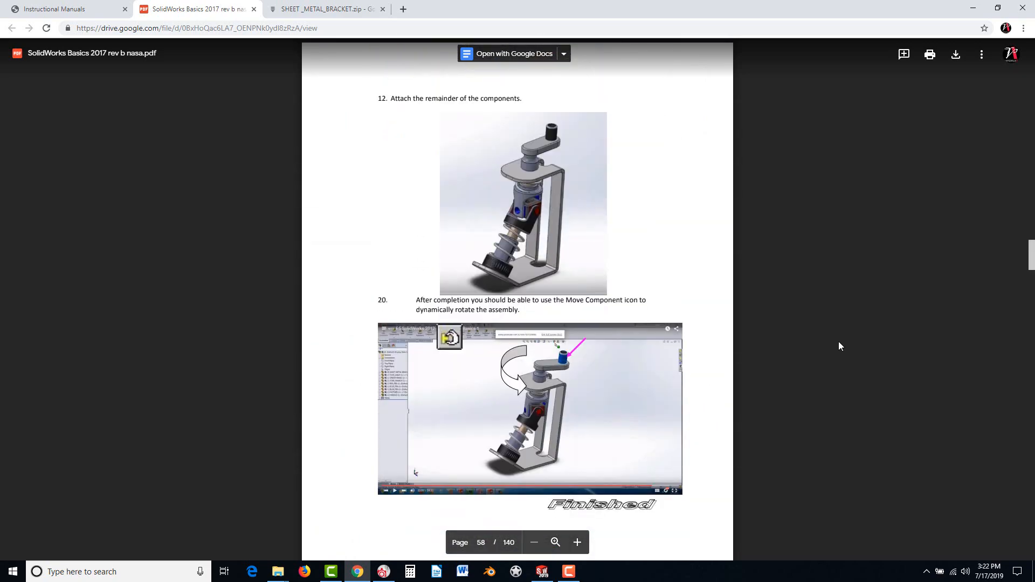
scroll(838, 340, "down", 18)
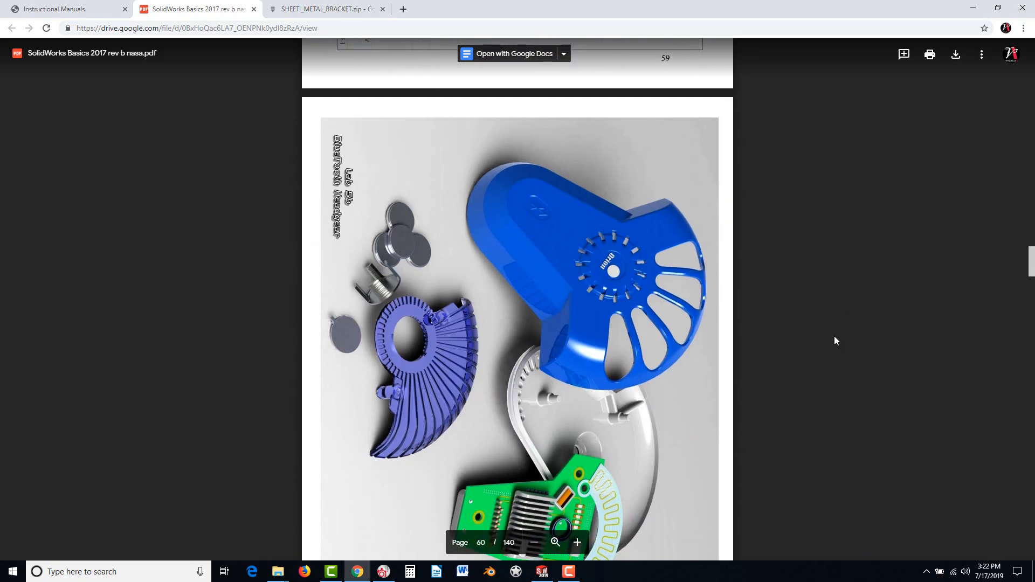
scroll(833, 336, "down", 4)
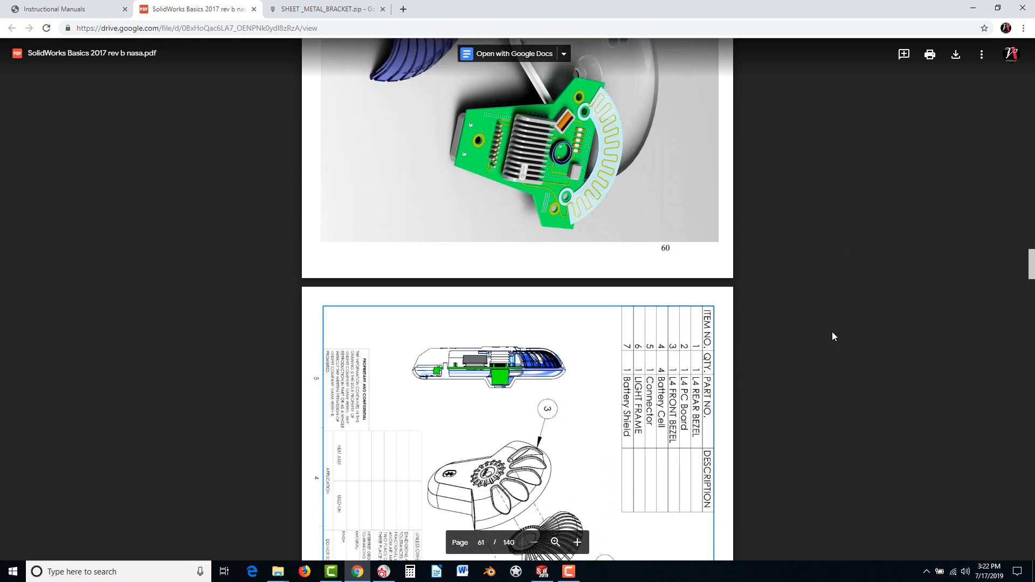
scroll(832, 336, "down", 6)
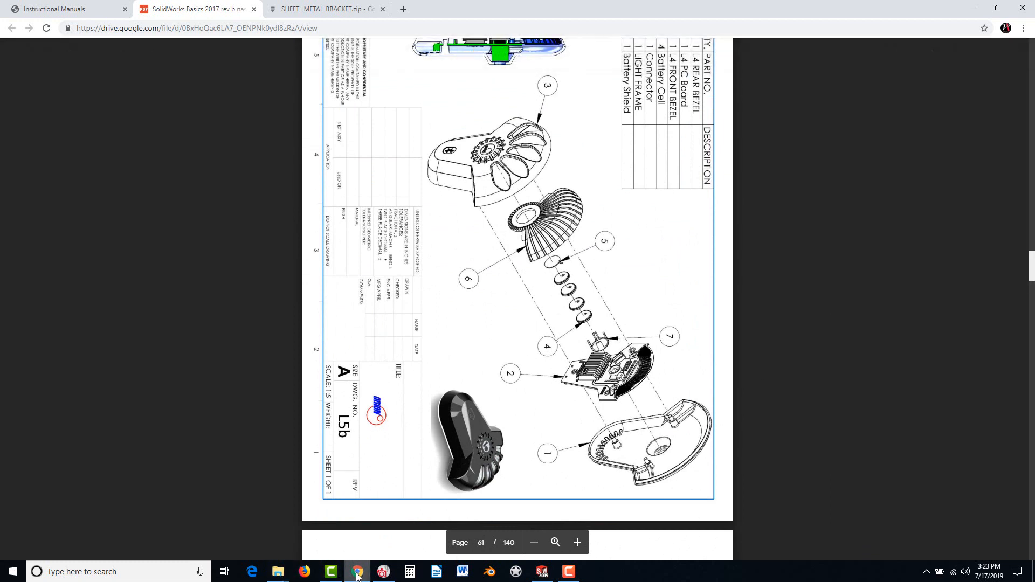
Download the LAB 5b.zip archive through the SolidWorks Lab 5B Parts link on the Part files page.
left_click(50, 10)
left_click(628, 58)
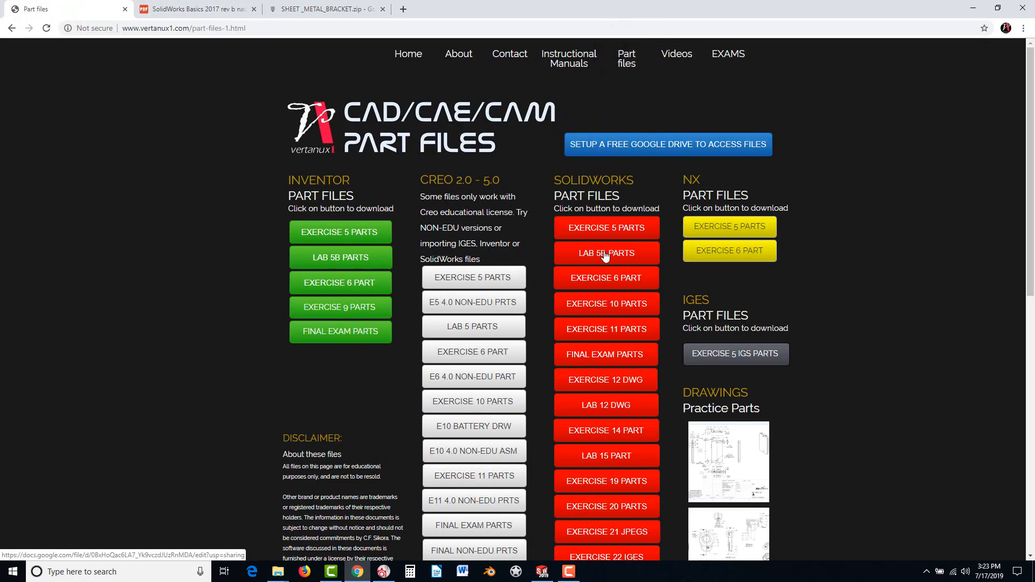
left_click(611, 257)
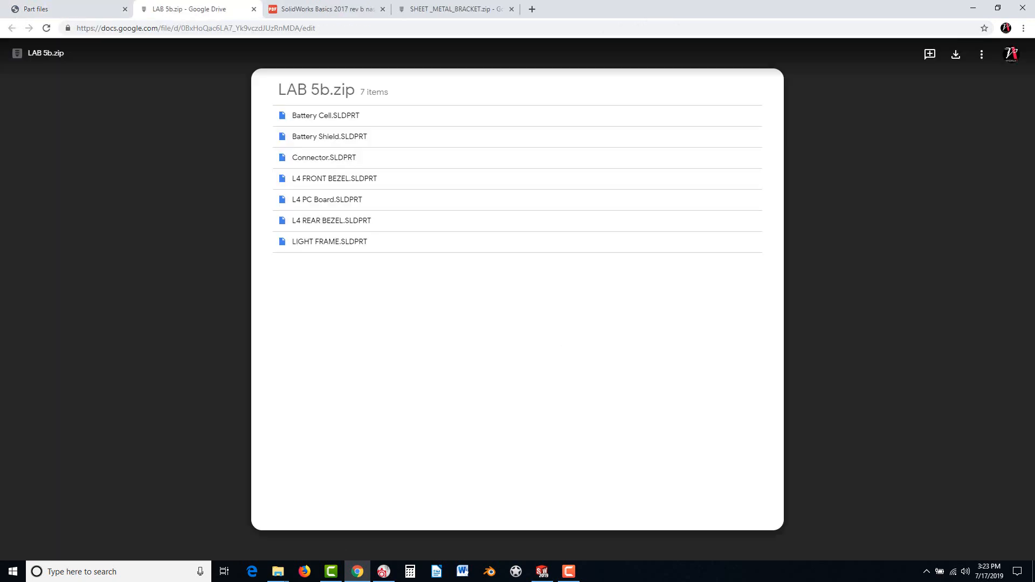
left_click(957, 56)
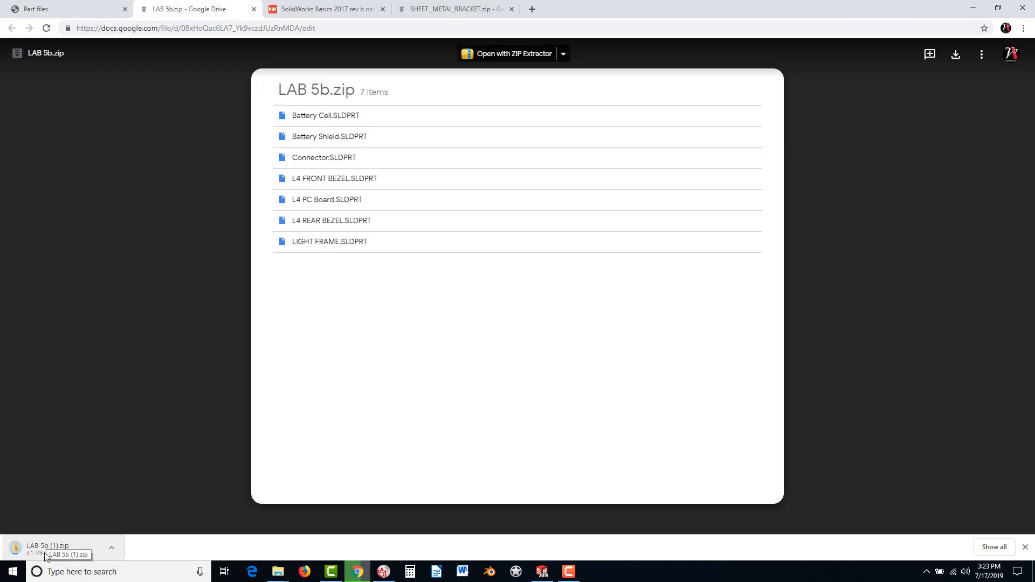
Extract the downloaded LAB 5b archive to its default Downloads folder, show the parts as large thumbnails, and close the archive window.
left_click(36, 556)
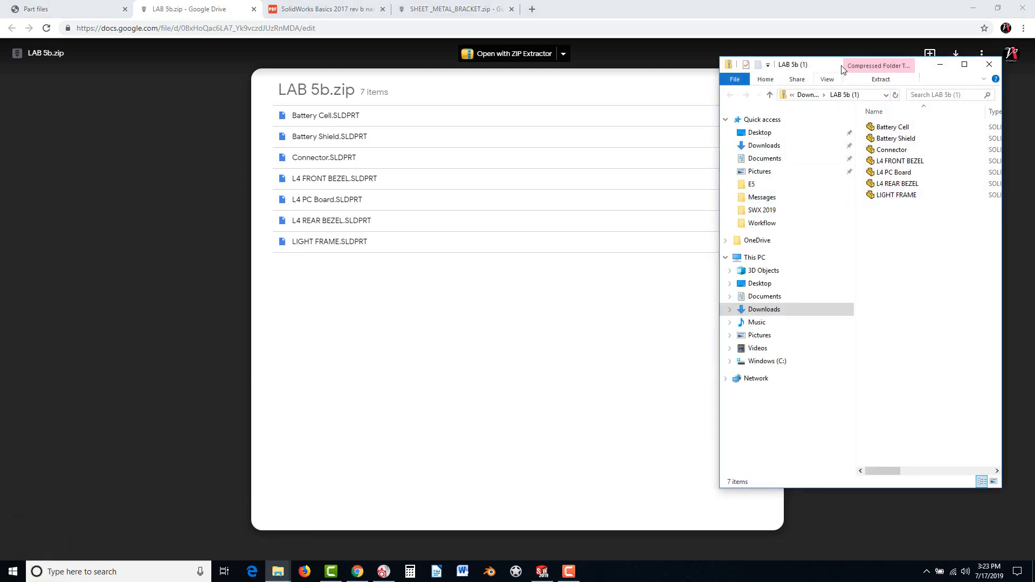
left_click(880, 79)
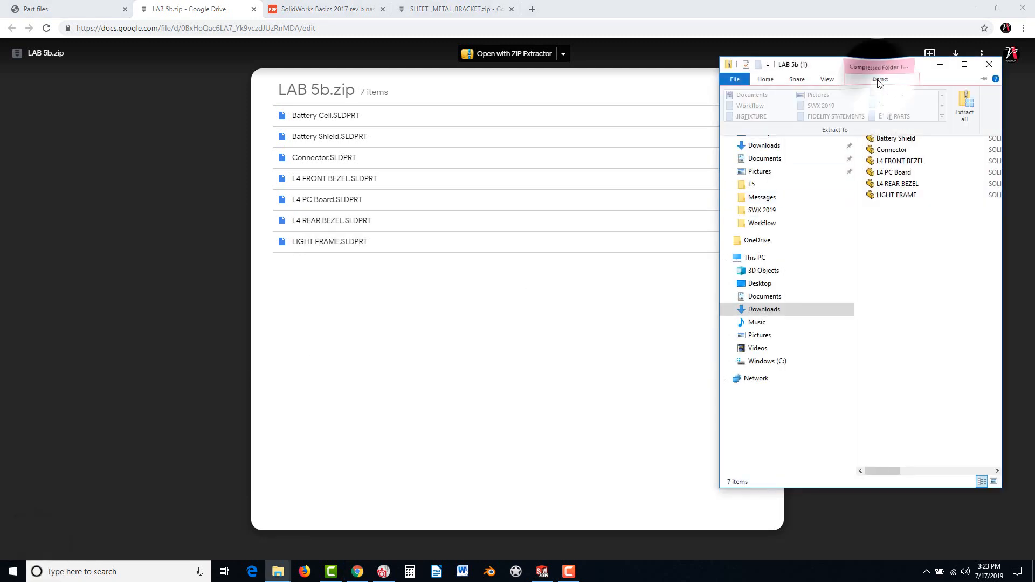
left_click(965, 105)
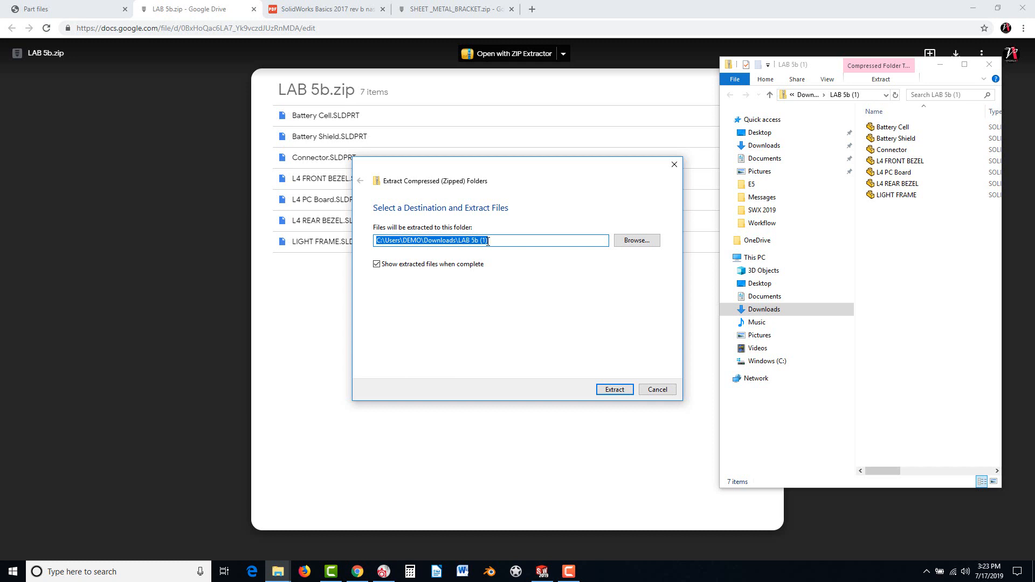
left_click(614, 390)
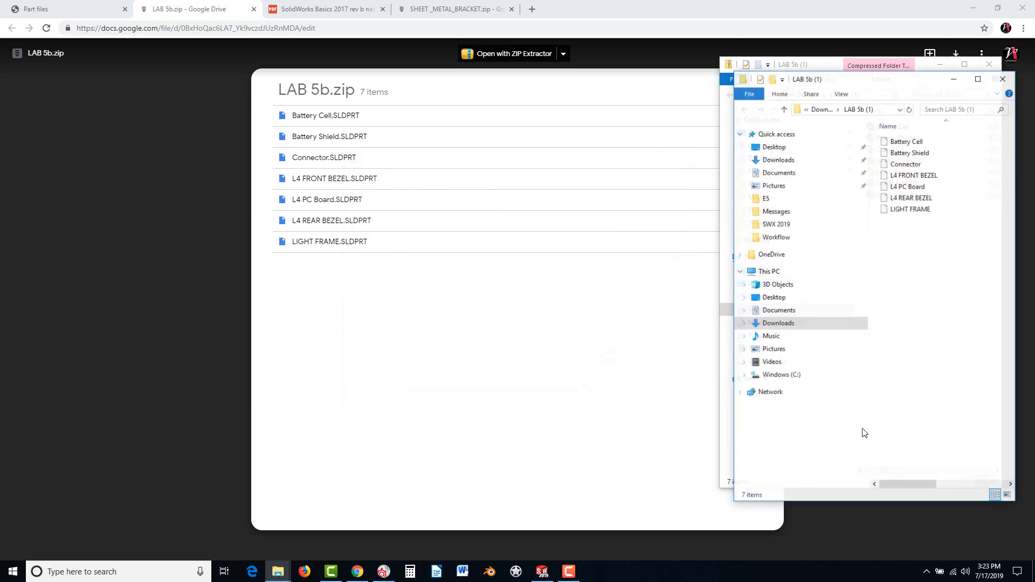
left_click(1008, 495)
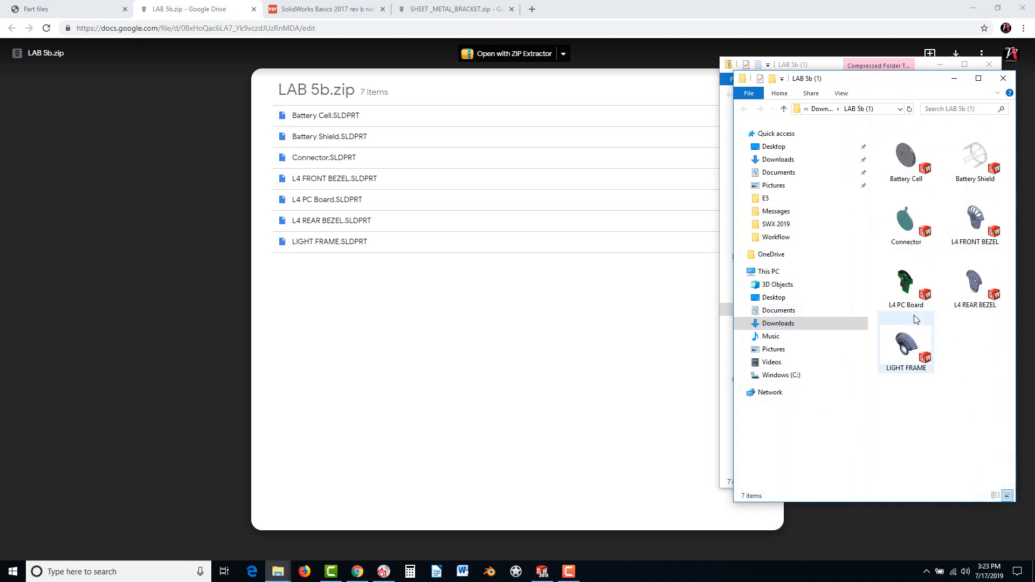
left_click(989, 64)
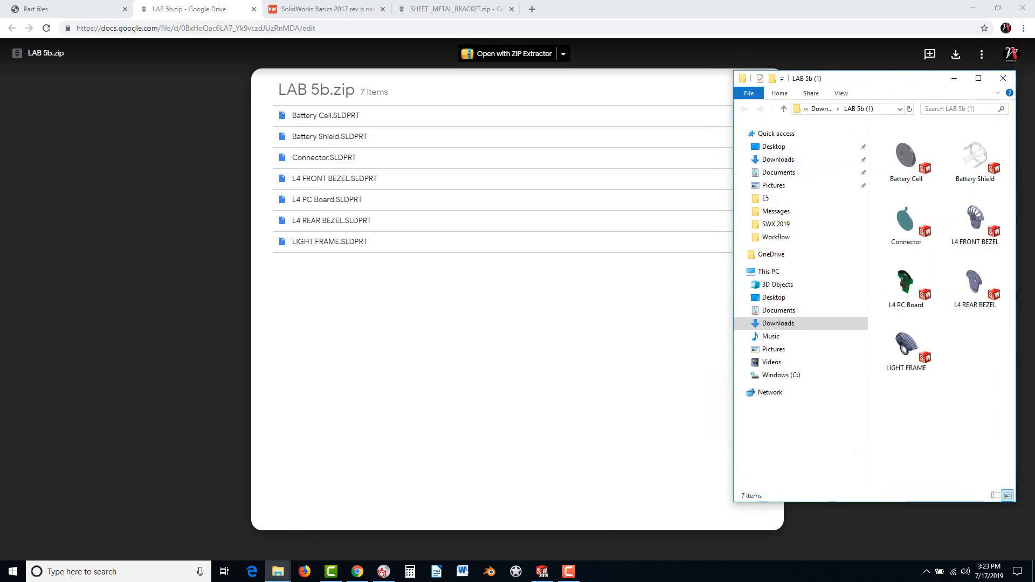
Switch to SOLIDWORKS and create a new assembly document, dismissing the automatic file browser.
left_click(544, 572)
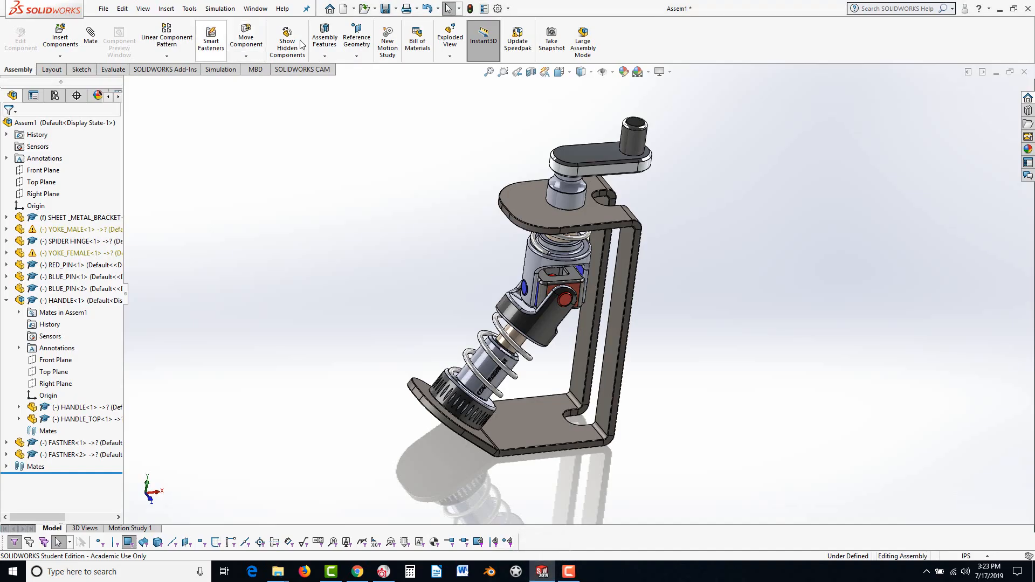
left_click(344, 9)
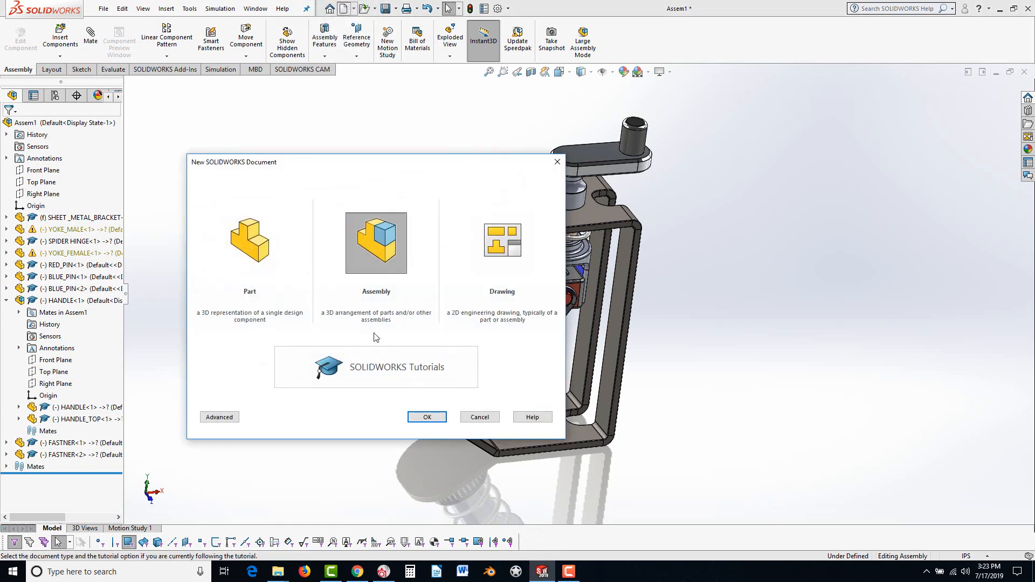
left_click(424, 418)
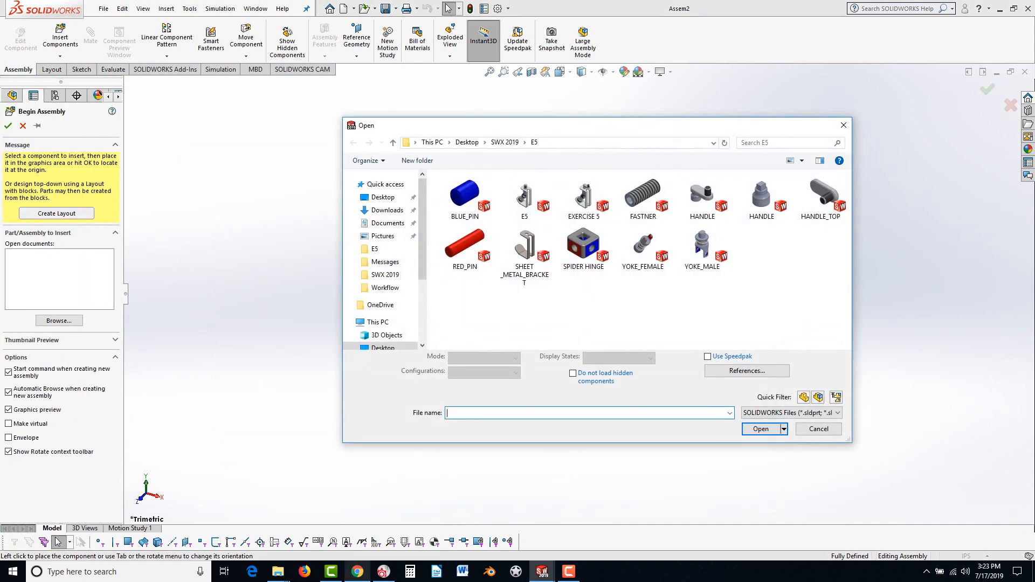
left_click(818, 430)
Insert the L4 REAR BEZEL part from the extracted LAB 5b (1) folder as the assembly's first component.
mouse_move(277, 577)
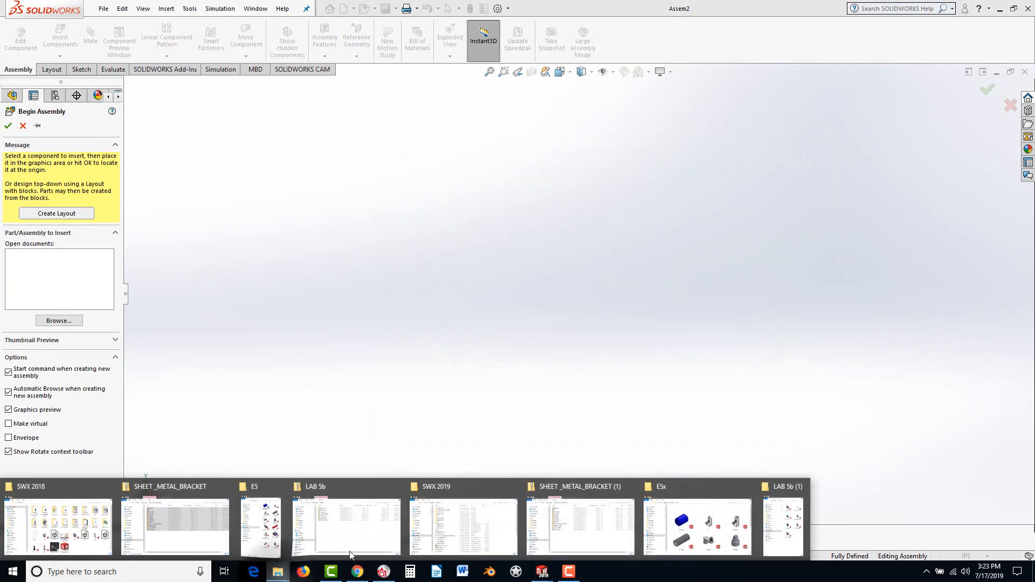
left_click(786, 517)
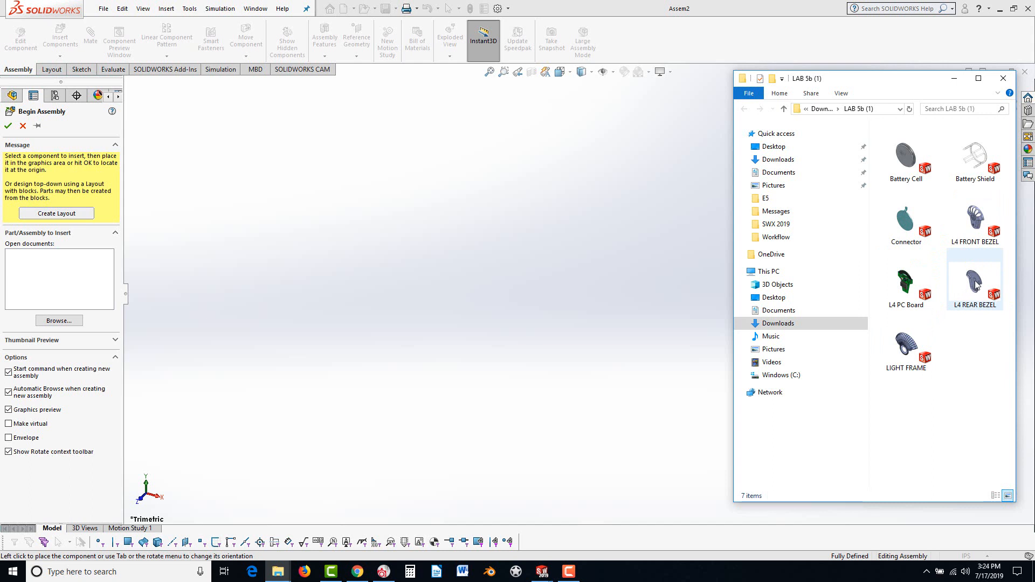
left_click_drag(977, 282, 563, 343)
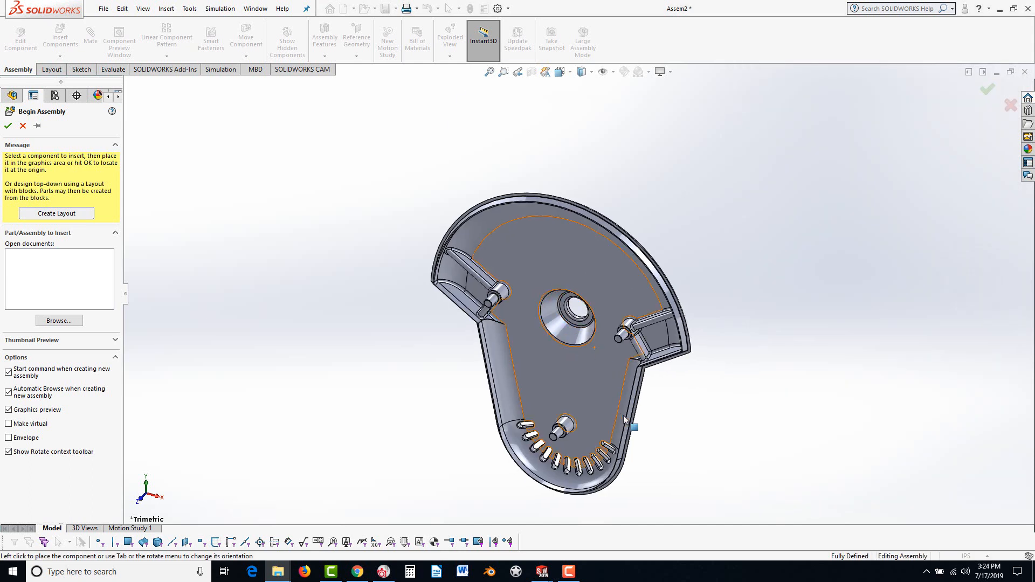
left_click(8, 127)
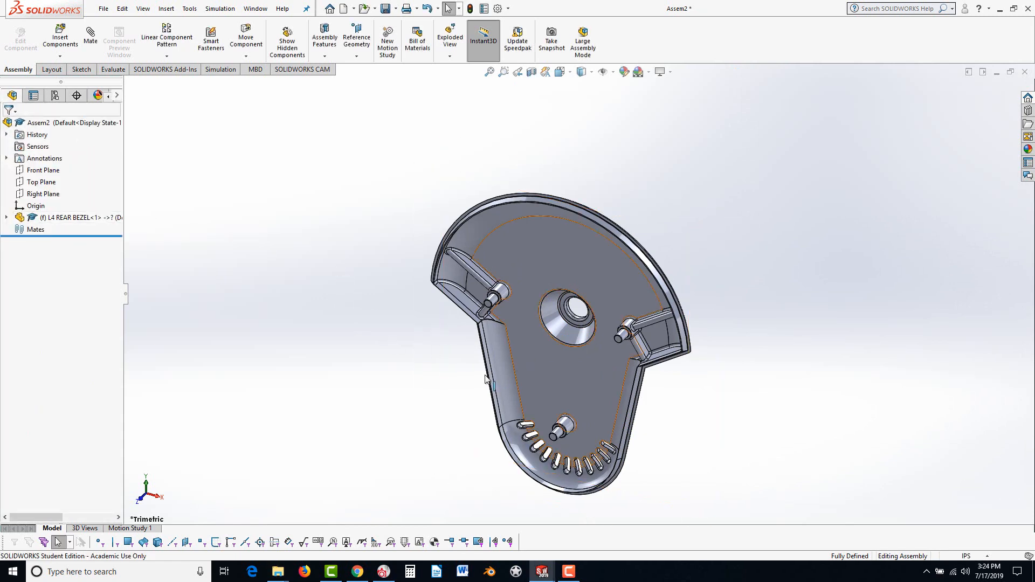
Insert the L4 PC Board part from the LAB 5b (1) folder, placing it over the rear bezel's left edge.
middle_click_drag(493, 358, 353, 445)
left_click(281, 574)
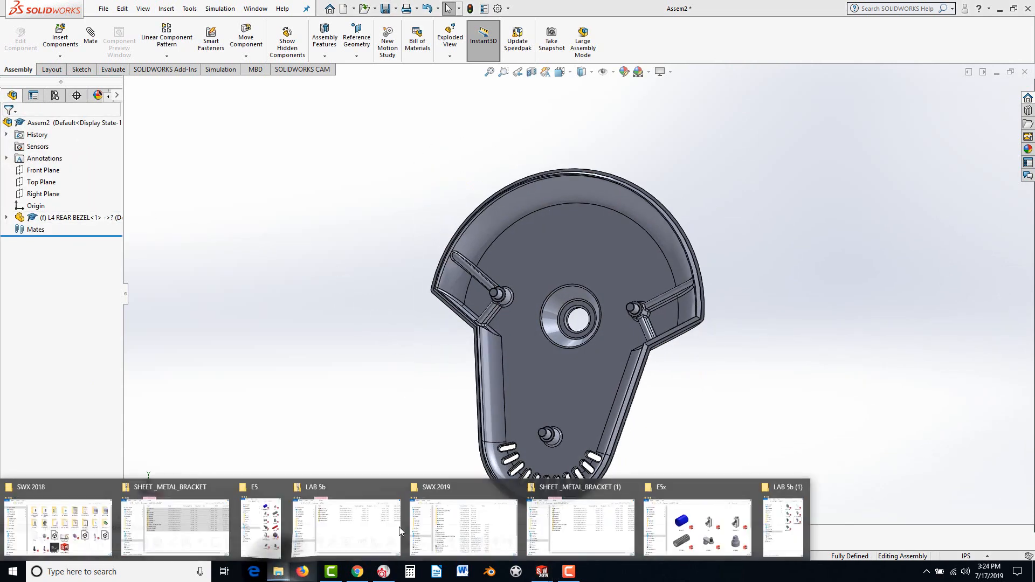
left_click(779, 507)
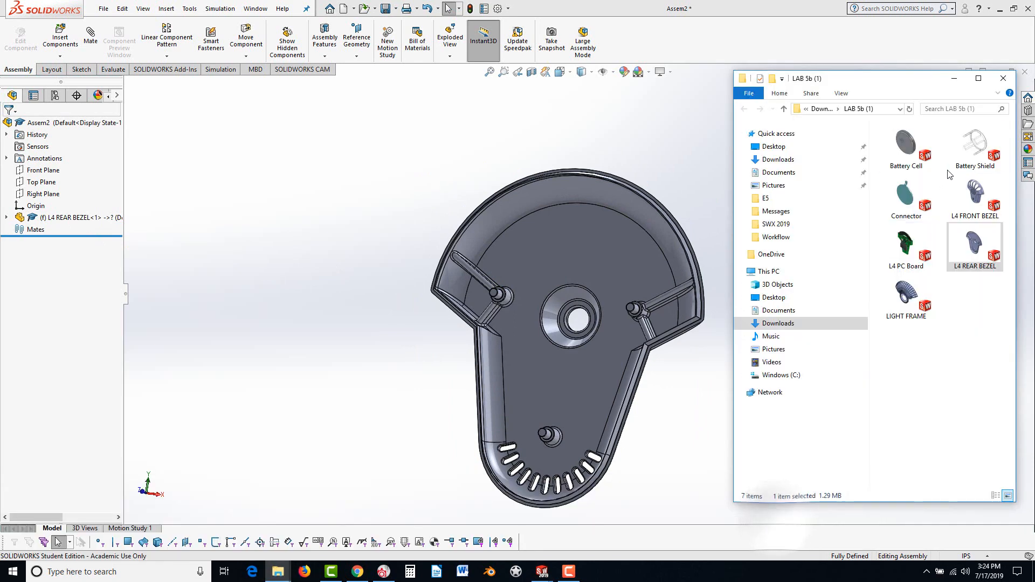
left_click_drag(910, 249, 500, 385)
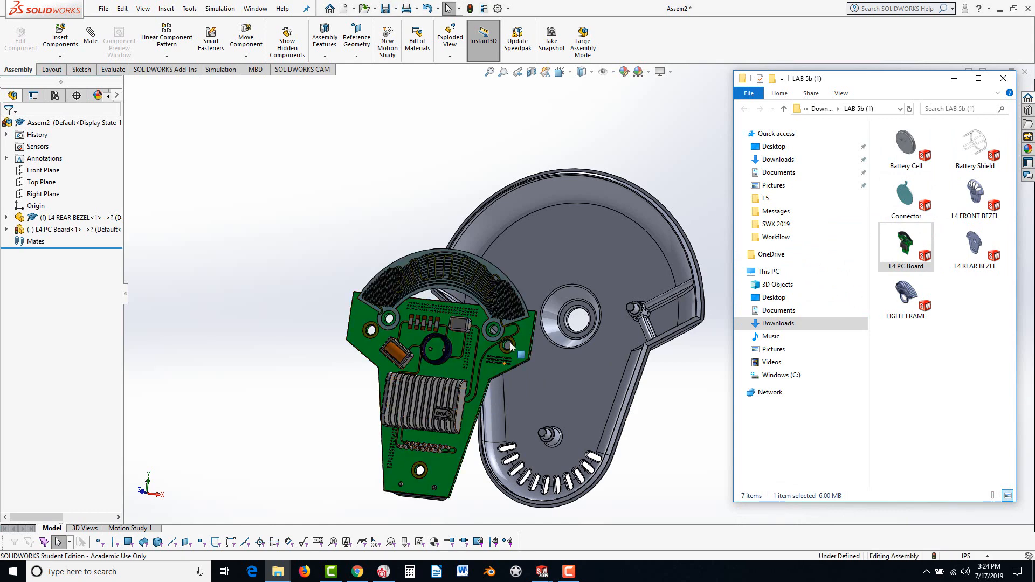
Mate the PC board's right-hand gold-ringed hole concentric with the rear bezel's upper-right peg.
middle_click_drag(510, 345, 488, 290)
scroll(541, 335, "down", 6)
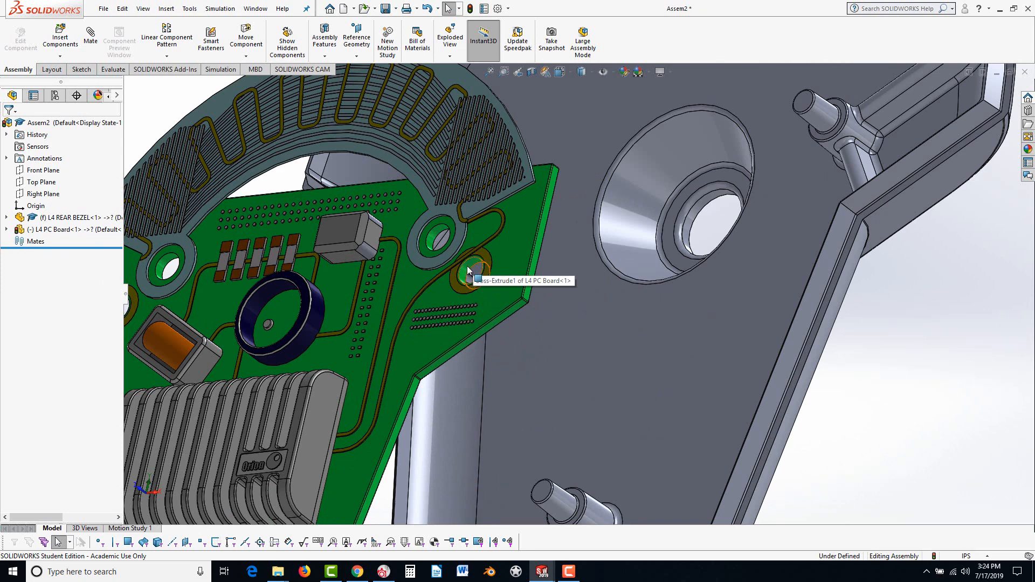
left_click_drag(466, 270, 823, 119, "alt")
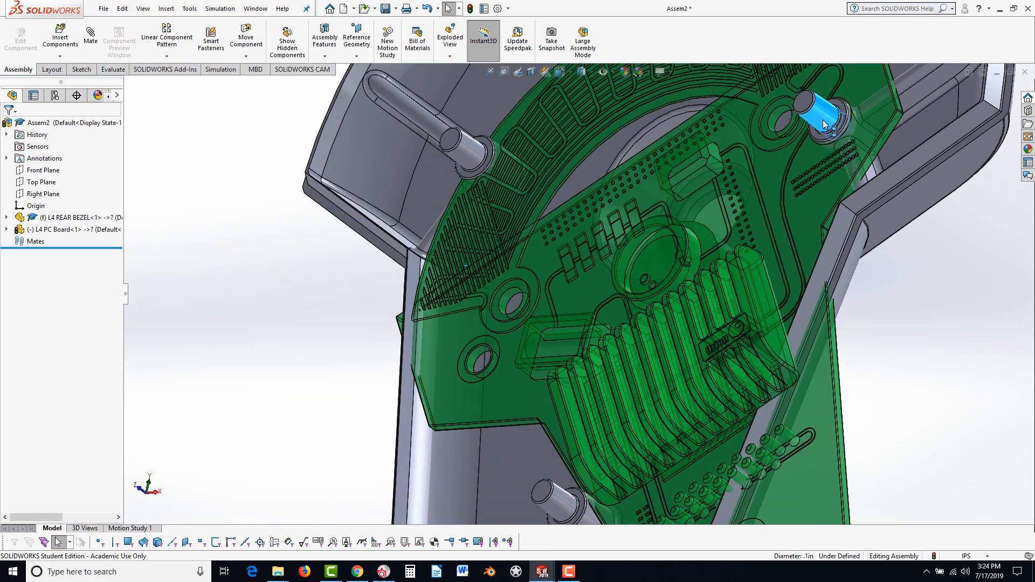
left_click(932, 96)
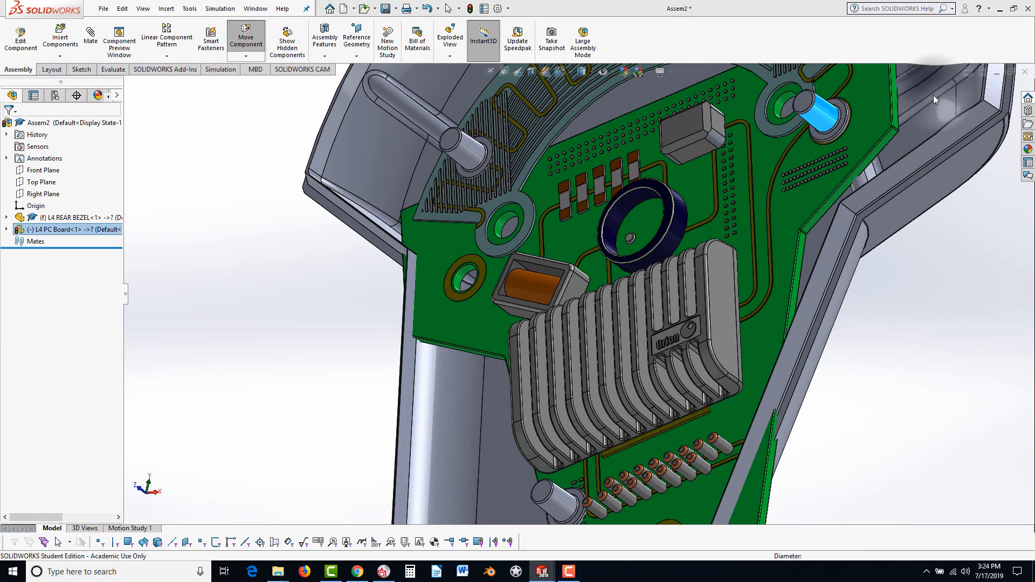
key("Escape")
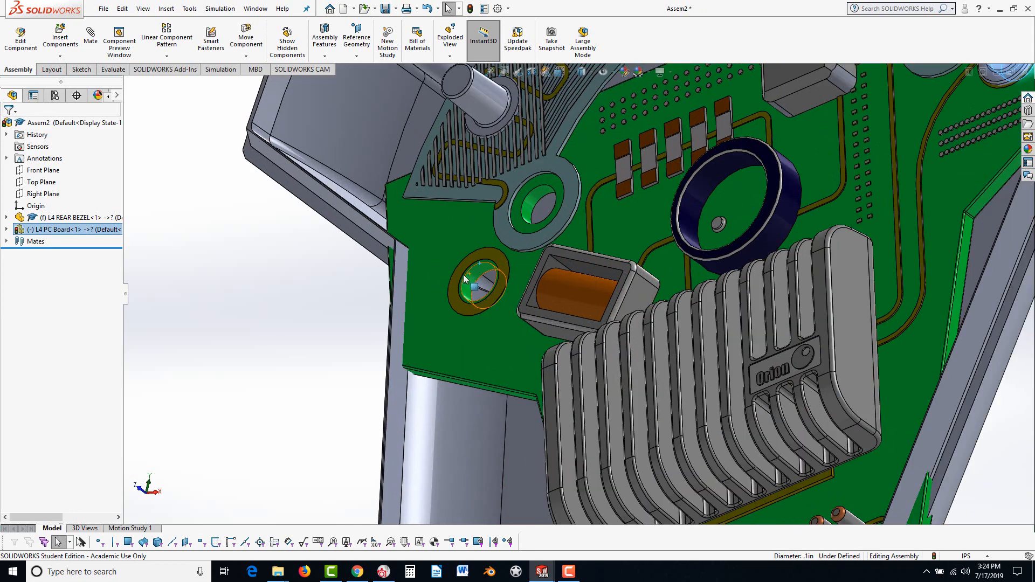
Mate the PC board's left-hand gold-ringed hole concentric with the rear bezel's upper-left peg.
scroll(545, 263, "down", 3)
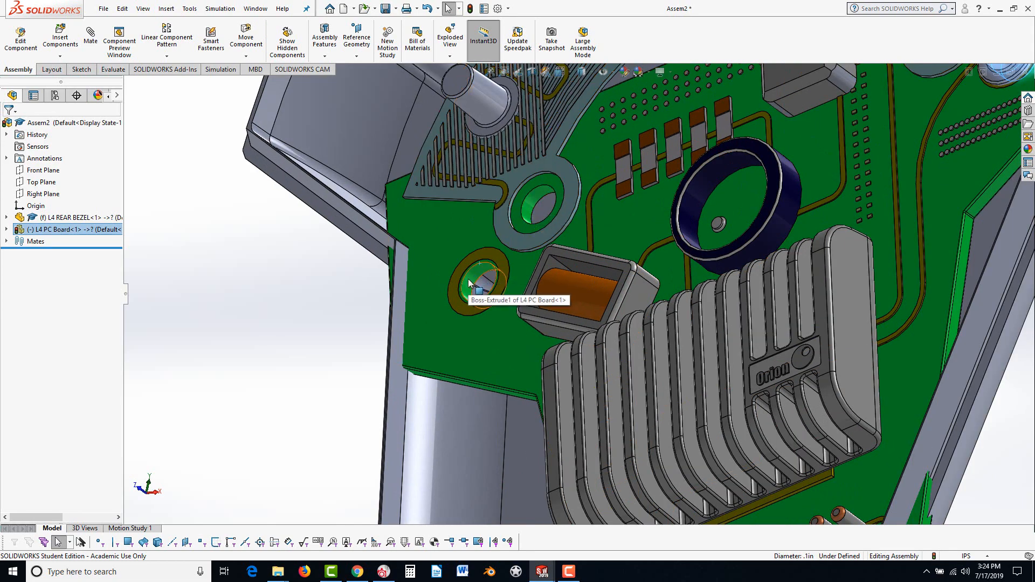
left_click_drag(469, 280, 481, 111, "alt")
left_click(468, 88)
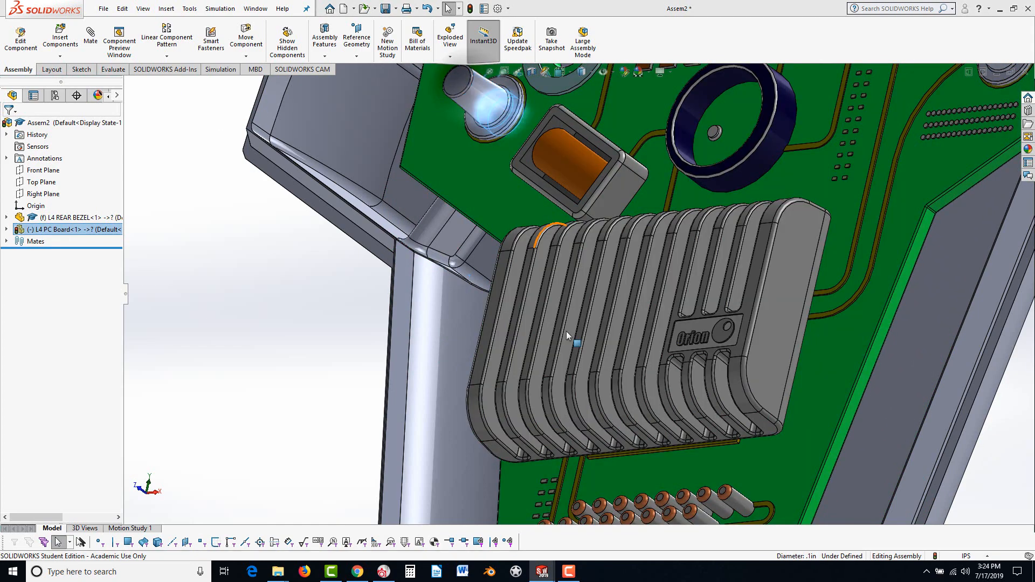
Slide the PC board along the bezel's pegs, away from the bezel floor.
scroll(578, 383, "up", 5)
left_click(641, 305)
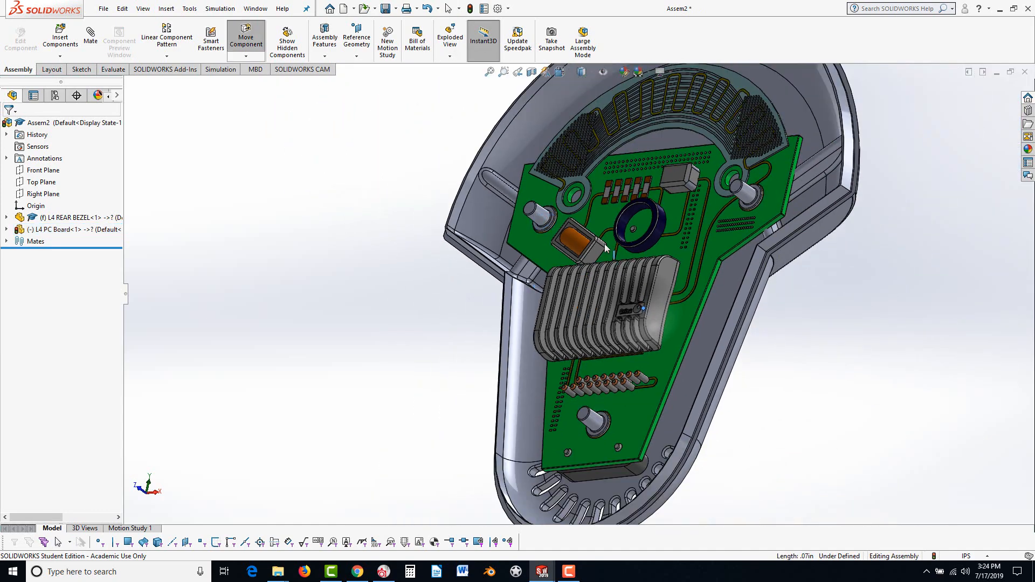
left_click_drag(646, 297, 560, 234)
left_click(318, 381)
Add a coincident mate between the PC board's back face and the shoulder of the bezel's lower peg.
middle_click_drag(514, 363, 356, 270)
left_click(91, 40)
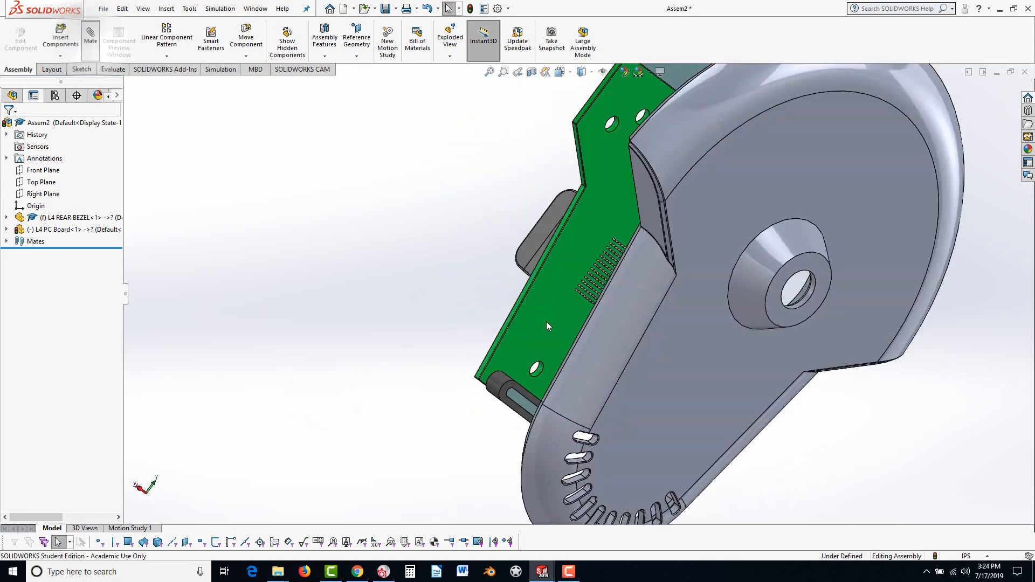
left_click(524, 345)
middle_click_drag(524, 345, 620, 448)
scroll(572, 413, "down", 3)
scroll(565, 396, "down", 2)
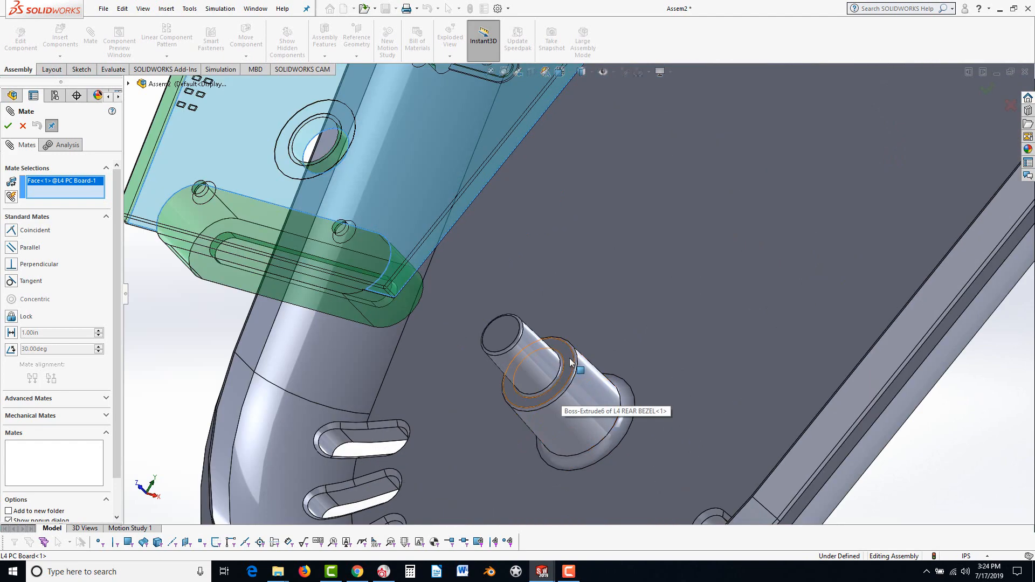
left_click(570, 360)
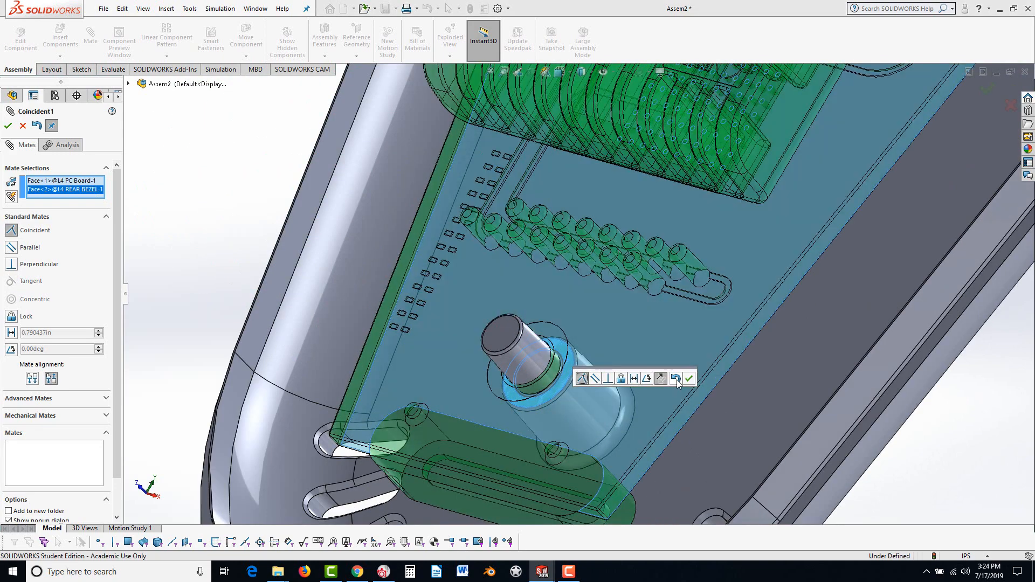
left_click(685, 381)
scroll(689, 423, "up", 5)
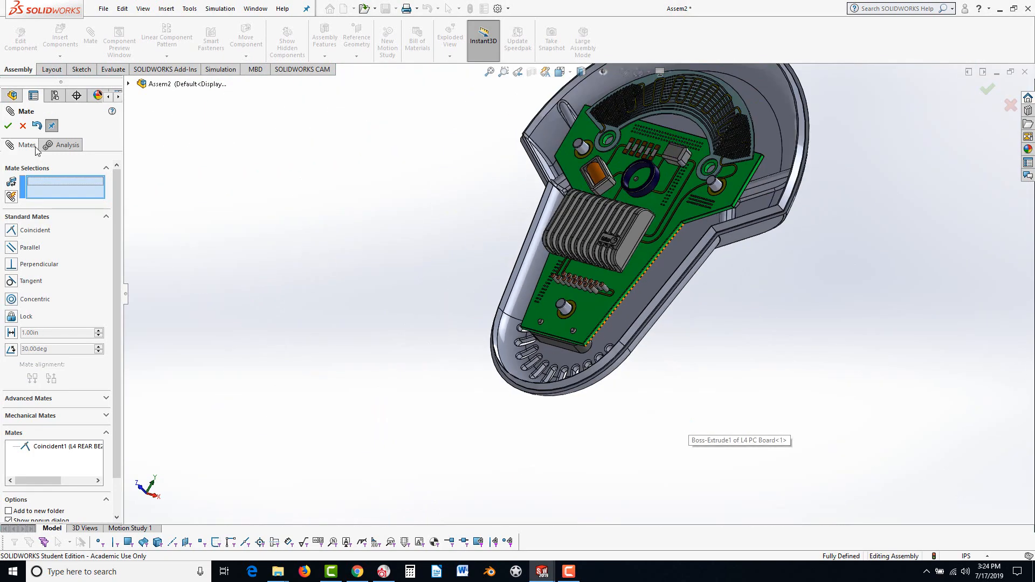
left_click(8, 127)
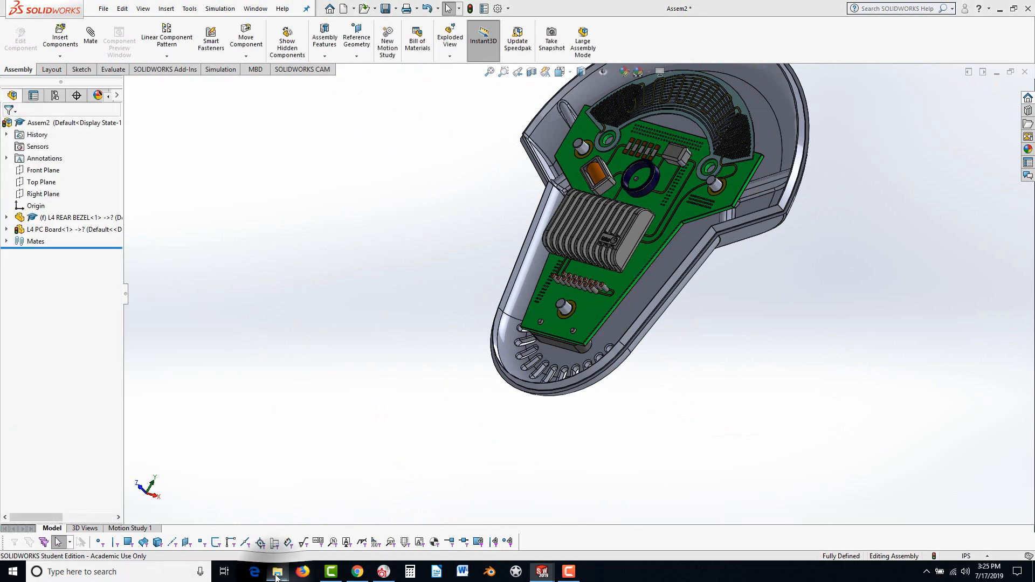
Insert the Battery Shield part from the LAB 5b (1) folder beside the rear bezel.
mouse_move(278, 571)
left_click(782, 526)
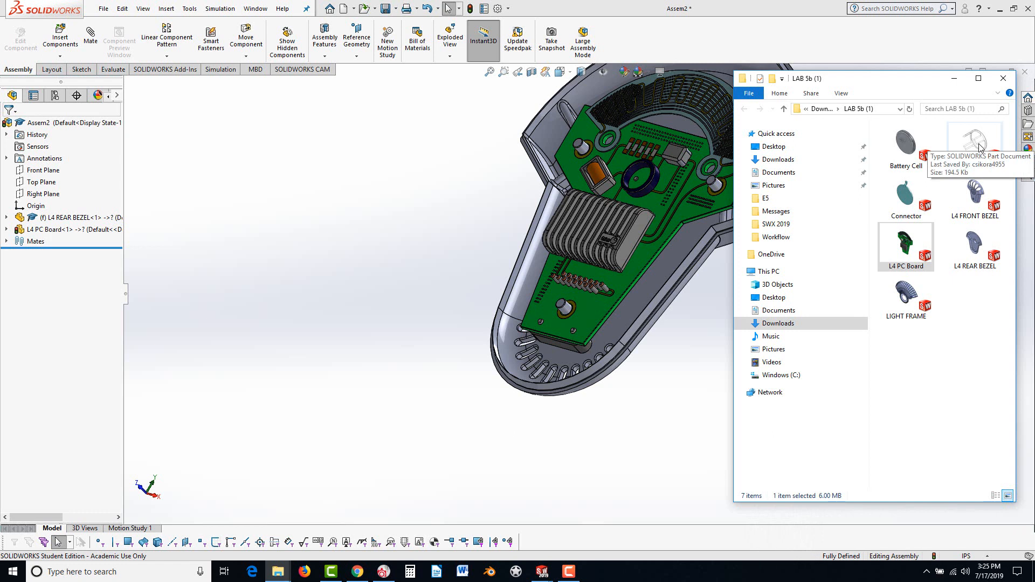
left_click_drag(982, 144, 442, 284)
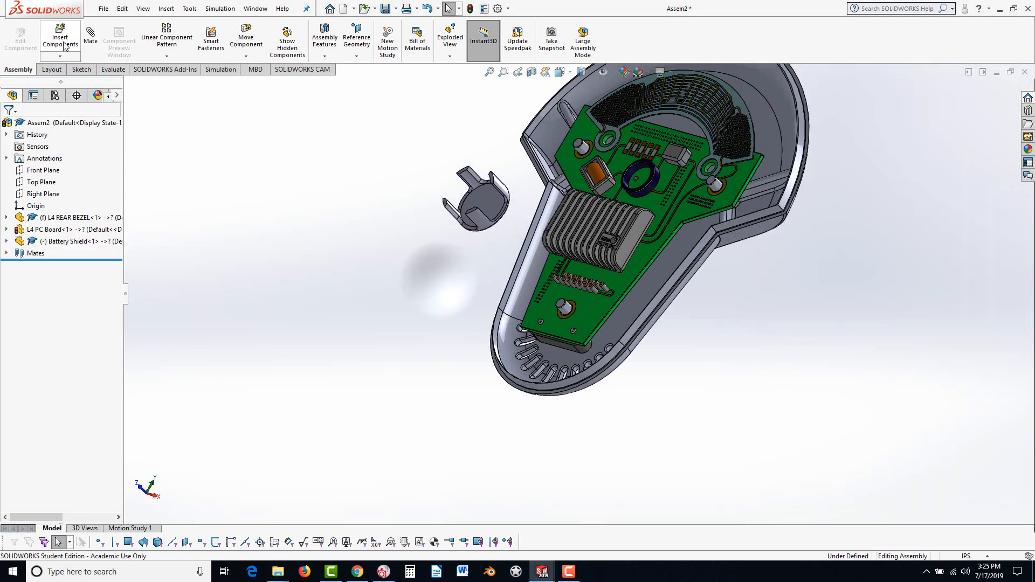
Add a coincident mate between the battery shield's flat outer face and the top face of the PC board's dark blue ring.
scroll(539, 202, "down", 3)
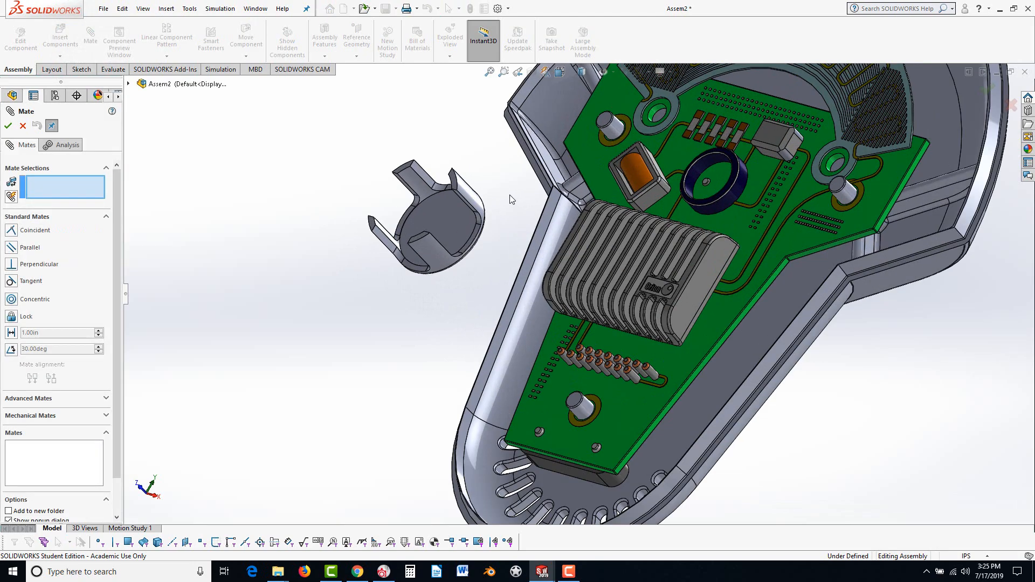
middle_click_drag(540, 202, 475, 305)
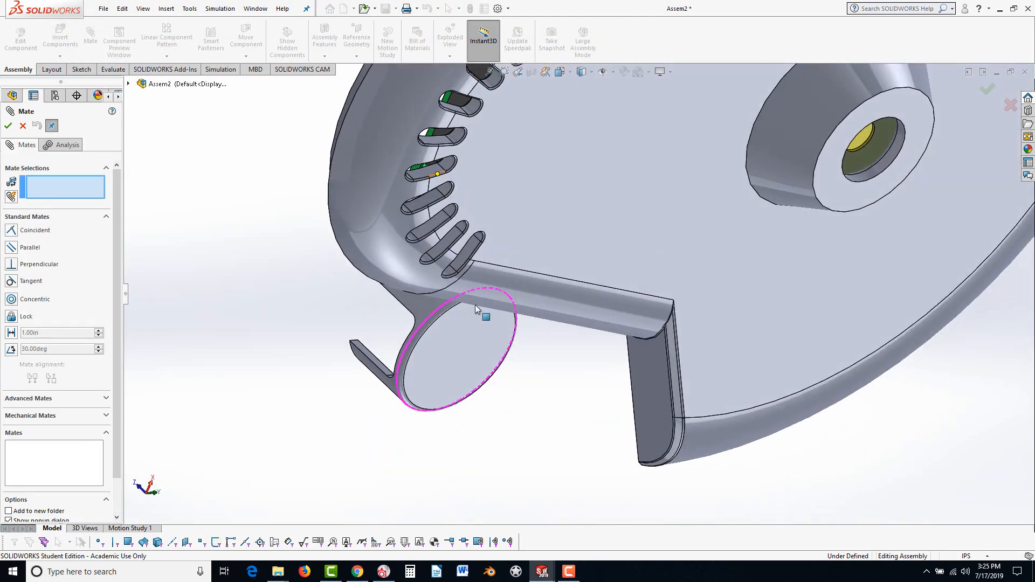
left_click(482, 350)
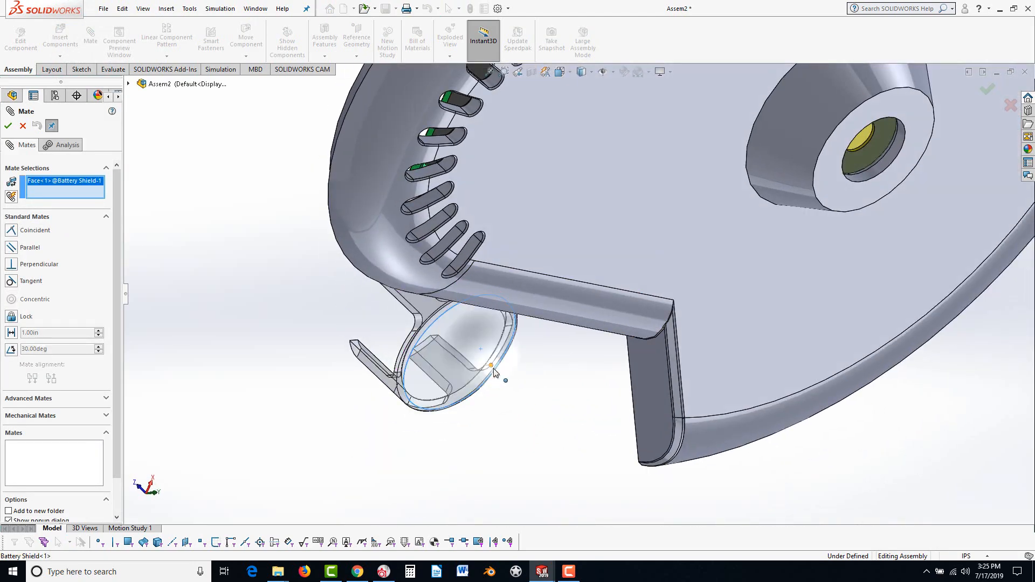
scroll(485, 350, "up", 5)
middle_click_drag(485, 350, 647, 72)
scroll(597, 180, "down", 6)
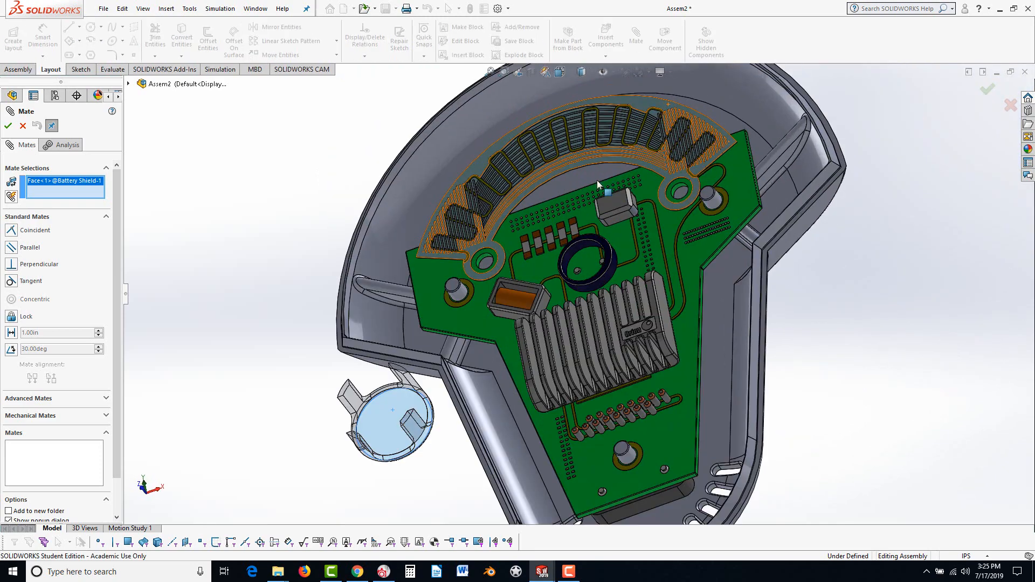
left_click(640, 263)
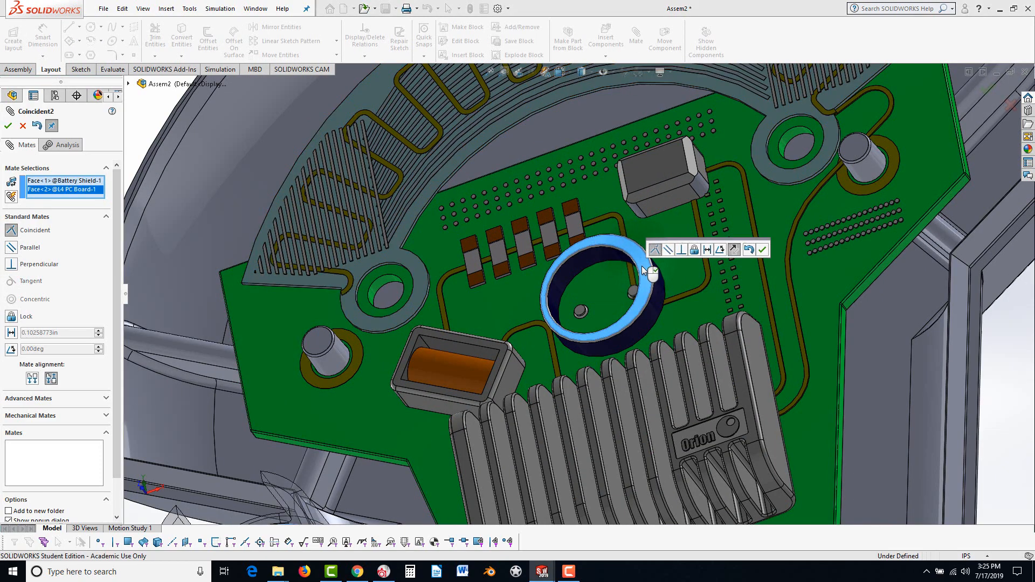
left_click(766, 245)
scroll(698, 318, "up", 5)
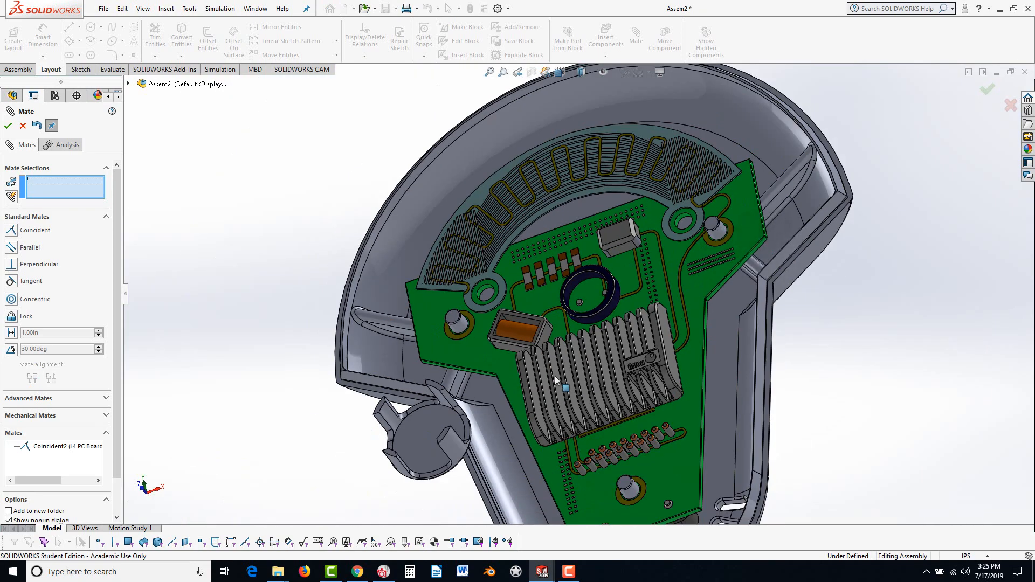
Move the battery shield over the PC board's blue ring and mate their cylindrical faces concentric.
left_click_drag(413, 435, 574, 266)
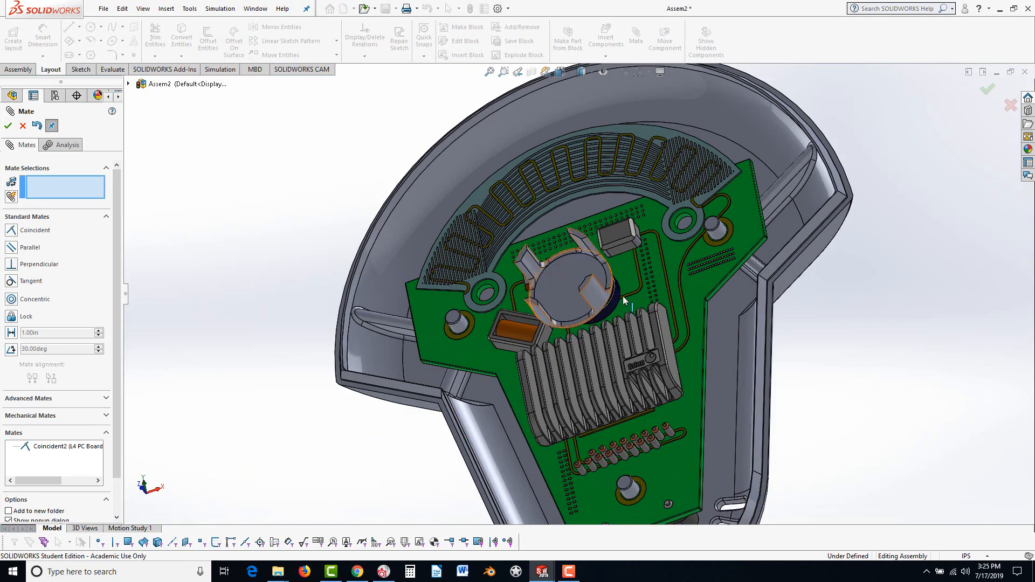
scroll(632, 275, "down", 5)
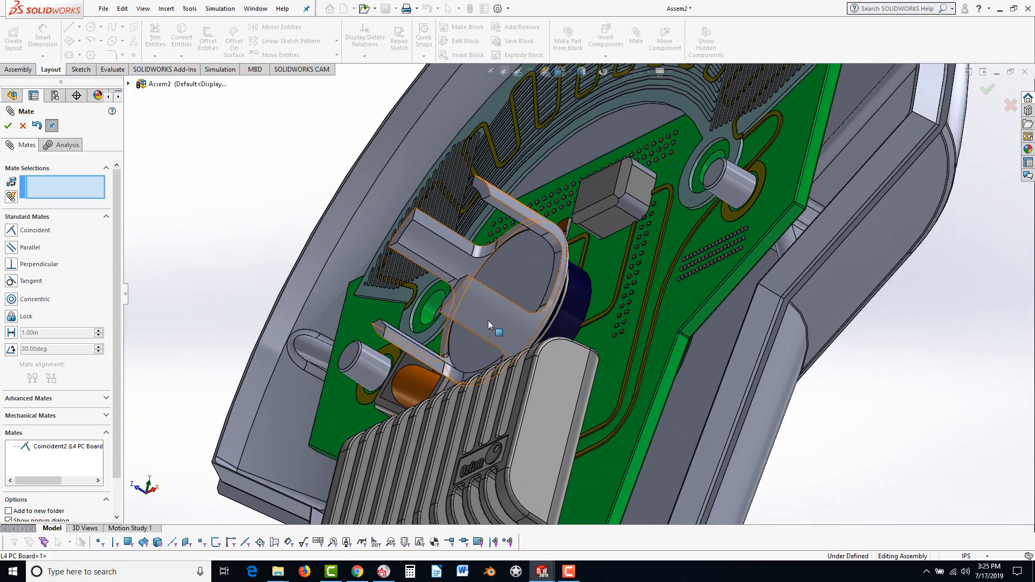
left_click(496, 321)
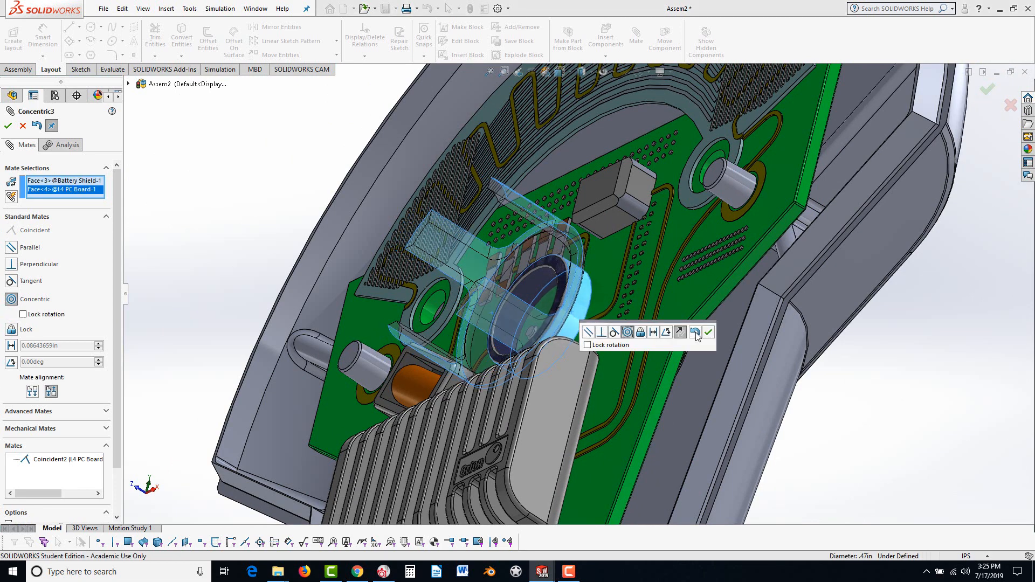
left_click(707, 333)
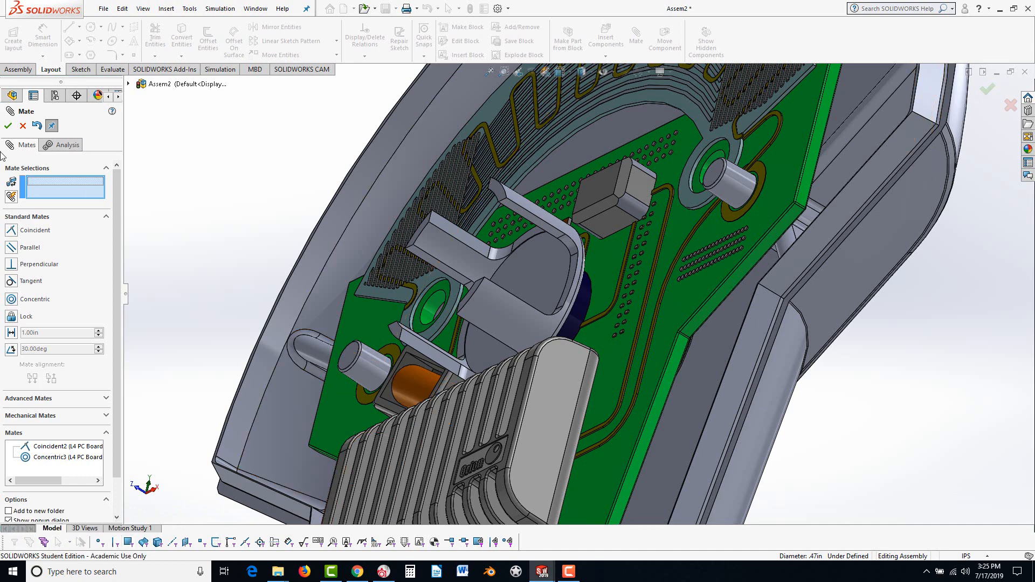
left_click(8, 127)
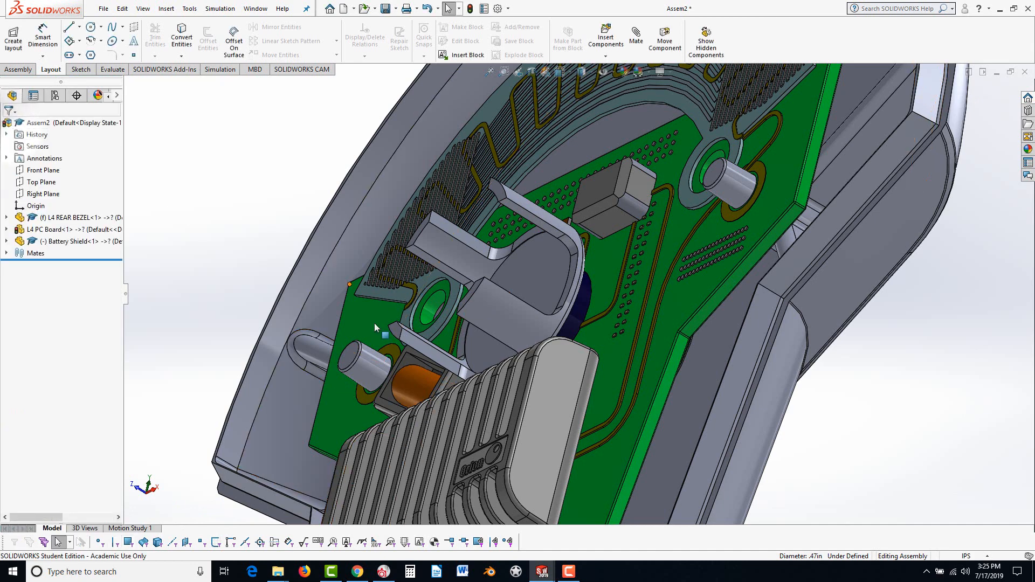
Insert the Battery Cell part from the LAB 5b (1) folder over the battery shield, using a temporary replacement font.
left_click(280, 571)
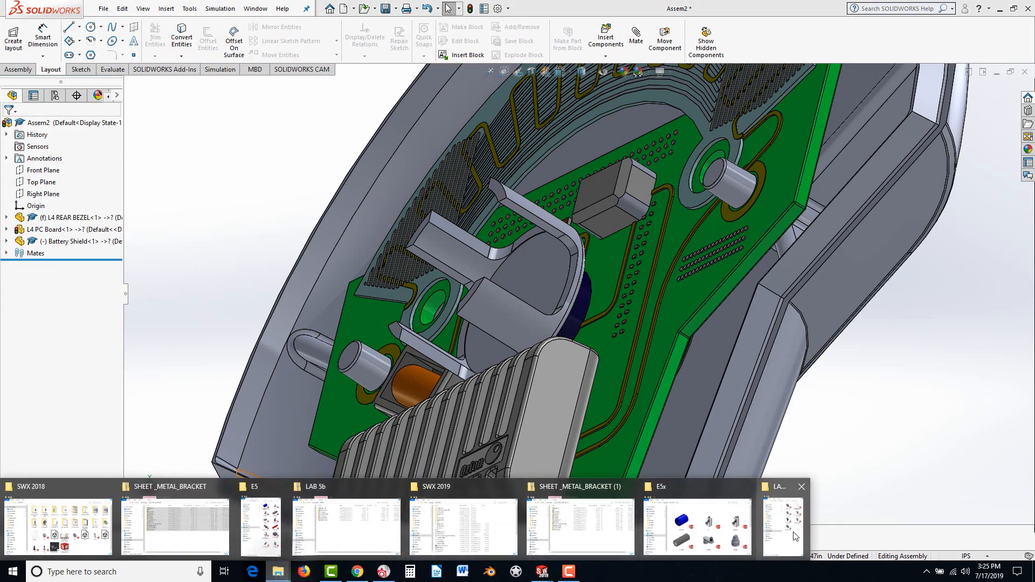
left_click(797, 521)
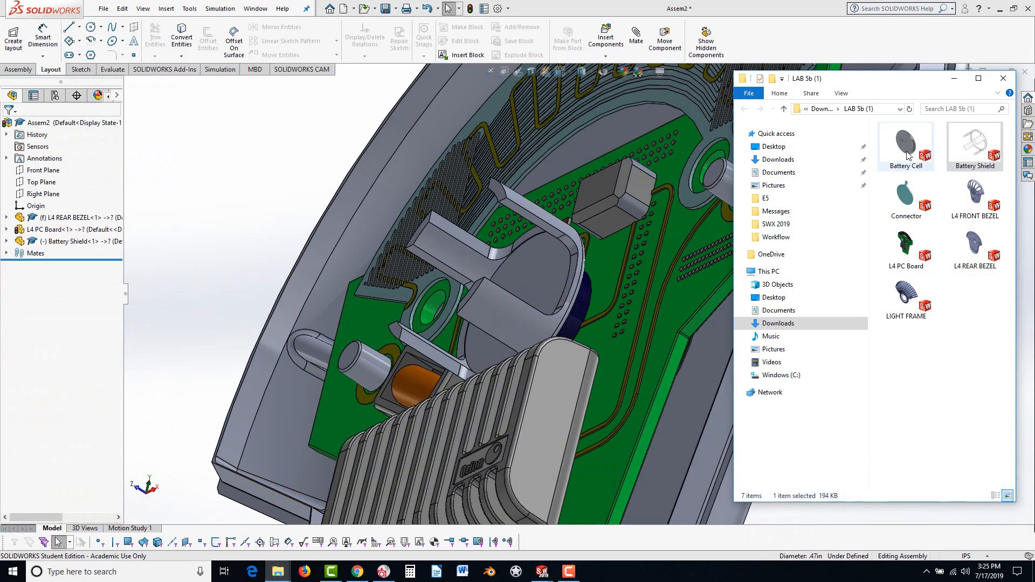
left_click_drag(908, 155, 506, 279)
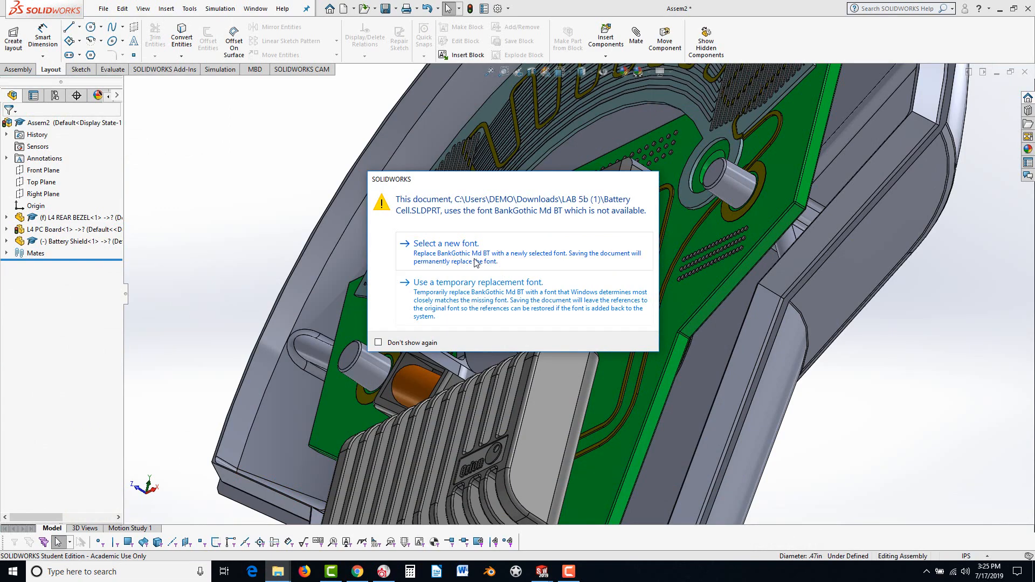
left_click(444, 293)
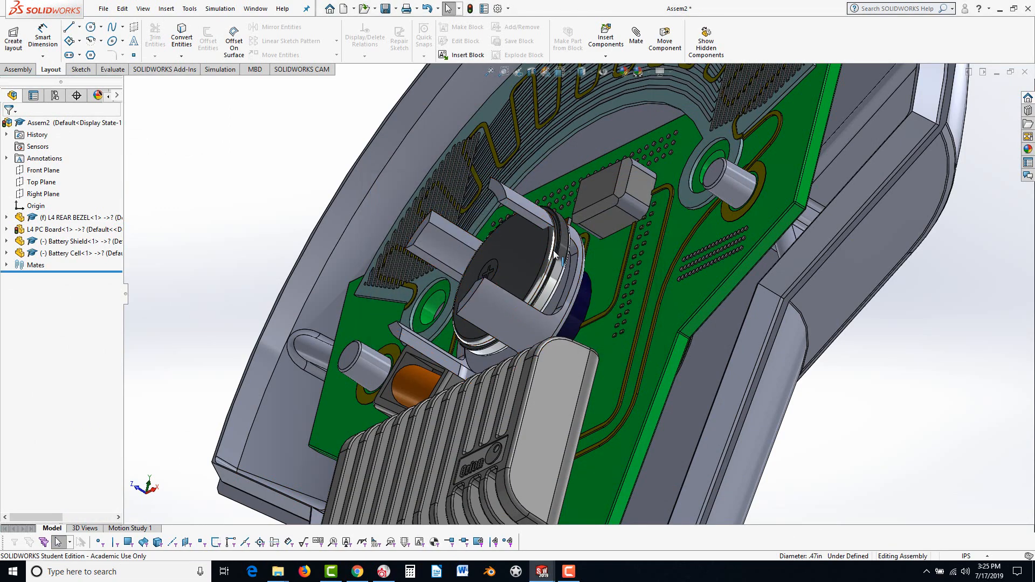
Mate the battery cell's cylindrical edge concentric with the curved face of the battery shield.
scroll(554, 252, "down", 4)
left_click_drag(503, 236, 422, 193)
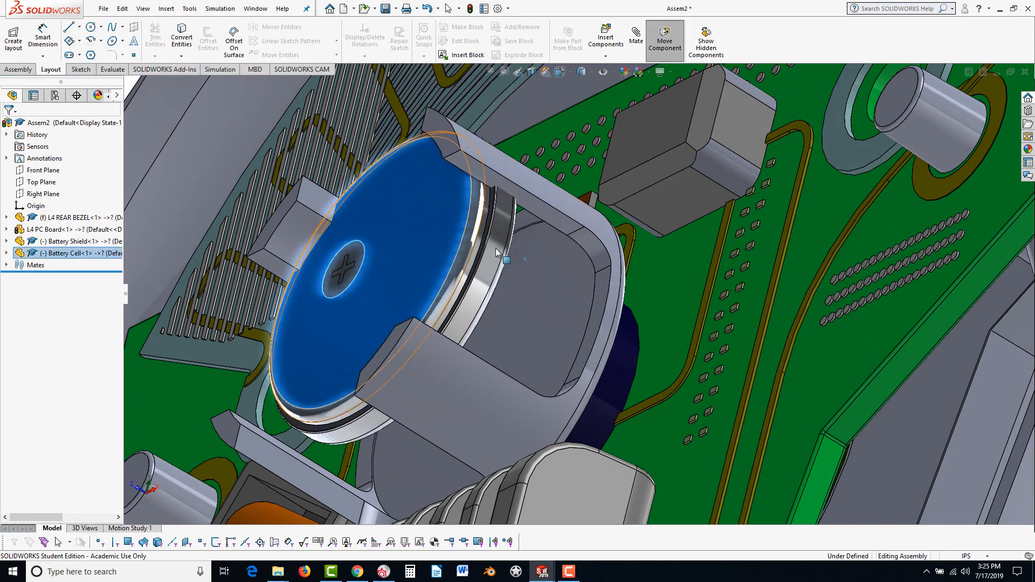
left_click(492, 248)
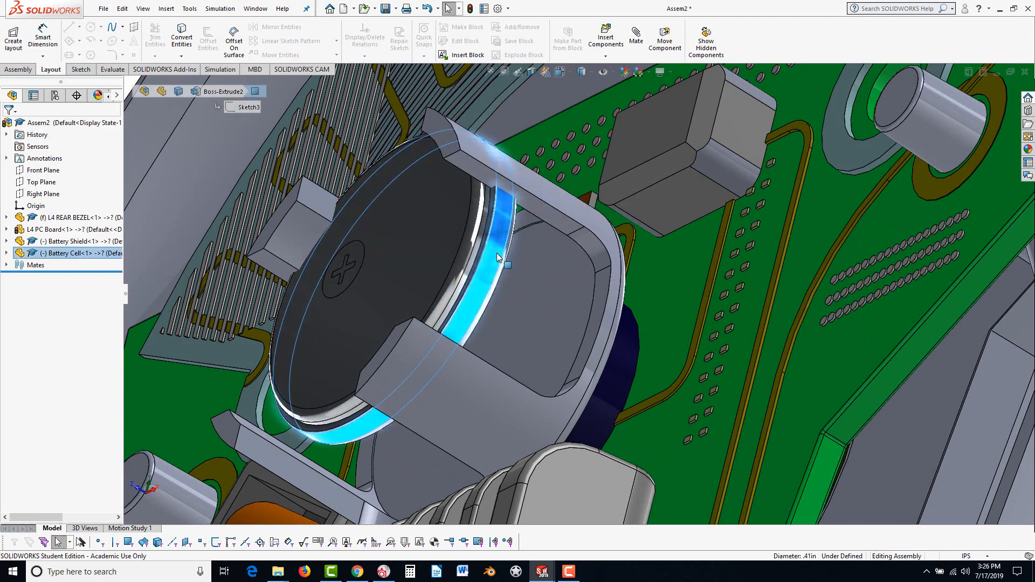
left_click(524, 223, "ctrl")
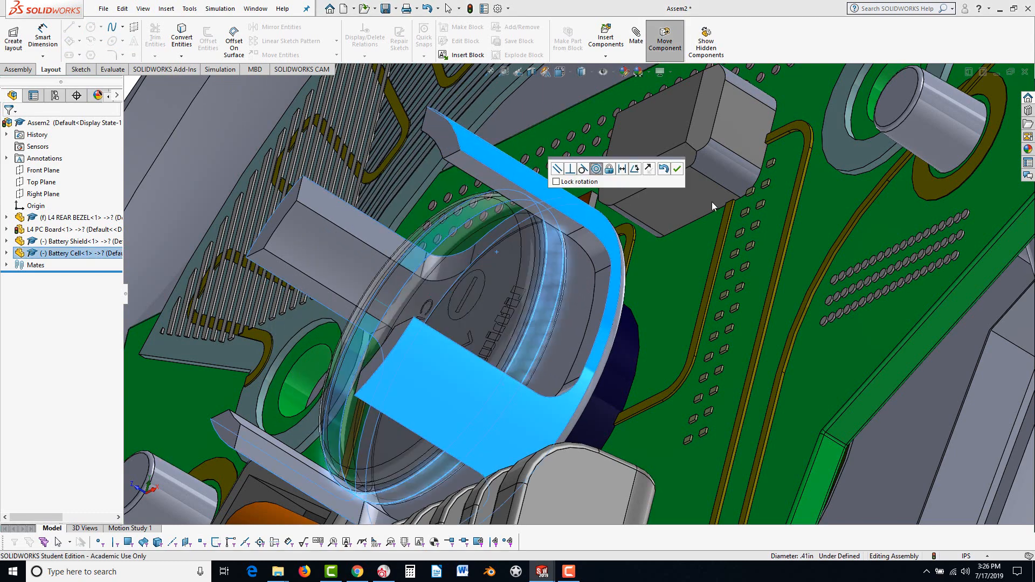
left_click(677, 169)
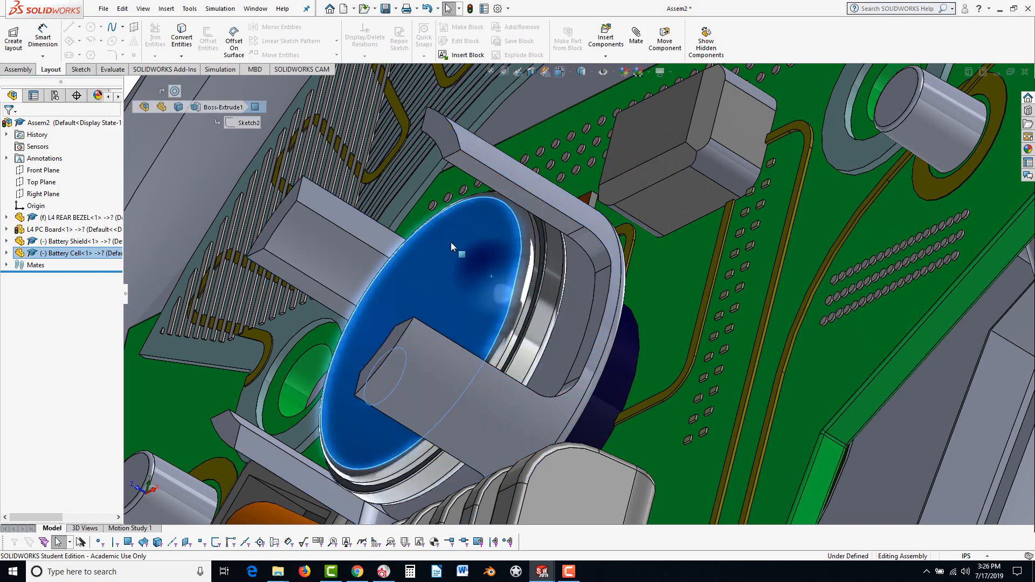
Move the battery cell clear of the shield and mate its flat underside coincident with the shield's inner floor face.
left_click_drag(360, 201, 292, 156)
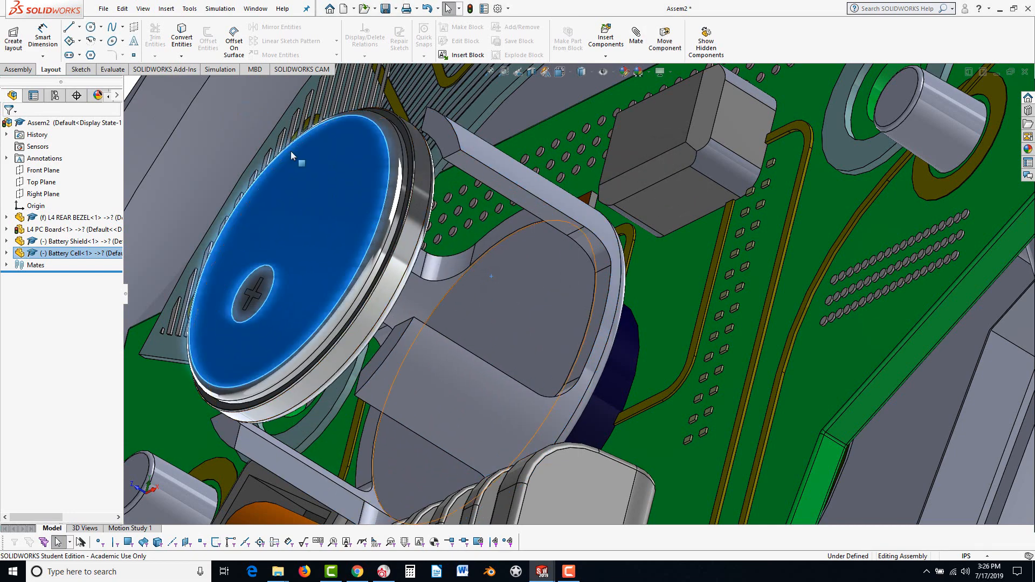
left_click(470, 316)
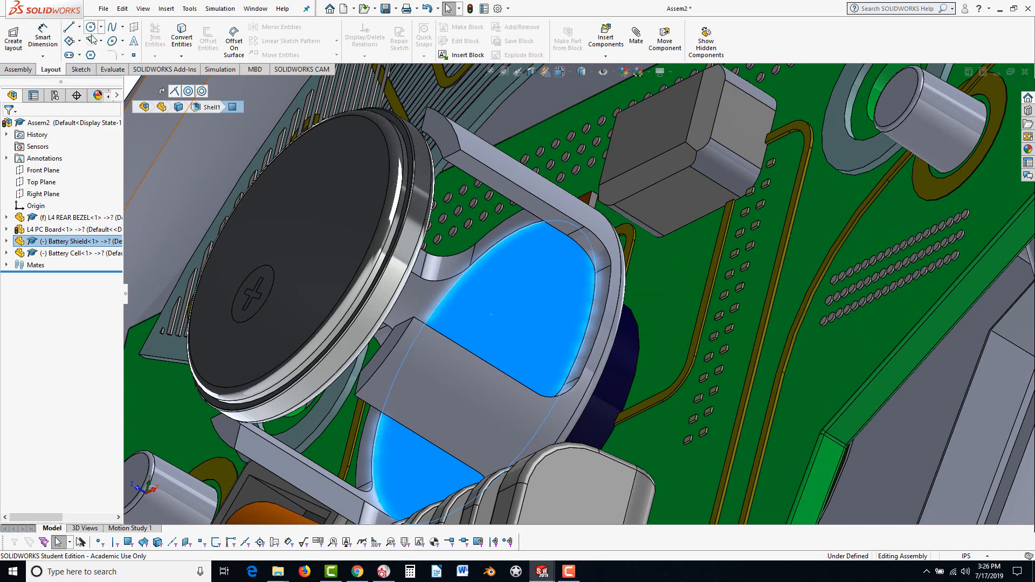
left_click(18, 69)
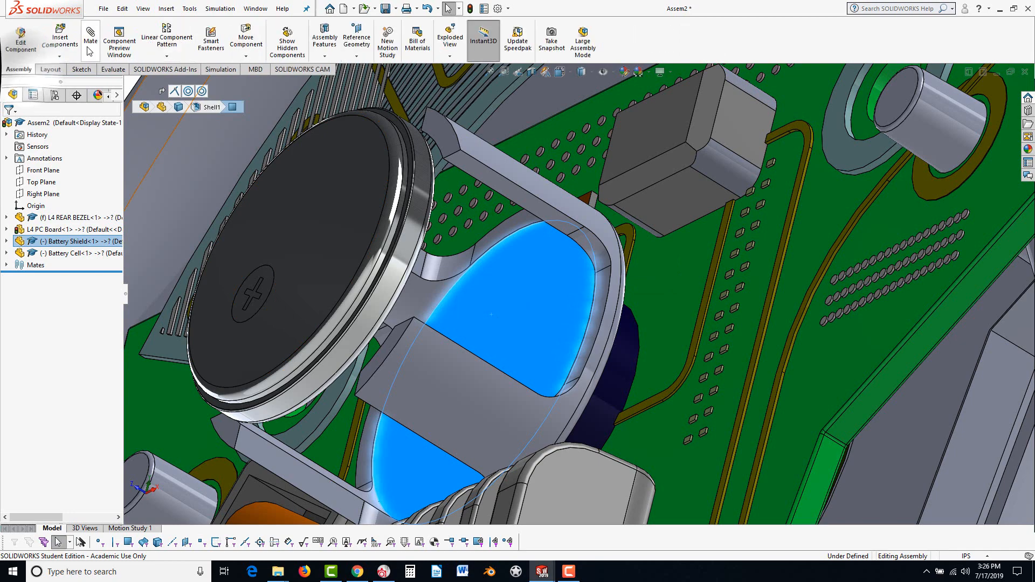
middle_click_drag(452, 295, 384, 270)
scroll(260, 290, "up", 4)
scroll(260, 287, "down", 3)
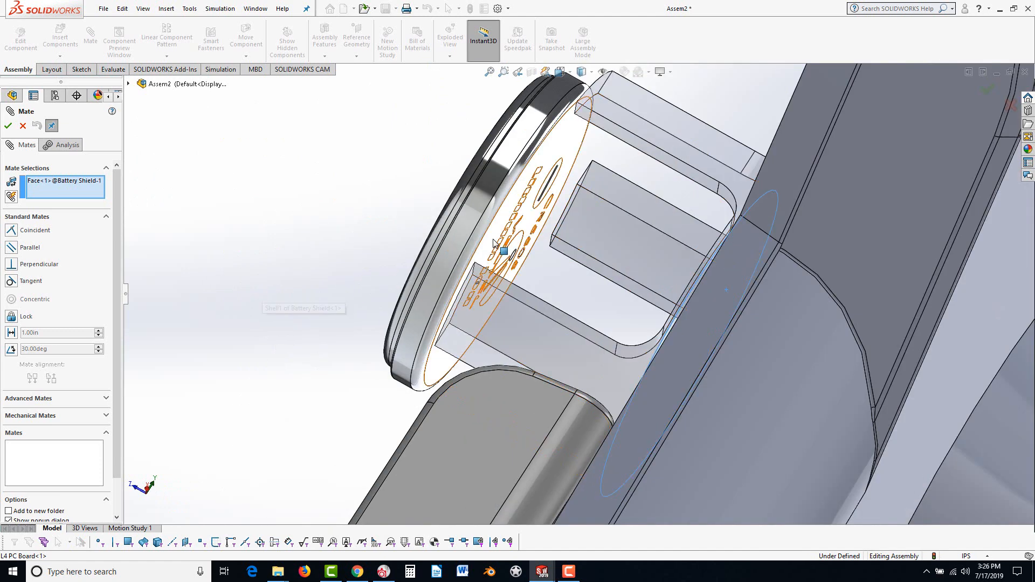
left_click(493, 239)
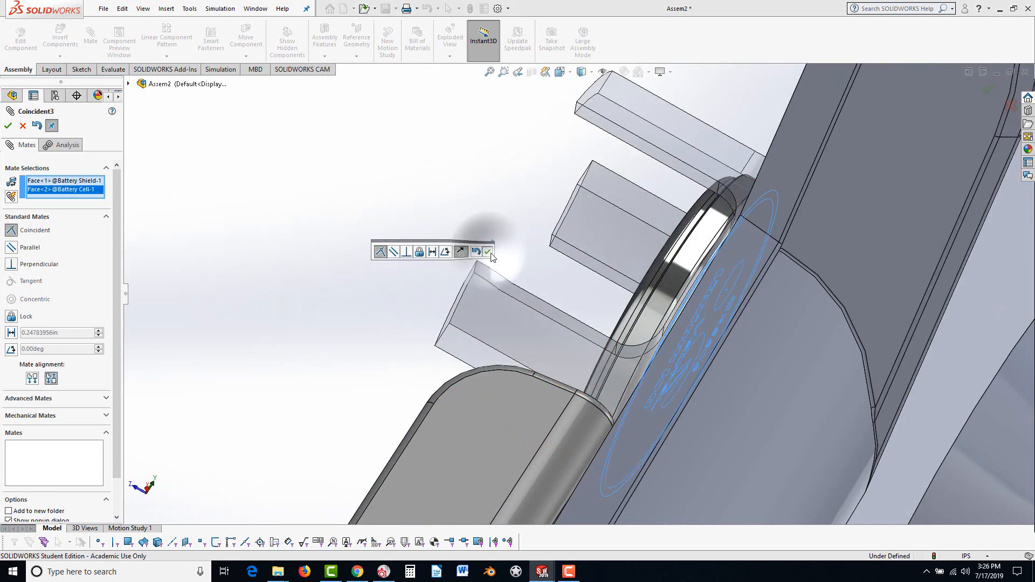
left_click(488, 251)
left_click(9, 128)
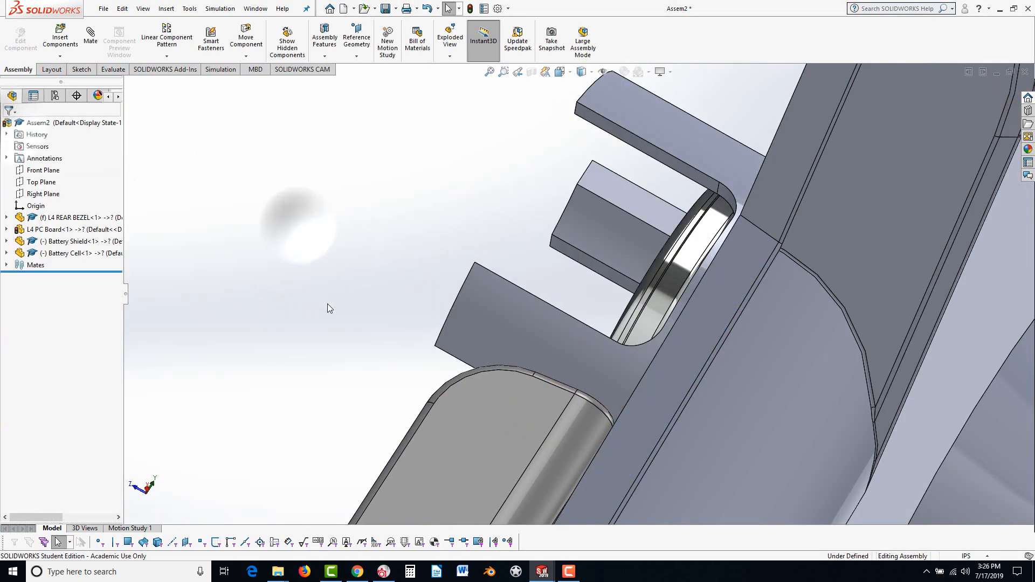
Start a linear component pattern of the battery cell, using a straight edge of a battery shield prong as the direction.
middle_click_drag(328, 305, 502, 333)
scroll(485, 270, "up", 2)
scroll(464, 225, "down", 3)
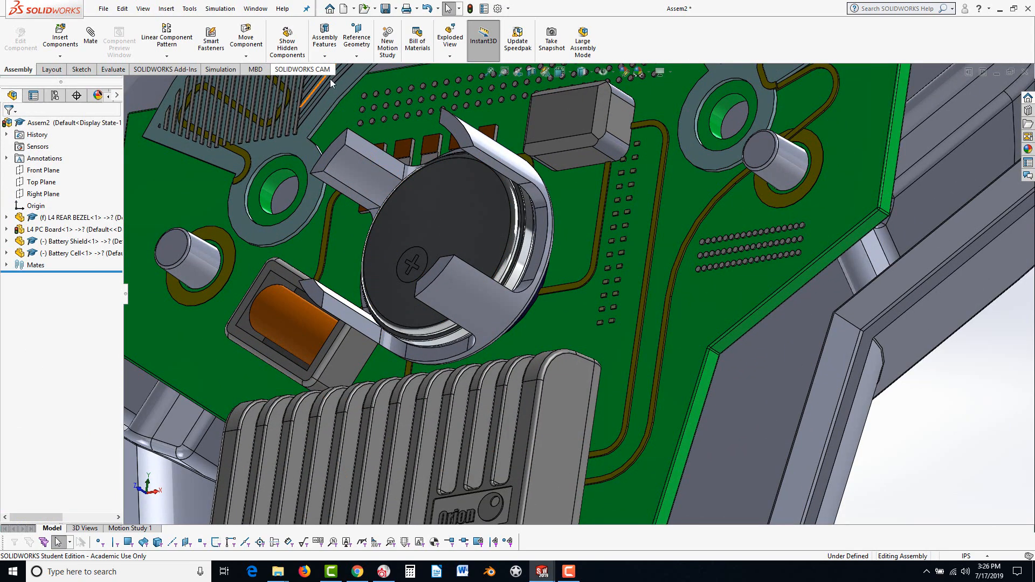
left_click(442, 225)
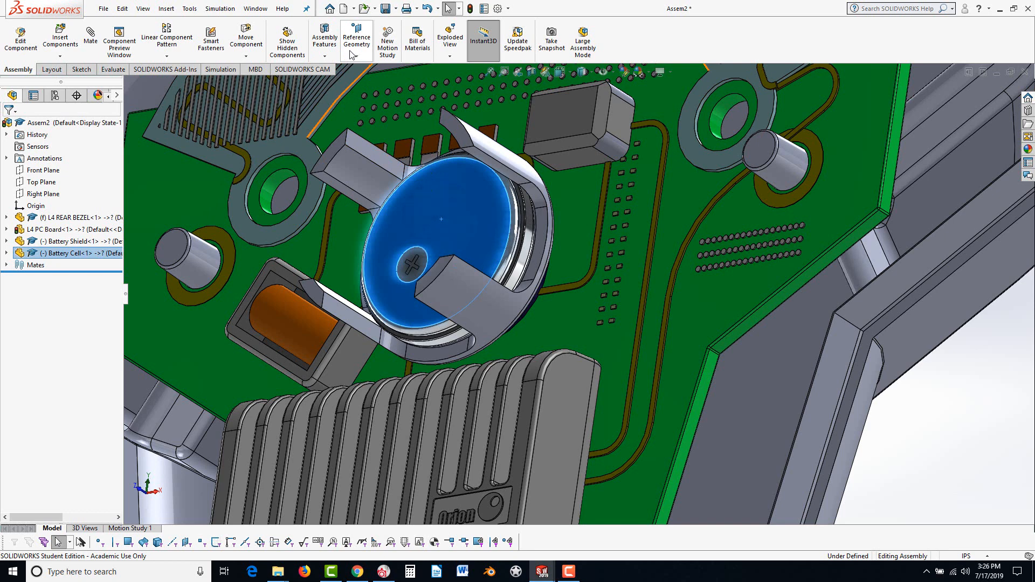
left_click(325, 40)
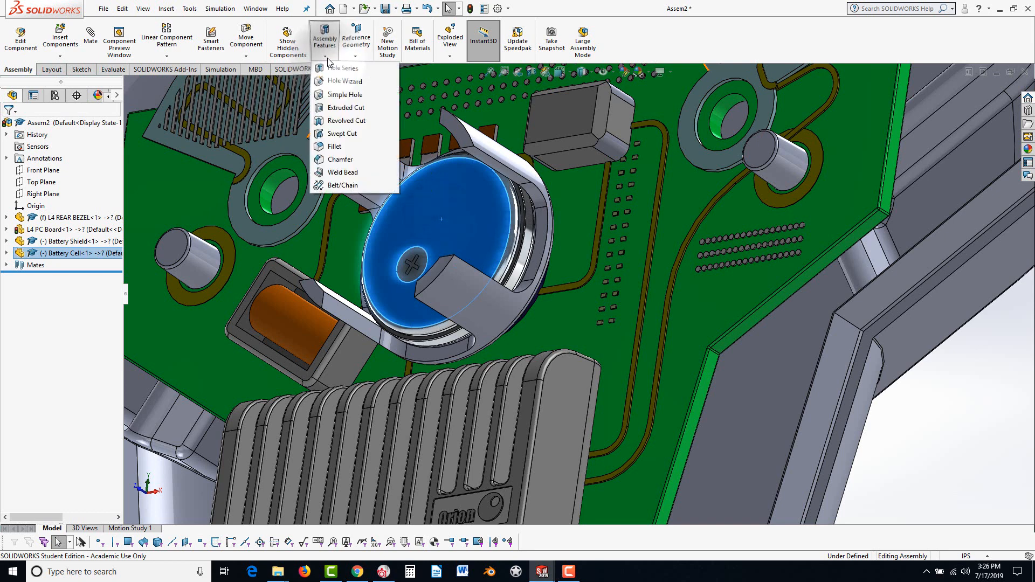
left_click(246, 56)
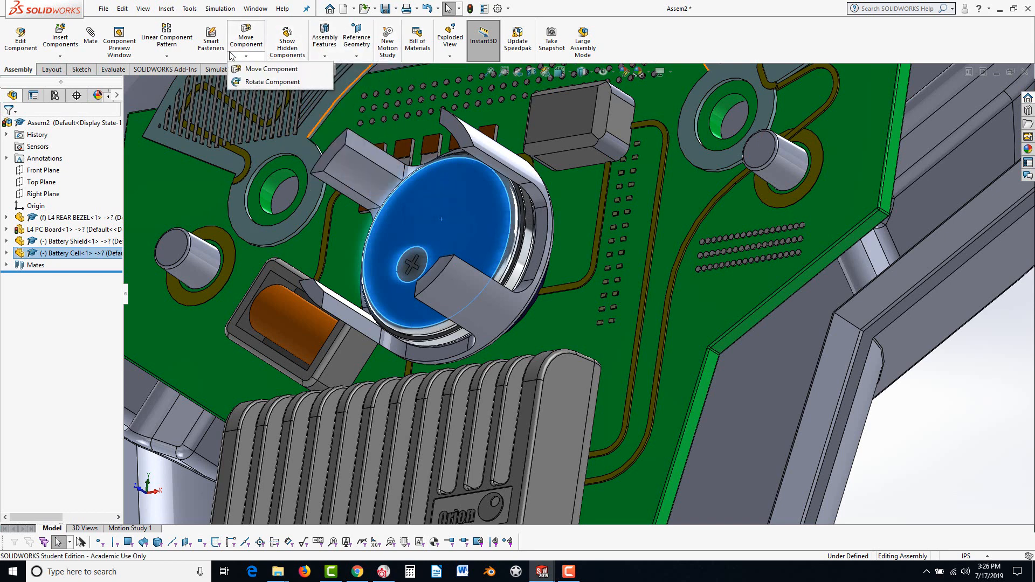
left_click(180, 58)
left_click(178, 68)
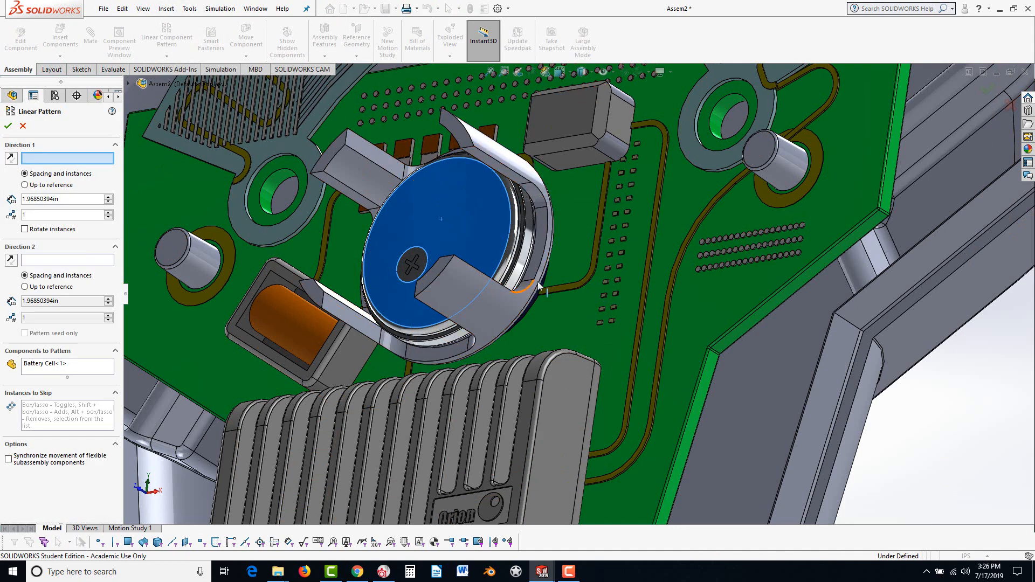
middle_click_drag(538, 285, 527, 223)
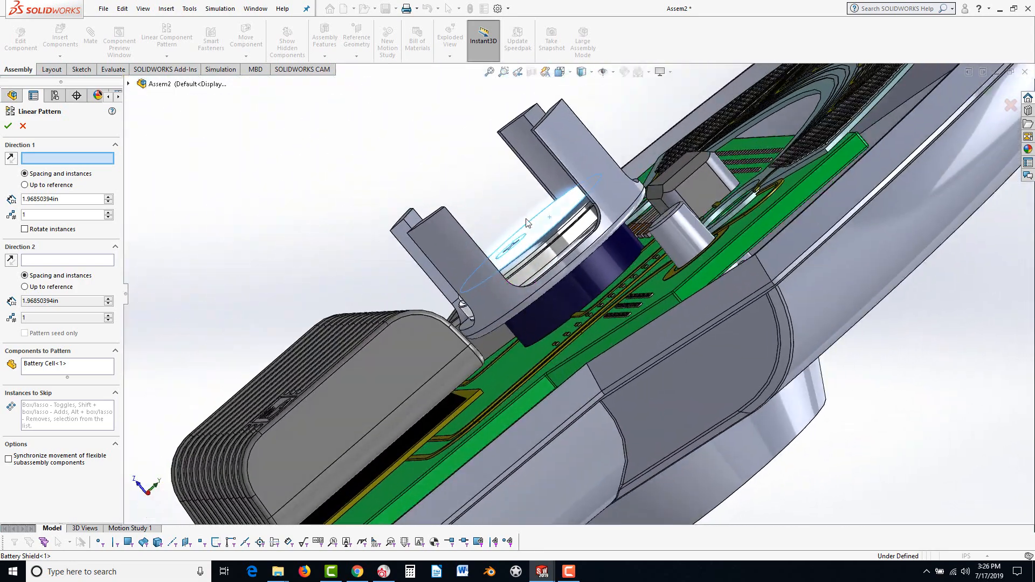
scroll(533, 184, "down", 3)
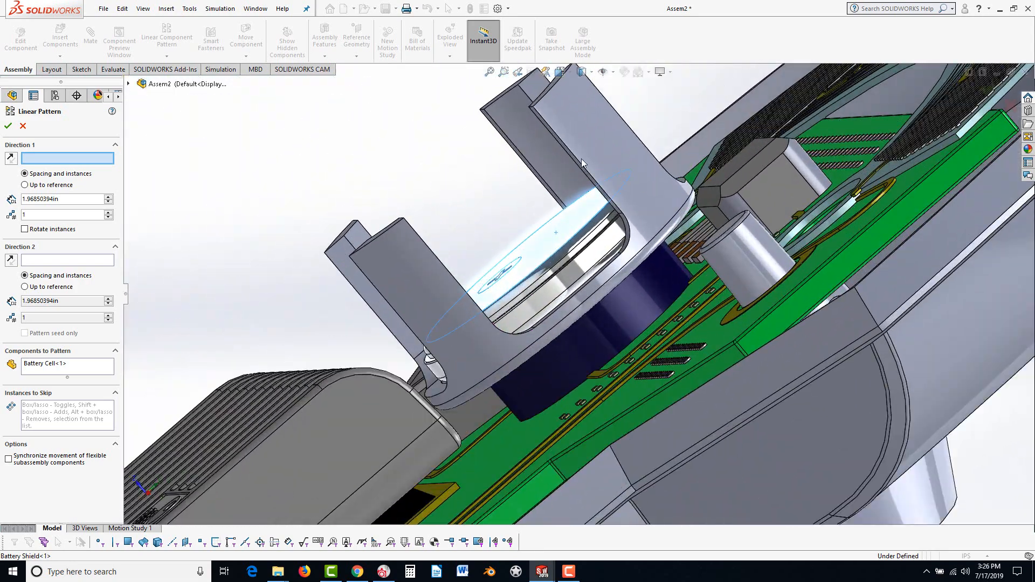
left_click(525, 166)
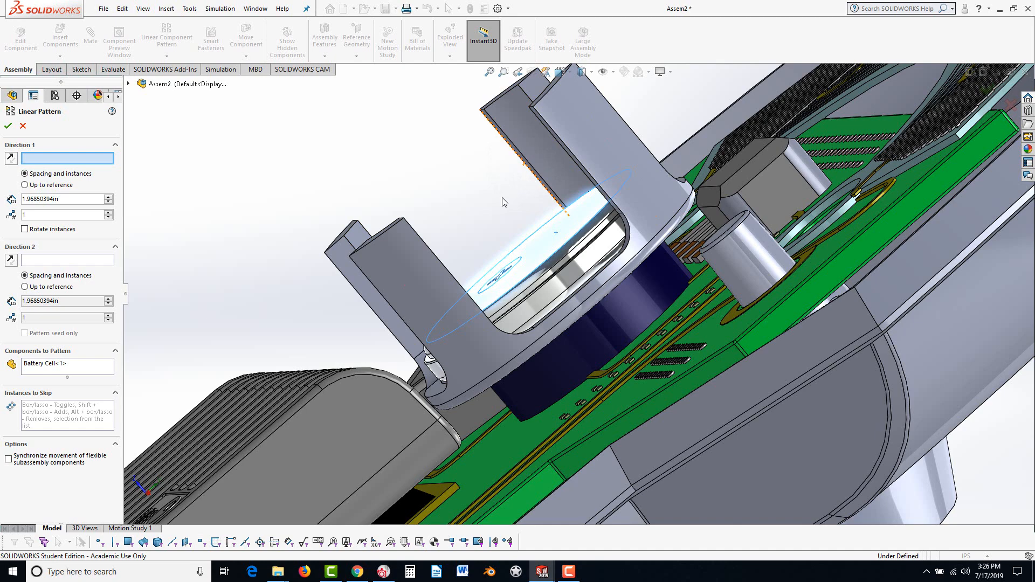
left_click(534, 179)
Pattern the battery cell along the chosen direction with a spacing of 0.06 in and 4 instances.
scroll(518, 200, "up", 5)
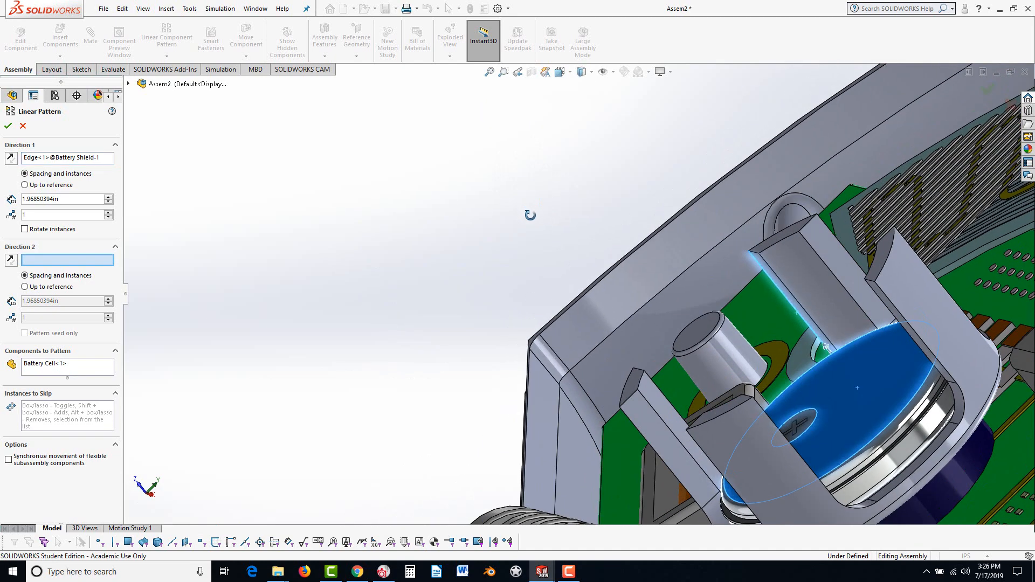
scroll(801, 411, "down", 3)
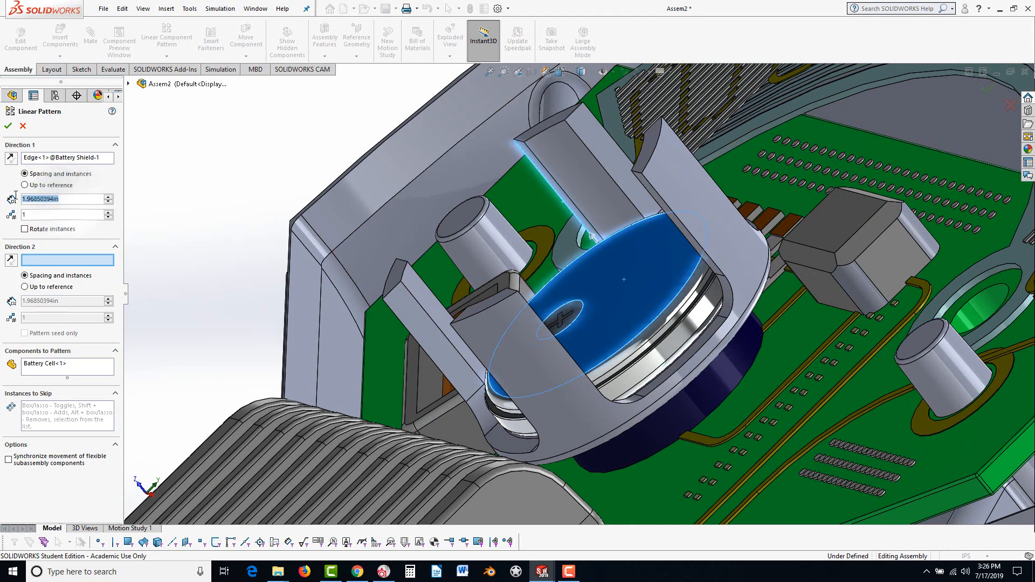
type("6")
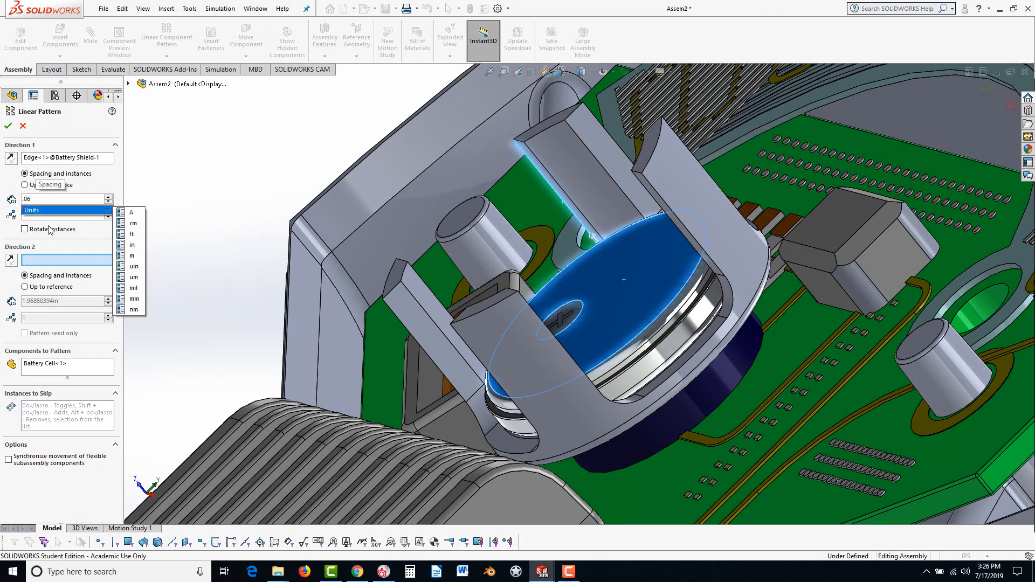
key("Return")
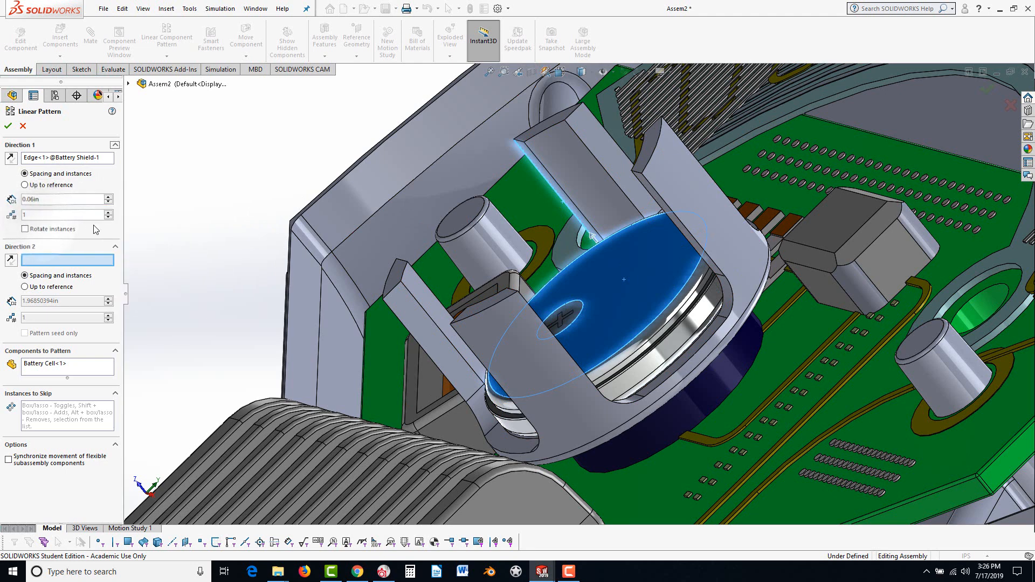
left_click(109, 212)
left_click(109, 212)
left_click(109, 212)
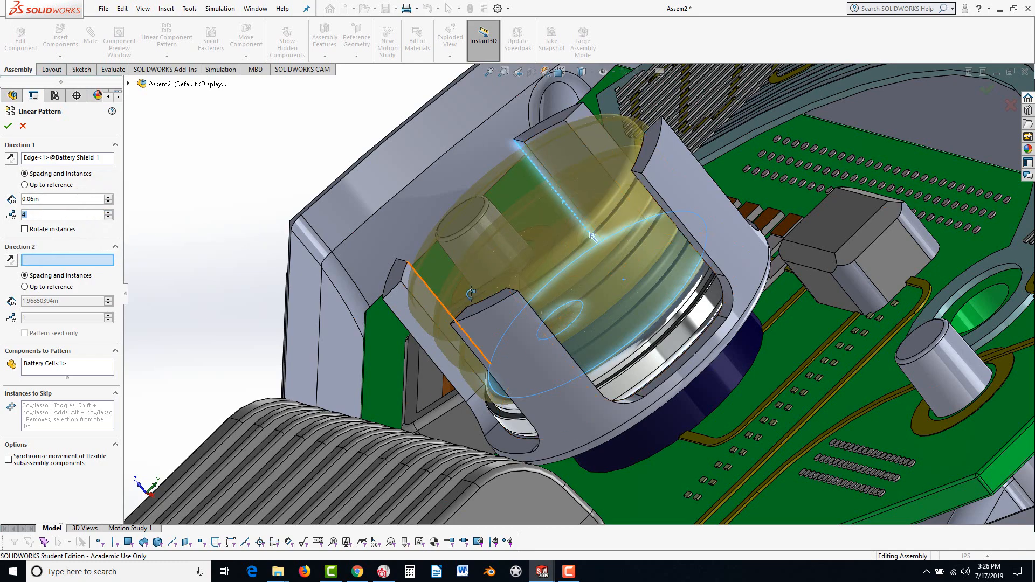
middle_click_drag(421, 275, 142, 155)
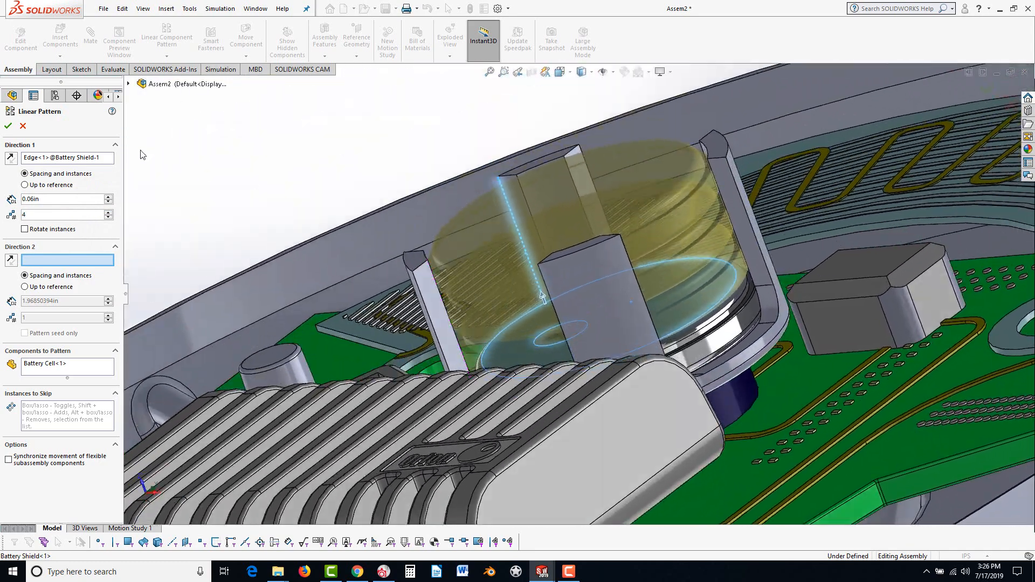
left_click(8, 125)
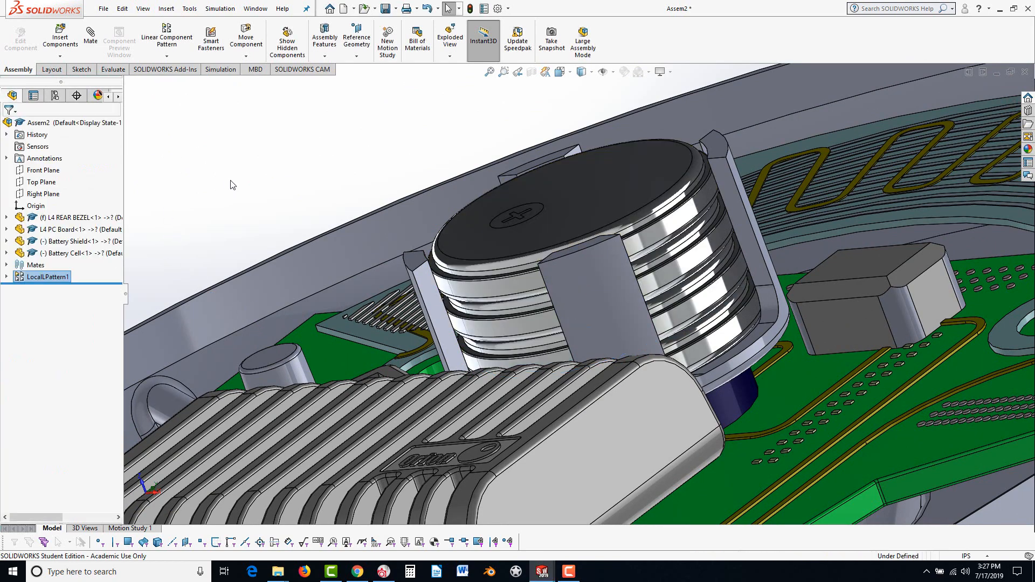
Insert the Connector part from the LAB 5b (1) folder beside the battery stack.
scroll(314, 275, "up", 5)
middle_click_drag(412, 358, 487, 400)
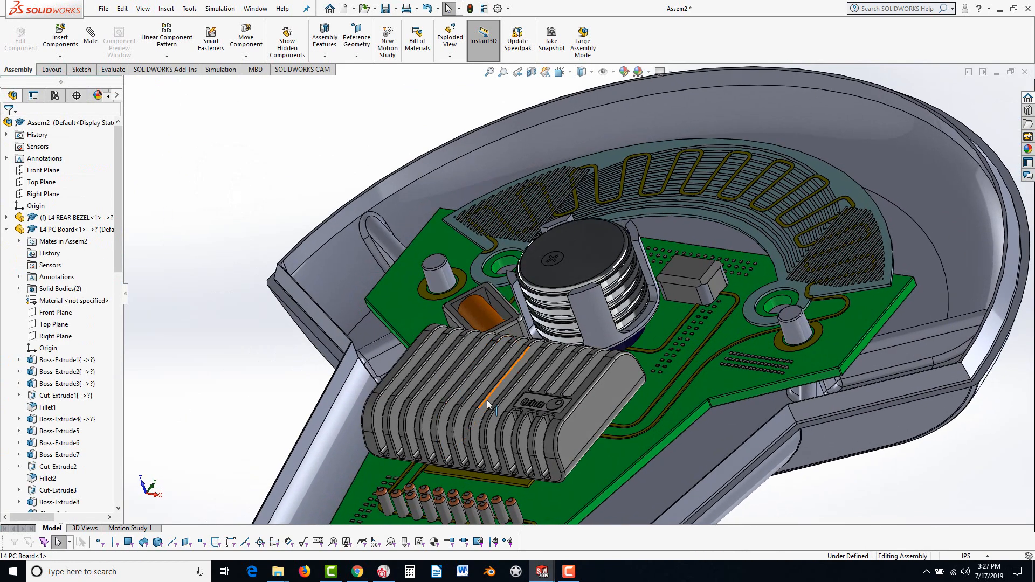
scroll(499, 395, "up", 2)
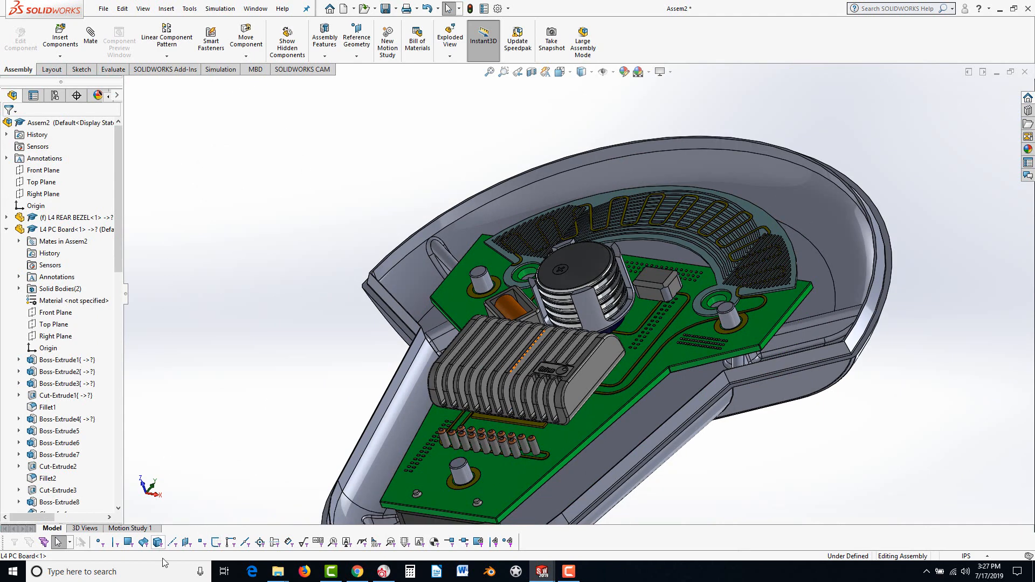
mouse_move(278, 573)
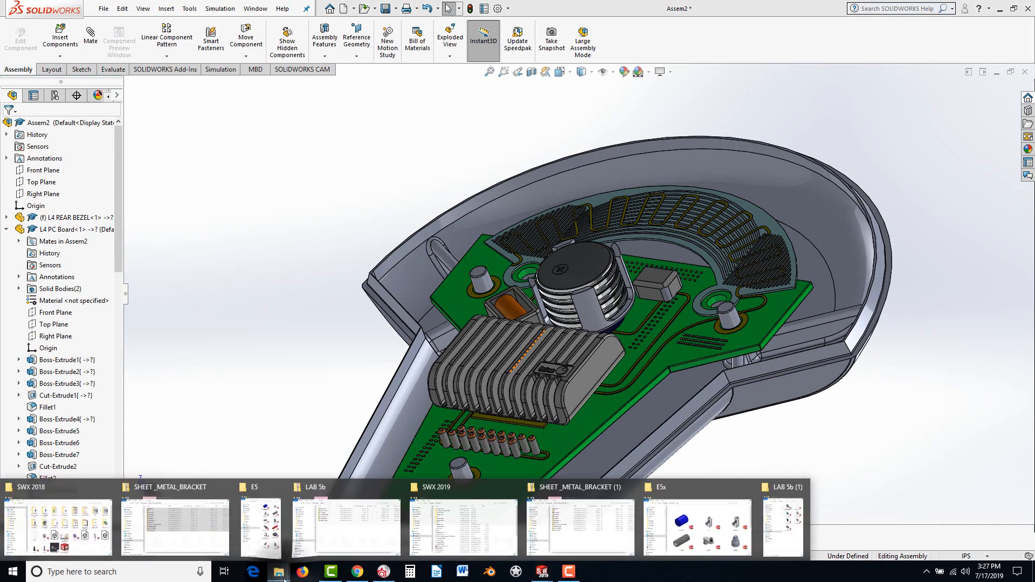
left_click(793, 514)
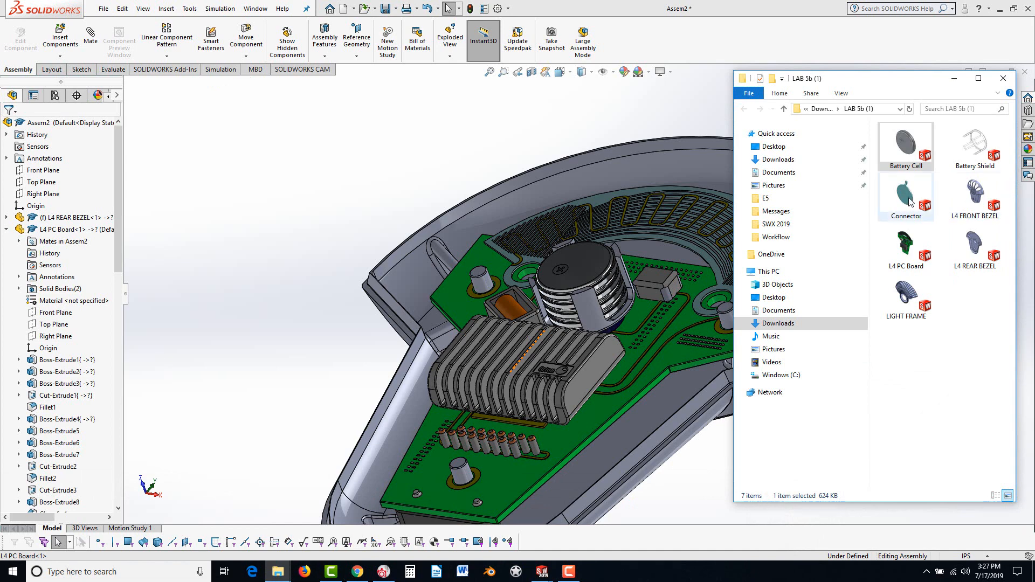
left_click_drag(910, 202, 456, 169)
scroll(575, 254, "down", 3)
left_click(190, 111)
Mate the connector disc's cylindrical edge concentric with the curved face of the battery shield.
left_click(91, 35)
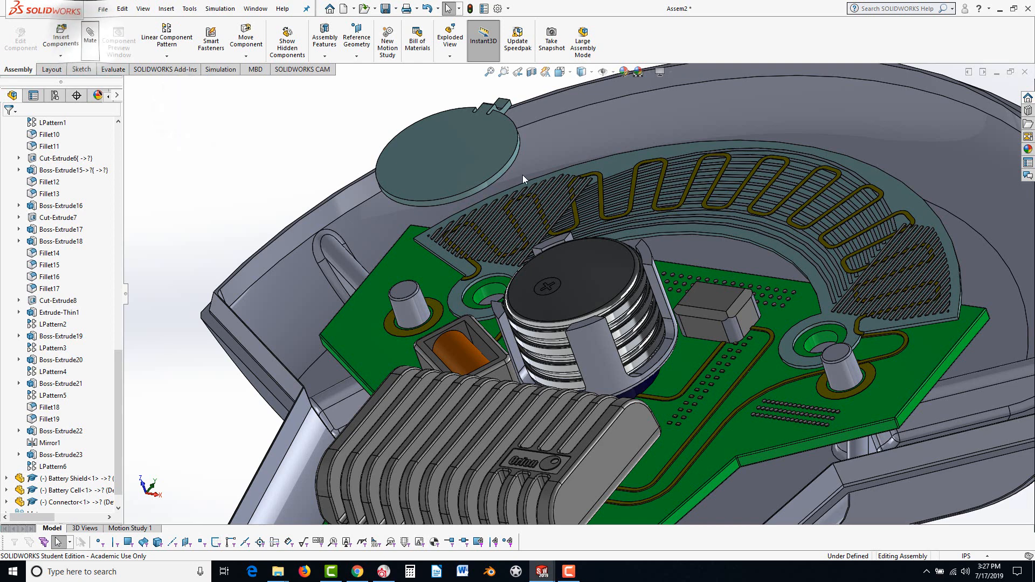
left_click(508, 168)
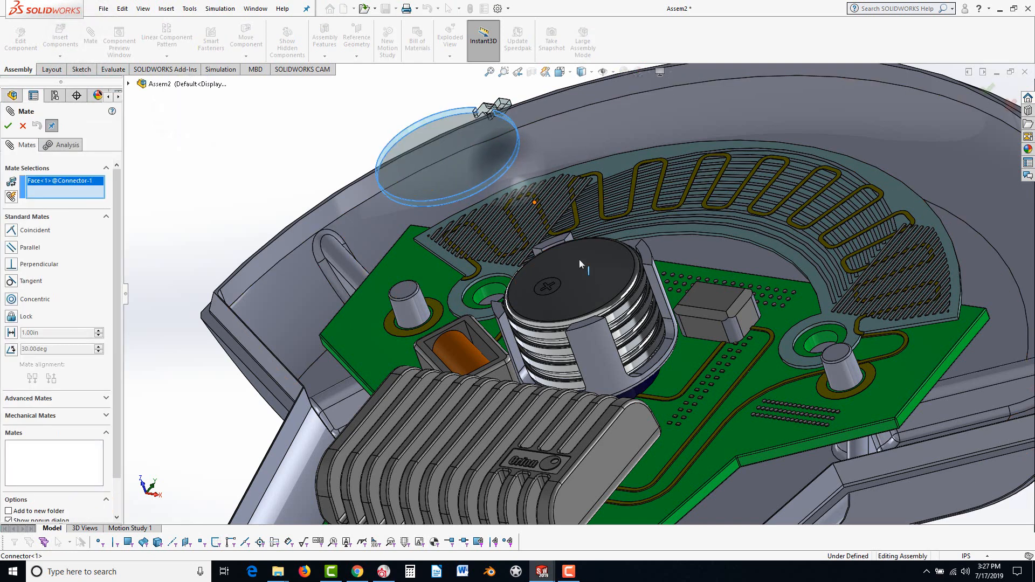
left_click(602, 344)
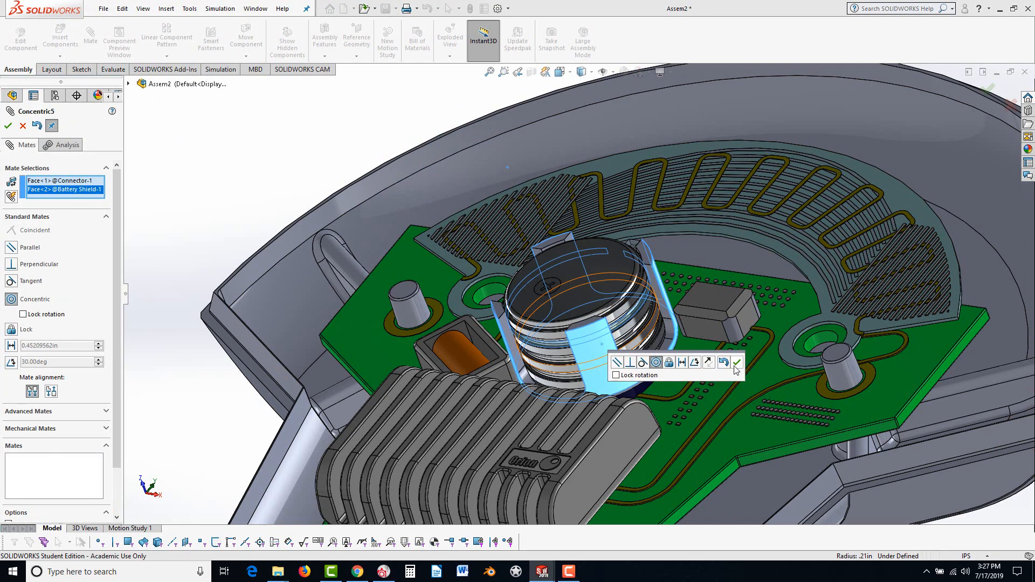
left_click(738, 360)
Move the connector out of the battery stack and mate its flat underside coincident with the top battery cell's outer face.
middle_click_drag(740, 359, 558, 300)
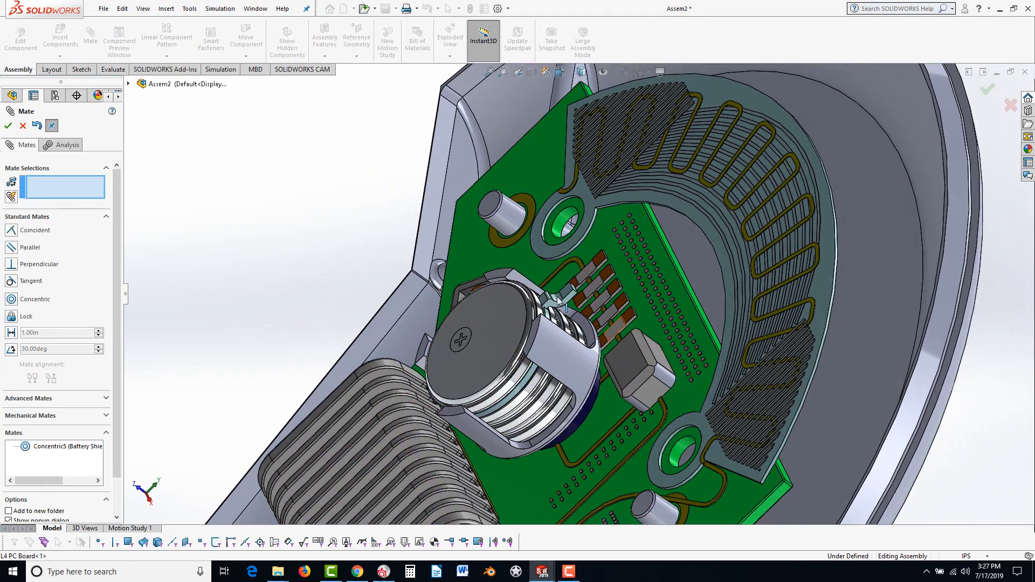
left_click_drag(564, 302, 453, 160)
middle_click_drag(322, 252, 285, 156)
left_click(367, 247)
key("ctrl+shift+z")
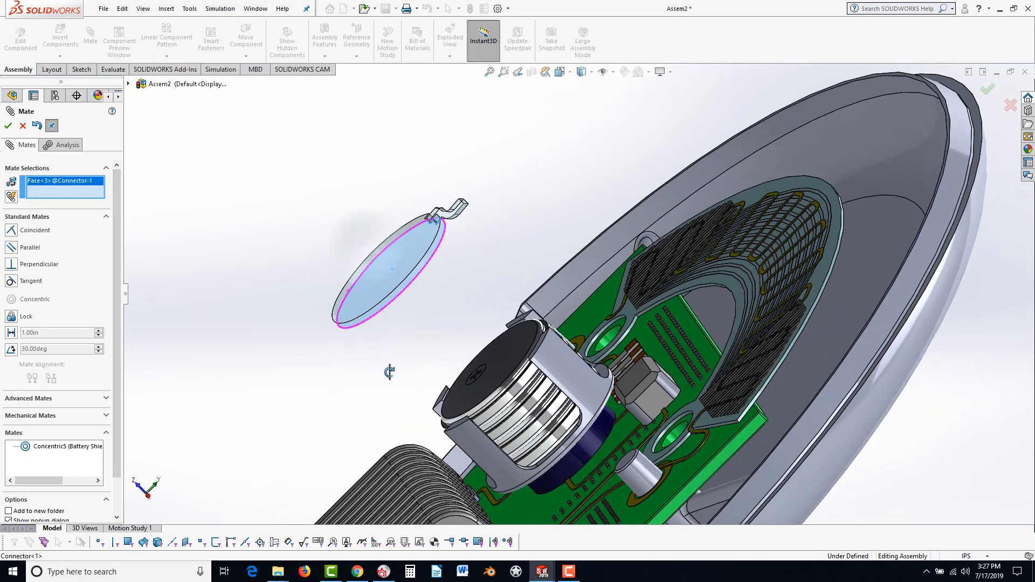
left_click(491, 344)
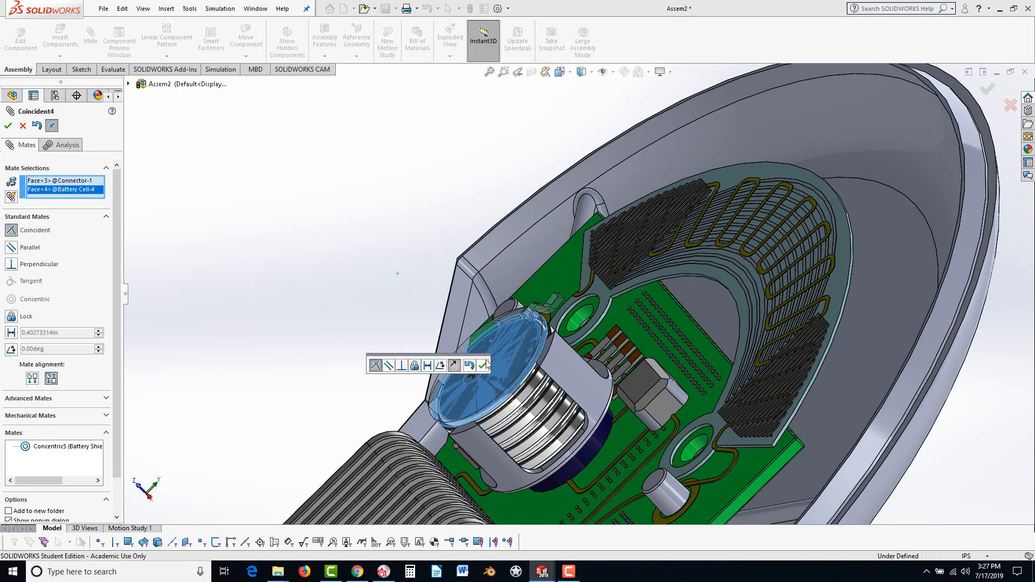
left_click(489, 362)
Rotate the connector on the battery stack so its tab points toward the PC board's row of contacts, and finish mating.
middle_click_drag(345, 327, 483, 372)
scroll(695, 399, "down", 3)
left_click_drag(550, 323, 568, 346)
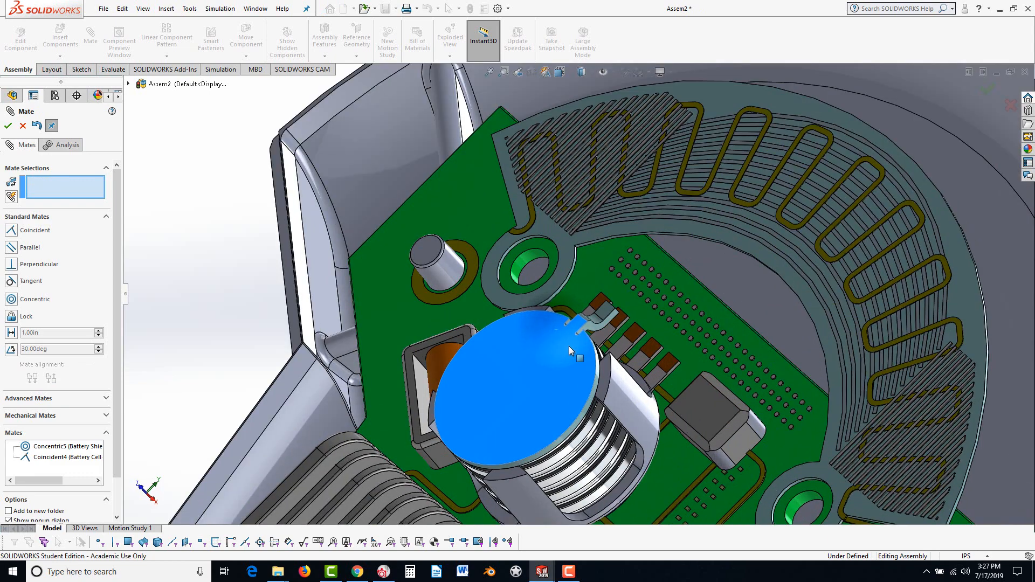
left_click(7, 127)
Insert the LIGHT FRAME part from the LAB 5b (1) folder beside the upper end of the rear bezel.
scroll(341, 349, "up", 6)
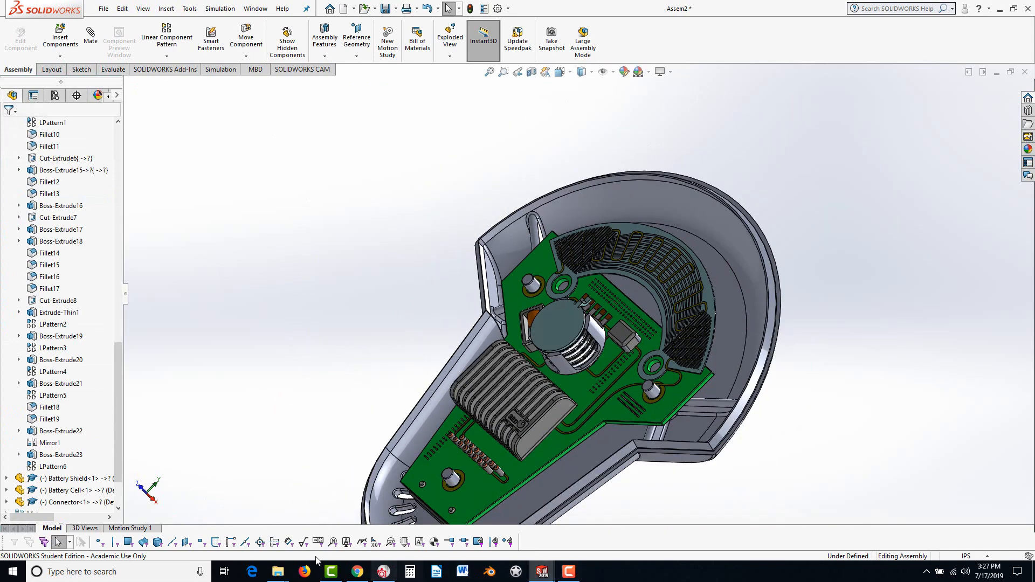
mouse_move(278, 571)
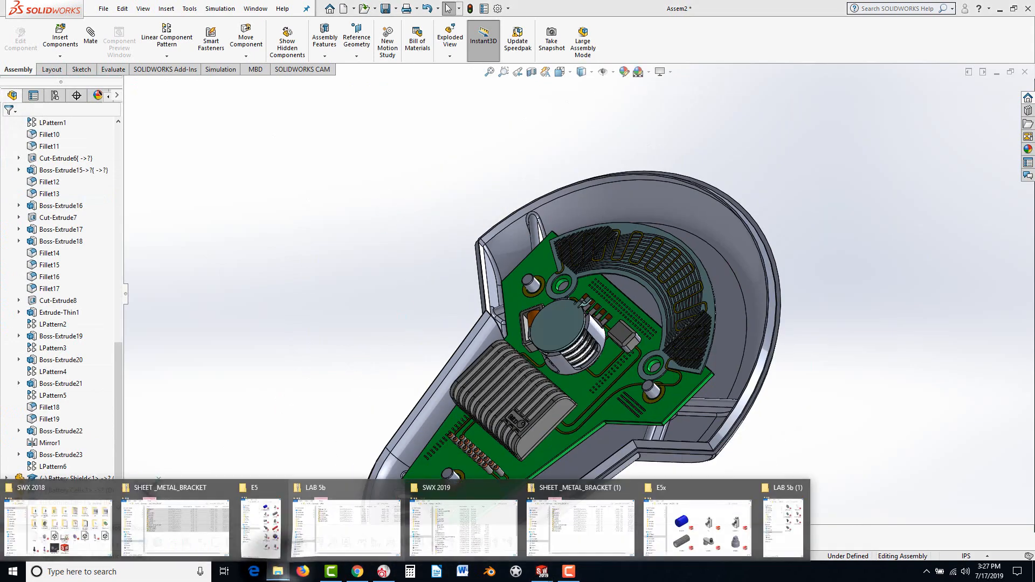
left_click(777, 520)
left_click_drag(905, 296, 369, 272)
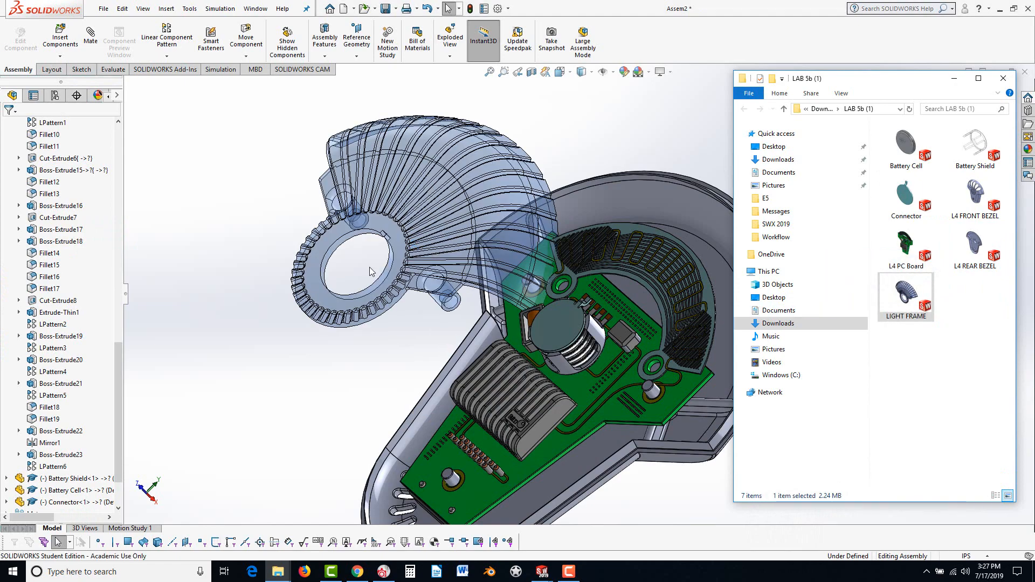
Mate the end edge of one light frame post coincident with the recessed ring face around its PC board hole.
scroll(451, 327, "down", 5)
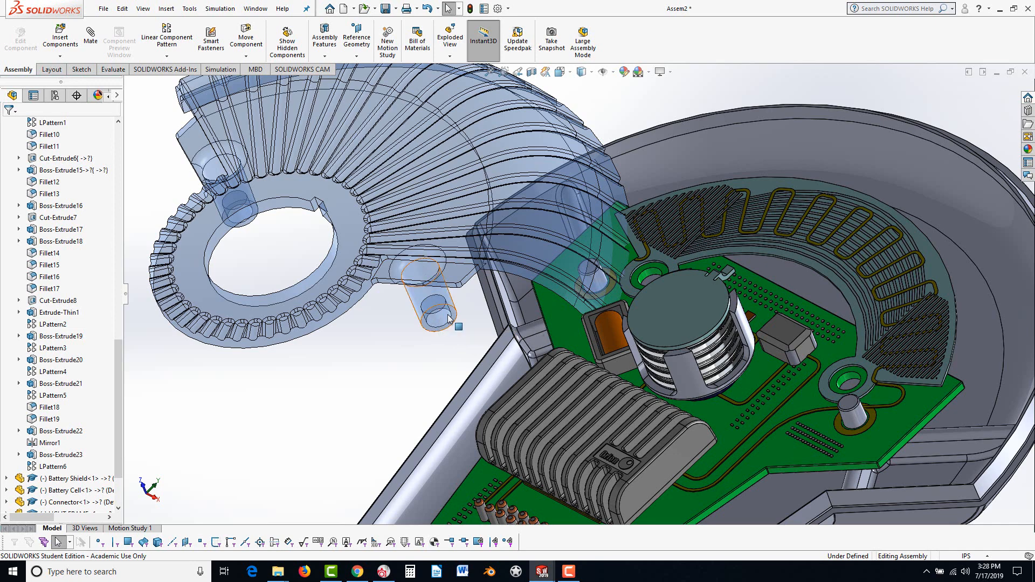
left_click(91, 35)
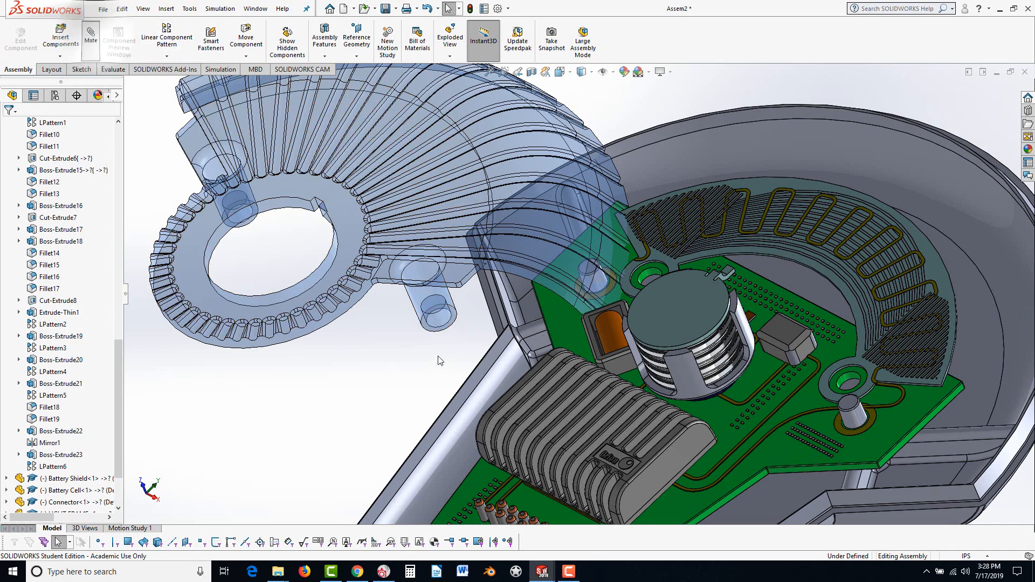
left_click(439, 333)
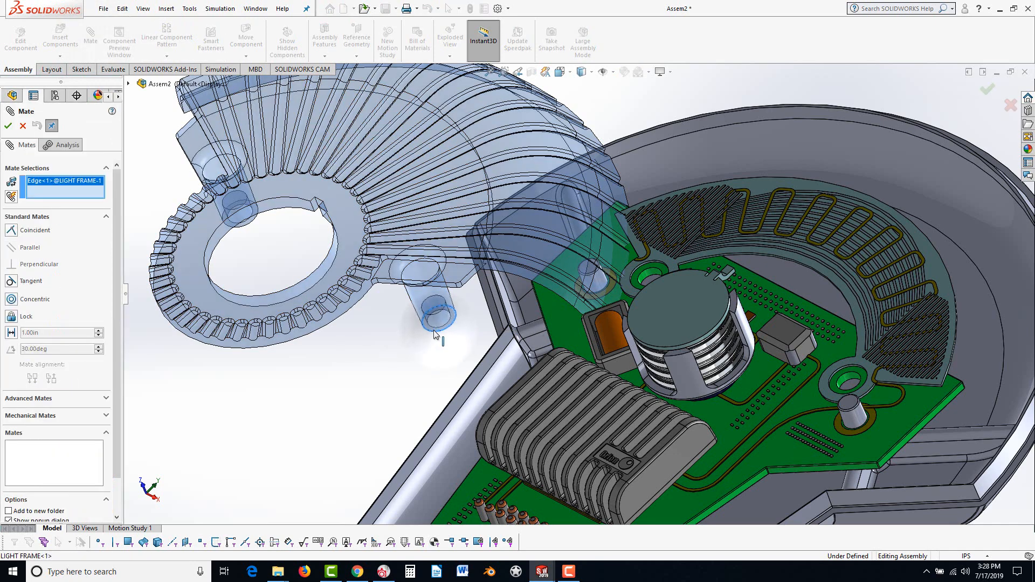
left_click(862, 376)
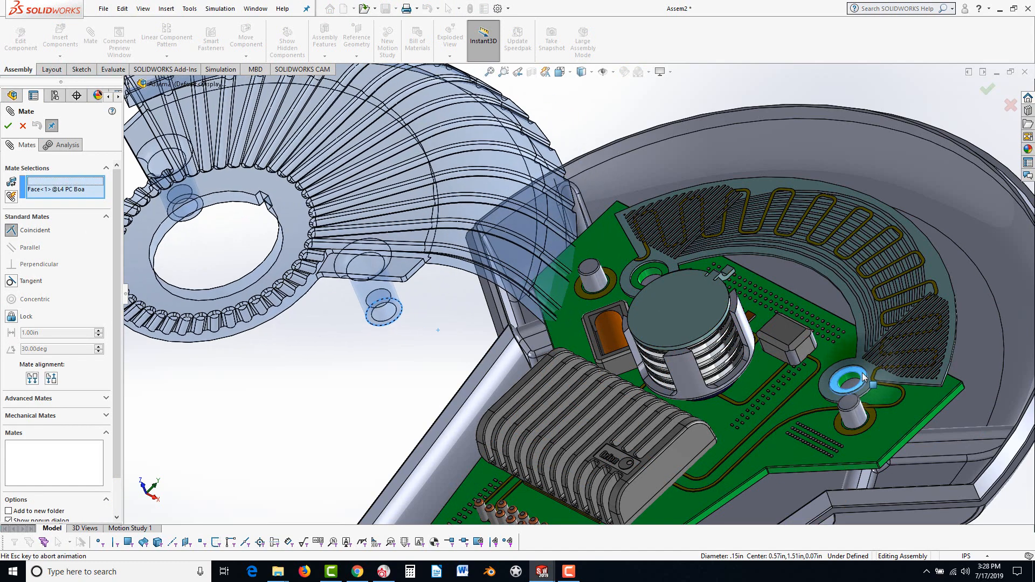
left_click(945, 390)
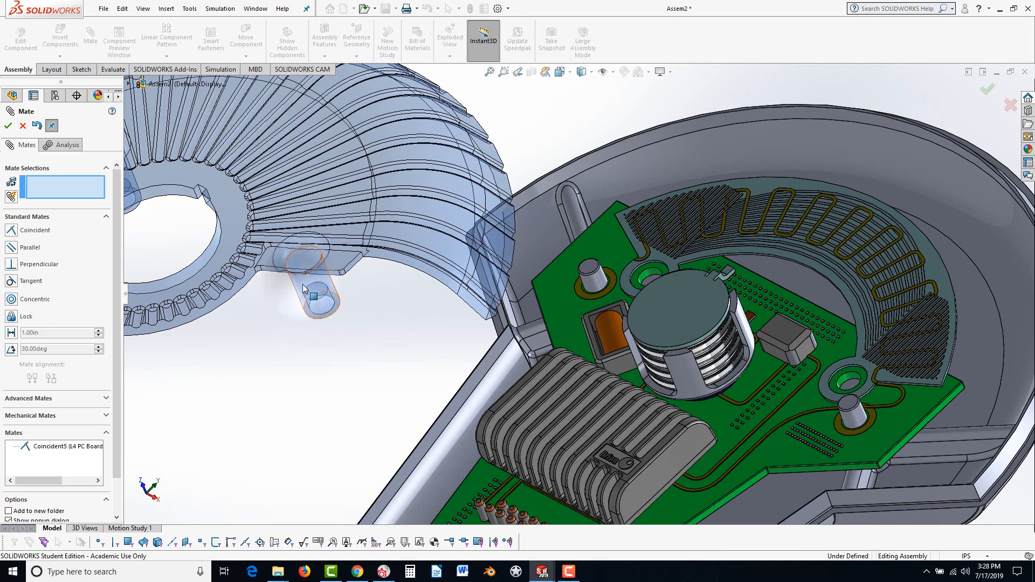
Mate the same light frame post's cylindrical face concentric with the inner face of its PC board hole.
left_click(325, 303)
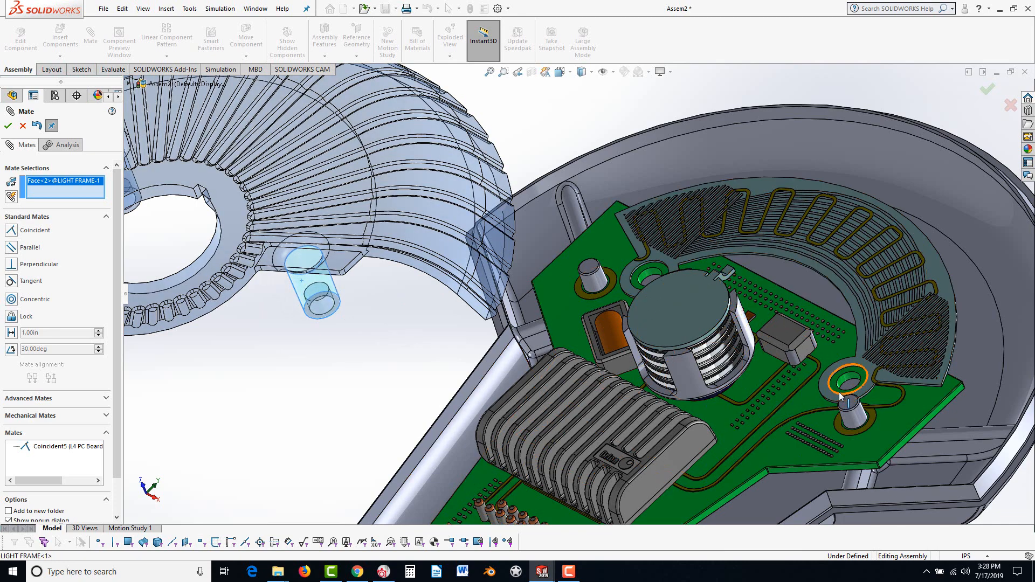
left_click(852, 374)
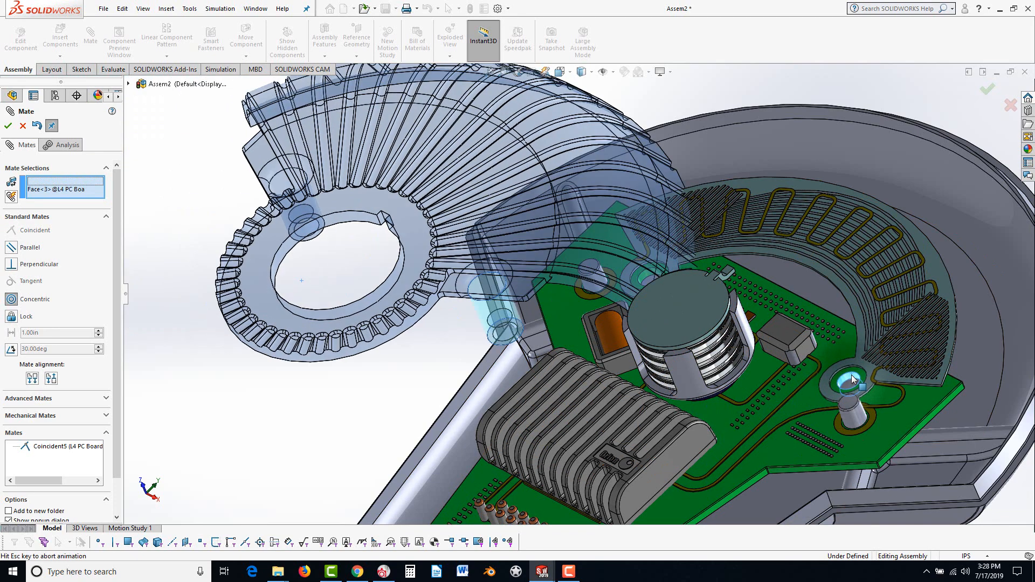
left_click(960, 393)
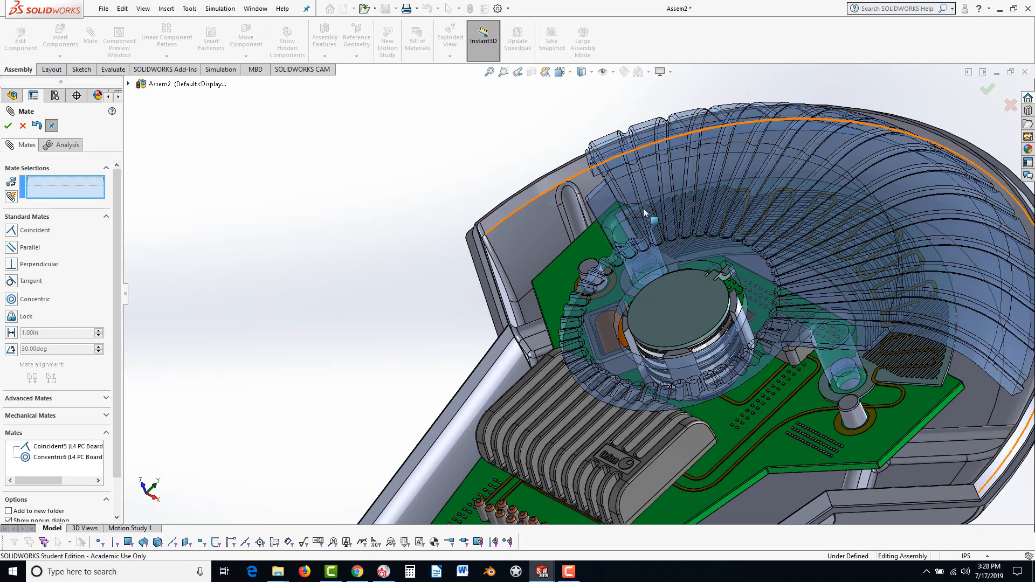
Swing the light frame around and mate its second post concentric with the PC board's other ringed hole, finishing the mates.
middle_click_drag(592, 317, 690, 343)
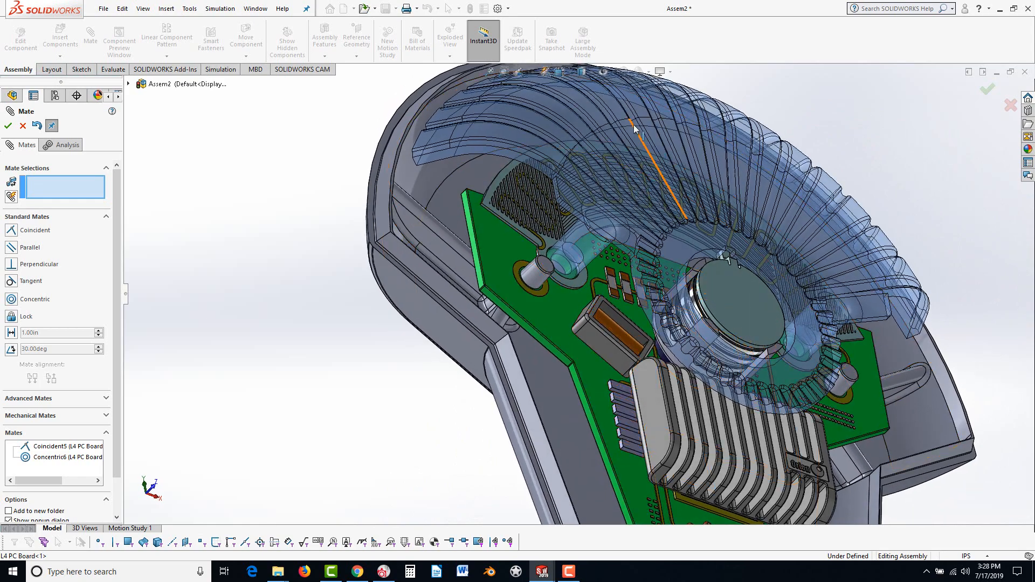
left_click_drag(612, 108, 633, 120)
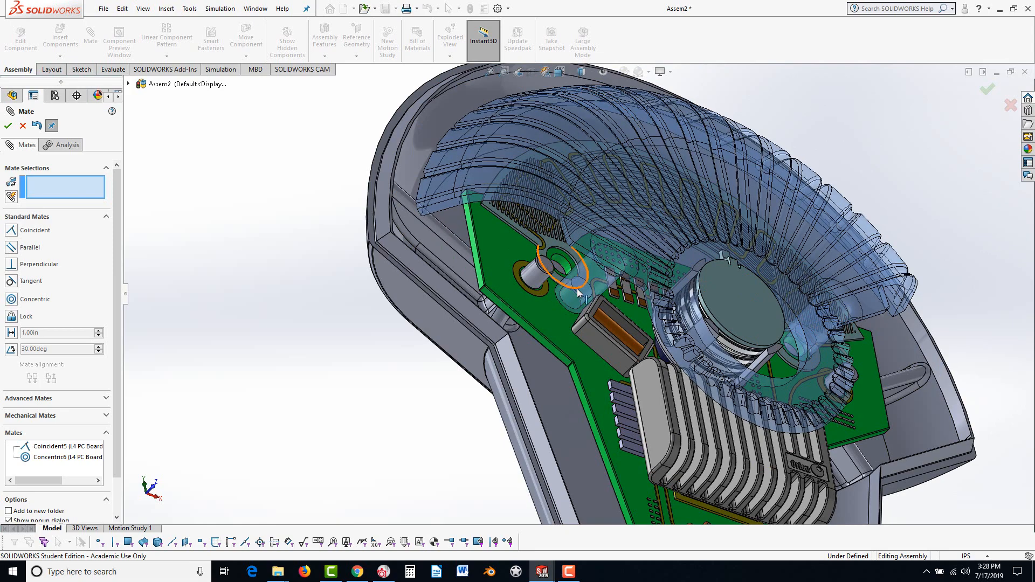
scroll(564, 294, "down", 5)
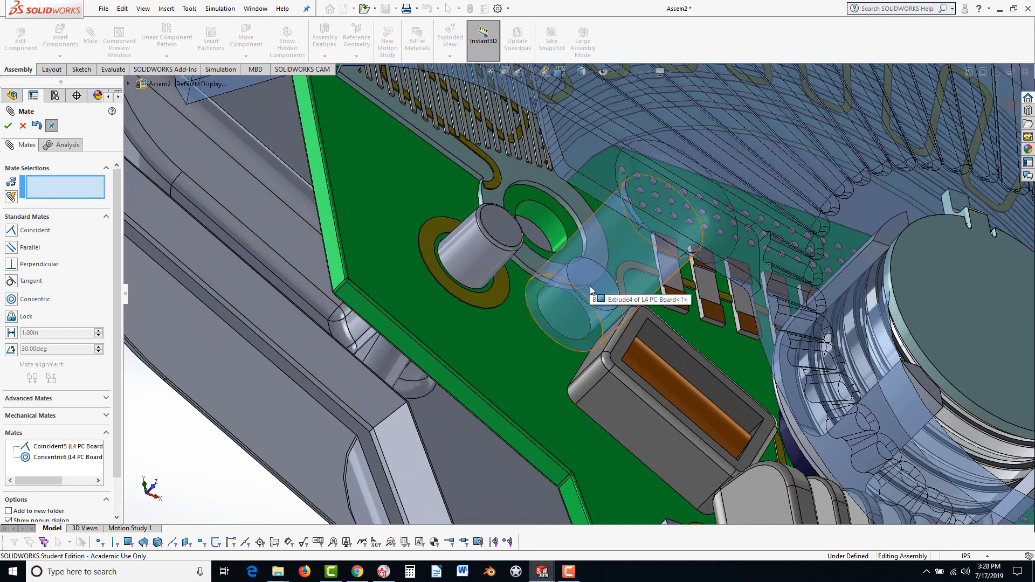
left_click(610, 257)
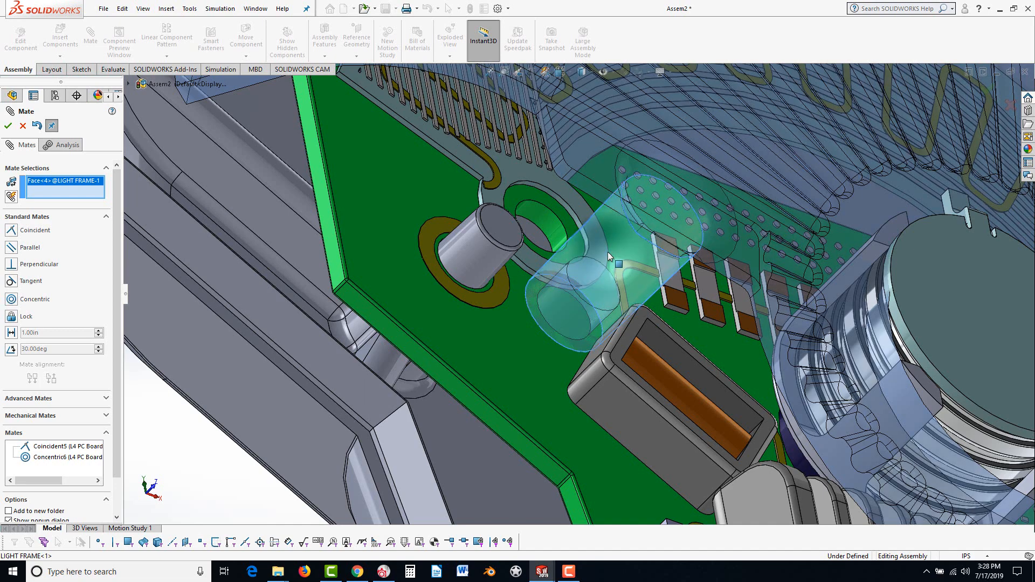
left_click(552, 226)
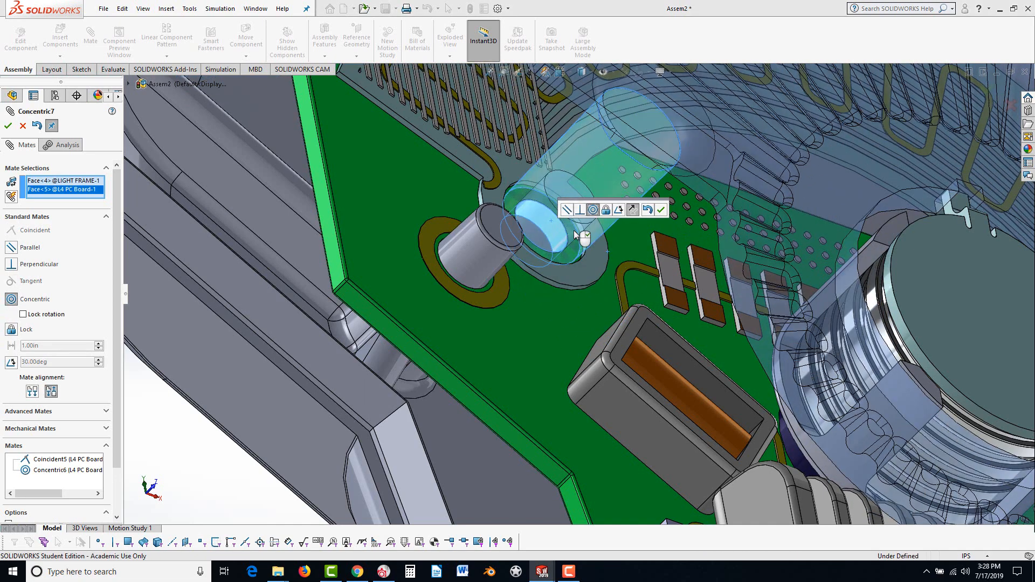
left_click(661, 211)
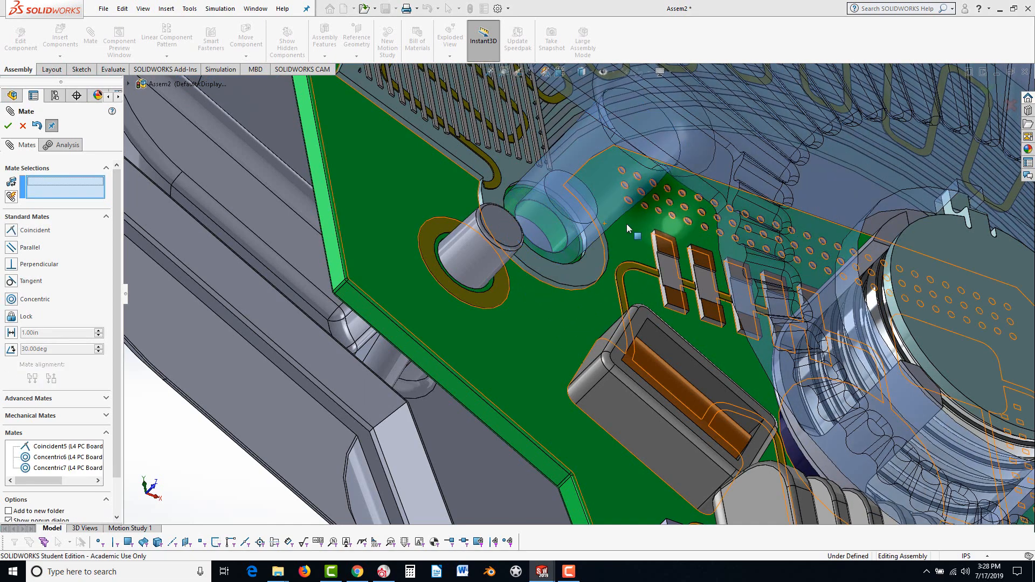
left_click(7, 126)
Insert the L4 FRONT BEZEL part from the LAB 5b (1) folder beside the rear bezel assembly.
scroll(331, 440, "up", 10)
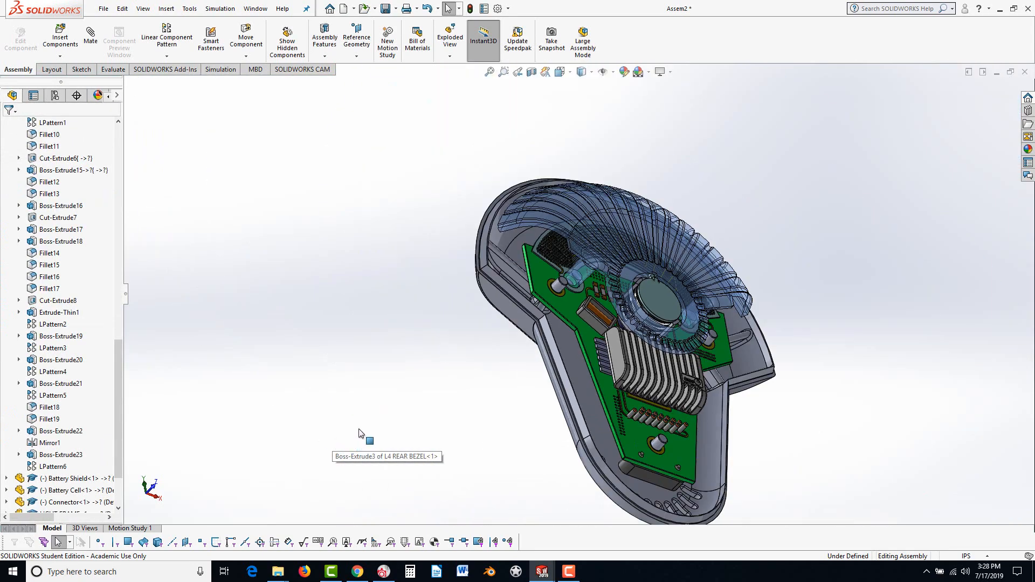
middle_click_drag(357, 439, 536, 345)
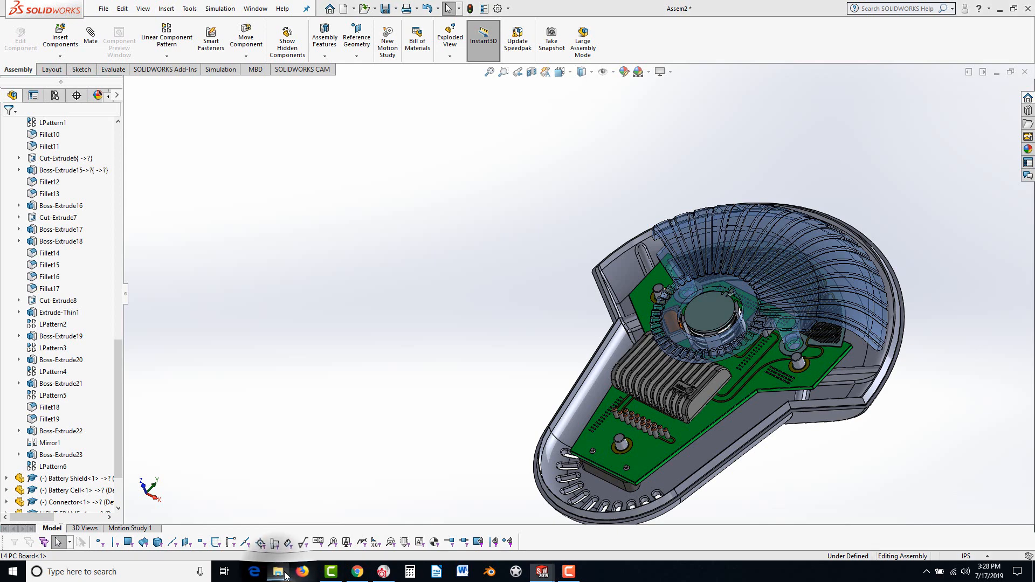
mouse_move(281, 573)
left_click(794, 527)
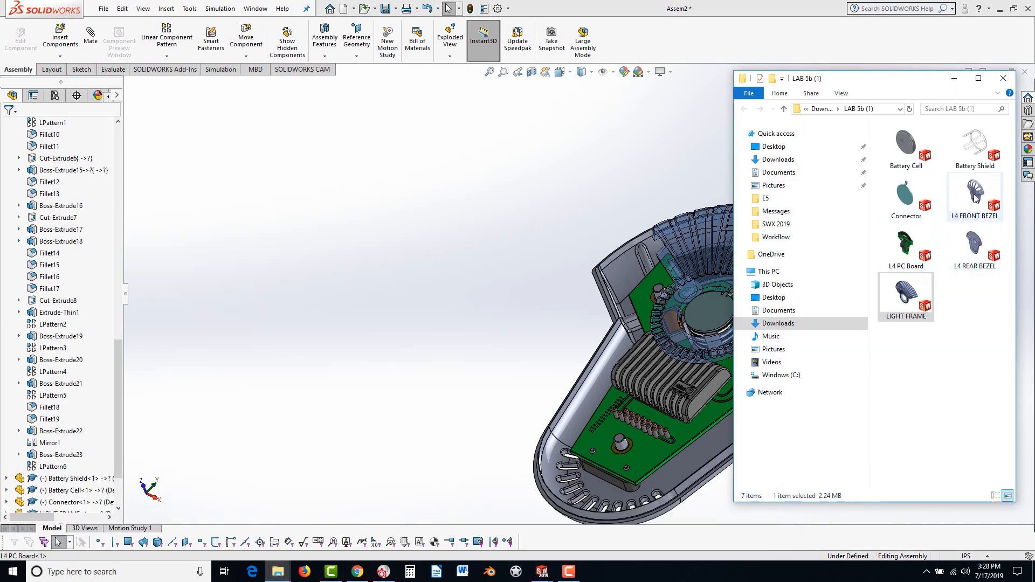
left_click_drag(976, 198, 525, 266)
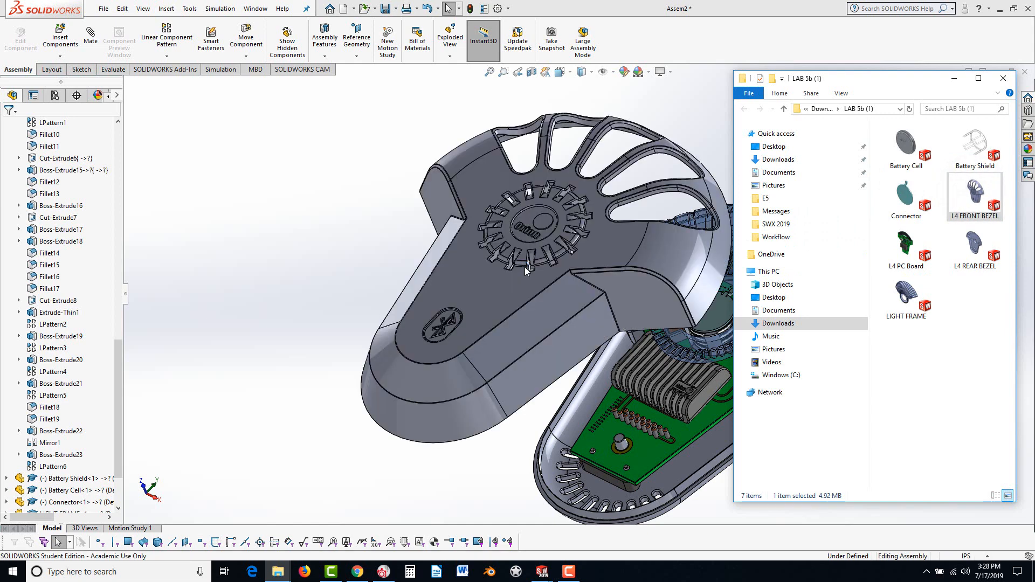
left_click(493, 325)
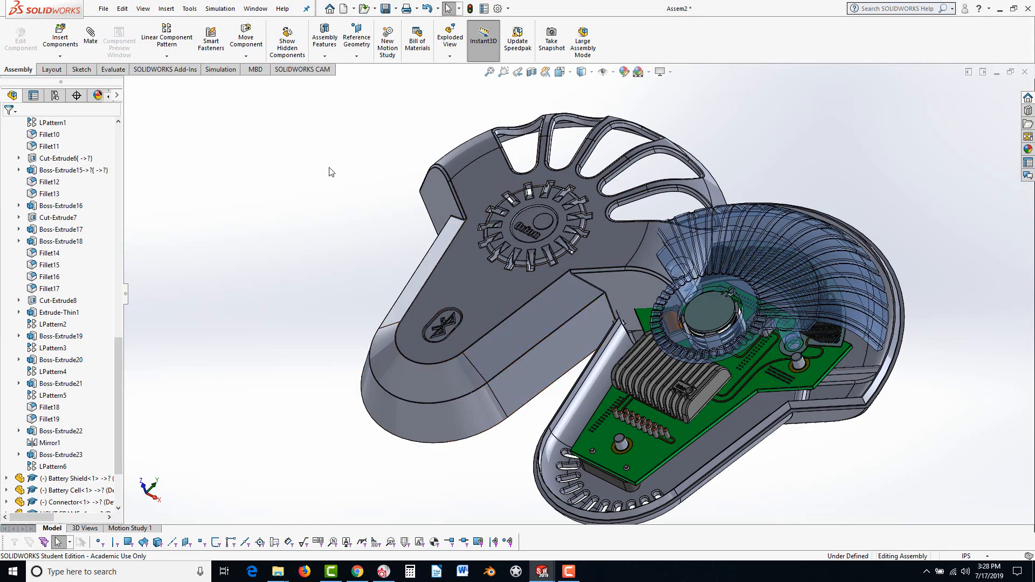
Mate the front bezel's rounded narrow-end face concentric with the curved lip face at the rear bezel's narrow end.
left_click(91, 38)
left_click(422, 419)
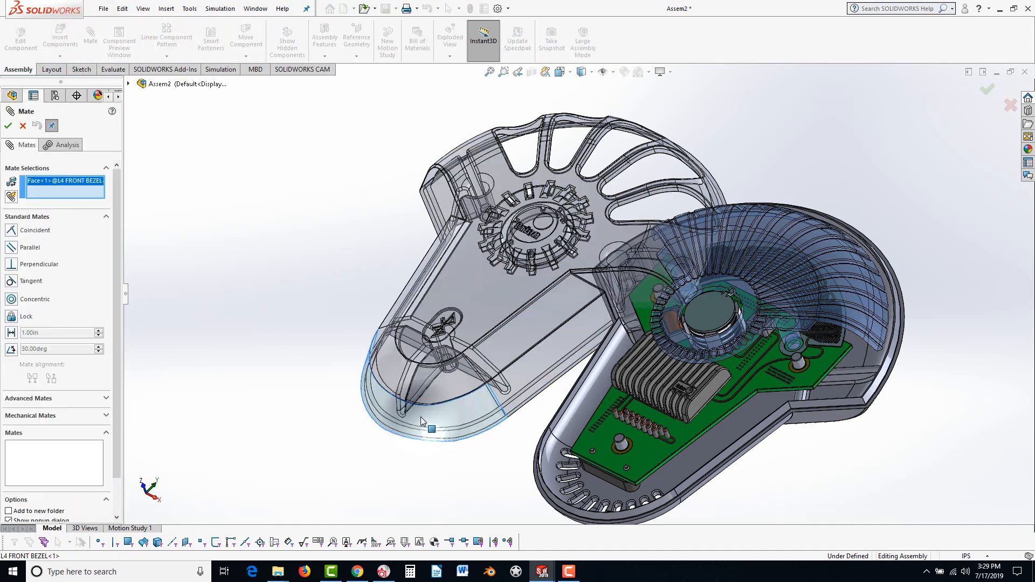
scroll(545, 466, "down", 3)
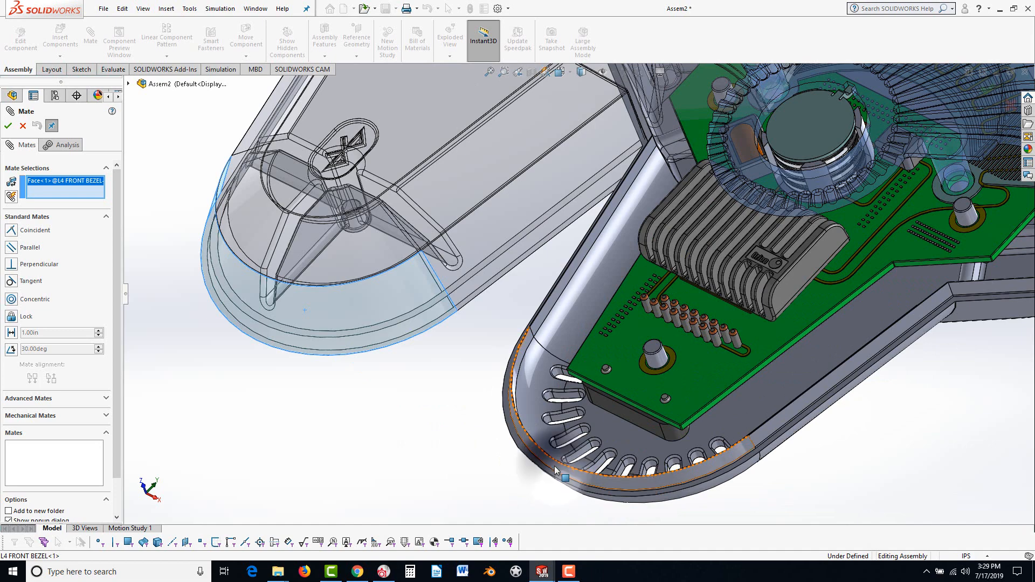
left_click(555, 469)
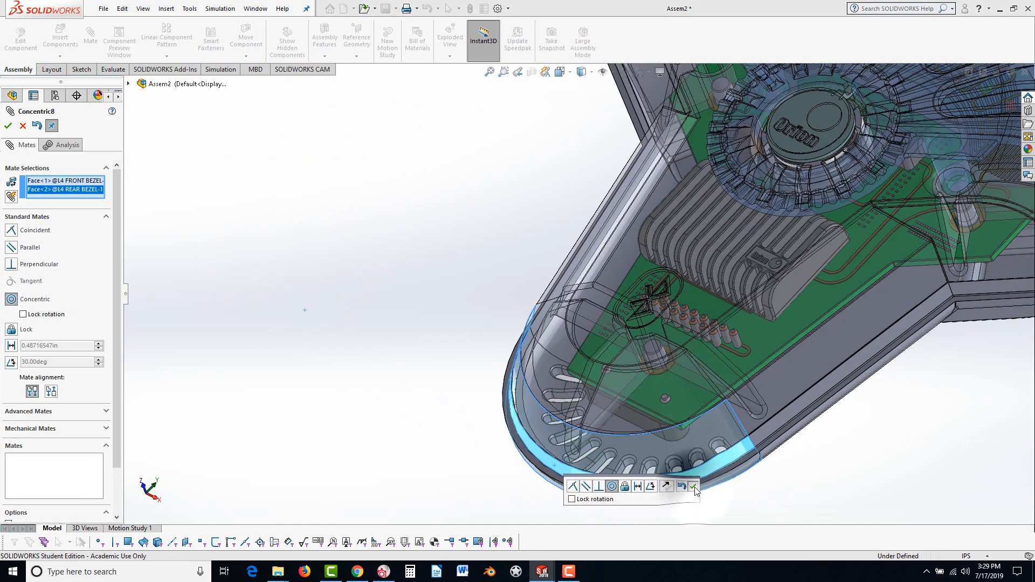
left_click(694, 487)
Move the front bezel off the rear bezel and mate their large curved wide-end faces concentric, then finish mating.
scroll(721, 490, "up", 5)
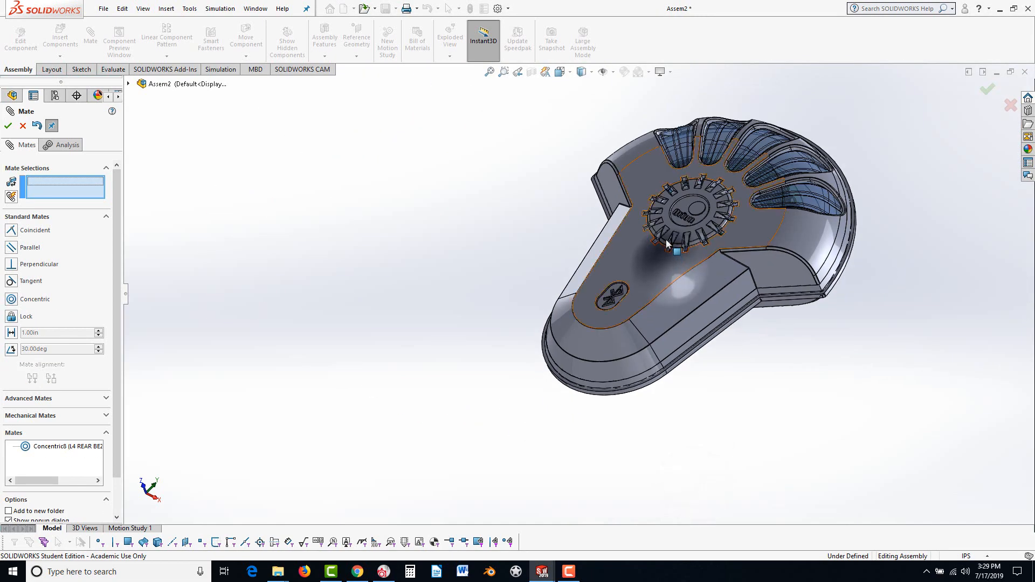
left_click_drag(667, 244, 727, 167)
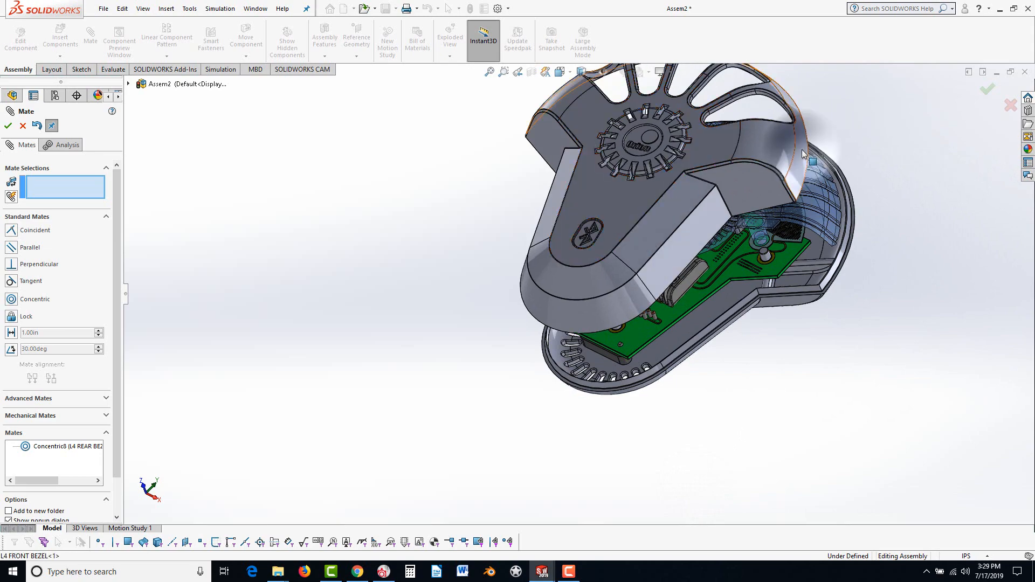
left_click(803, 154)
scroll(850, 248, "down", 3)
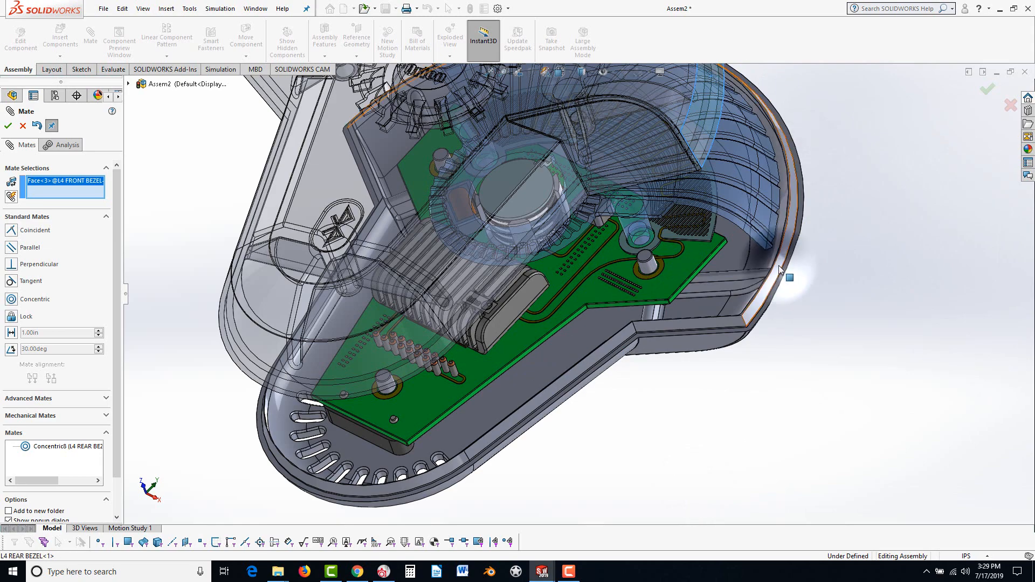
left_click(789, 278)
left_click(921, 257)
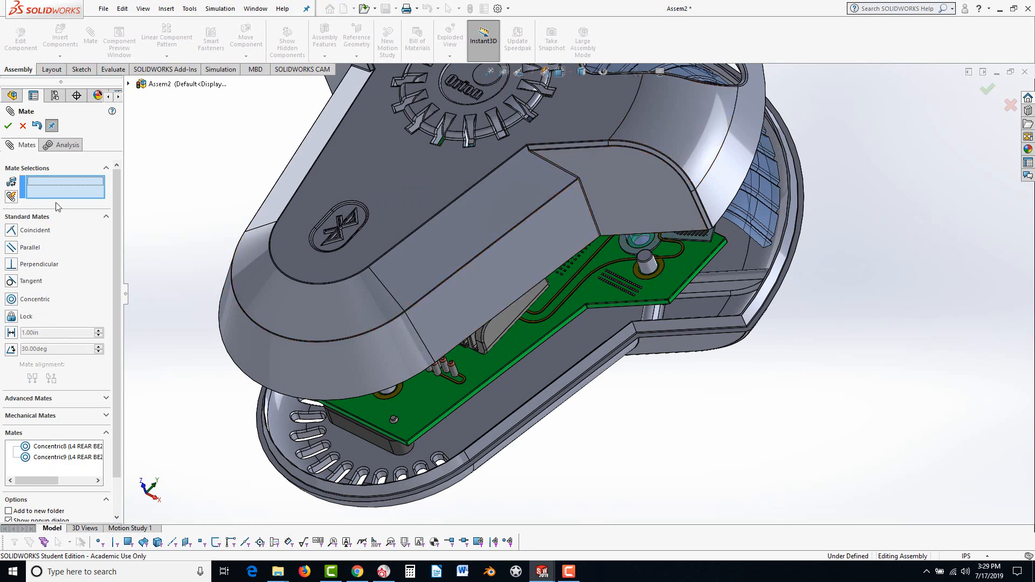
left_click(8, 126)
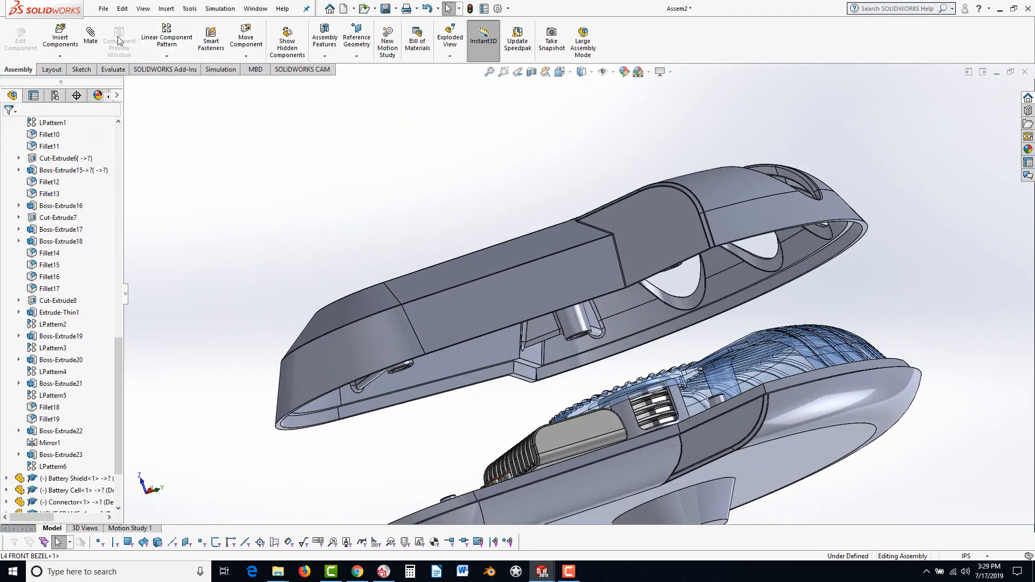
Mate the front bezel's inner ledge face coincident with the rear bezel's inner lip edge to close the housing, and finish mating.
left_click(91, 33)
scroll(305, 418, "down", 4)
scroll(335, 407, "down", 6)
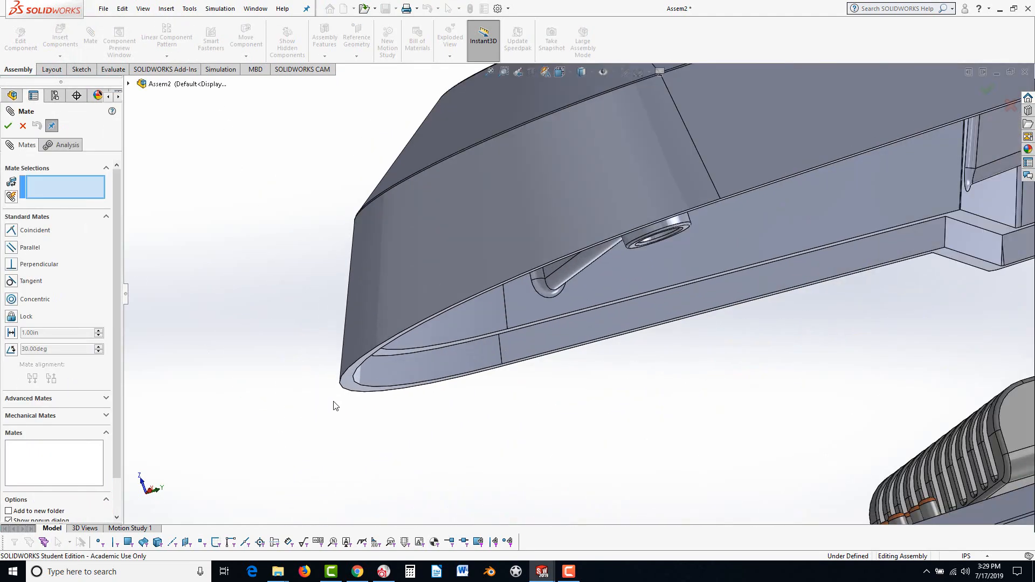
left_click(416, 292)
scroll(485, 444, "up", 6)
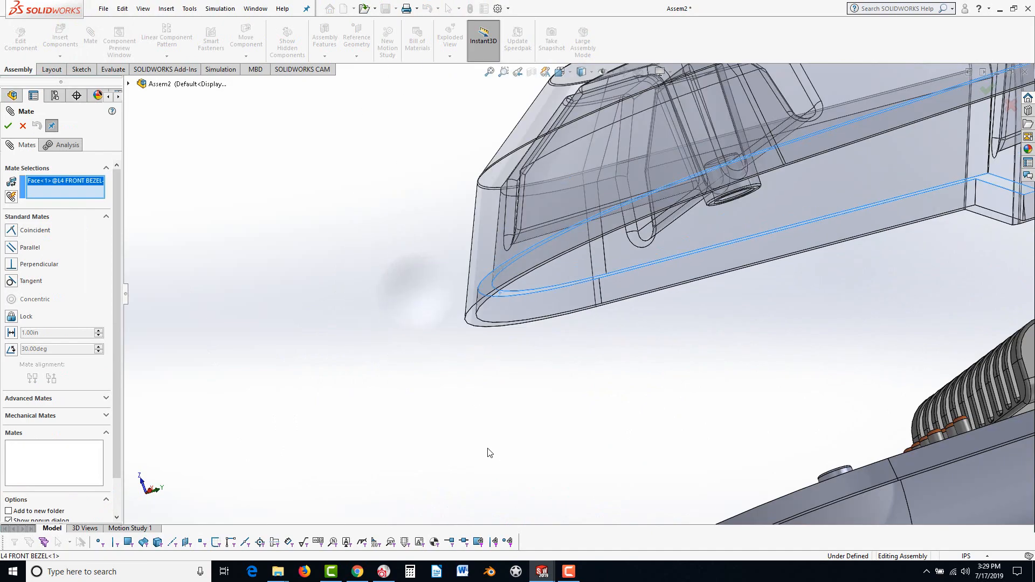
middle_click_drag(562, 438, 595, 436)
scroll(602, 398, "down", 3)
scroll(605, 385, "down", 6)
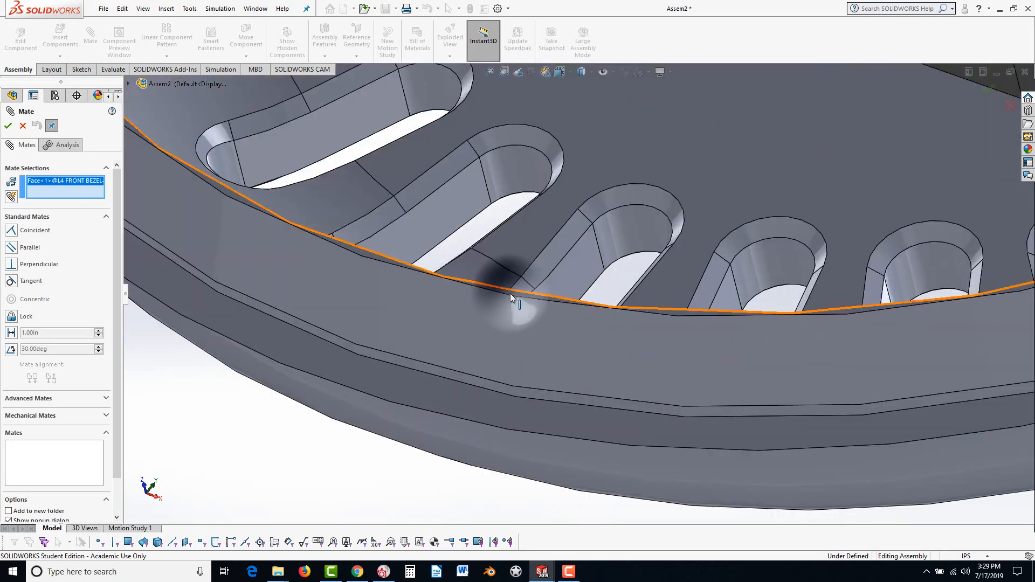
left_click(510, 293)
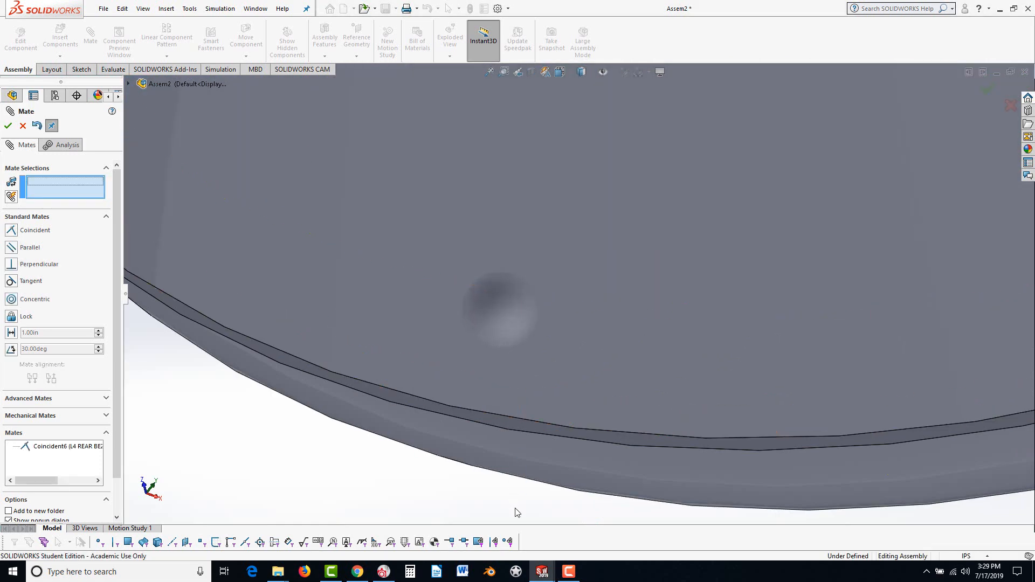
scroll(379, 276, "up", 6)
left_click(23, 126)
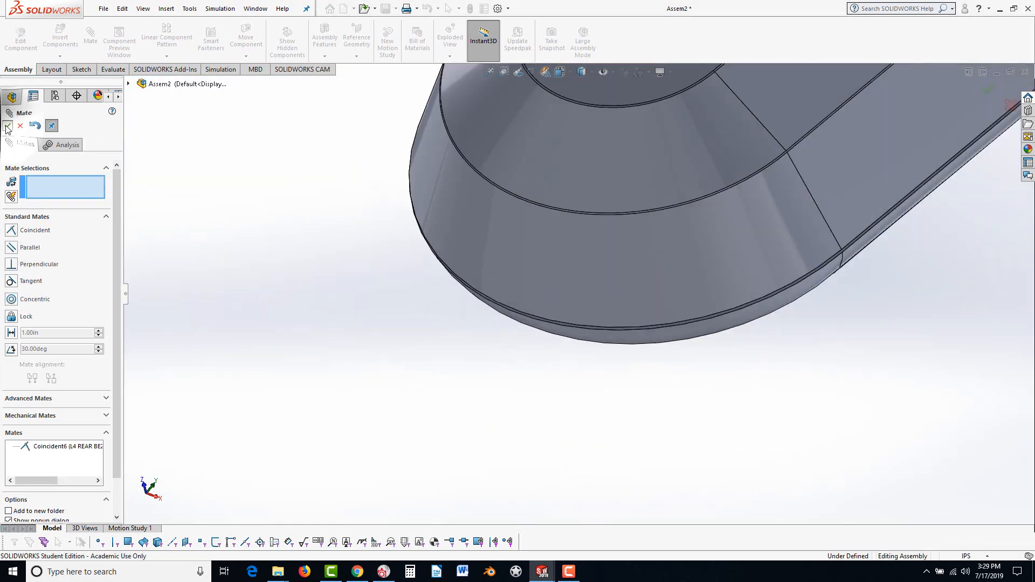
Examine the closed headgear assembly from the side and front.
scroll(502, 391, "up", 5)
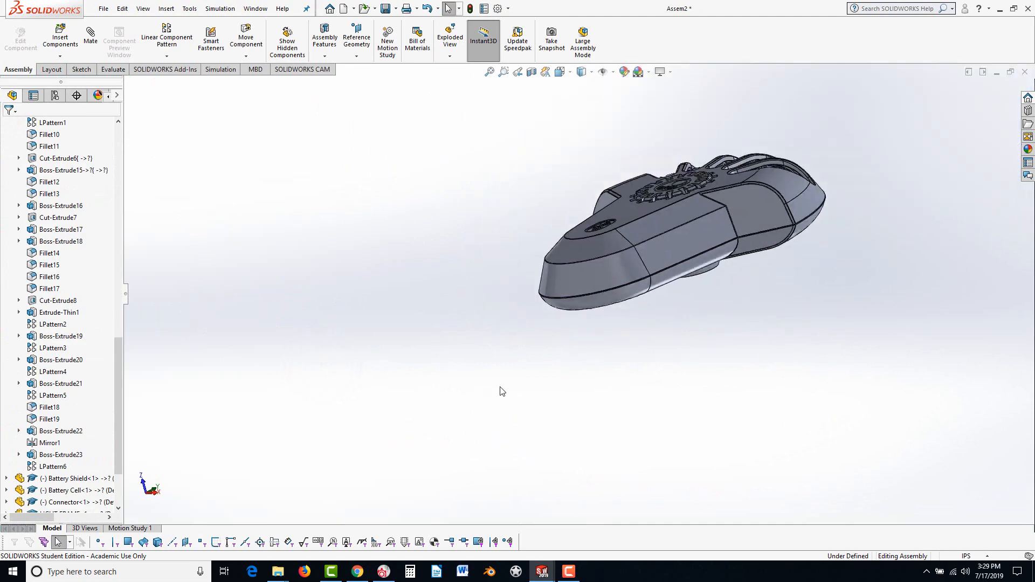
scroll(708, 182, "down", 4)
middle_click_drag(708, 183, 612, 286)
scroll(701, 366, "up", 1)
scroll(701, 366, "up", 2)
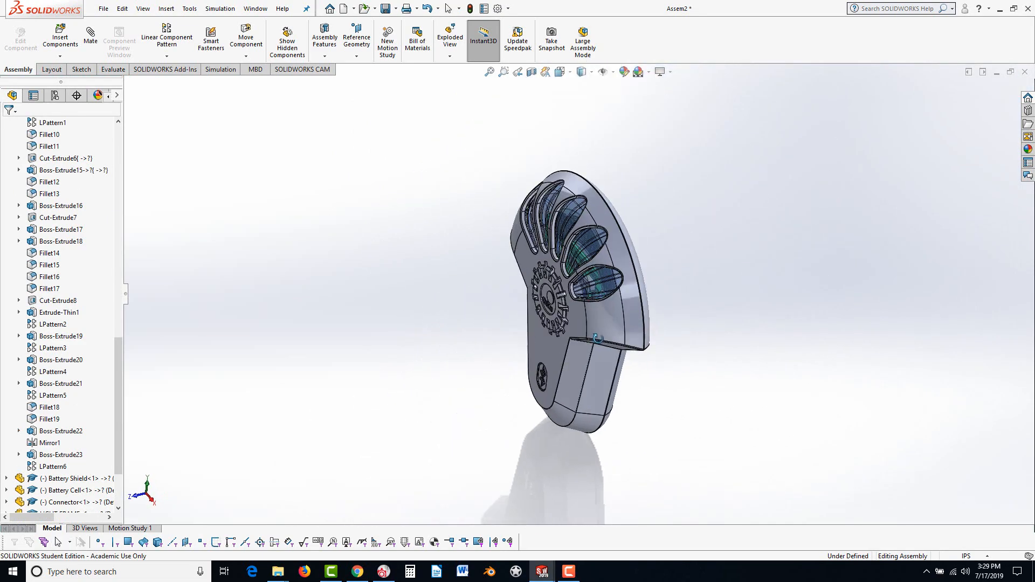
middle_click_drag(499, 161, 524, 173)
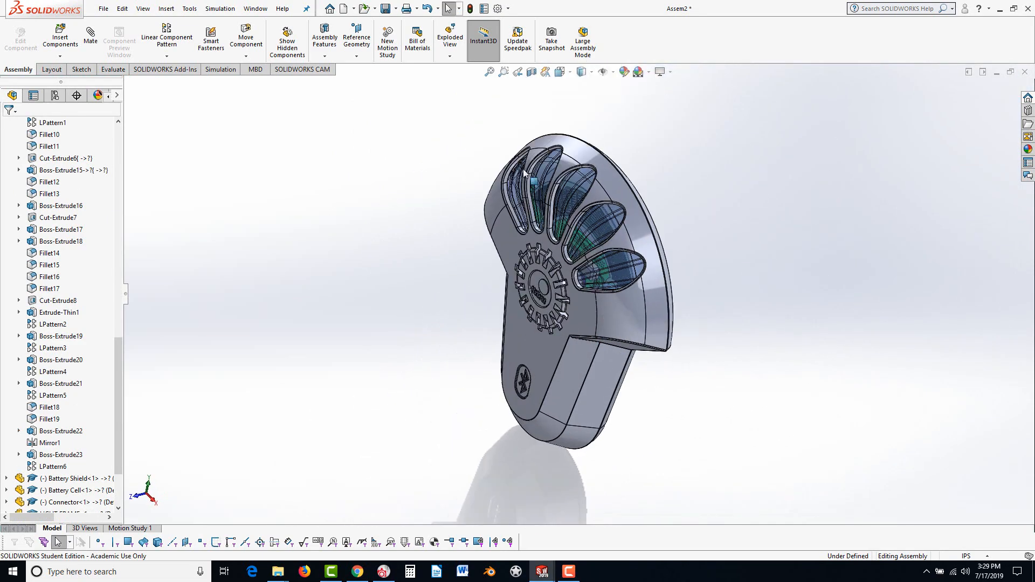
Start an exploded view and move the front bezel about 3.86 in forward along the Z axis, away from the assembly.
left_click(448, 44)
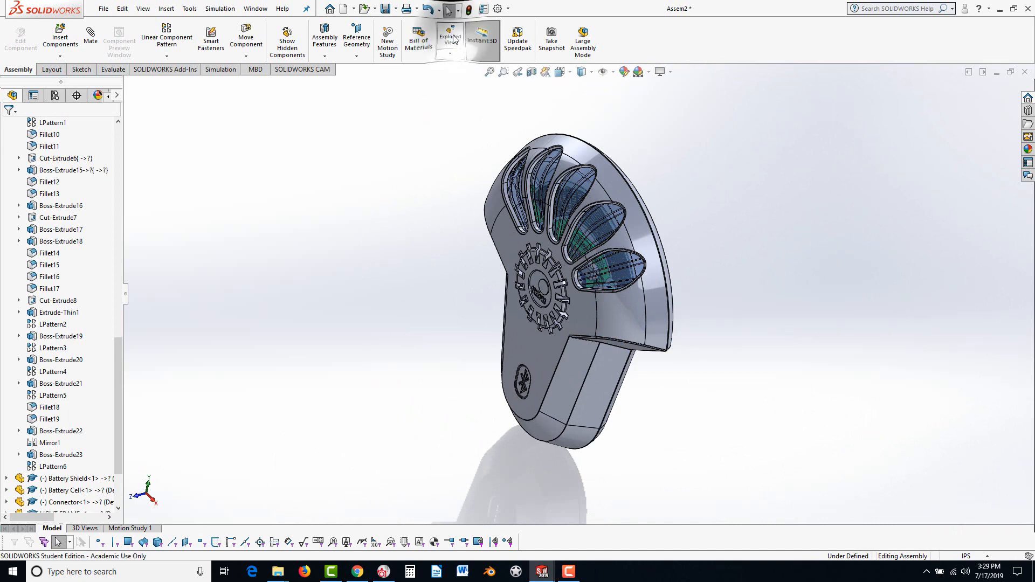
left_click(528, 337)
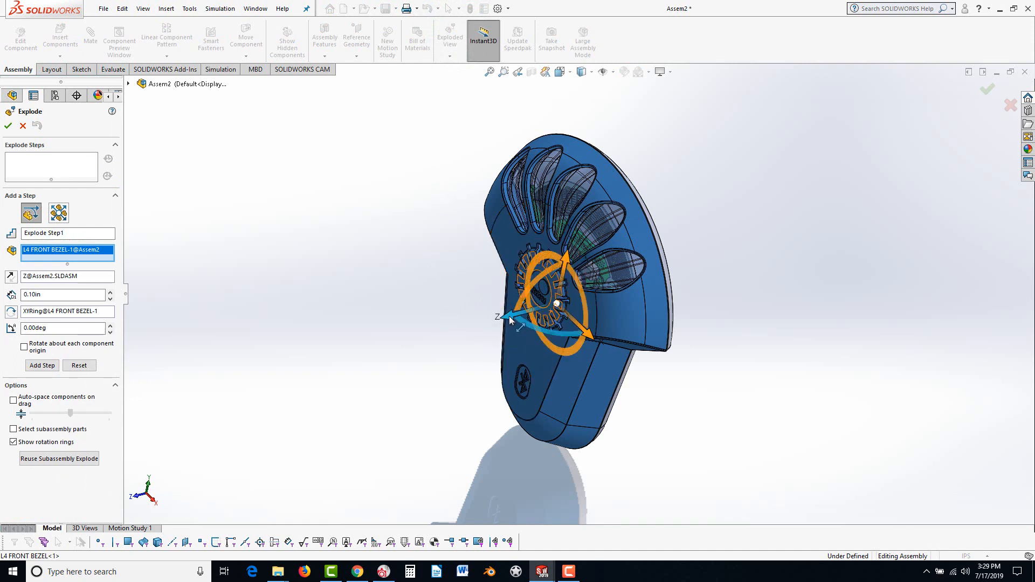
left_click_drag(509, 316, 211, 421)
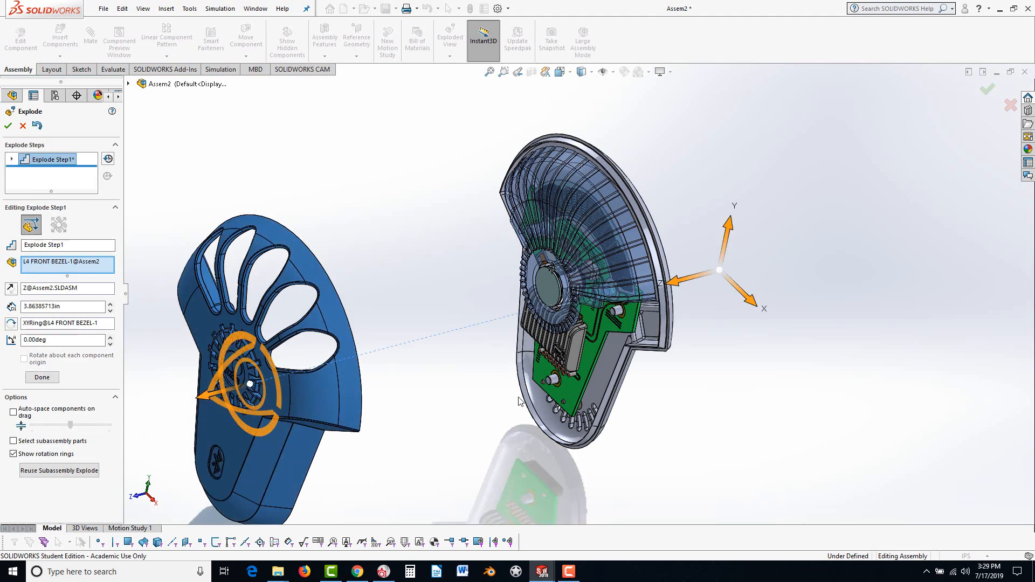
left_click(614, 350)
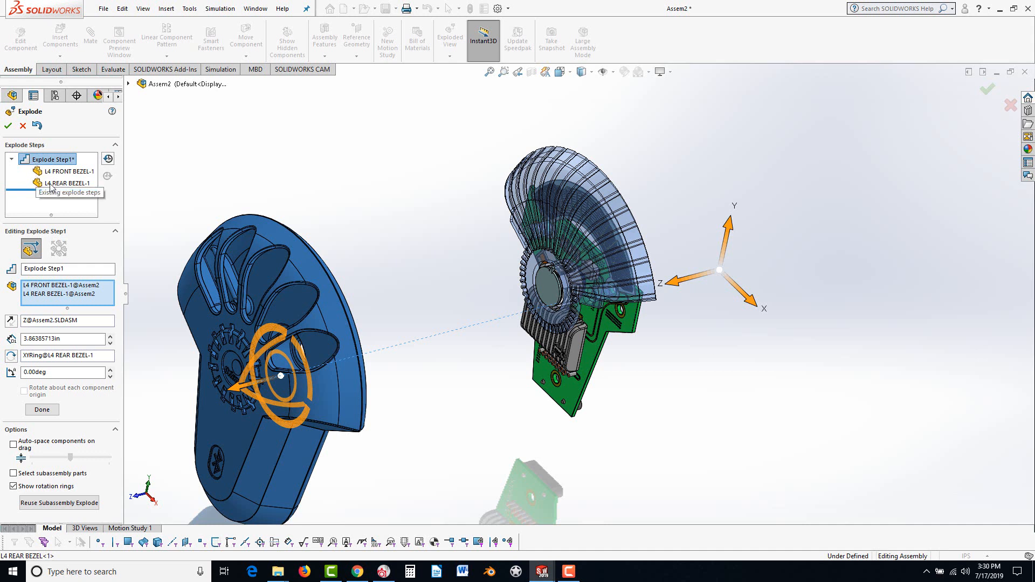
left_click(51, 185)
left_click(75, 191)
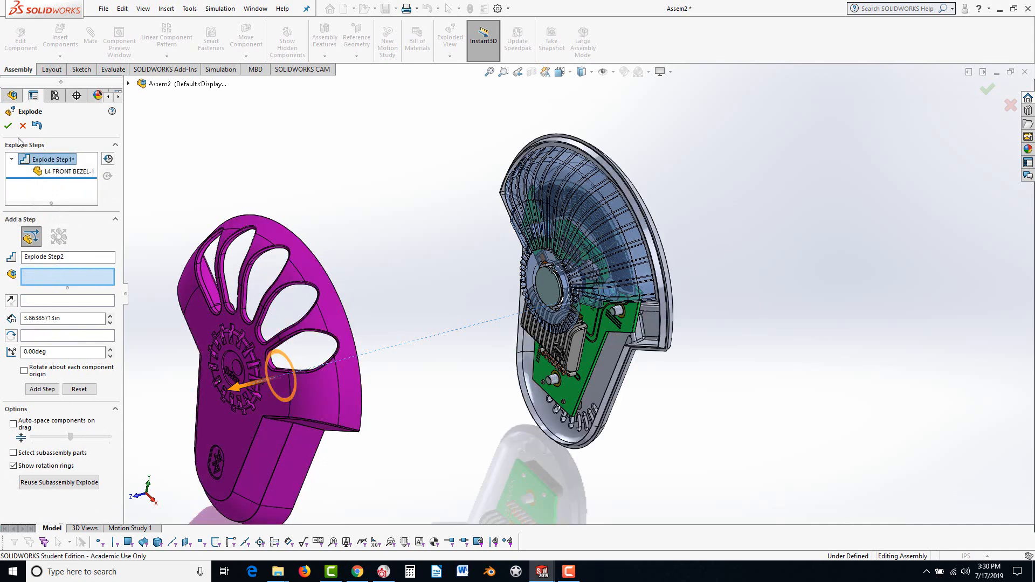
Explode the rear bezel about 3.90 in rearward along the Z axis as a separate explode step.
left_click(367, 248)
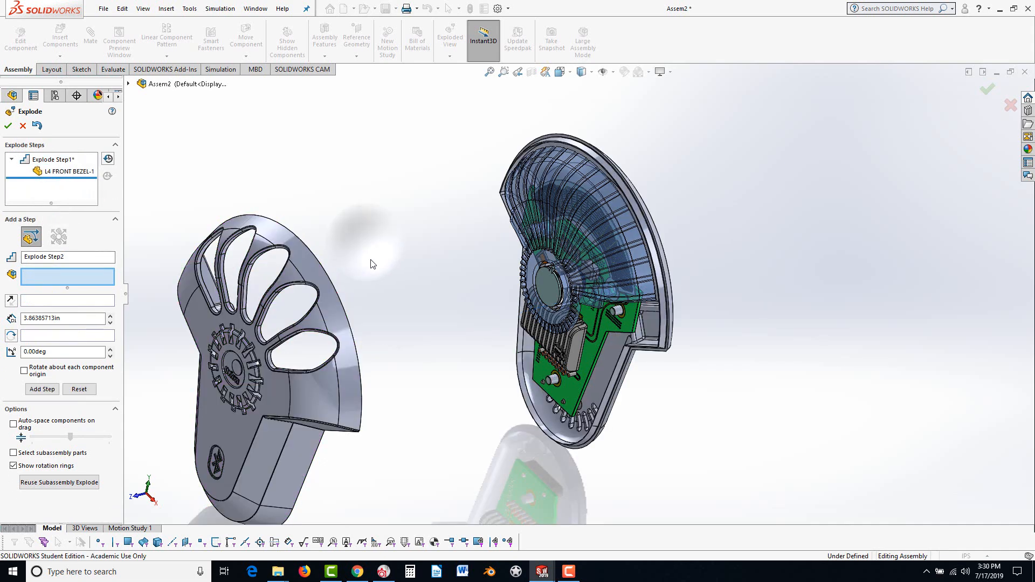
left_click(607, 366)
left_click_drag(544, 316, 857, 206)
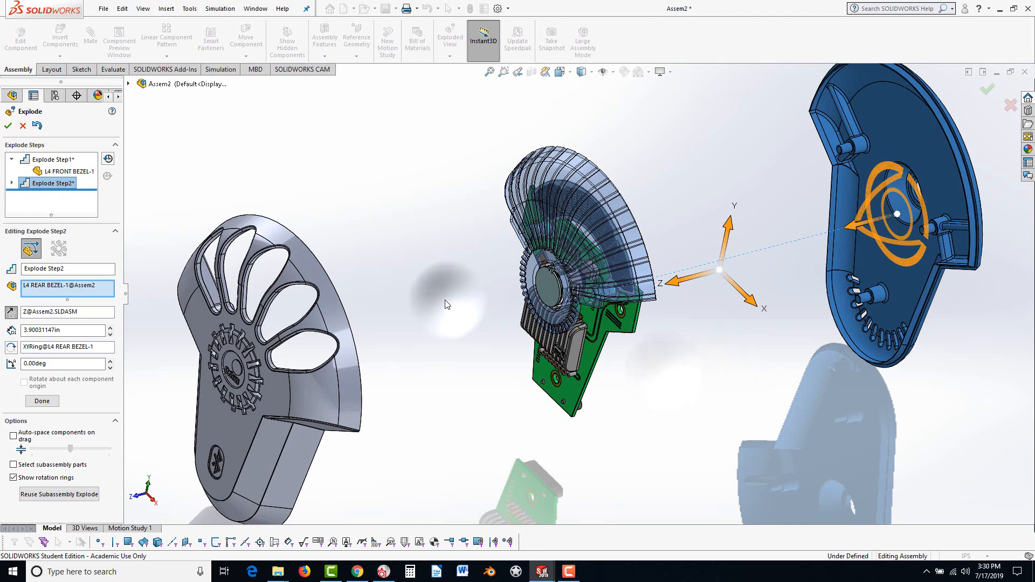
left_click(615, 339)
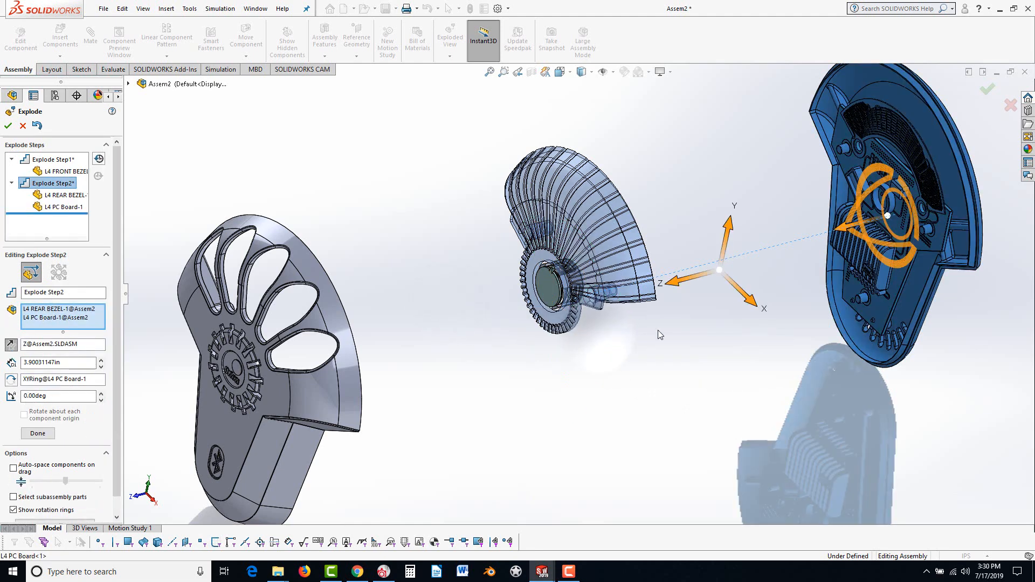
left_click(47, 206)
right_click(45, 207)
left_click(71, 214)
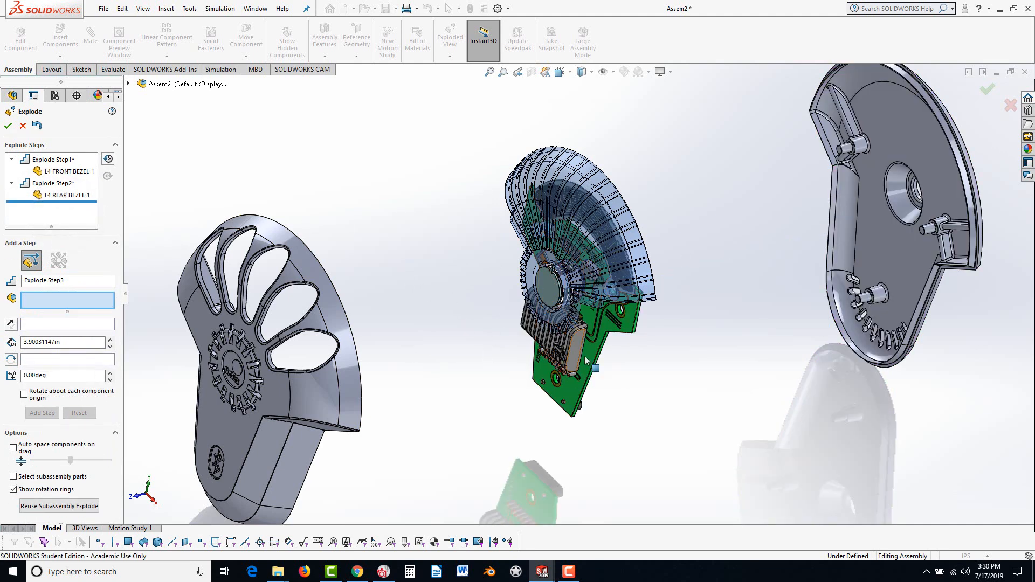
Explode the PC board about 1.97 in along the Z axis toward the rear bezel and finish the exploded view.
left_click(587, 361)
left_click_drag(567, 345, 735, 258)
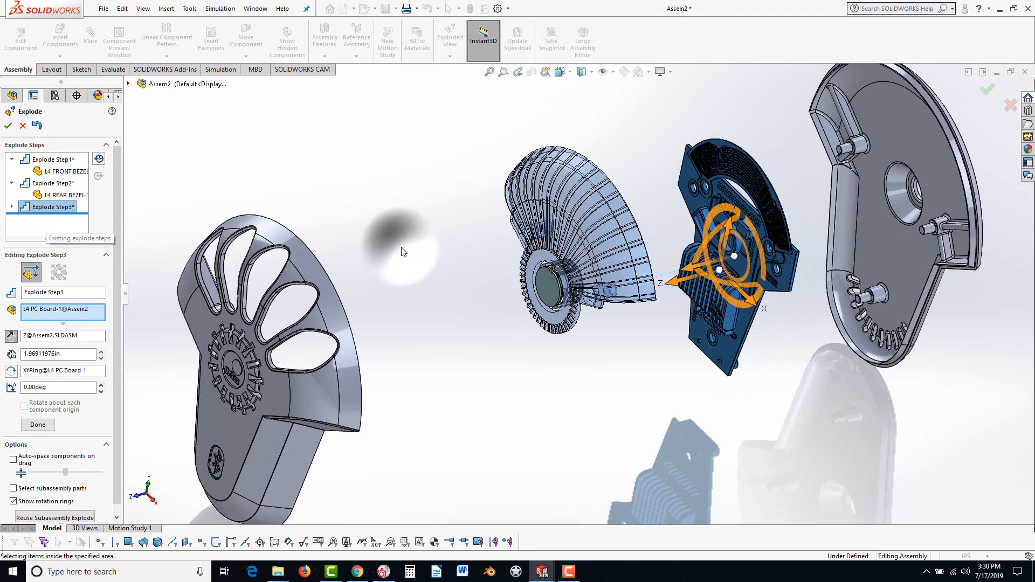
right_click(428, 347)
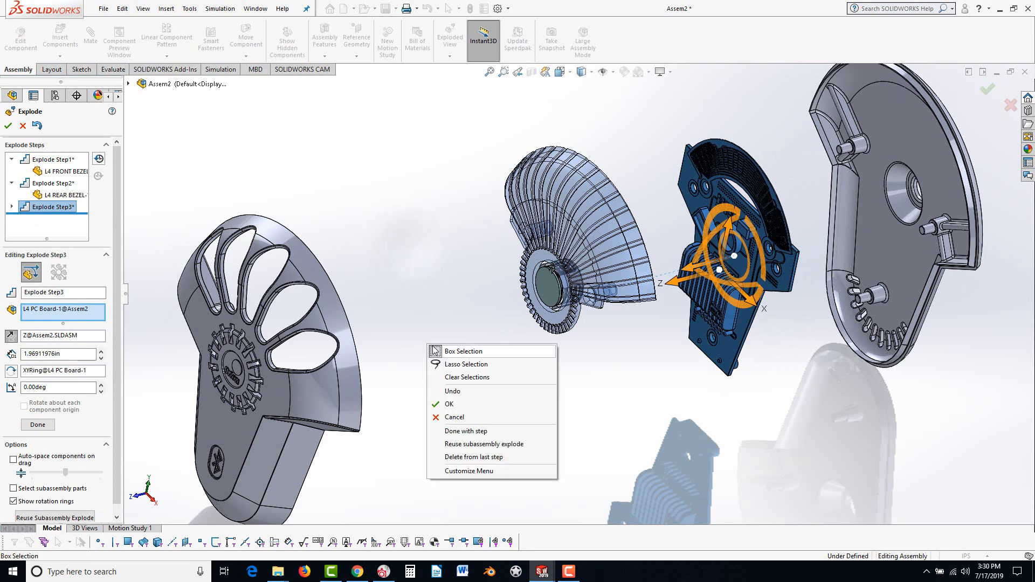
left_click(443, 404)
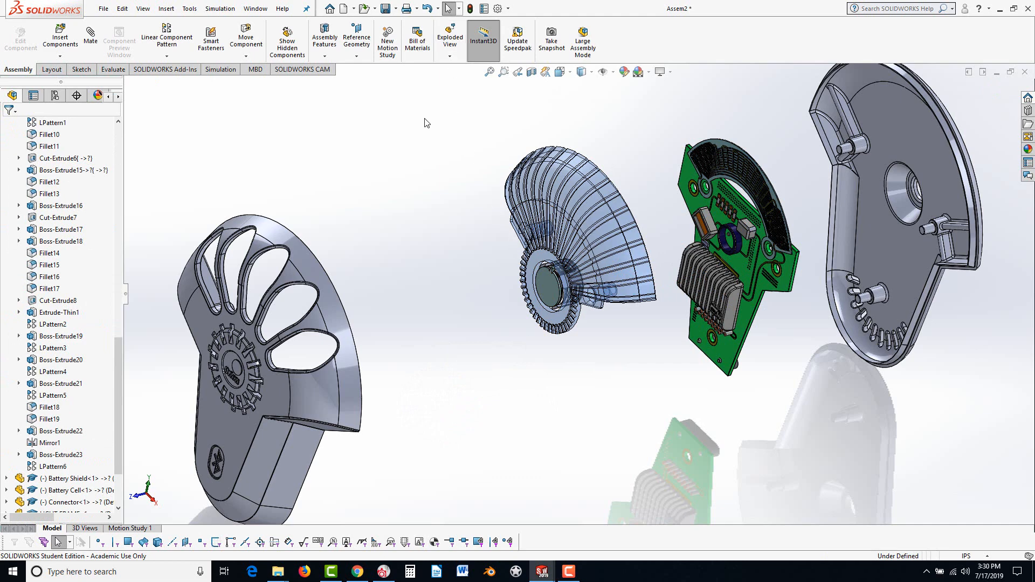
left_click(447, 46)
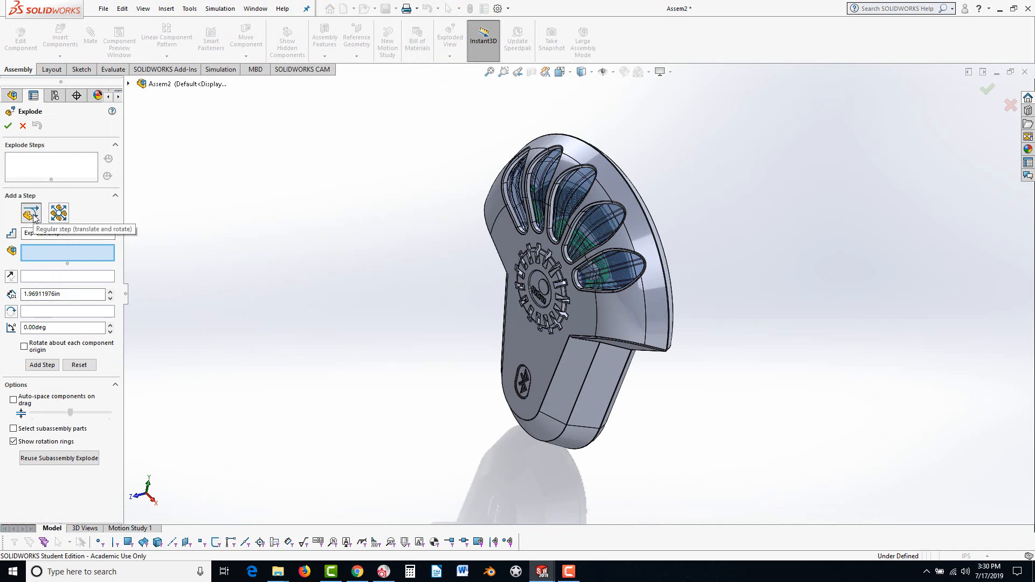
left_click(8, 126)
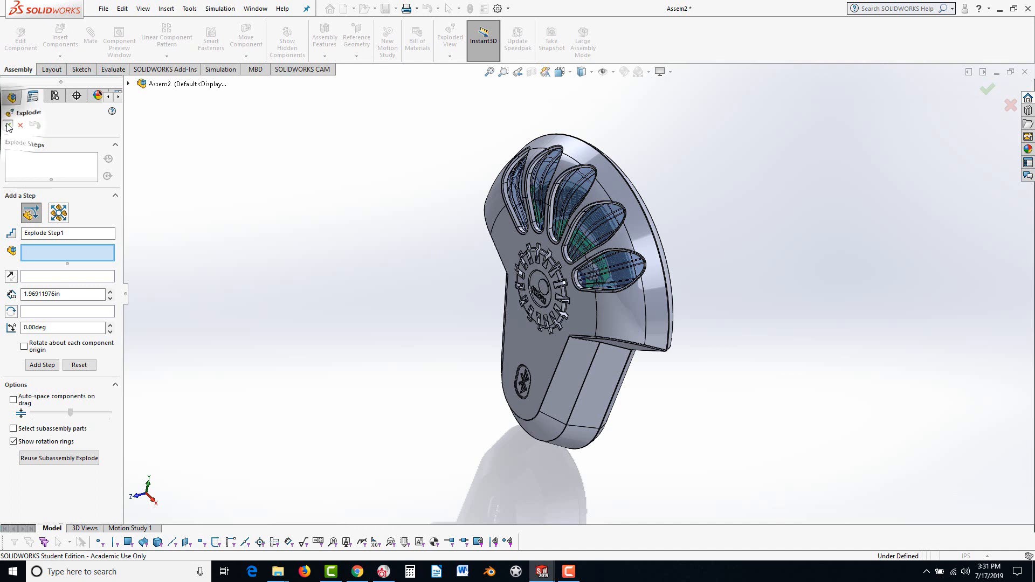
left_click(451, 43)
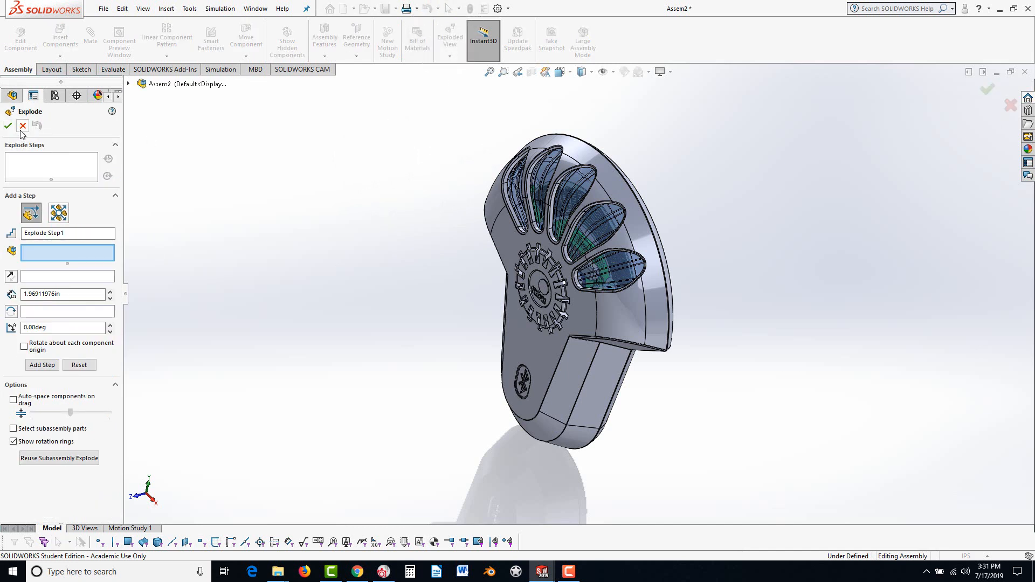
left_click(22, 127)
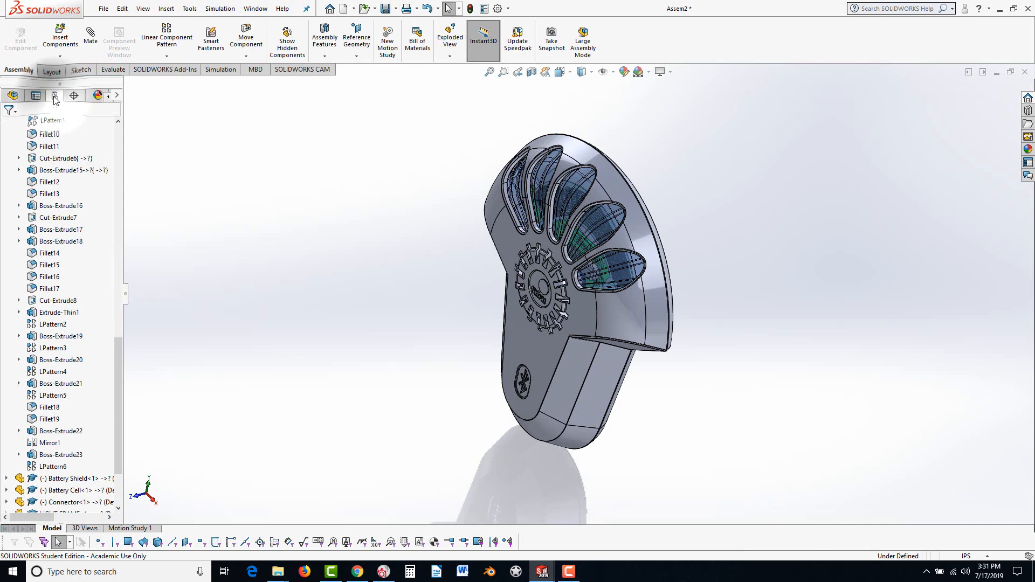
Explode the assembly using the existing exploded view stored under the Default configuration.
left_click(55, 96)
left_click(19, 143)
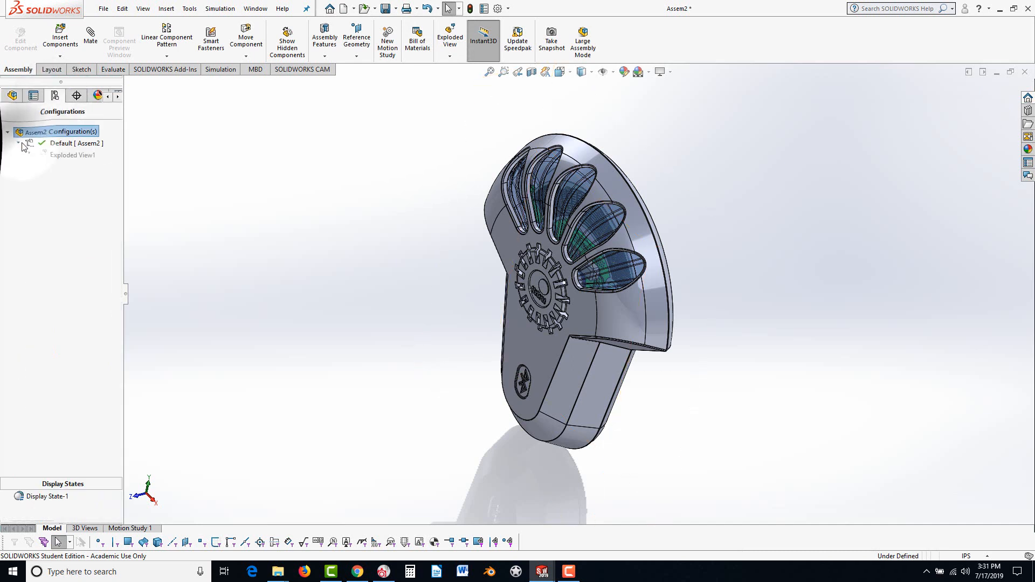
right_click(48, 156)
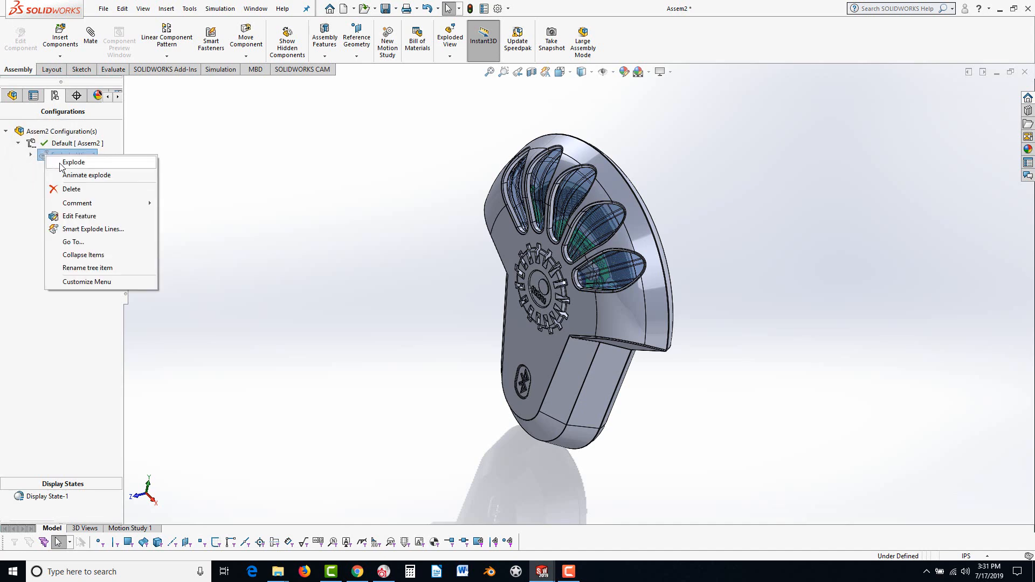
left_click(74, 162)
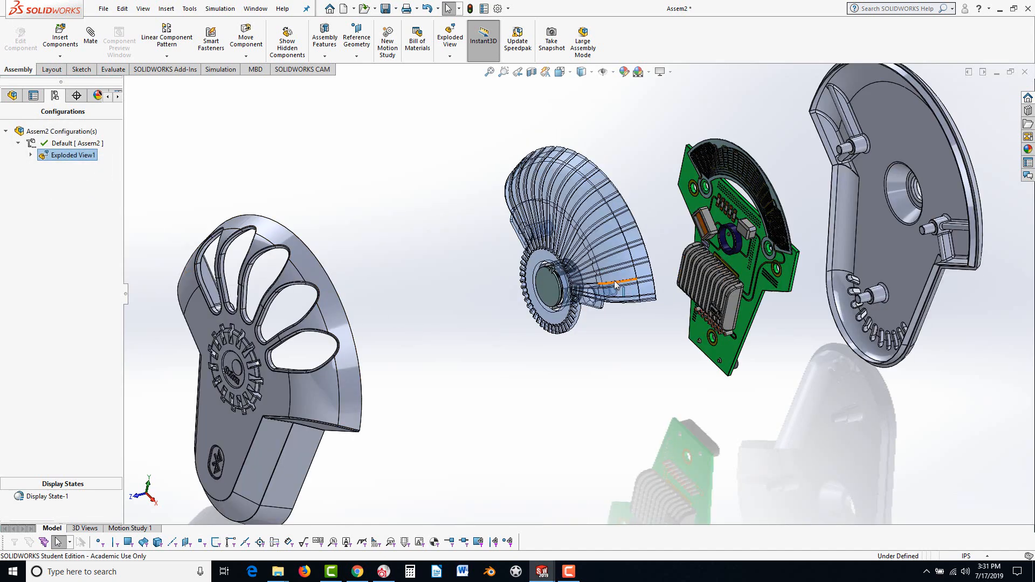
Edit the existing exploded view and move the light frame about 1.63 in along the Z axis toward the front bezel.
left_click(584, 213)
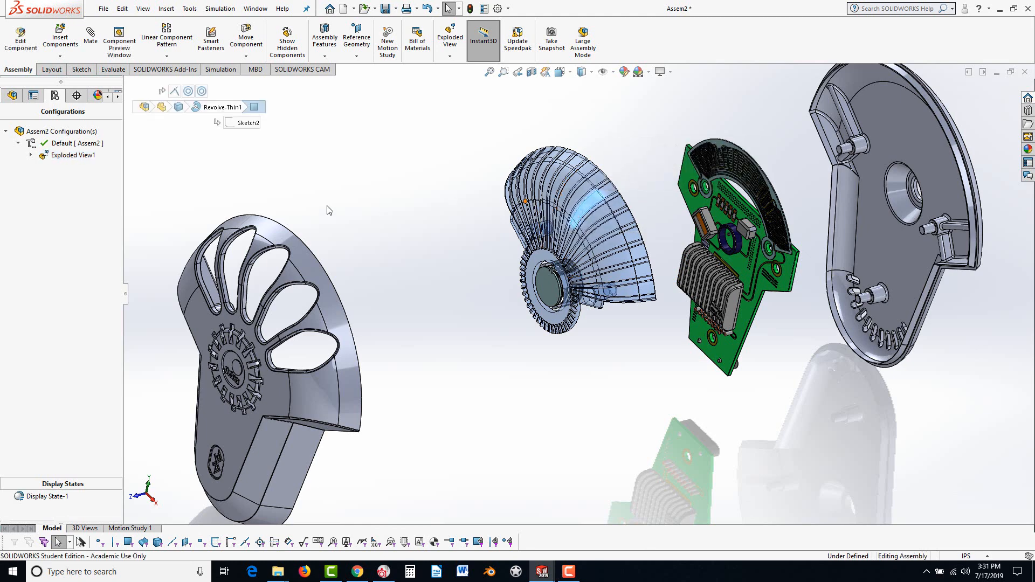
right_click(48, 157)
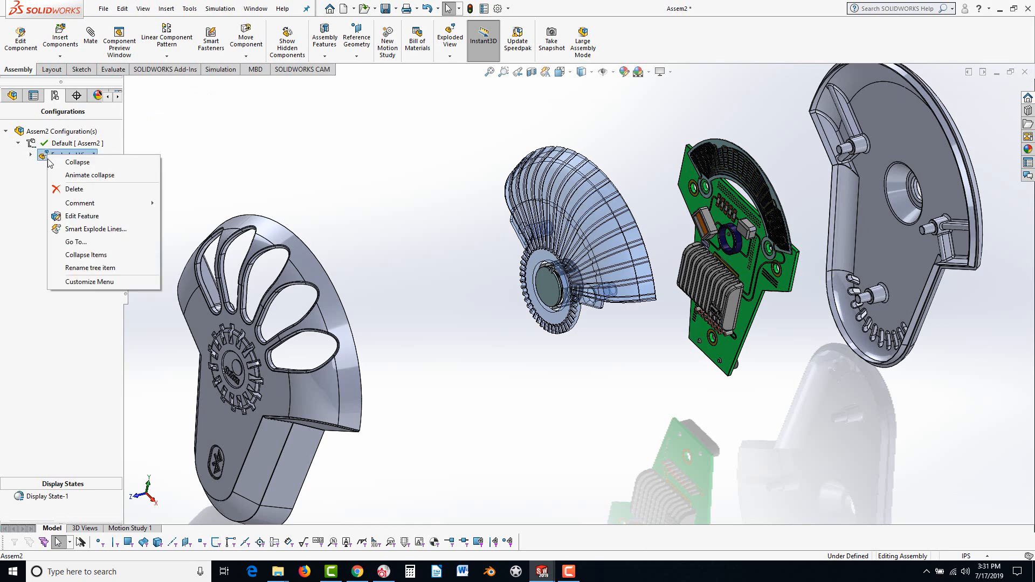
left_click(89, 218)
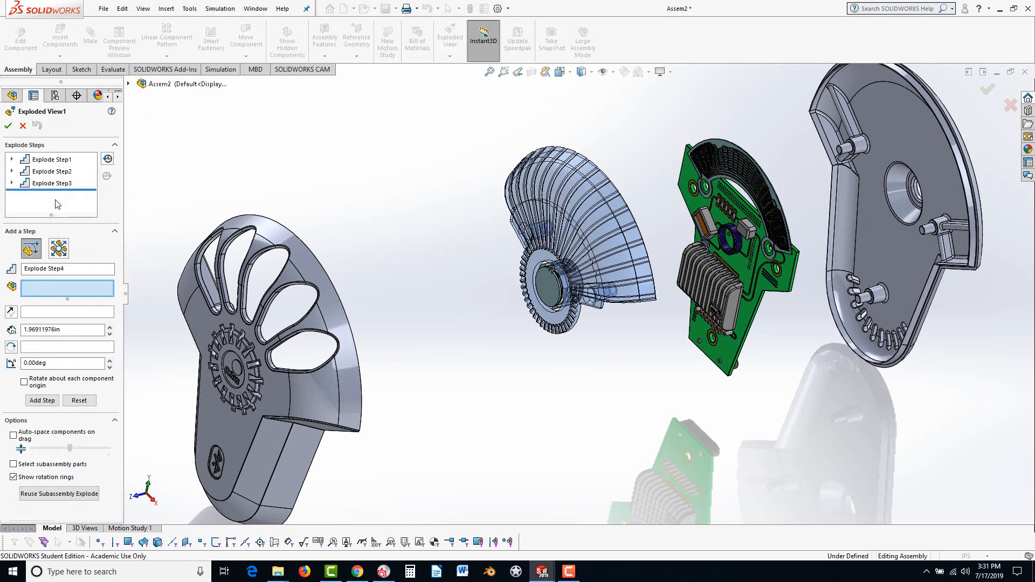
left_click(578, 241)
left_click_drag(508, 266, 426, 340)
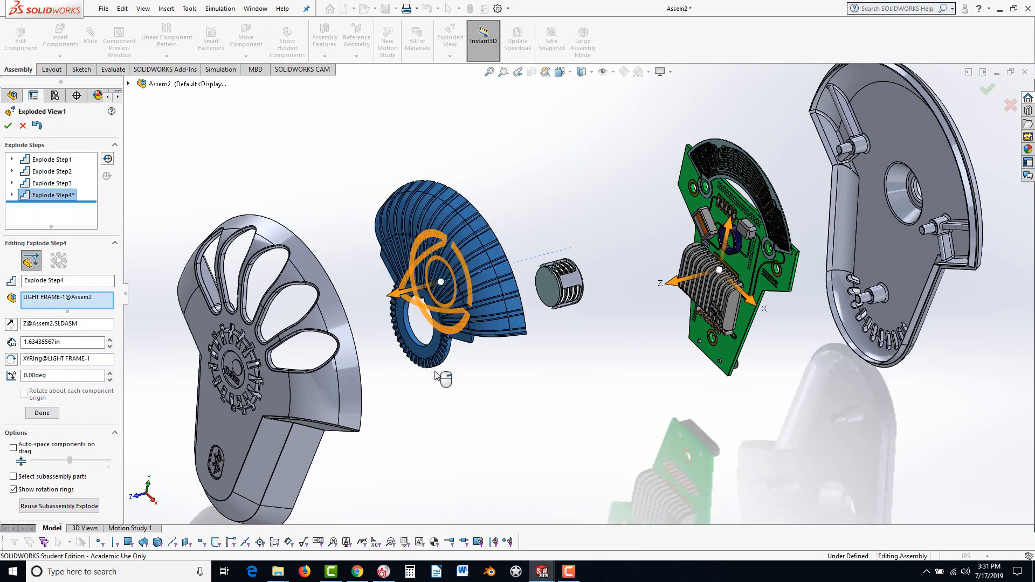
left_click(448, 399)
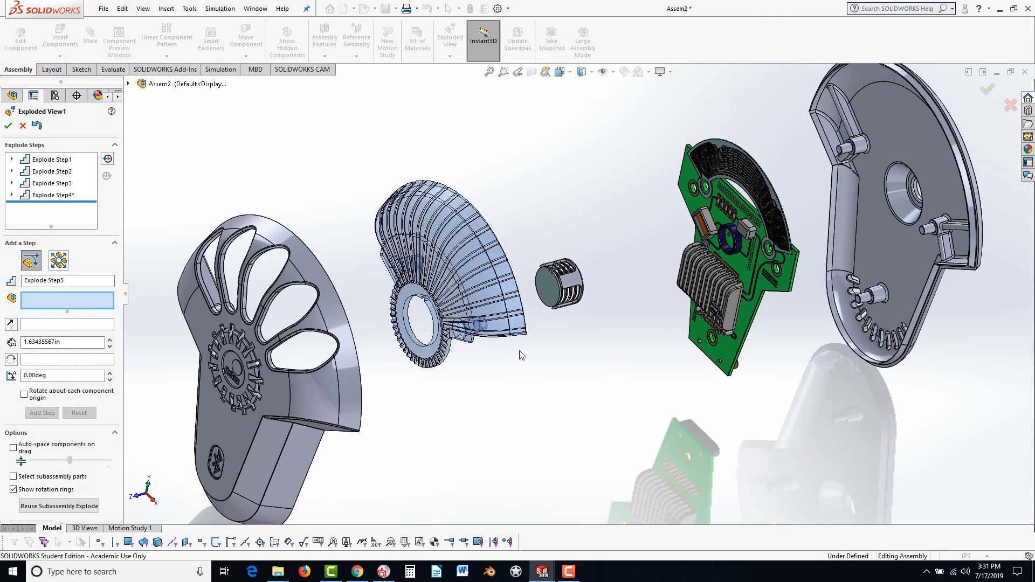
Explode the battery shield about 1.12 in toward the PC board and the connector about 0.33 in toward the light frame.
left_click(574, 281)
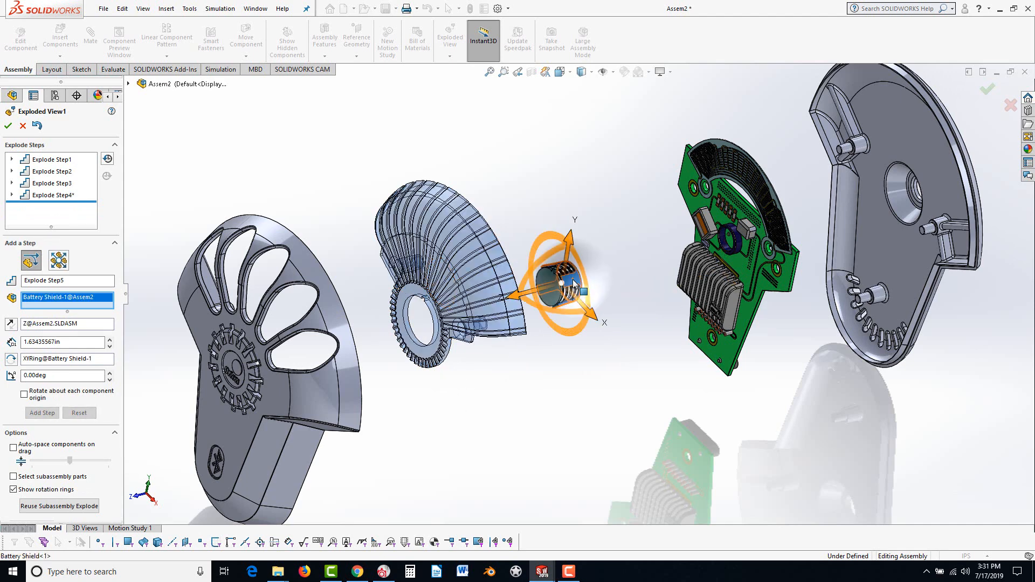
left_click_drag(579, 290, 626, 279)
left_click(575, 330)
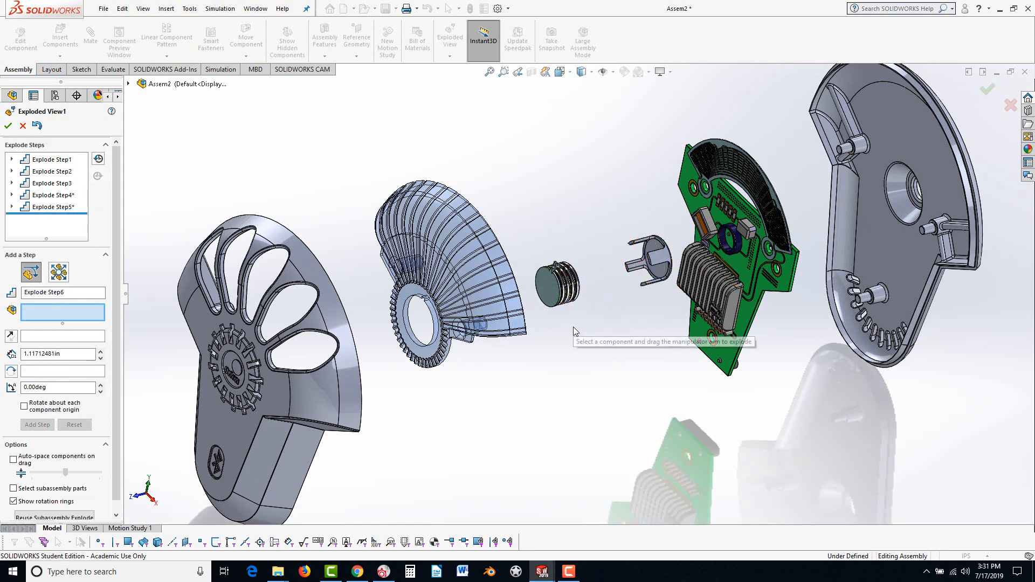
left_click(541, 288)
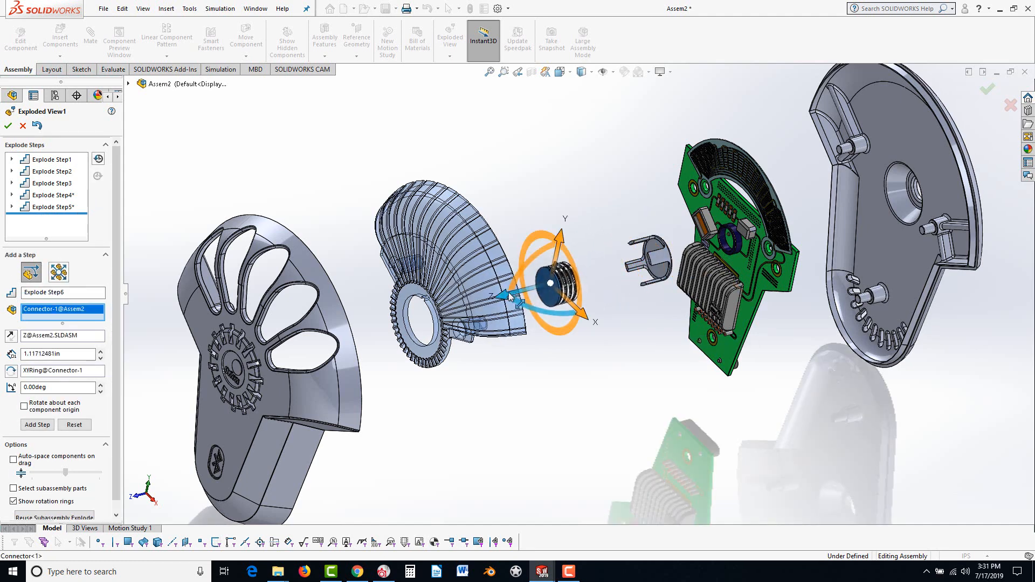
left_click_drag(526, 298, 480, 303)
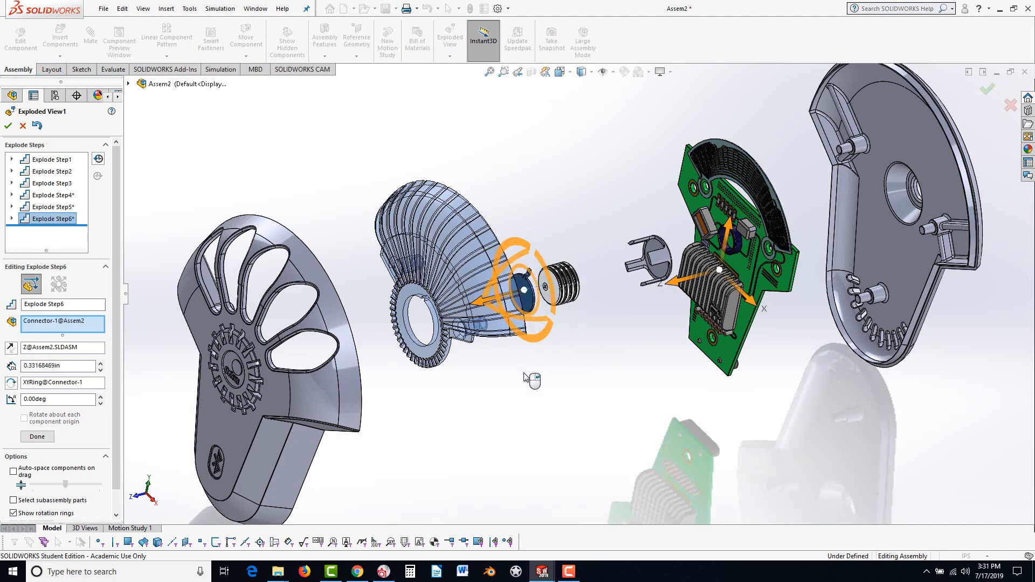
right_click(526, 376)
Explode the rearmost battery cell about 0.47 in and the adjacent cell about 0.24 in along the Z axis toward the battery shield.
scroll(580, 288, "down", 5)
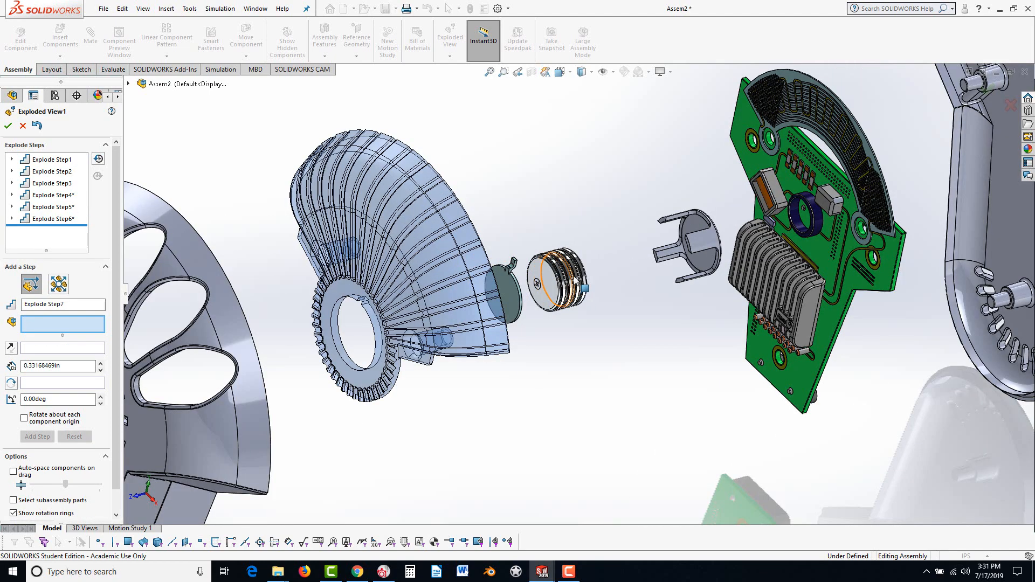
left_click(591, 270)
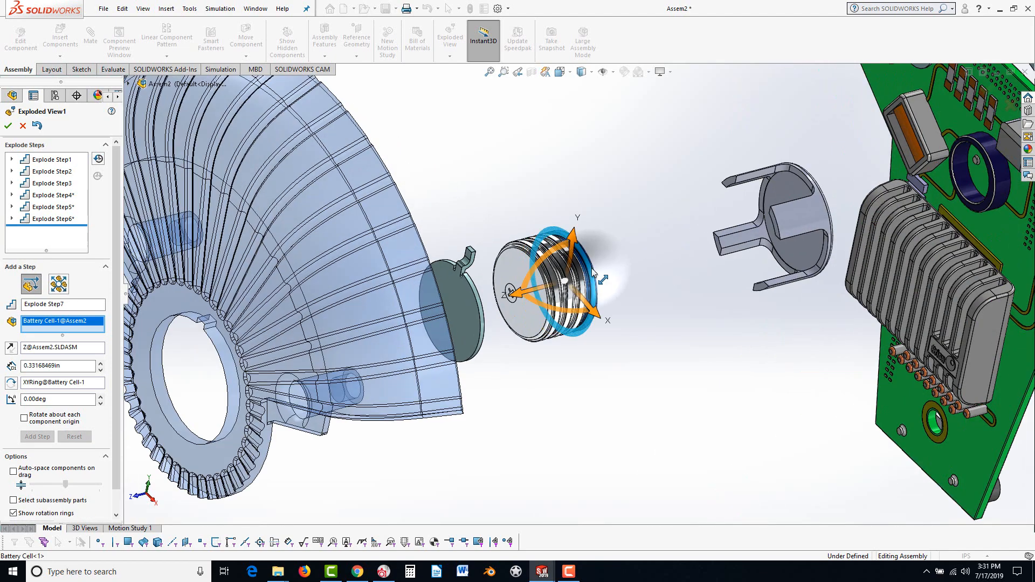
left_click_drag(564, 284, 585, 296)
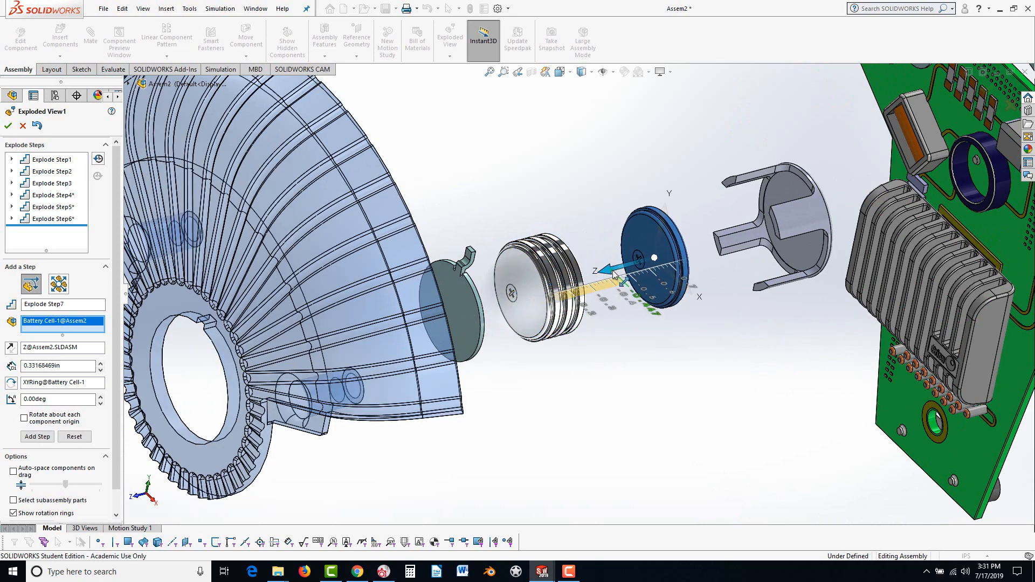
left_click(596, 306)
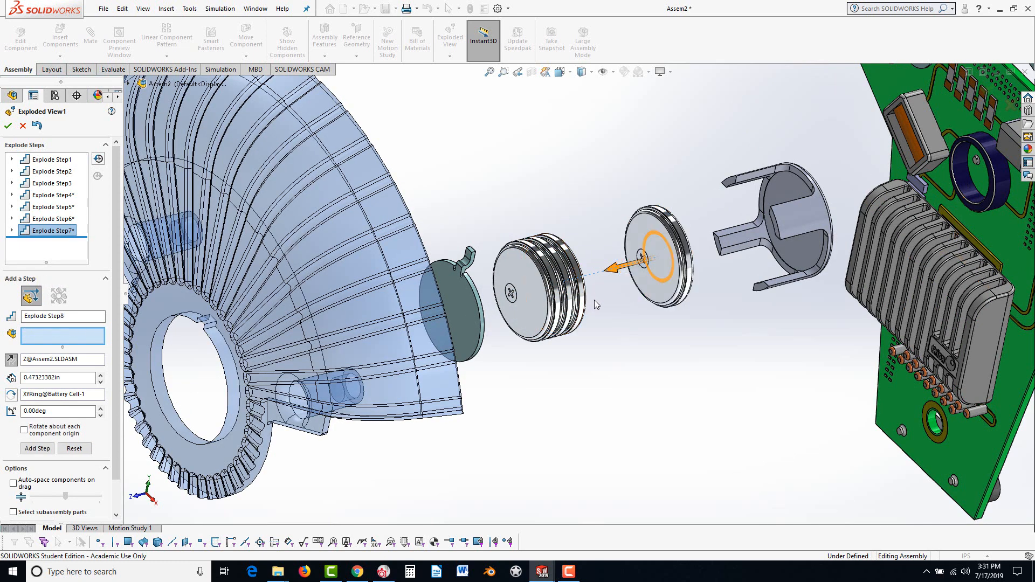
left_click(493, 303)
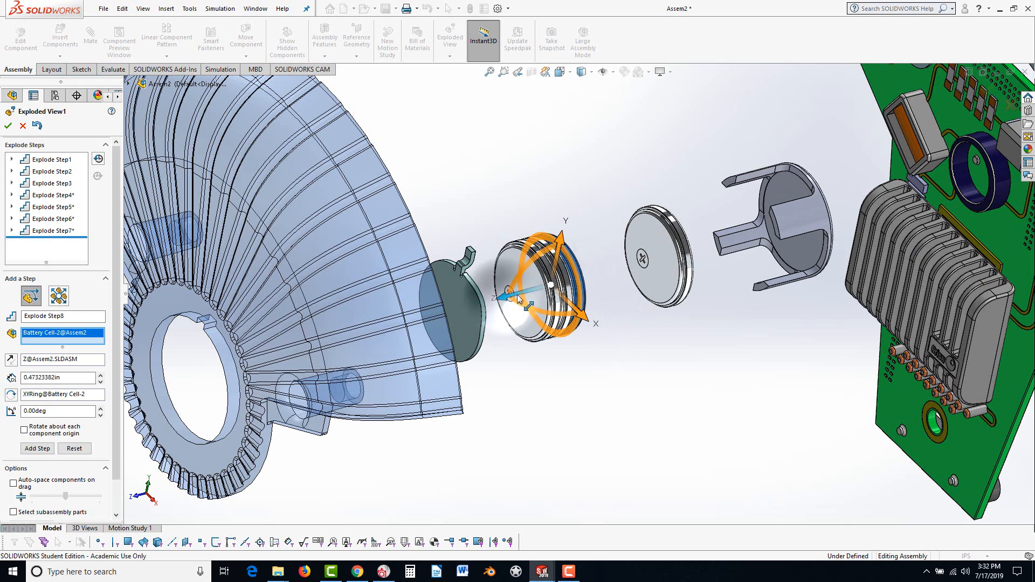
left_click_drag(517, 294, 580, 316)
left_click(580, 316)
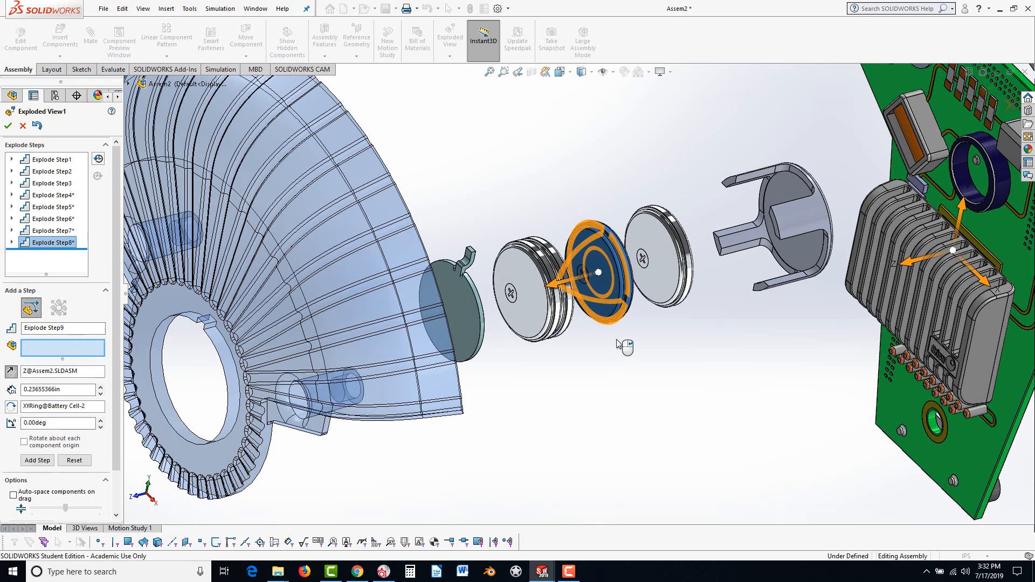
Explode the battery cell nearest the connector about 0.21 in along the Z axis toward the connector, and finish the exploded view.
left_click(560, 294)
left_click(561, 294)
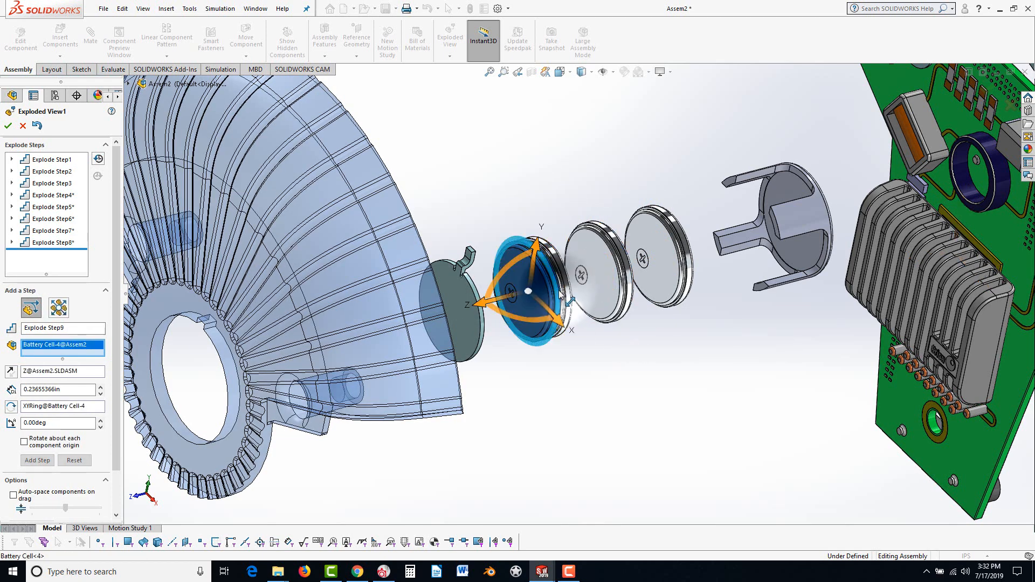
left_click_drag(512, 303, 442, 319)
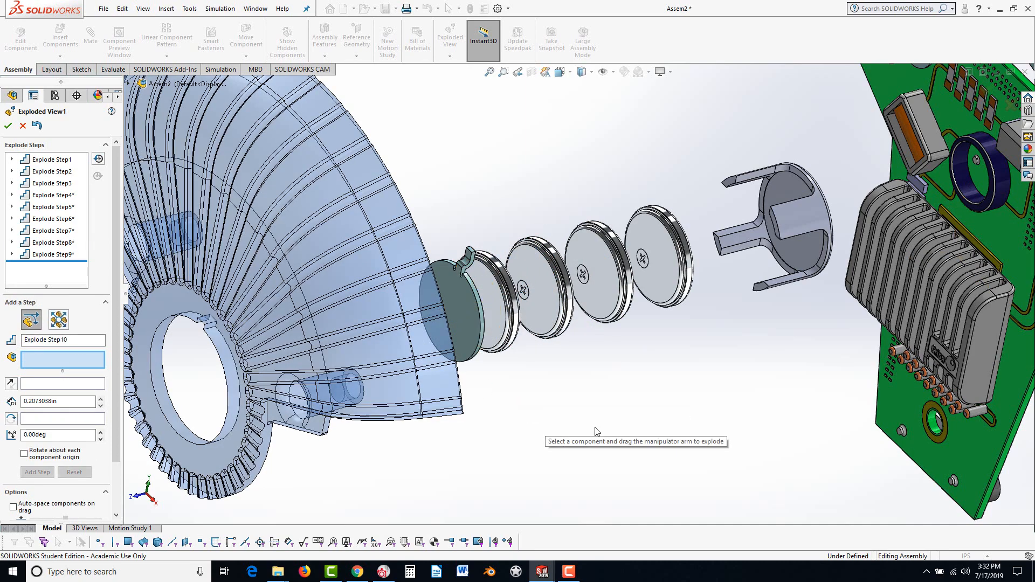
scroll(624, 381, "up", 5)
middle_click_drag(624, 381, 641, 299)
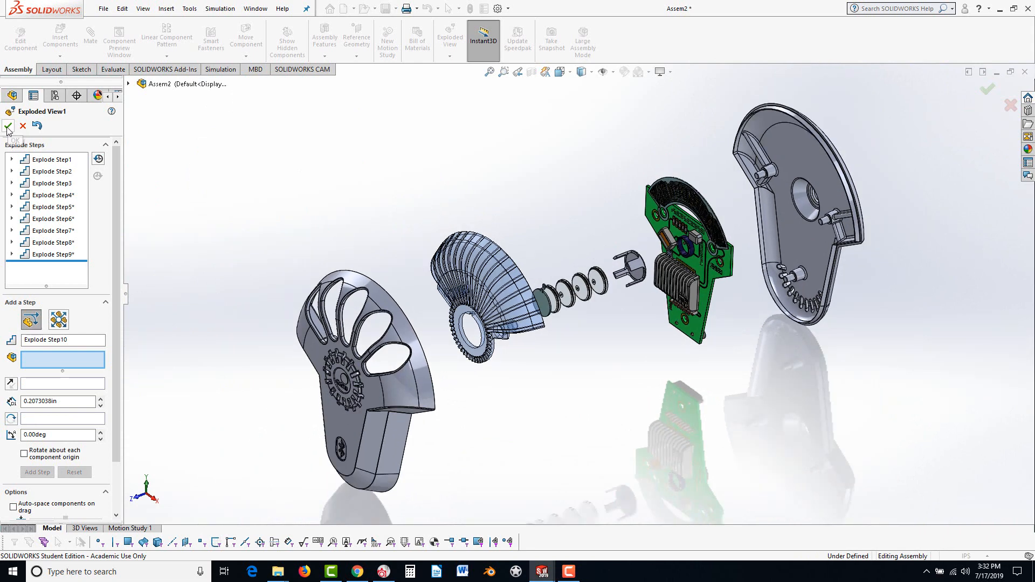
left_click(8, 127)
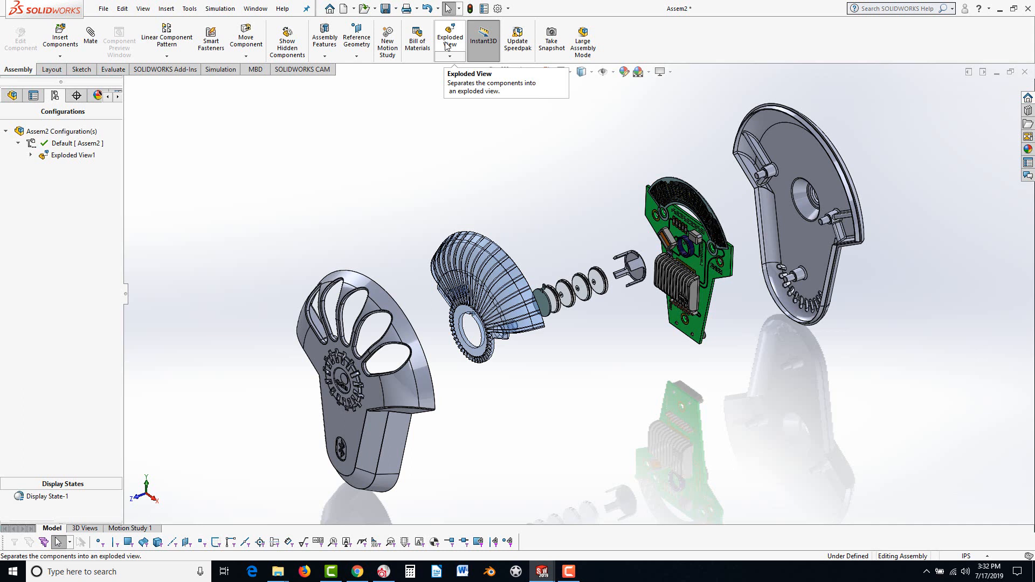
Collapse the exploded Assem2 assembly with the animated collapse, moving the Animation Controller clear of the ribbon.
right_click(54, 136)
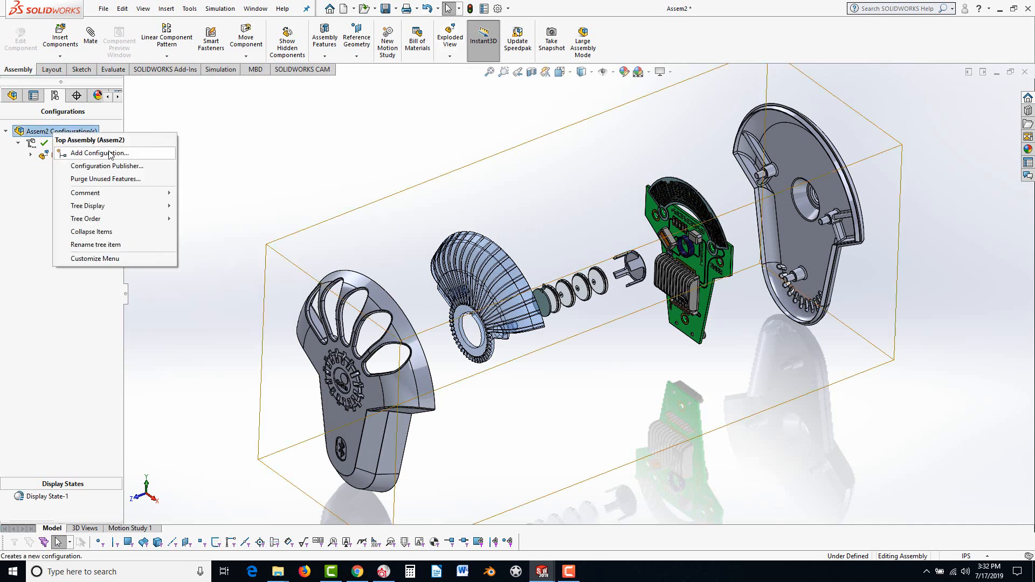
left_click(12, 98)
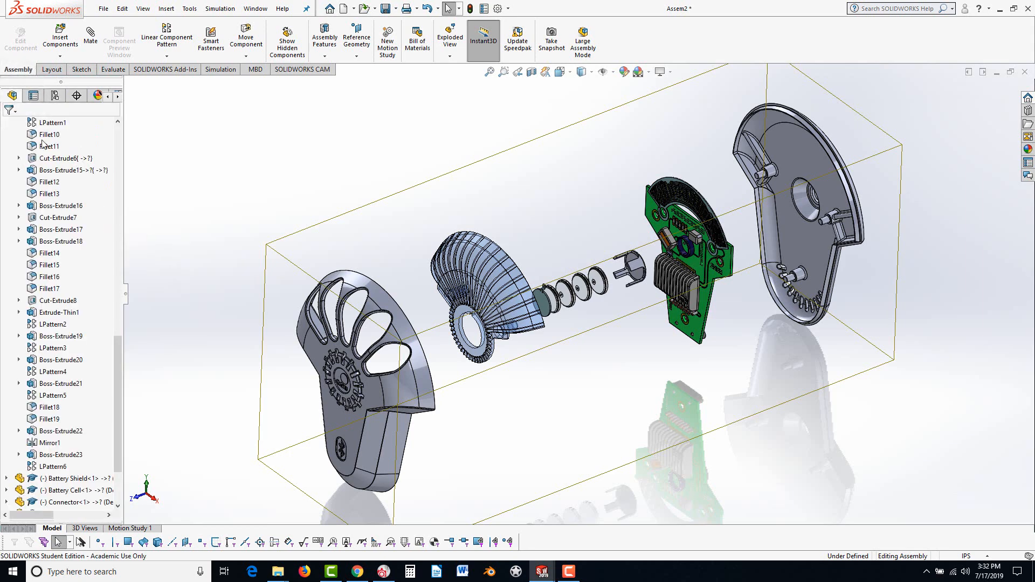
scroll(118, 141, "up", 10)
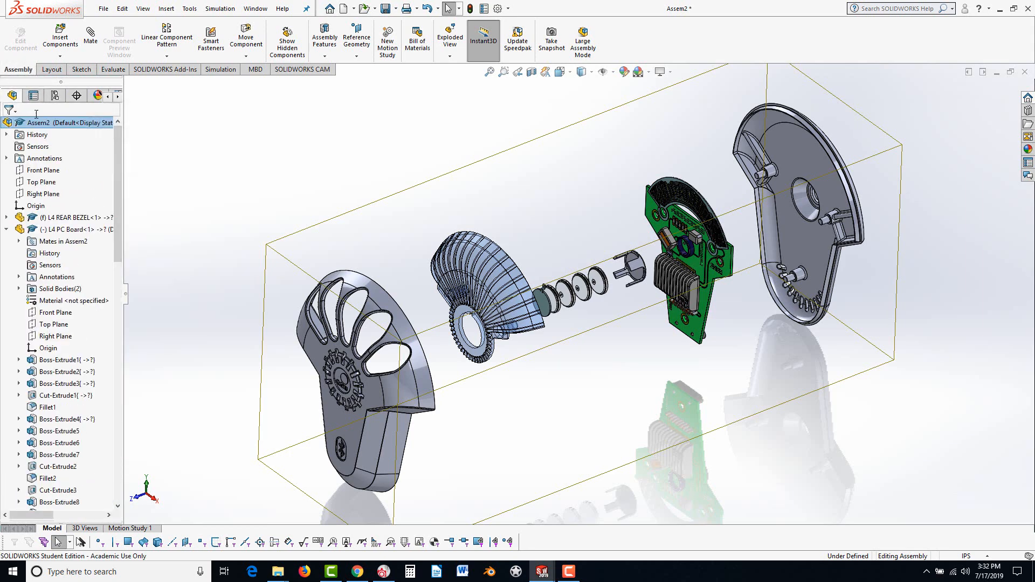
right_click(21, 125)
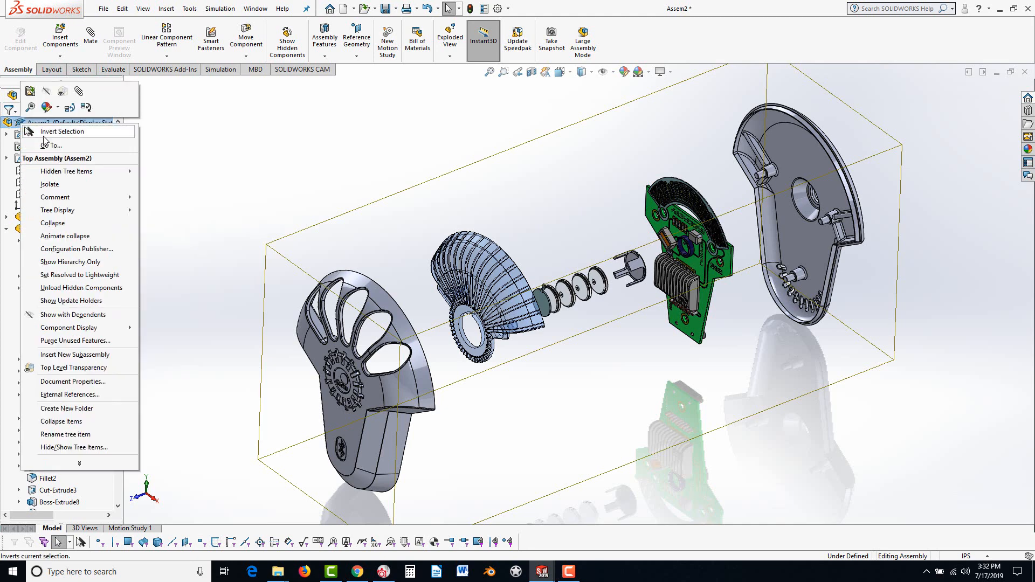
left_click(74, 237)
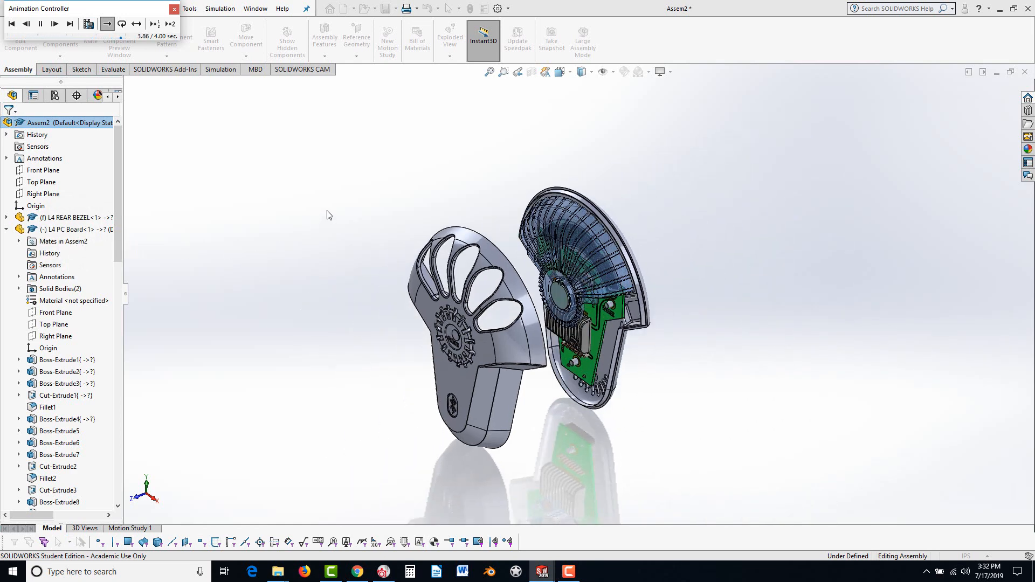
left_click_drag(39, 9, 314, 159)
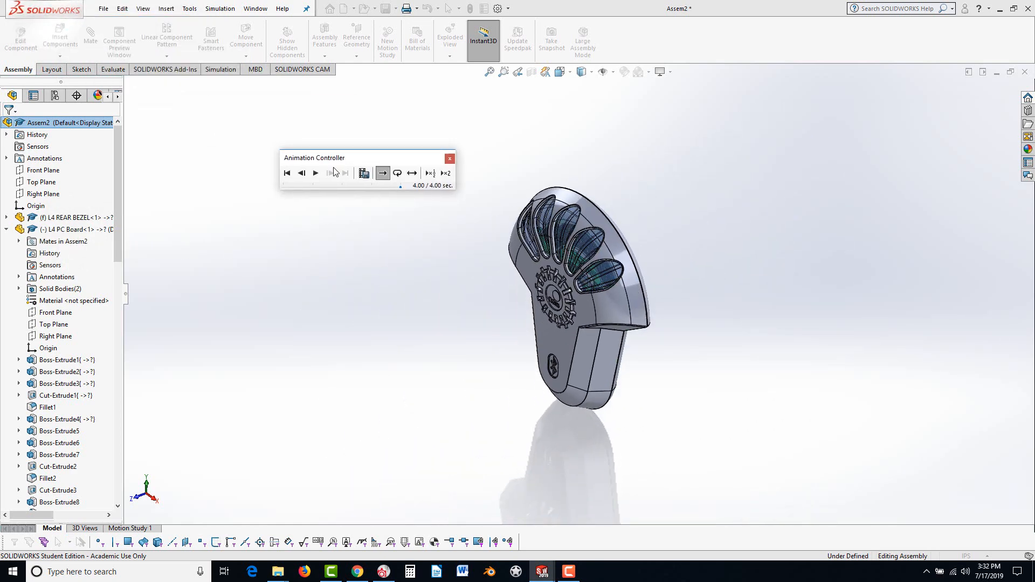
Replay the collapse animation at double speed, trying the reciprocate and loop modes before returning to normal playback.
left_click(413, 173)
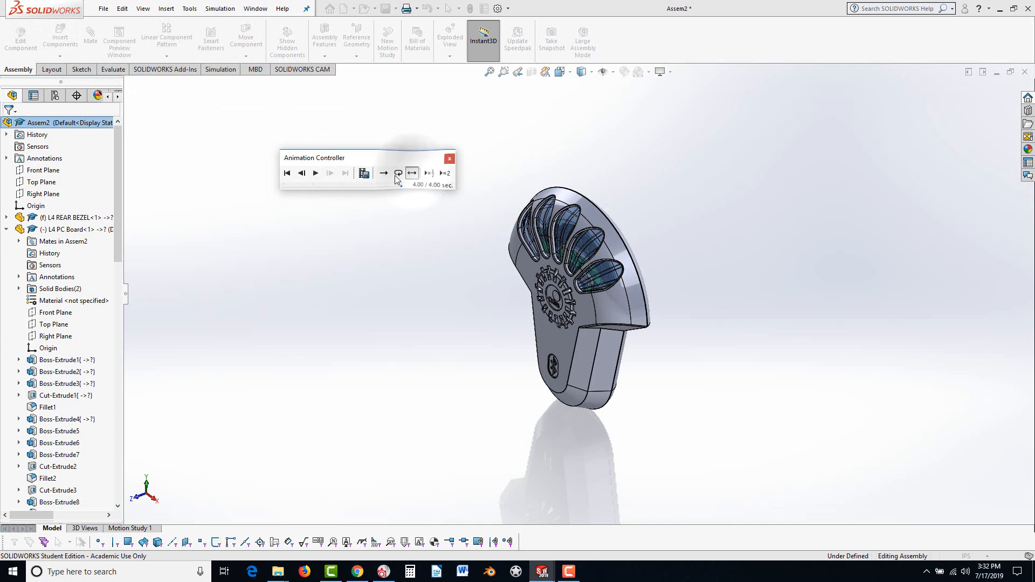
left_click(315, 173)
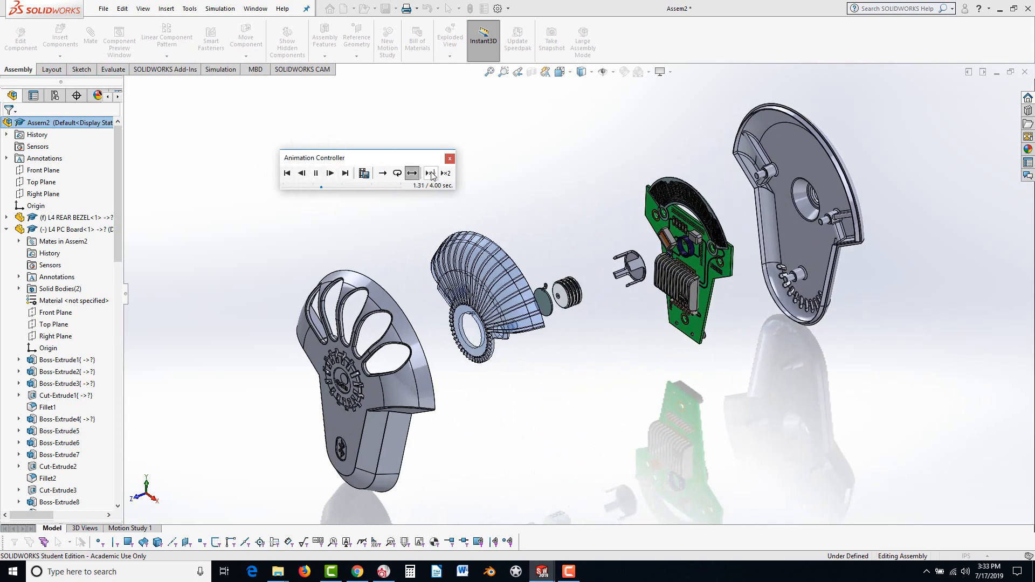
left_click(448, 173)
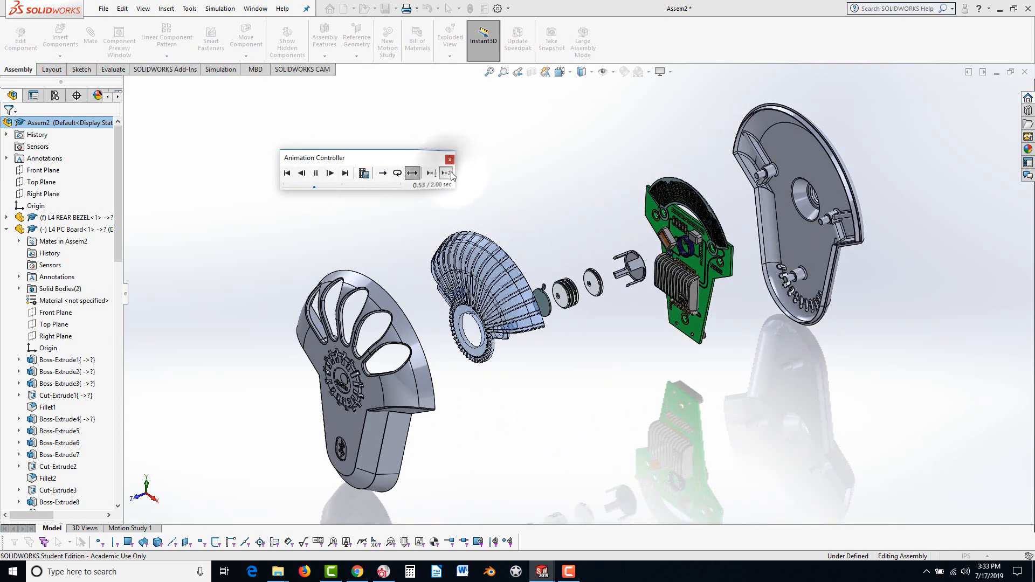
left_click(397, 173)
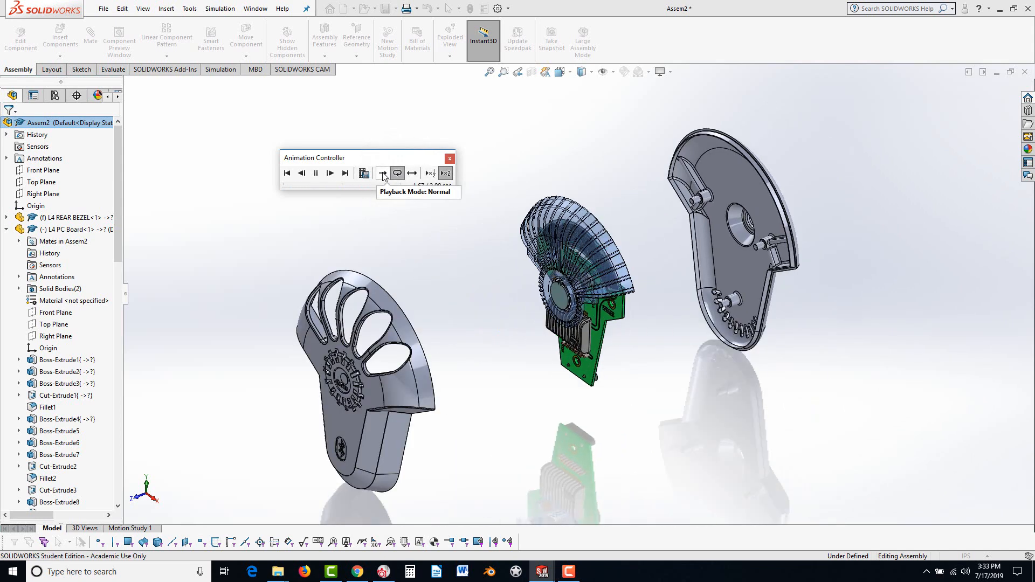
left_click(383, 174)
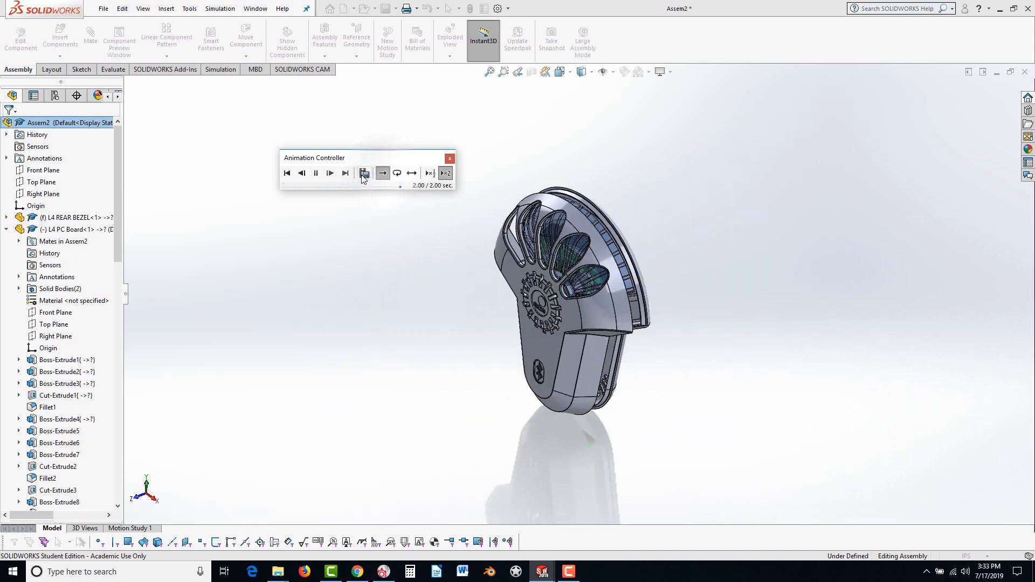
Check the file types offered for saving the animation without saving it, and close the Animation Controller.
left_click(364, 173)
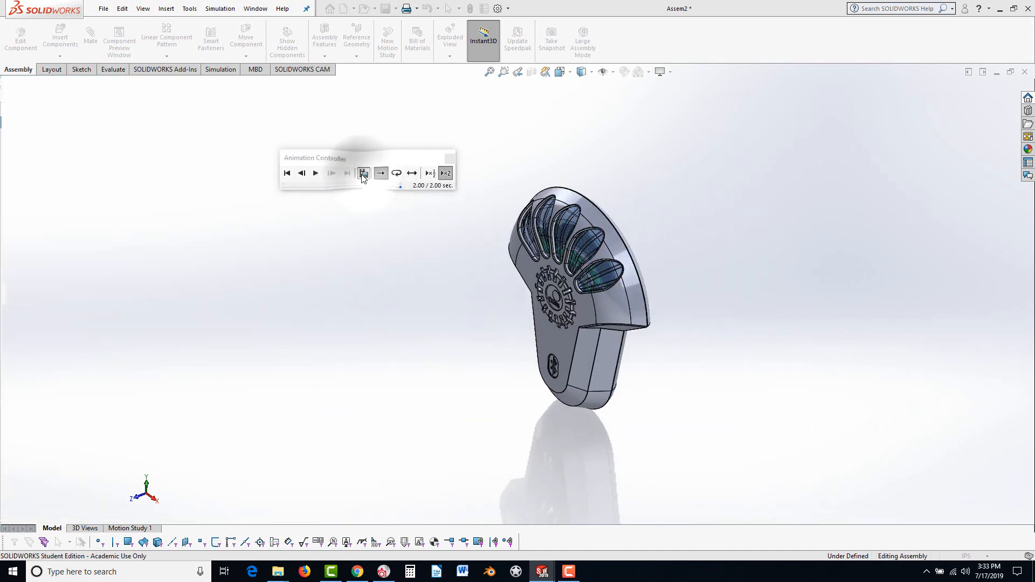
left_click(350, 181)
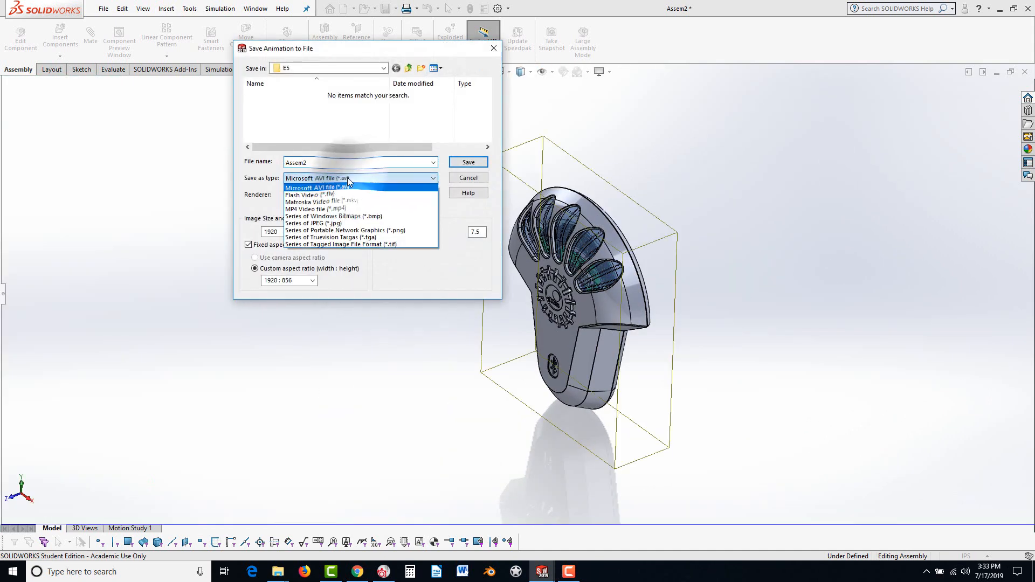
left_click(469, 178)
left_click(468, 178)
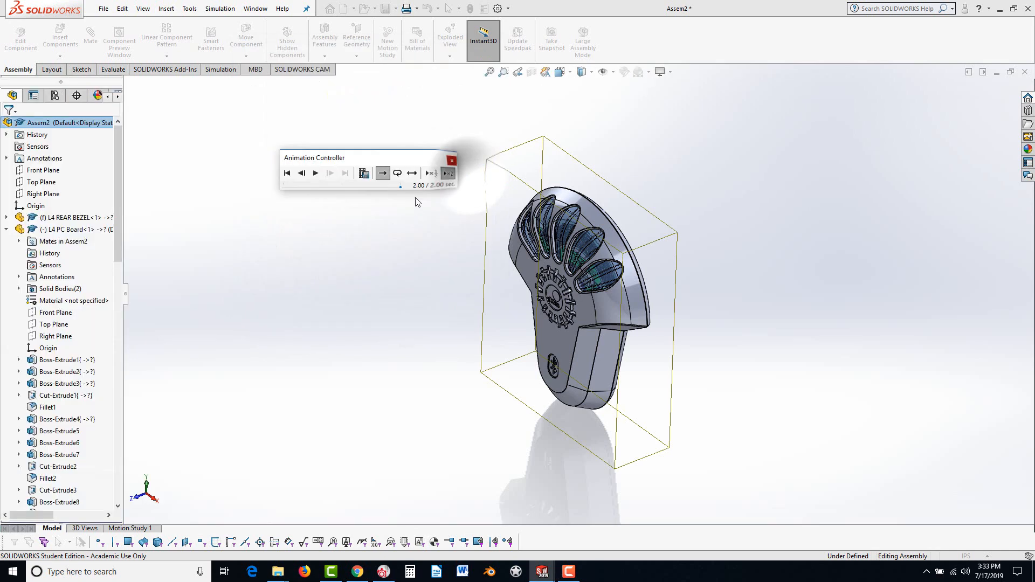
left_click(450, 159)
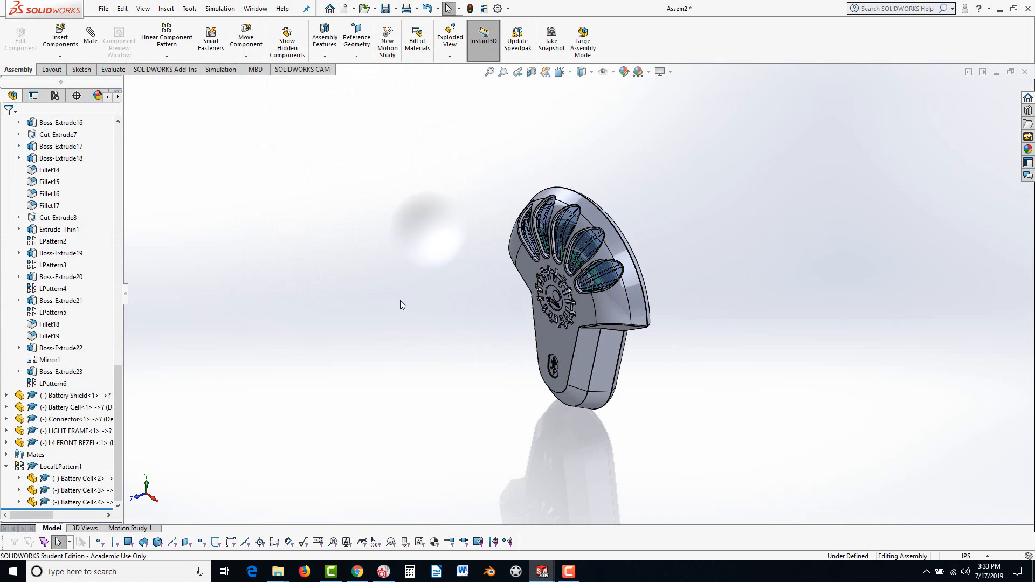
scroll(627, 245, "down", 2)
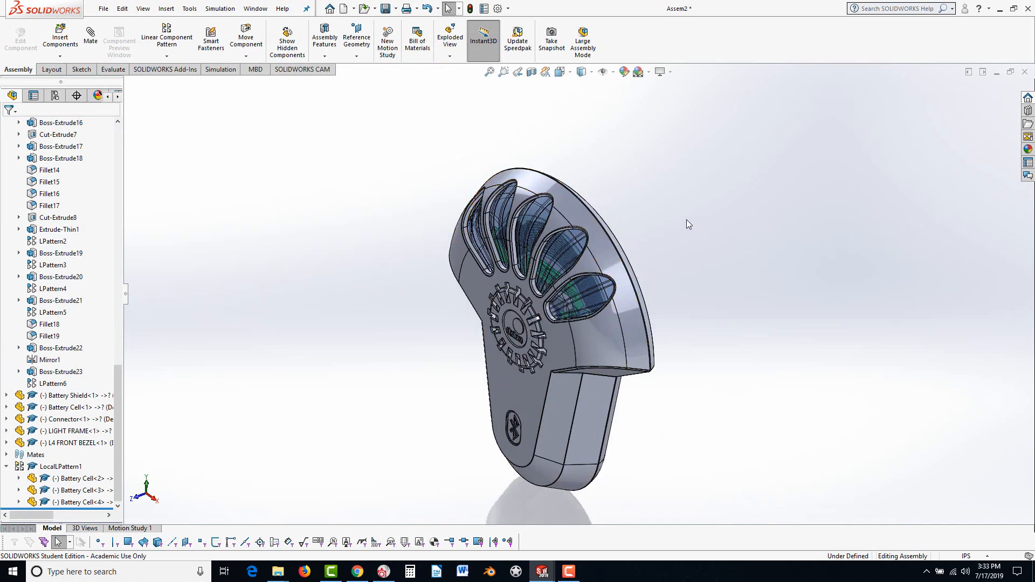
left_click(564, 575)
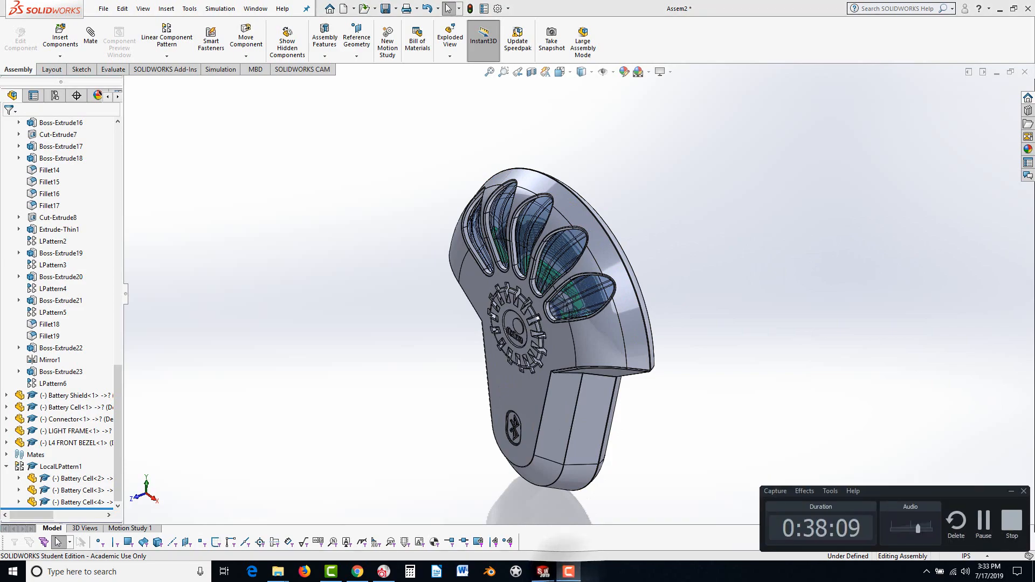